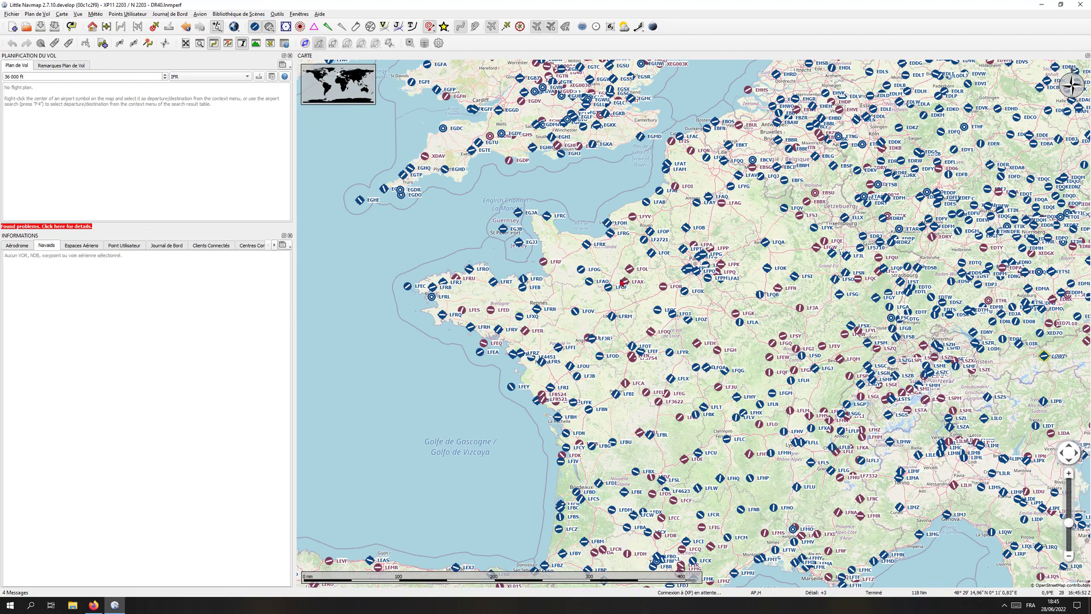
Hide the airports on the map and display the Jet airways over France instead.
left_click_drag(615, 209, 591, 191)
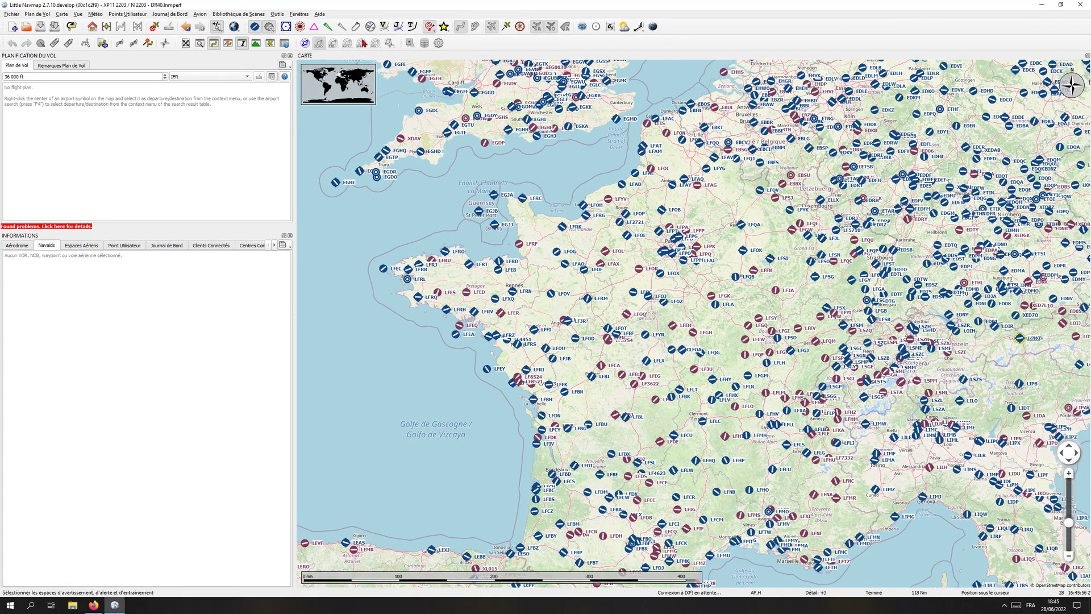
left_click(255, 28)
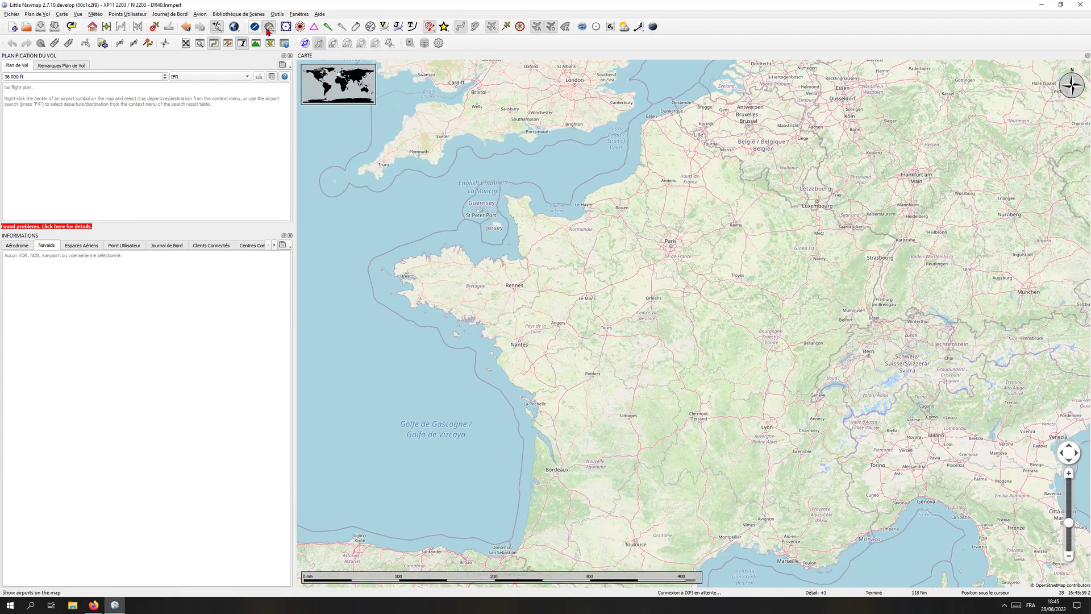
left_click(397, 27)
left_click(398, 28)
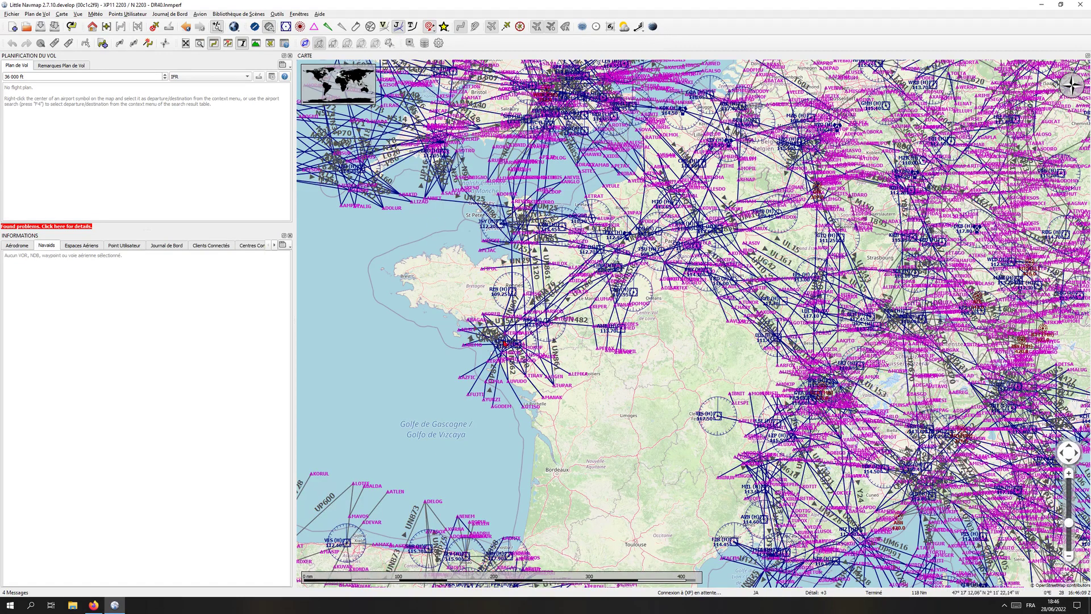
Review the airway width and text size in the map display options and close the options.
left_click(438, 43)
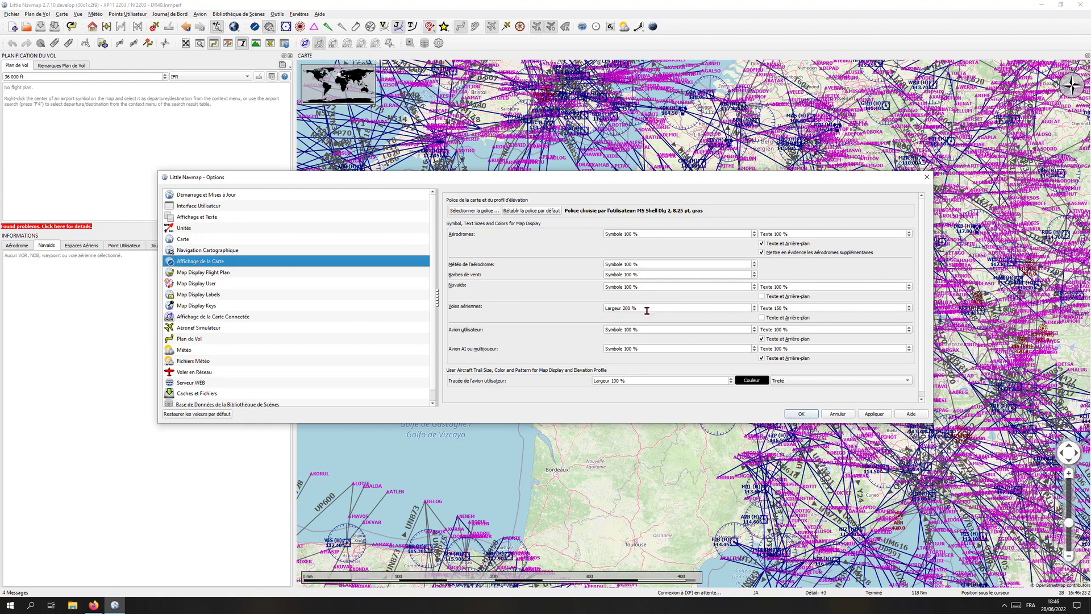
left_click(797, 415)
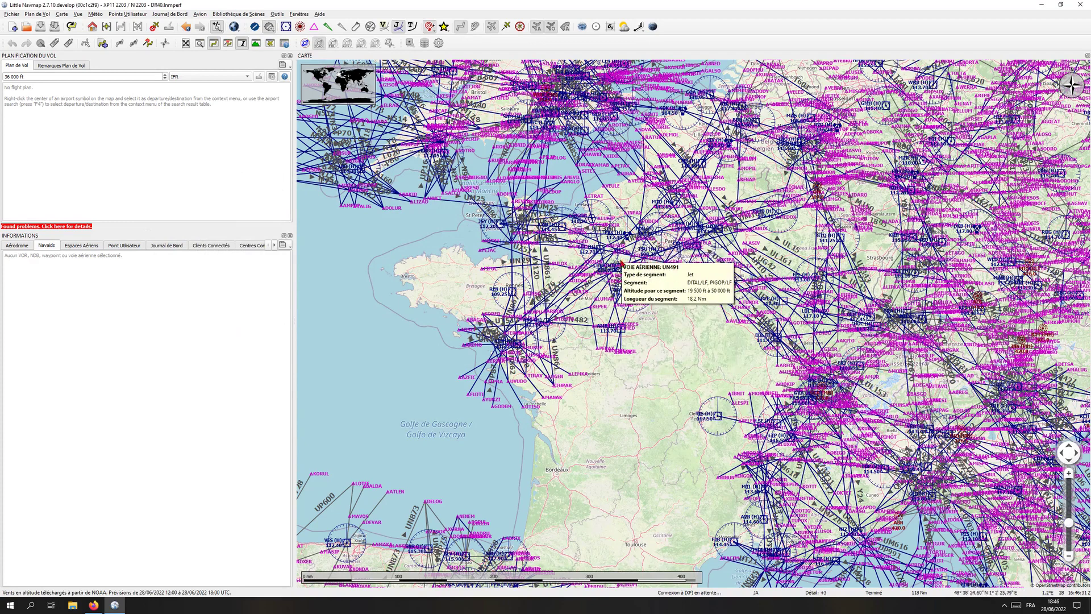
Examine the Jet airway network and its segment details across France, the English Channel, Great Britain and Ireland.
left_click_drag(799, 330, 750, 315)
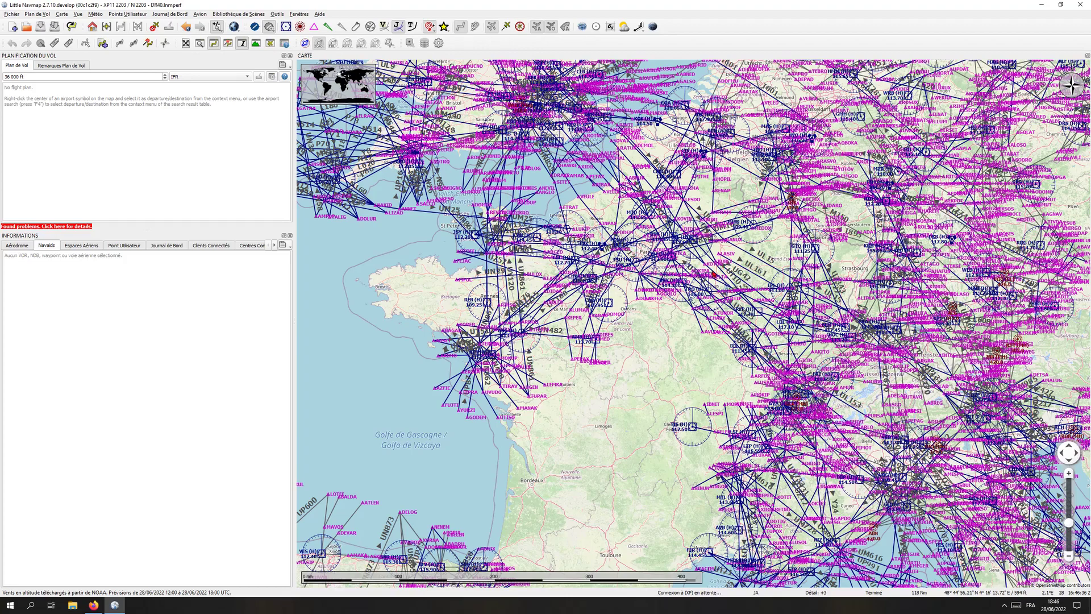
left_click_drag(713, 274, 747, 380)
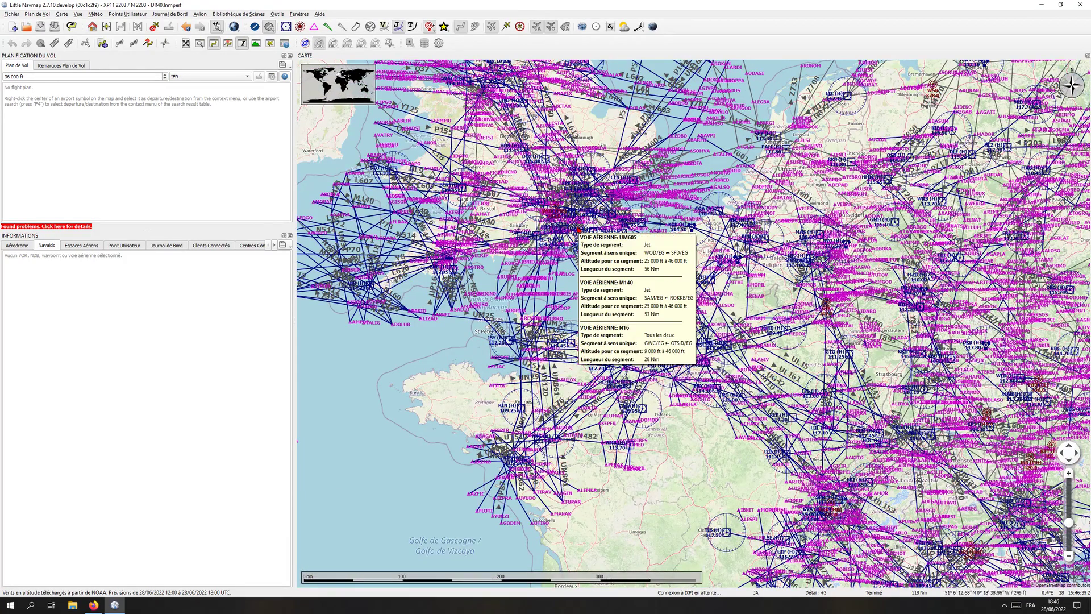
scroll(627, 237, "up", 2)
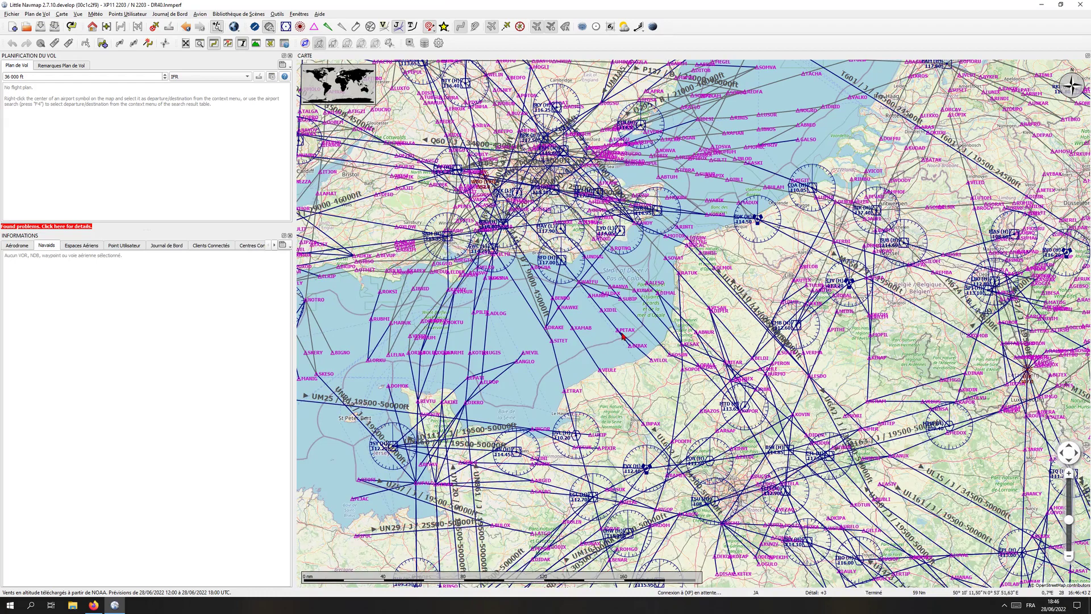
scroll(623, 336, "down", 2)
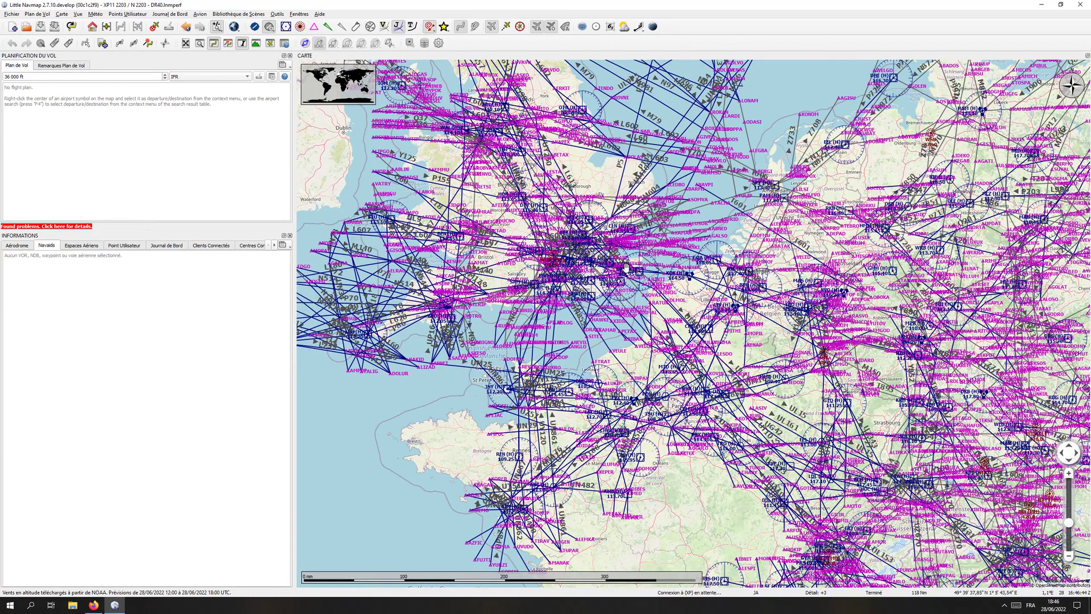
left_click_drag(653, 463, 650, 318)
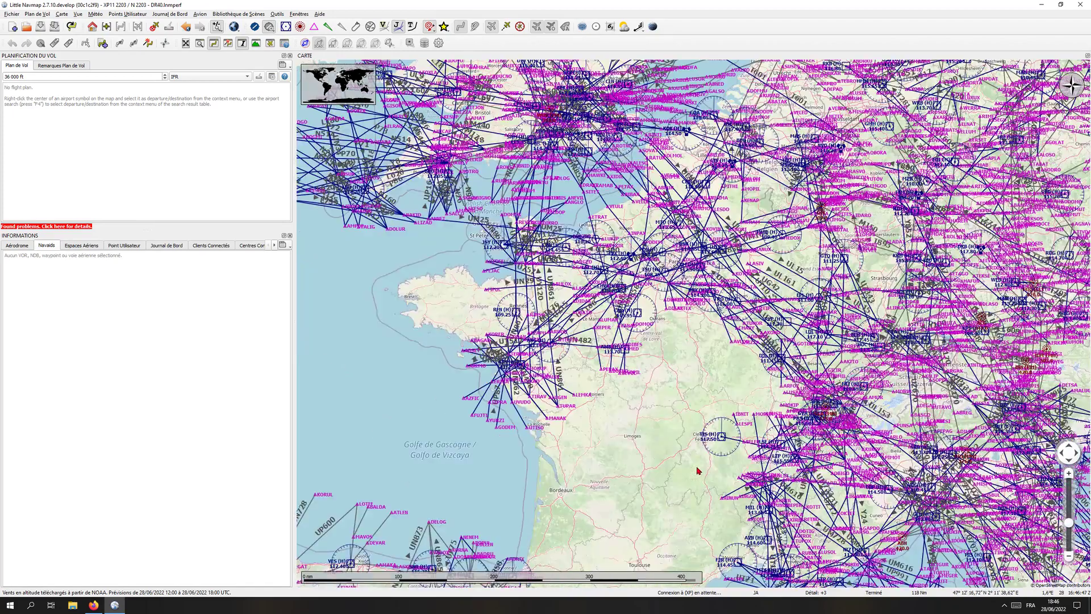
left_click_drag(698, 471, 677, 419)
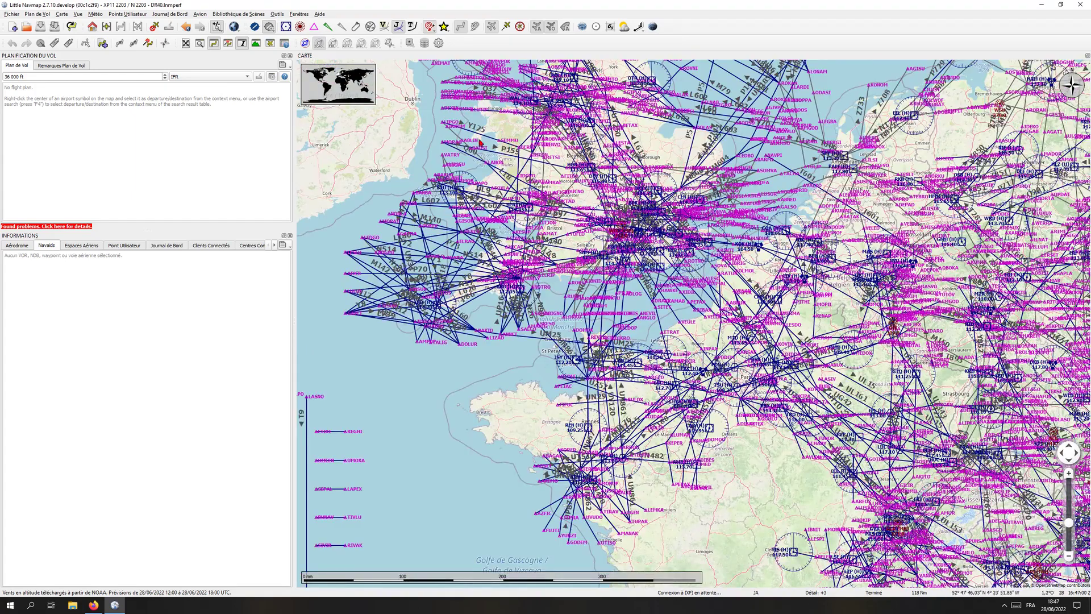
left_click_drag(465, 149, 657, 311)
left_click_drag(659, 274, 642, 369)
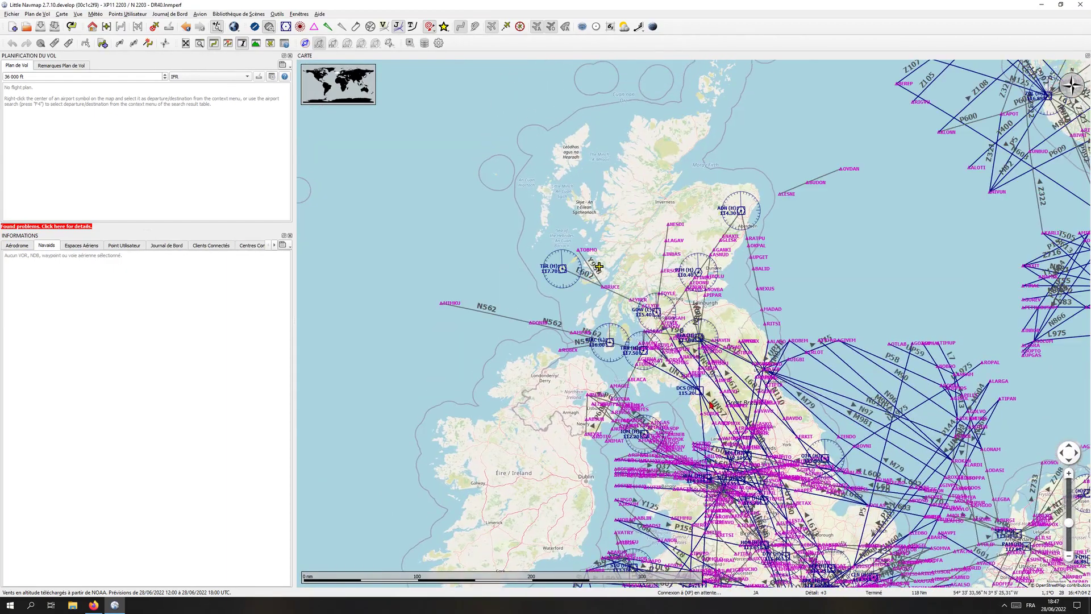
left_click_drag(734, 325, 743, 296)
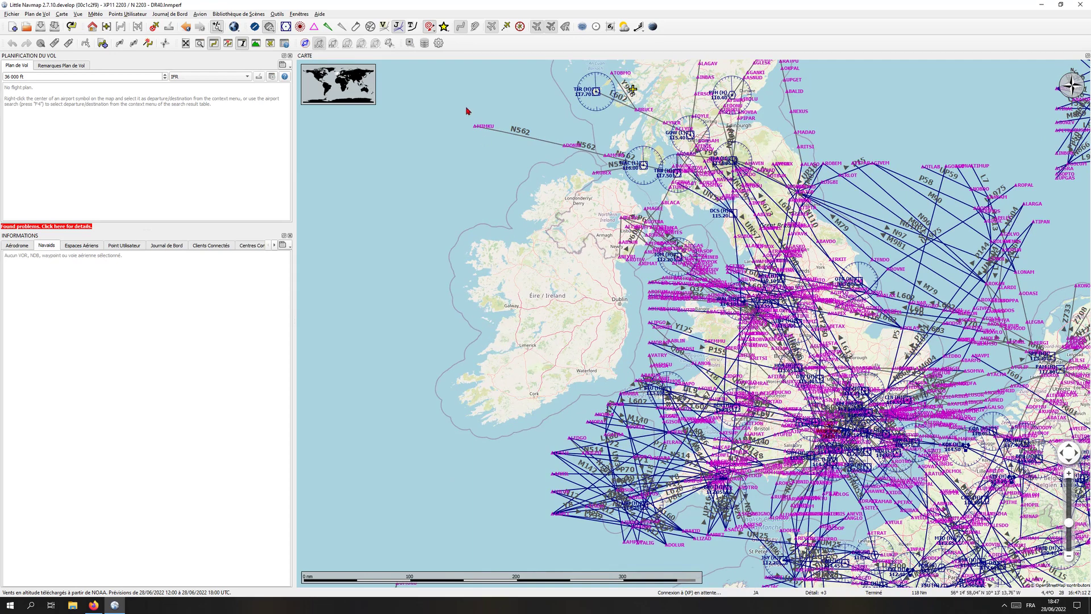
Display the Victor airways in place of the Jet airways, over the British Isles and over France.
left_click(398, 26)
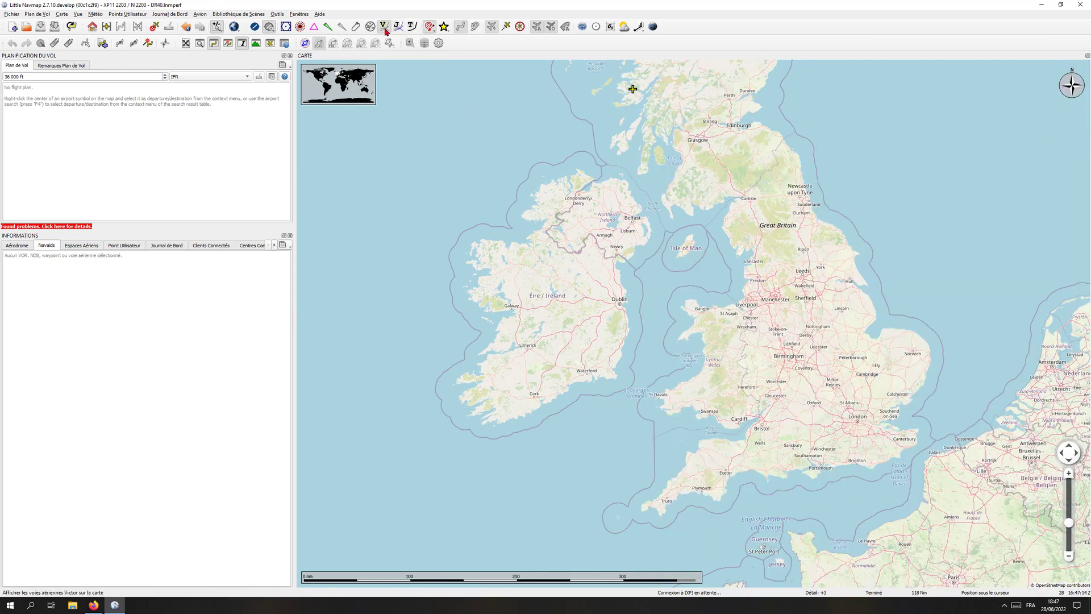
left_click(385, 28)
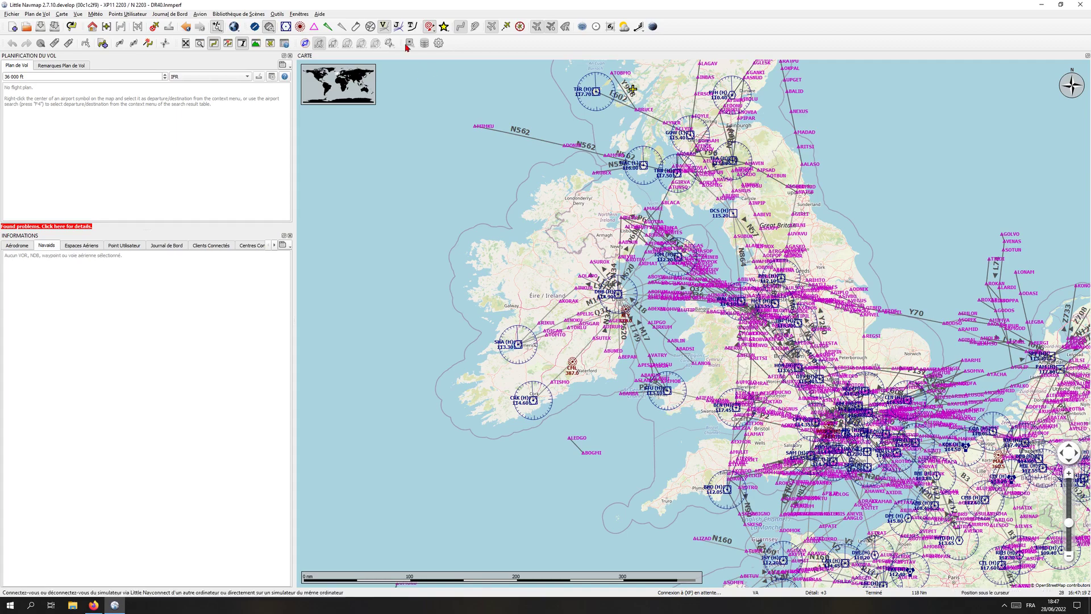
left_click(385, 28)
left_click_drag(773, 392, 716, 337)
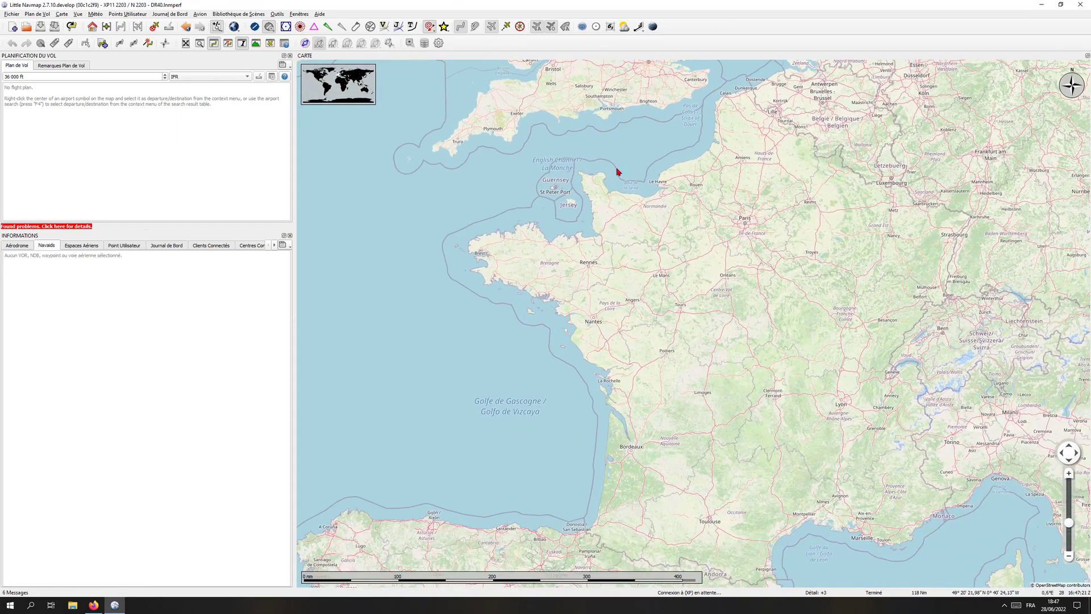
left_click(385, 31)
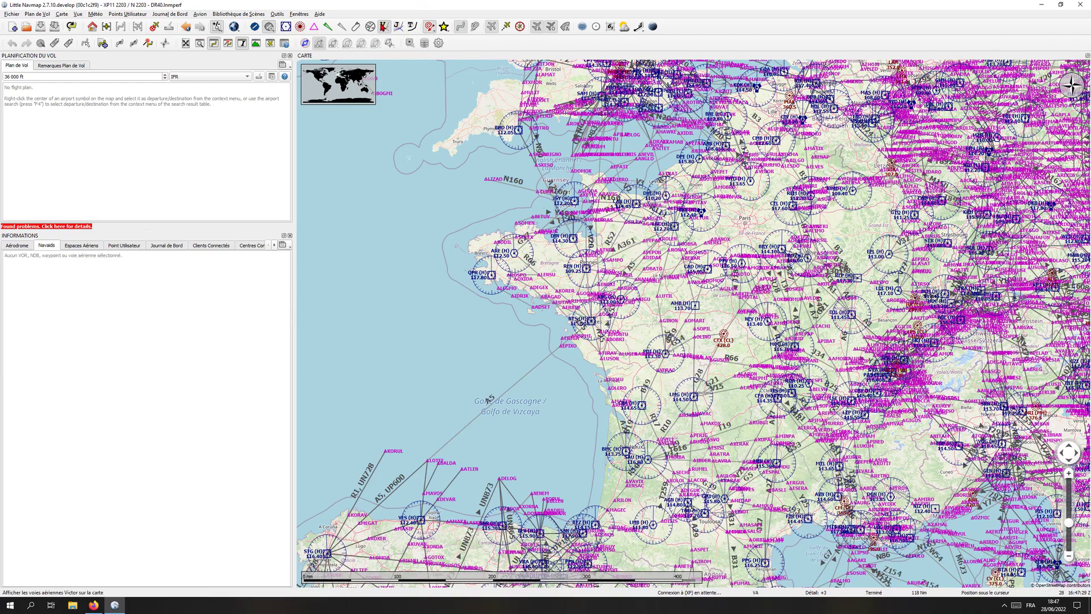
Switch the map from Victor back to Jet airways and examine their coverage from western France to Great Britain.
left_click(396, 29)
left_click(396, 29)
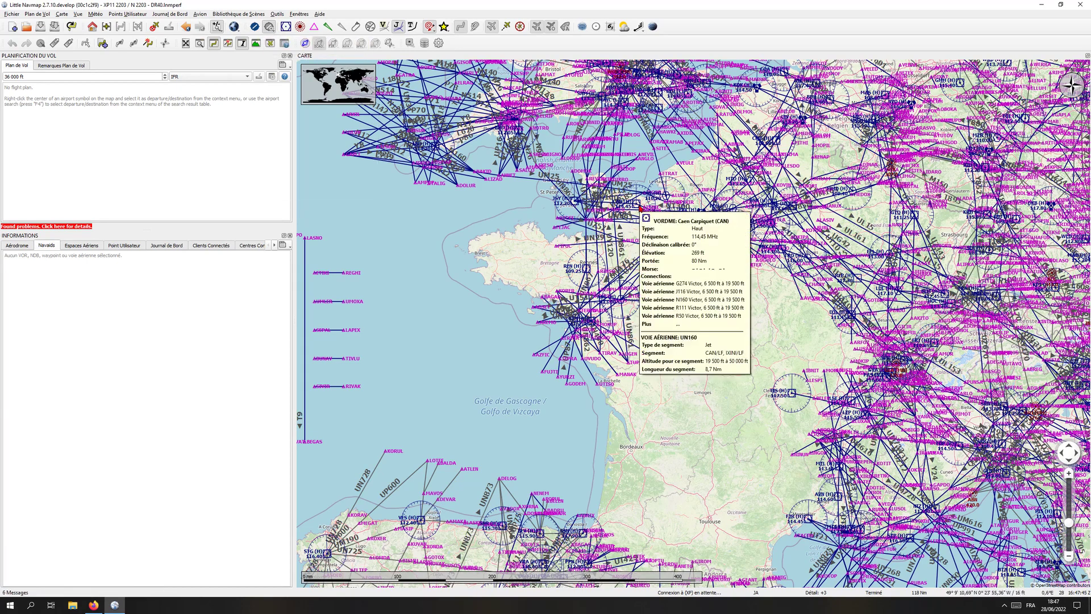
left_click_drag(467, 249, 470, 305)
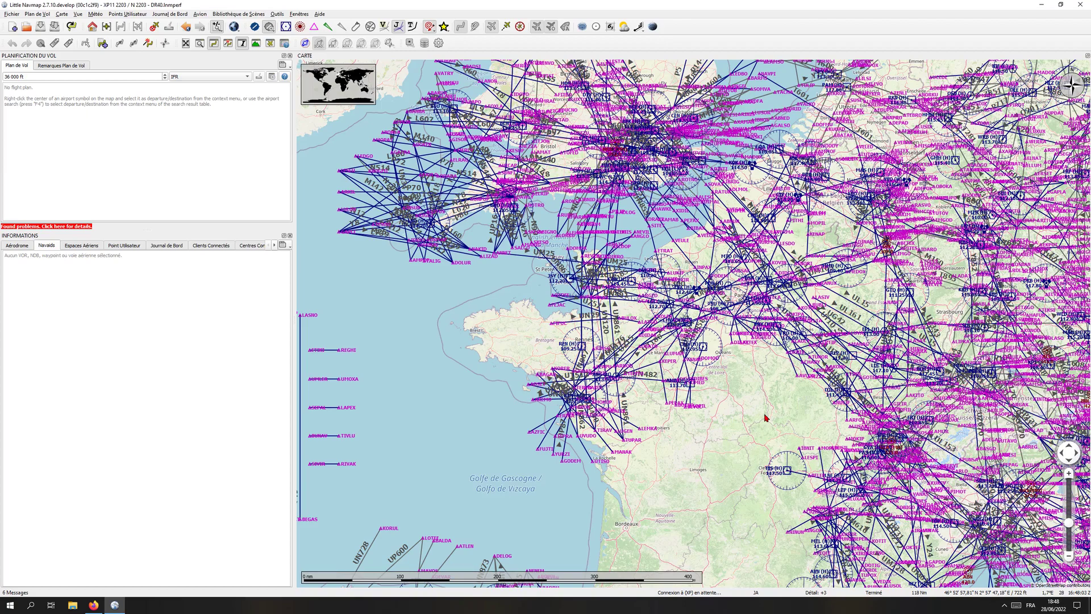
left_click_drag(756, 137, 755, 287)
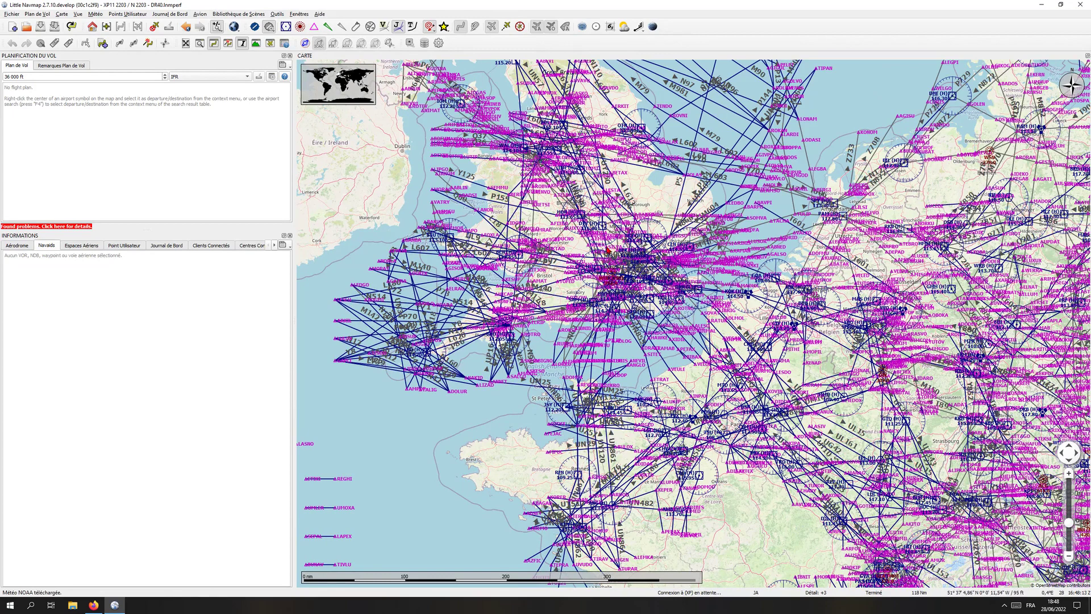
left_click_drag(604, 236, 609, 249)
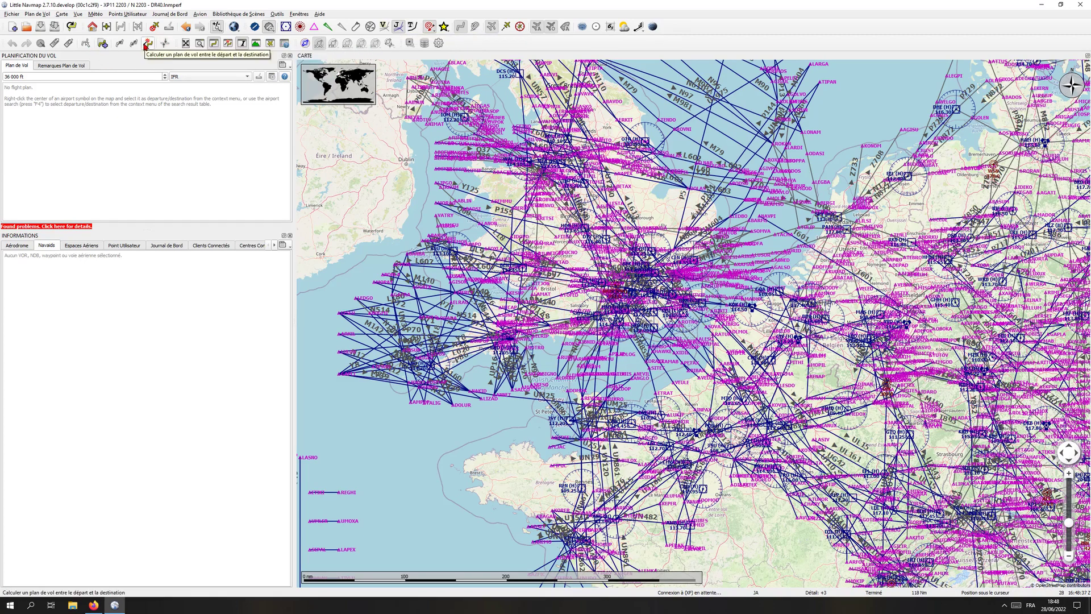
Set the flight plan calculation preference to use airways only and close the calculation window.
left_click(146, 45)
left_click_drag(185, 392, 435, 303)
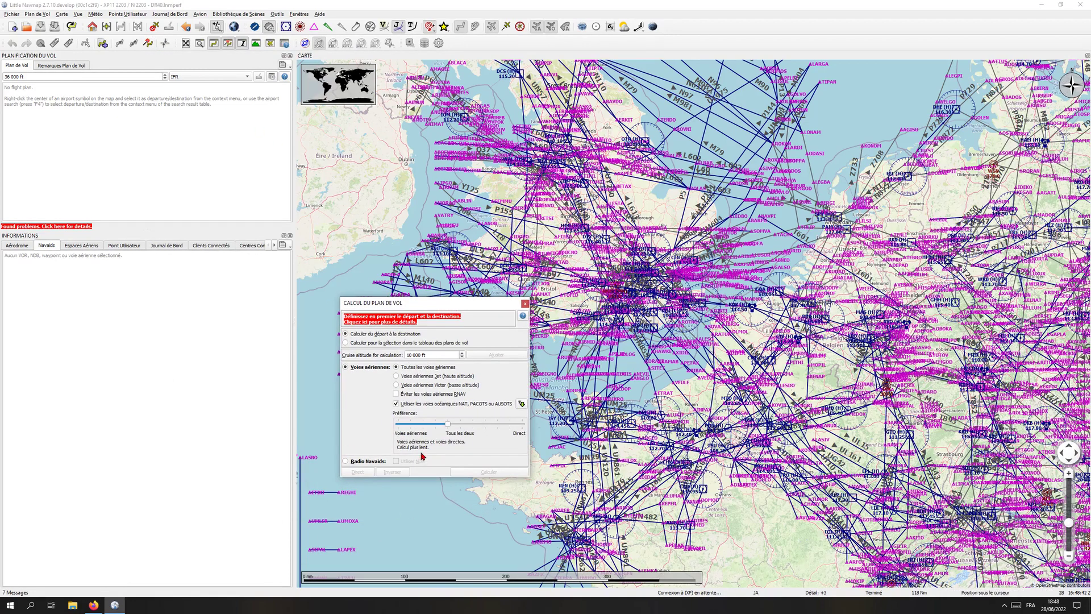
left_click_drag(449, 426, 398, 426)
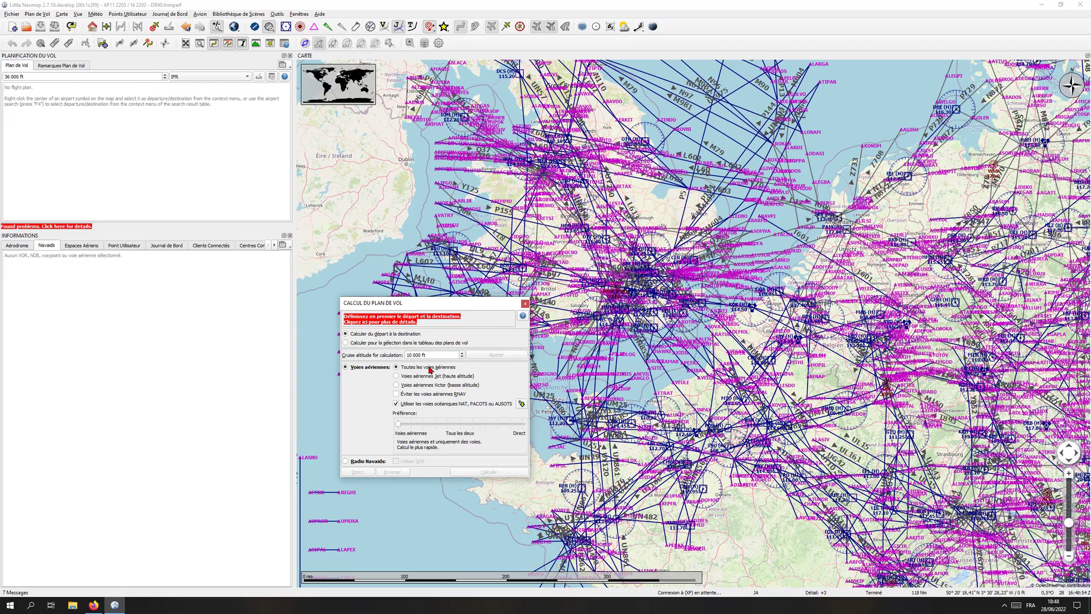
left_click(527, 305)
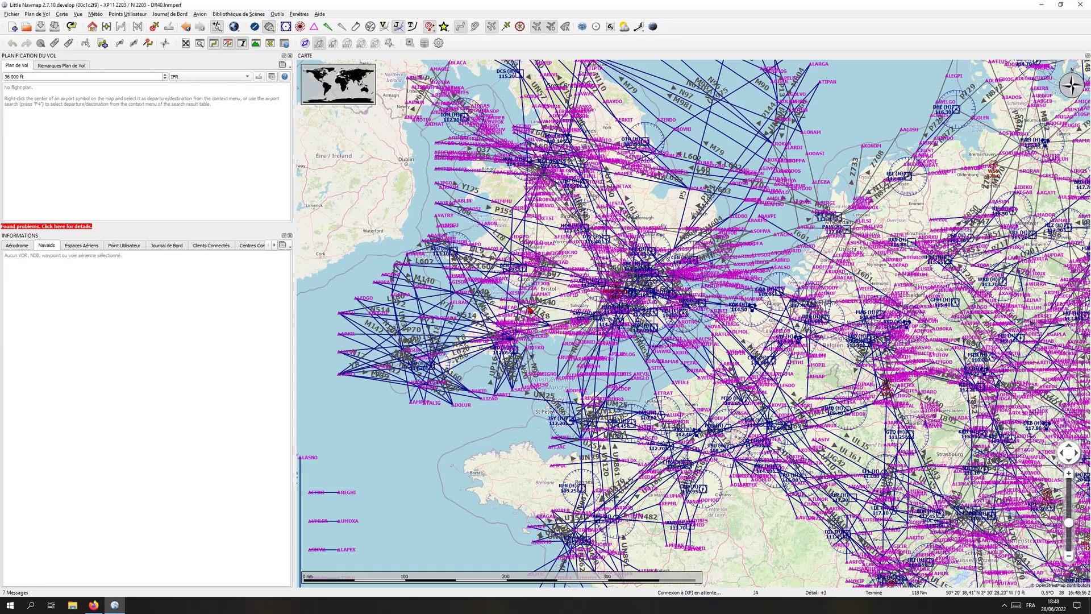
Inspect the Jet airway coverage over central and southern France and the airway segment details near Paris.
left_click_drag(707, 513, 650, 337)
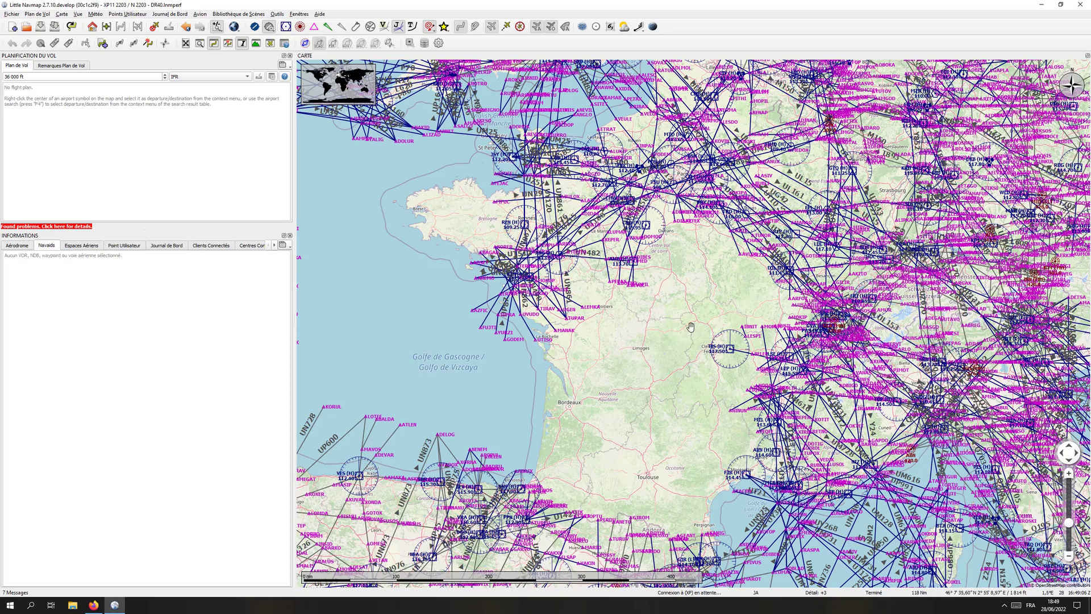
left_click_drag(702, 232, 688, 221)
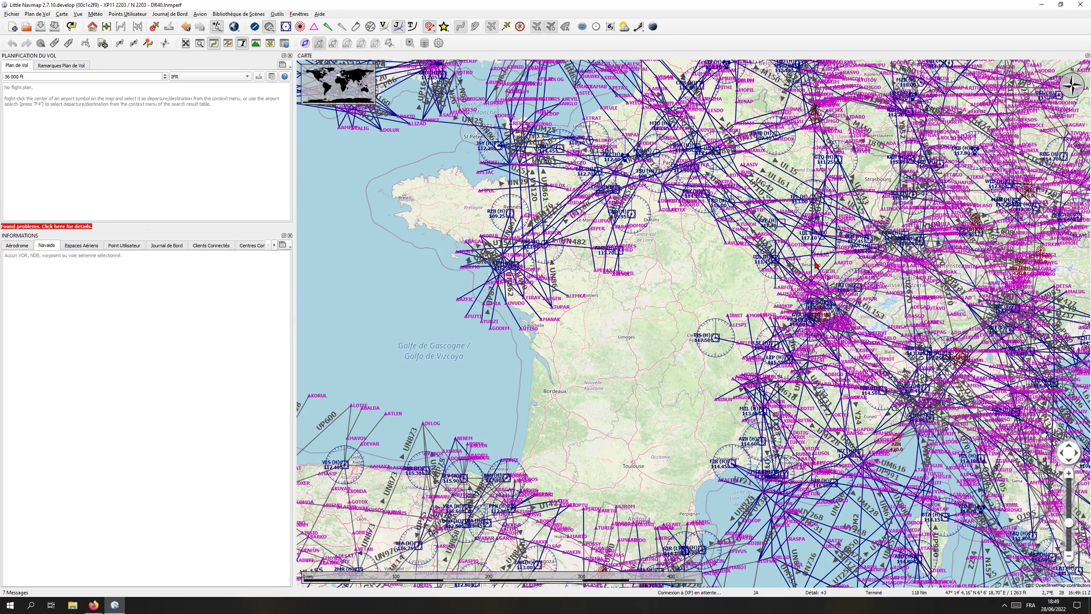
mouse_move(815, 266)
mouse_move(686, 148)
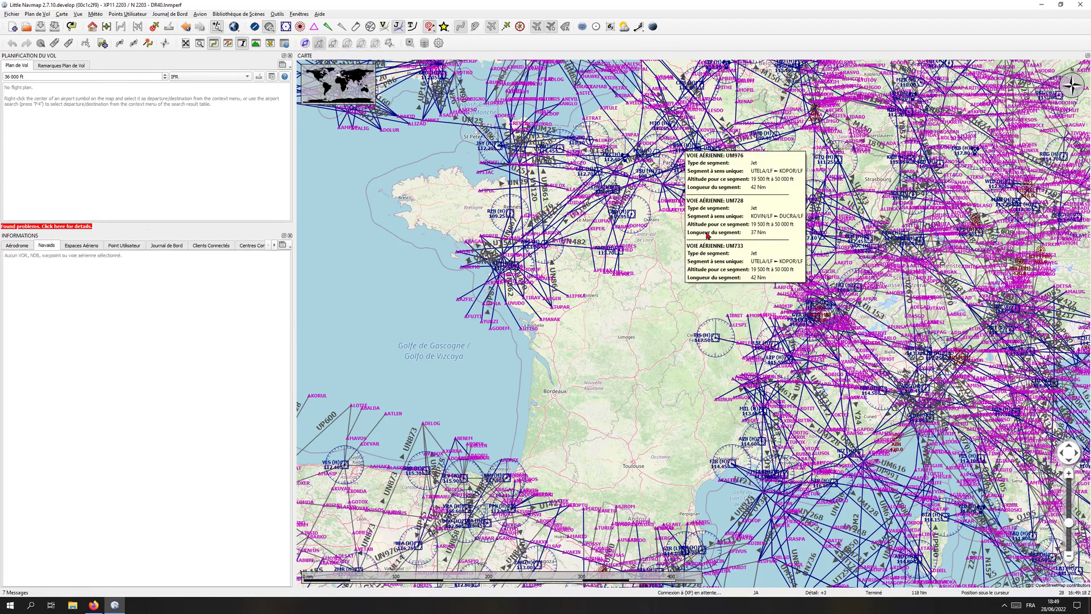
mouse_move(775, 488)
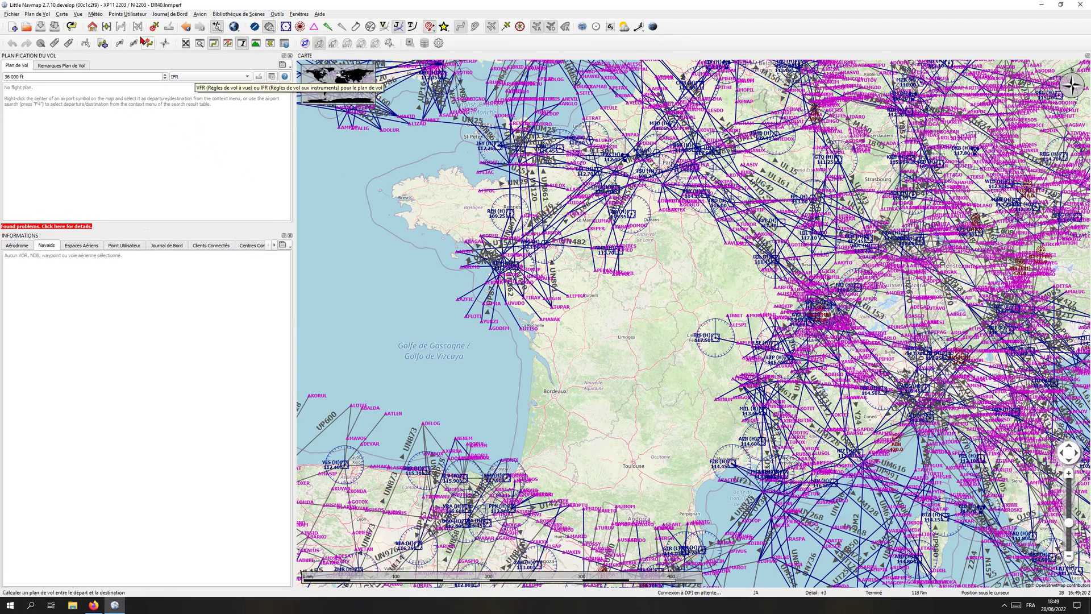
Create a new IFR flight plan from the route description LFPG LFMT.
left_click(102, 44)
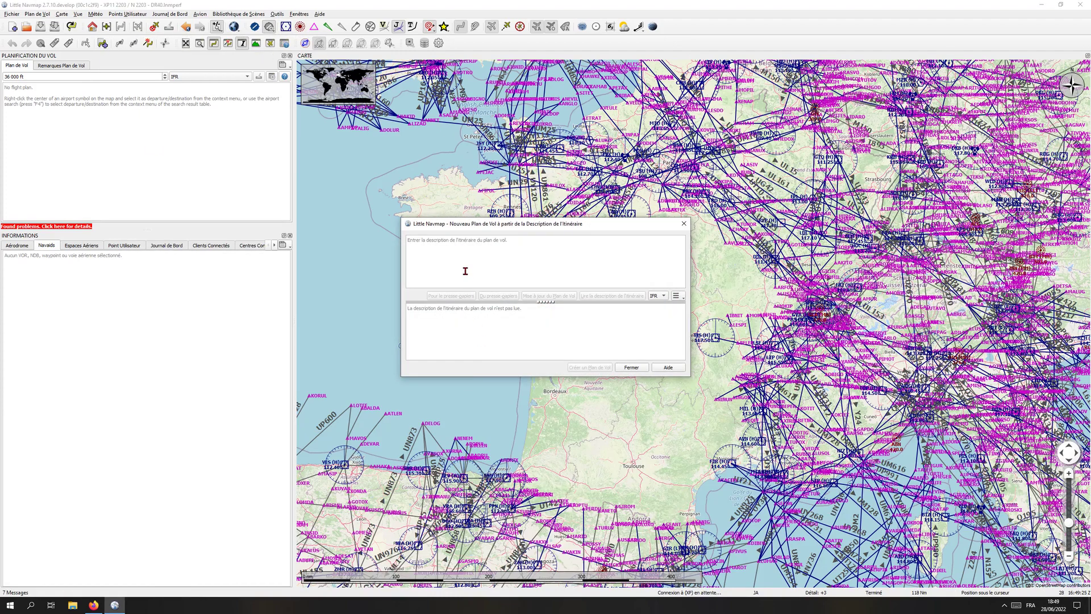
type("1")
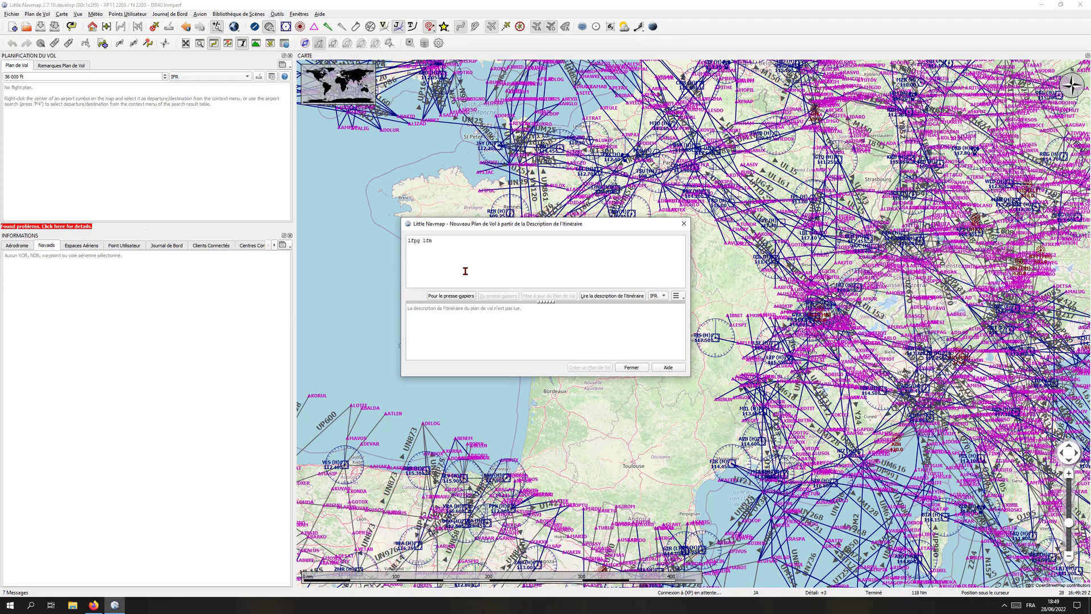
left_click(612, 297)
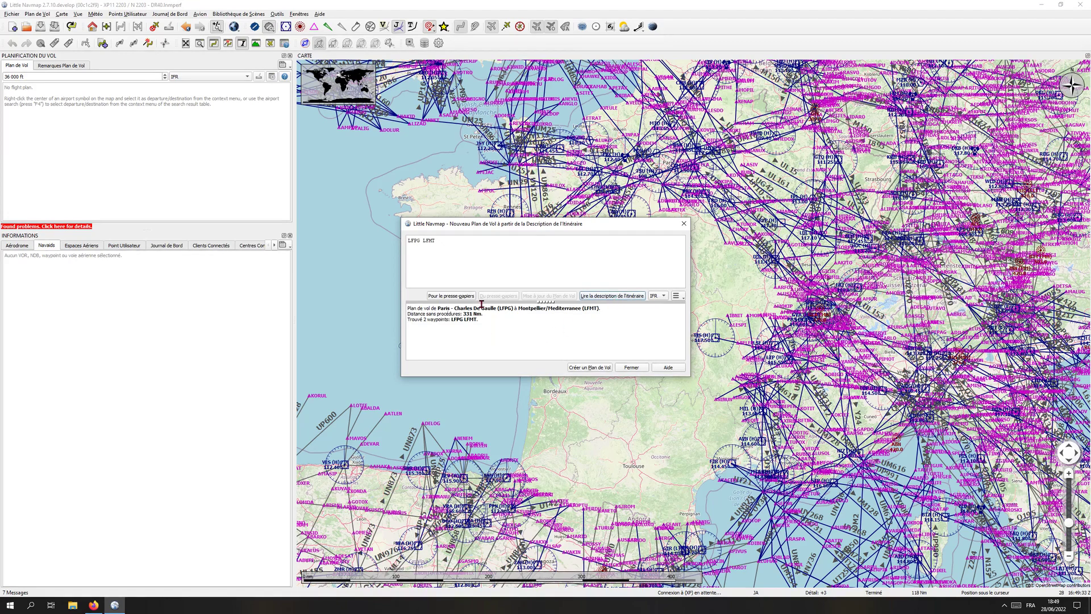
left_click(589, 368)
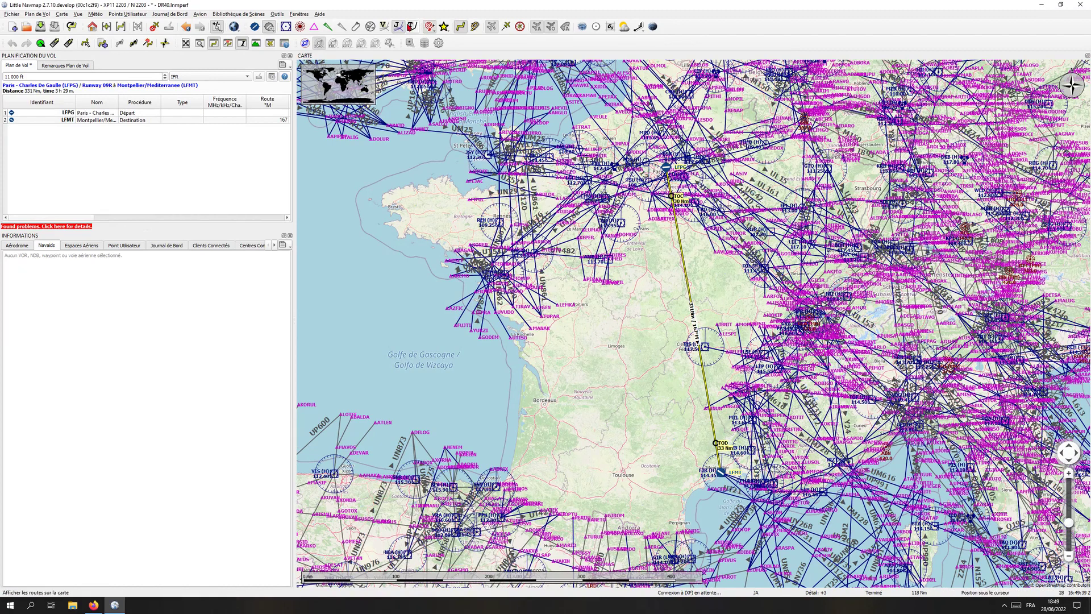
Hide the Jet airways on the map and set the flight plan's cruise altitude to 30,000 ft.
left_click(399, 27)
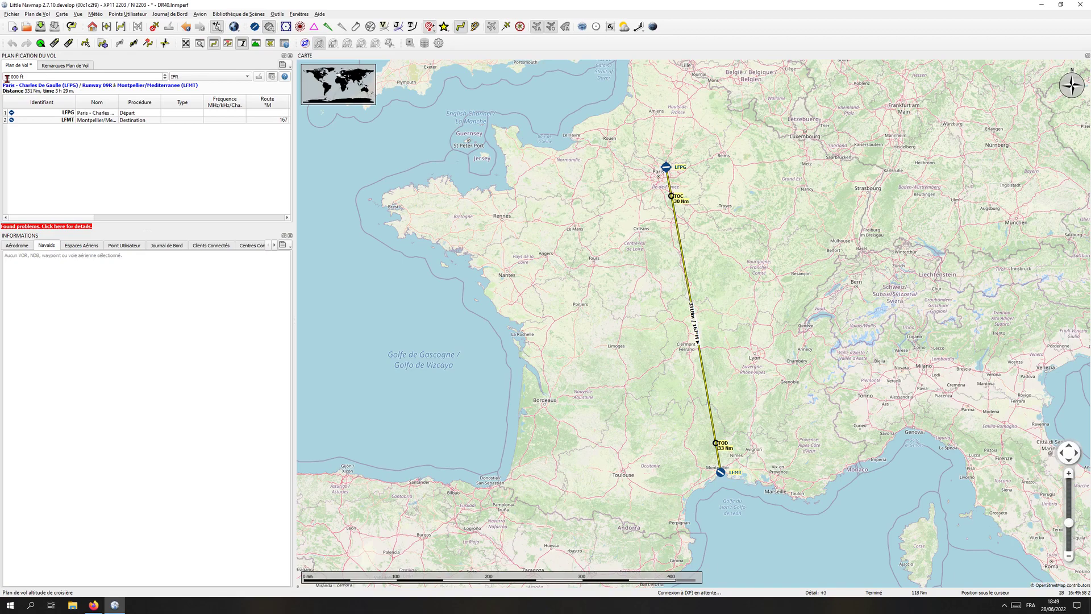
left_click_drag(11, 76, 2, 79)
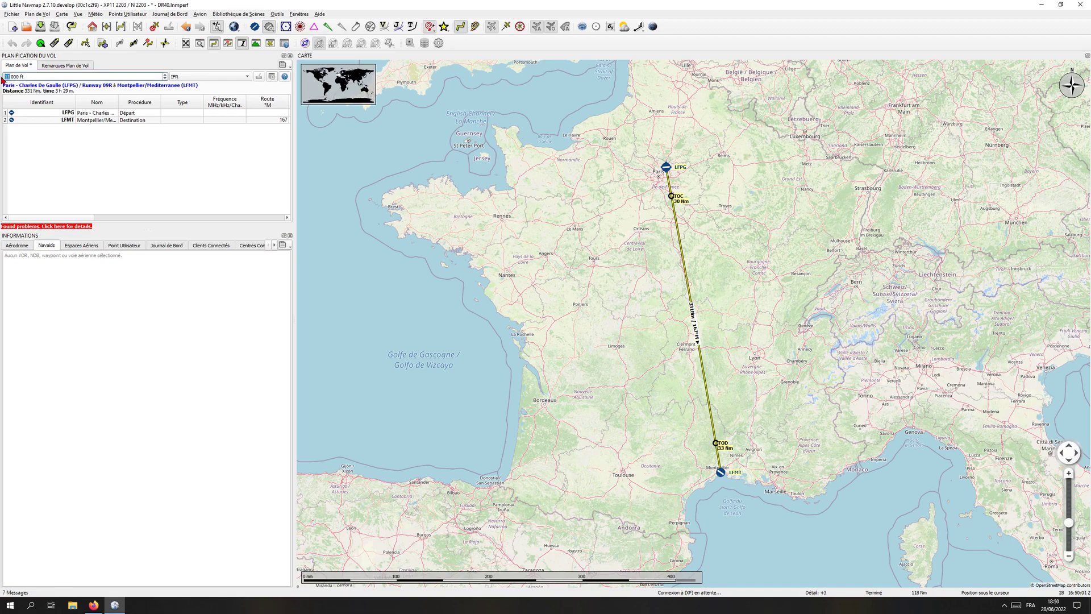
type("3")
left_click(203, 188)
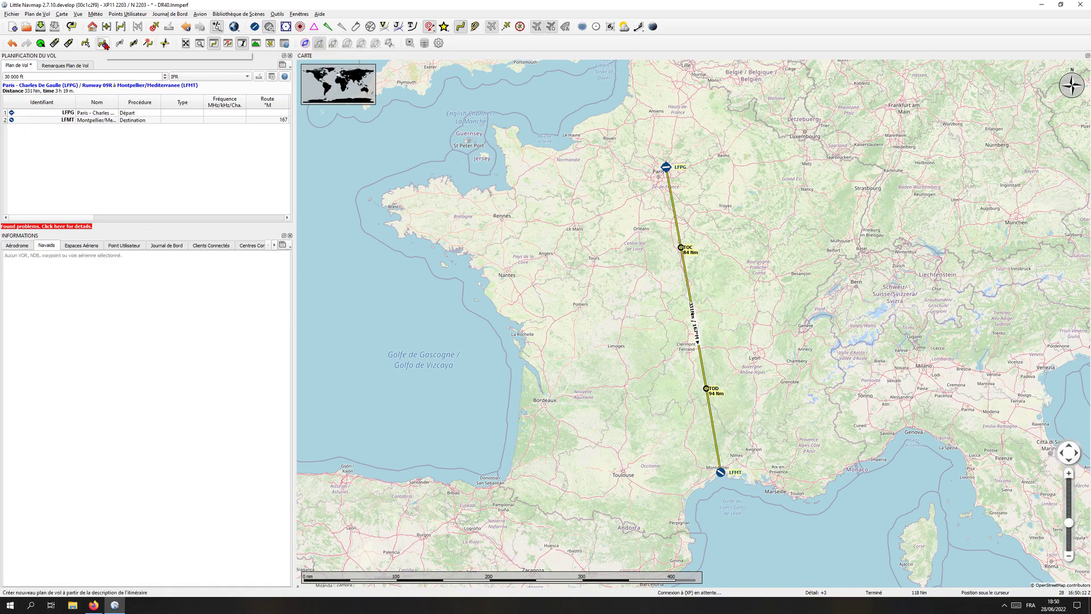
Calculate the LFPG to LFMT flight plan with high-altitude Jet airways, oceanic tracks disabled and the preference set to airways only.
left_click(228, 43)
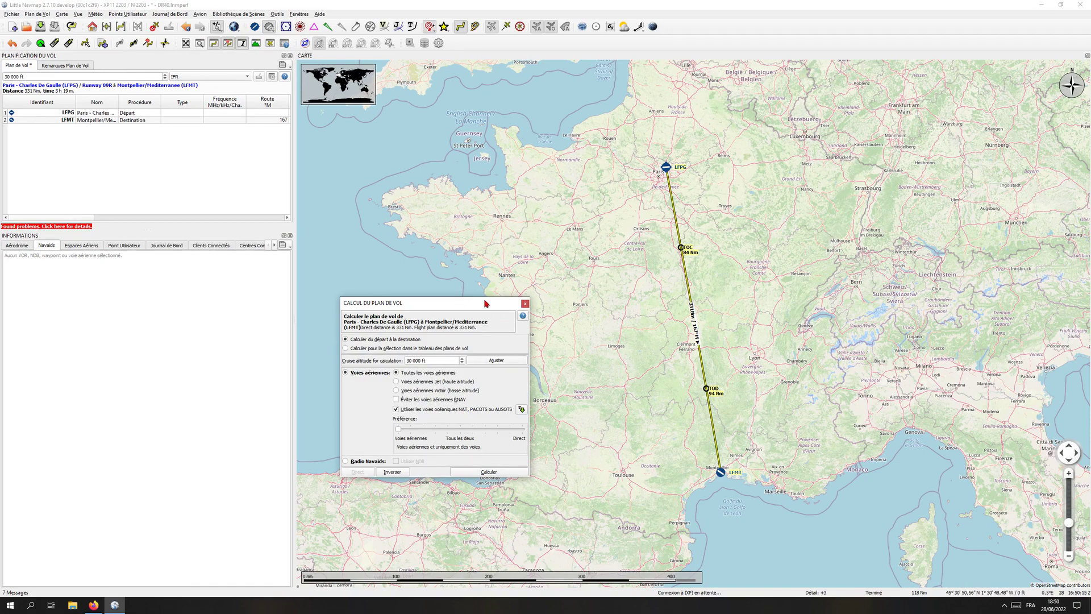
left_click_drag(488, 302, 551, 252)
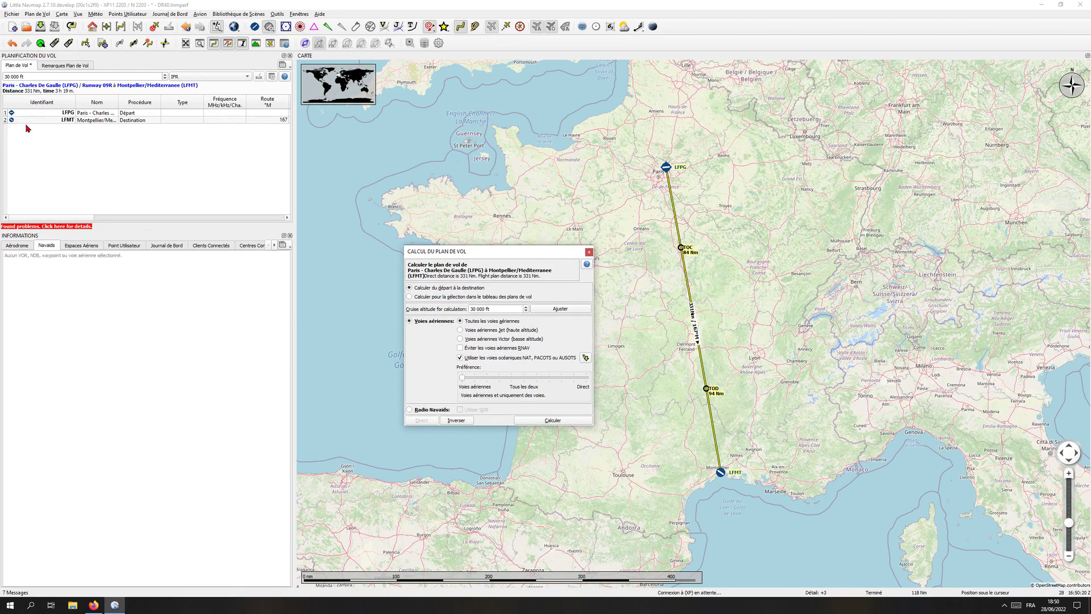
left_click(410, 409)
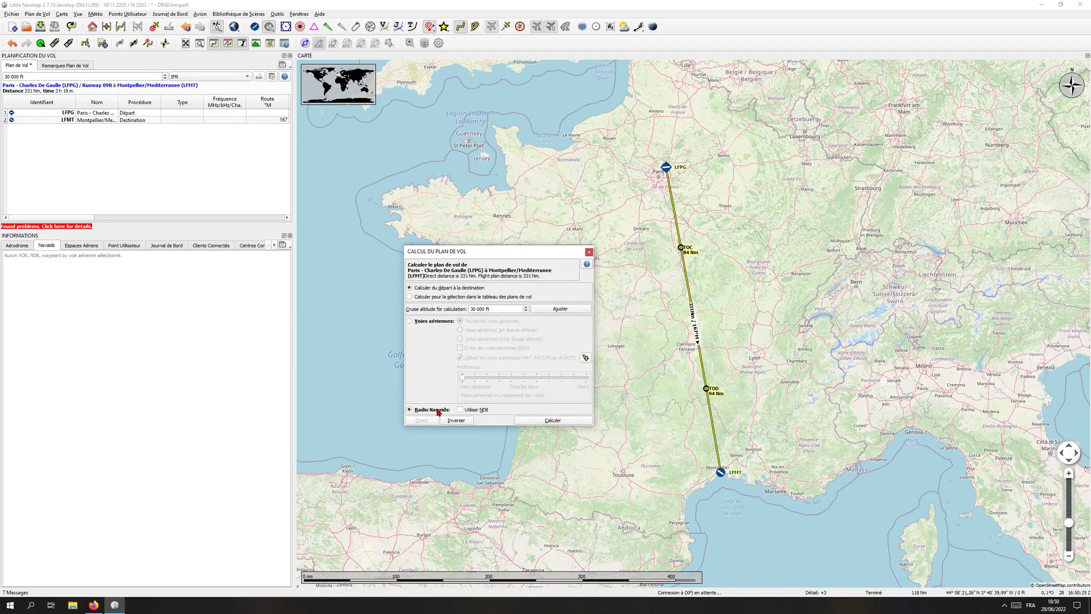
left_click(410, 321)
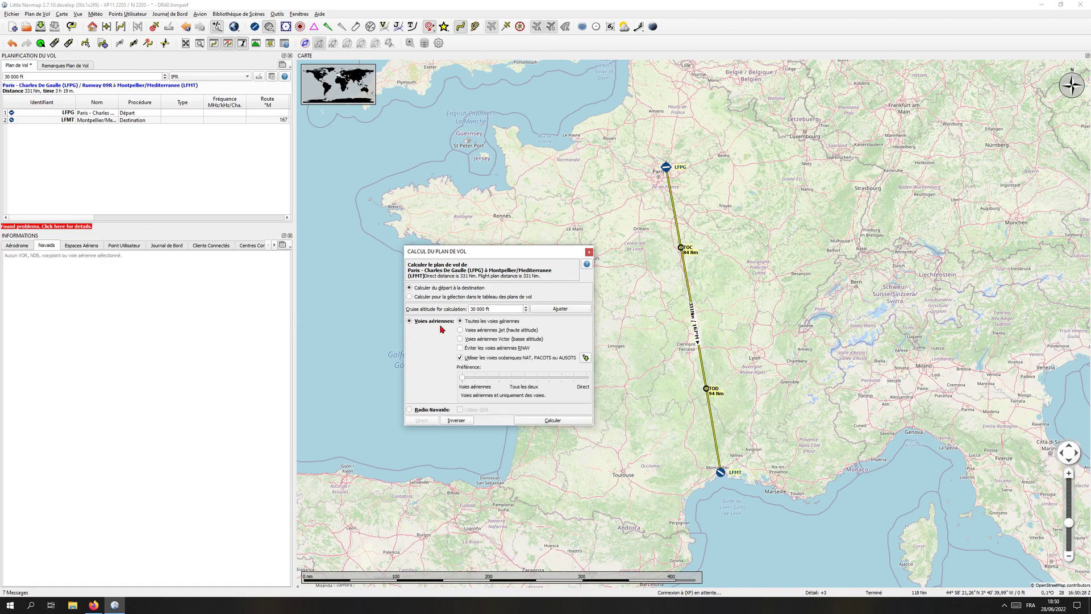
left_click(460, 357)
mouse_move(462, 378)
left_mouse_down()
mouse_move(594, 380)
mouse_move(453, 377)
mouse_move(591, 378)
mouse_move(457, 386)
left_mouse_up()
mouse_move(462, 378)
left_mouse_down()
mouse_move(606, 380)
mouse_move(458, 391)
left_mouse_up()
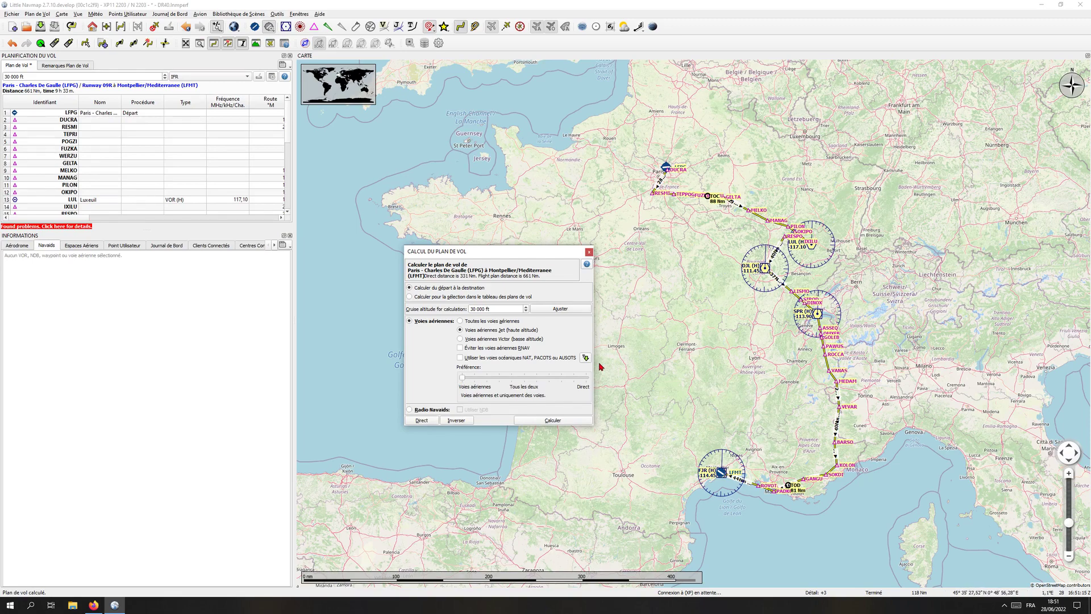
Compare the calculated route with the Jet airways on the map, and hide those airways.
left_click(676, 195)
right_click(676, 195)
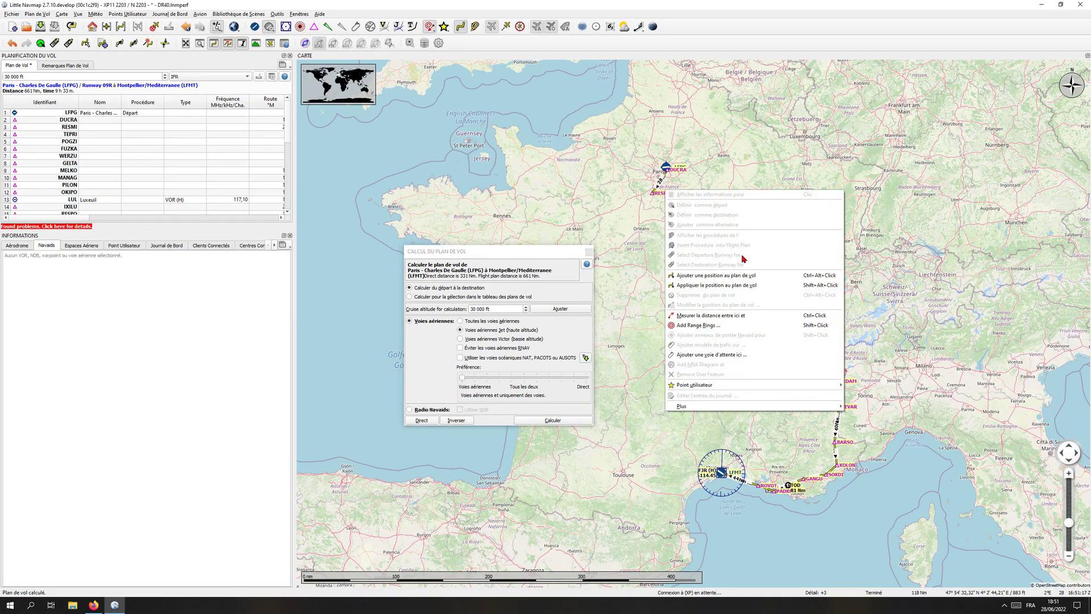
left_click(627, 505)
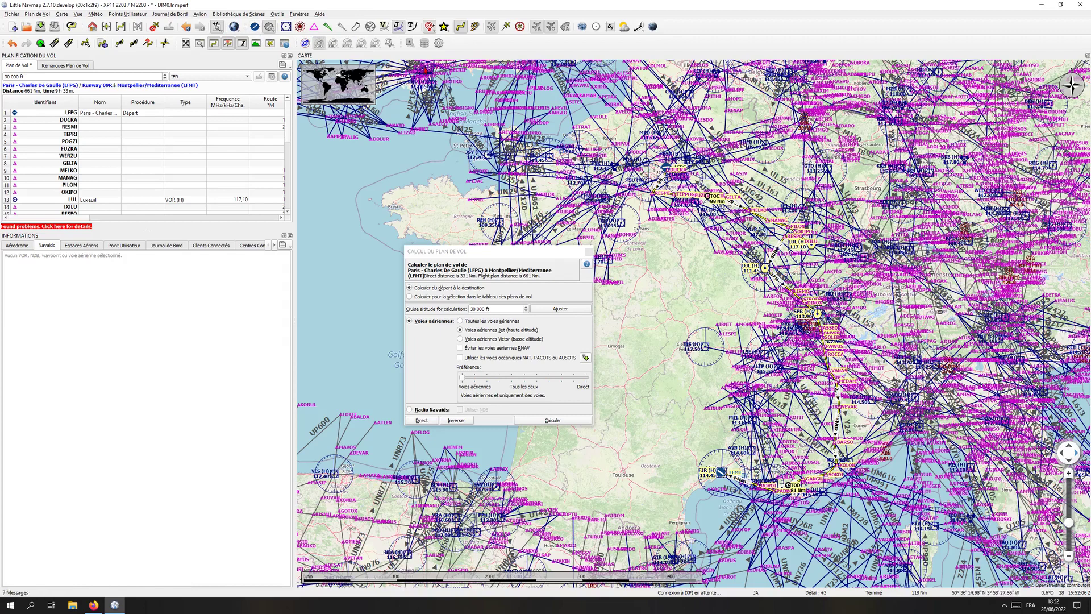
left_click(399, 27)
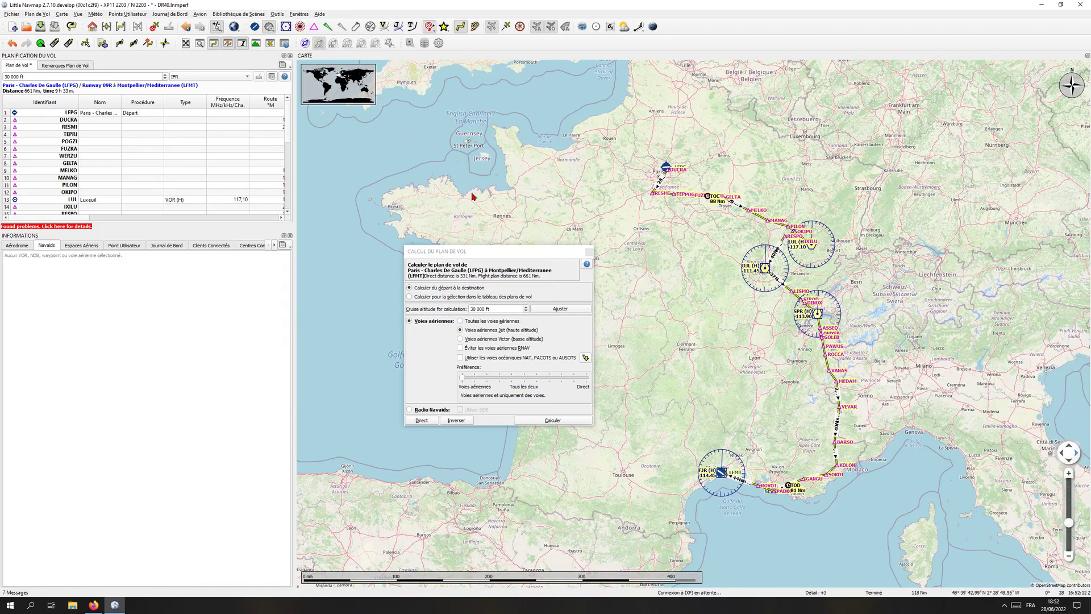
Set the calculation preference fully to Direct and delete all intermediate waypoints between LFPG and LFMT.
left_click_drag(462, 380, 591, 380)
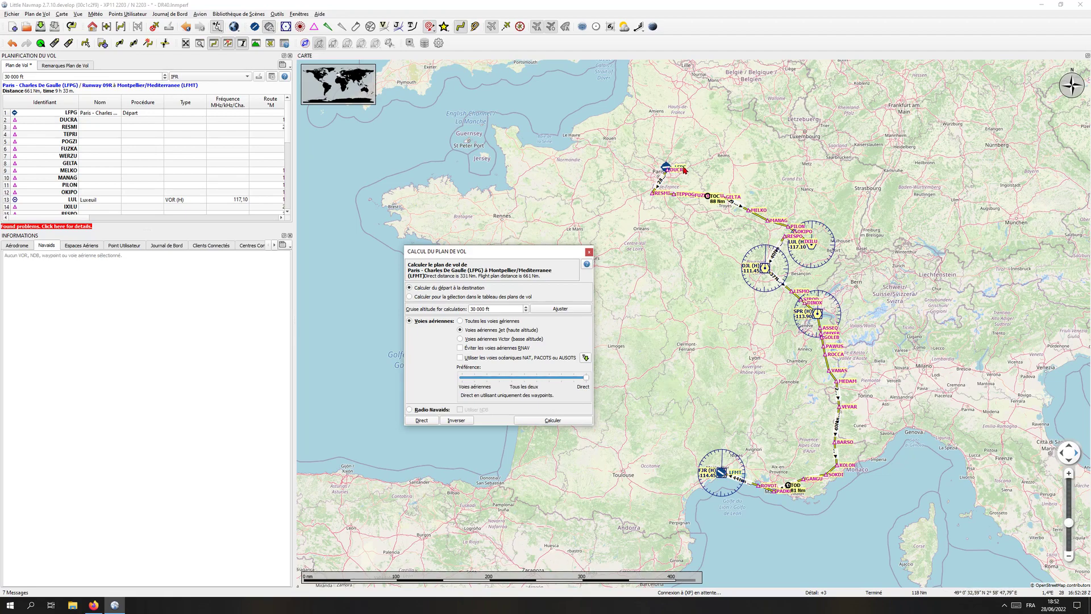
left_click(38, 120)
scroll(44, 206, "down", 7)
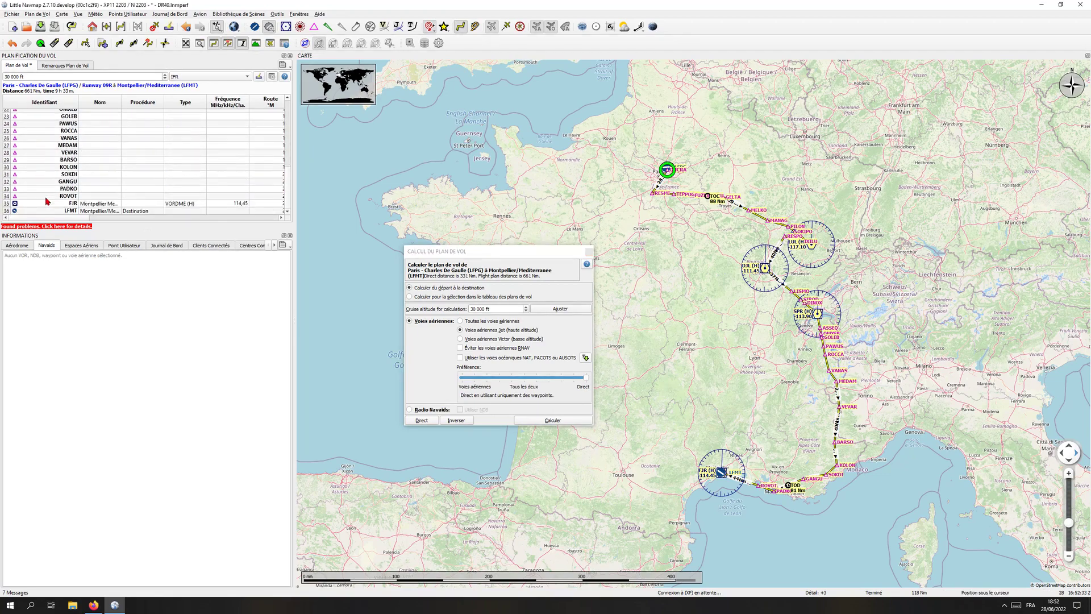
left_click(25, 206, "shift")
key("Delete")
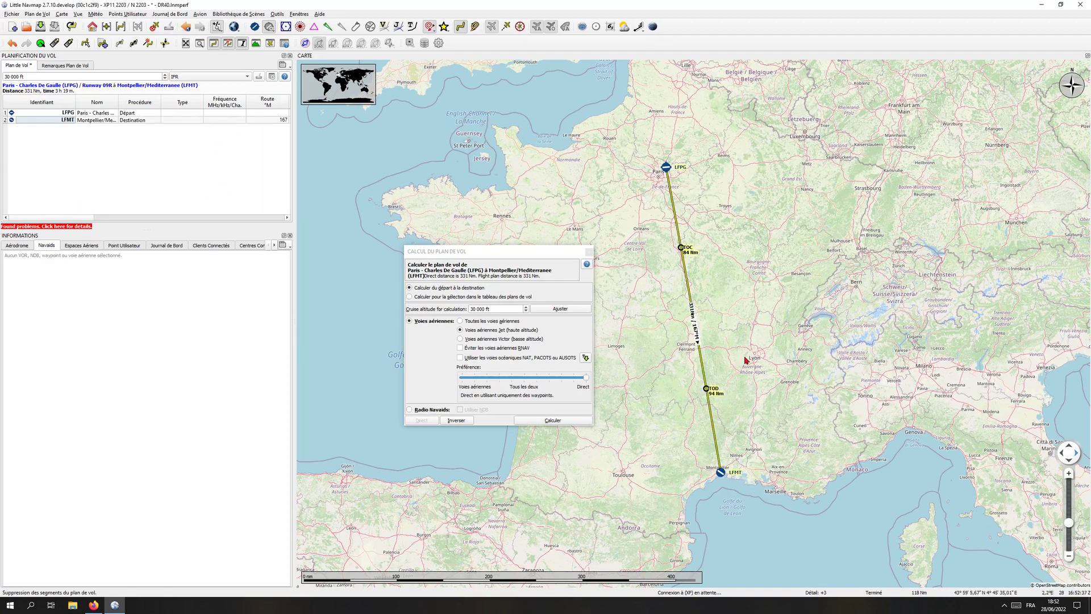
Show the VOR stations on the map, examine those near the direct route through central France, and hide them again.
left_click(286, 27)
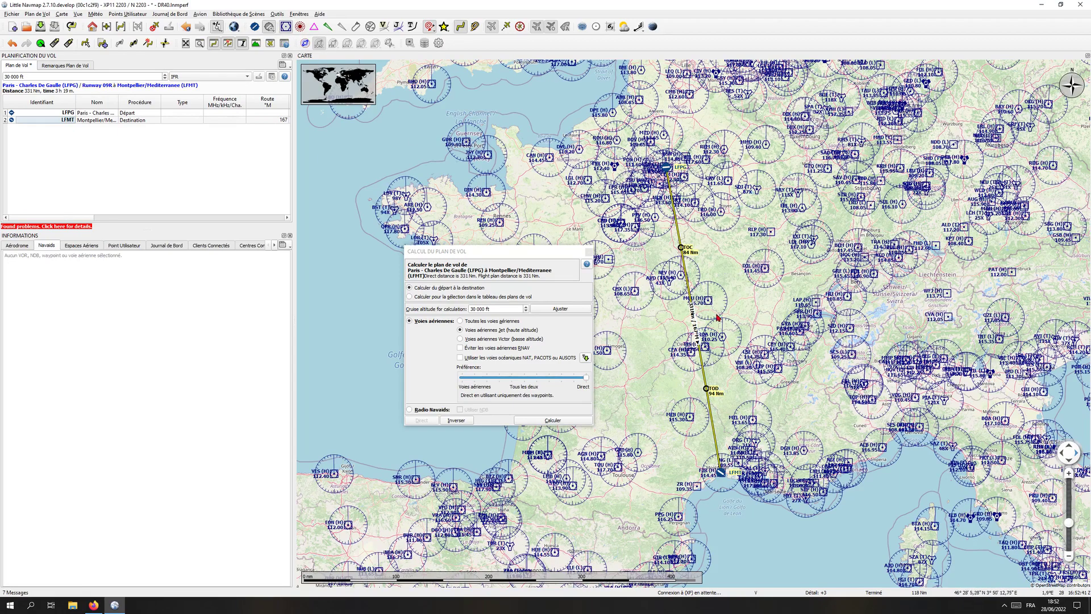
scroll(718, 315, "up", 3)
scroll(718, 317, "up", 2)
left_click(588, 251)
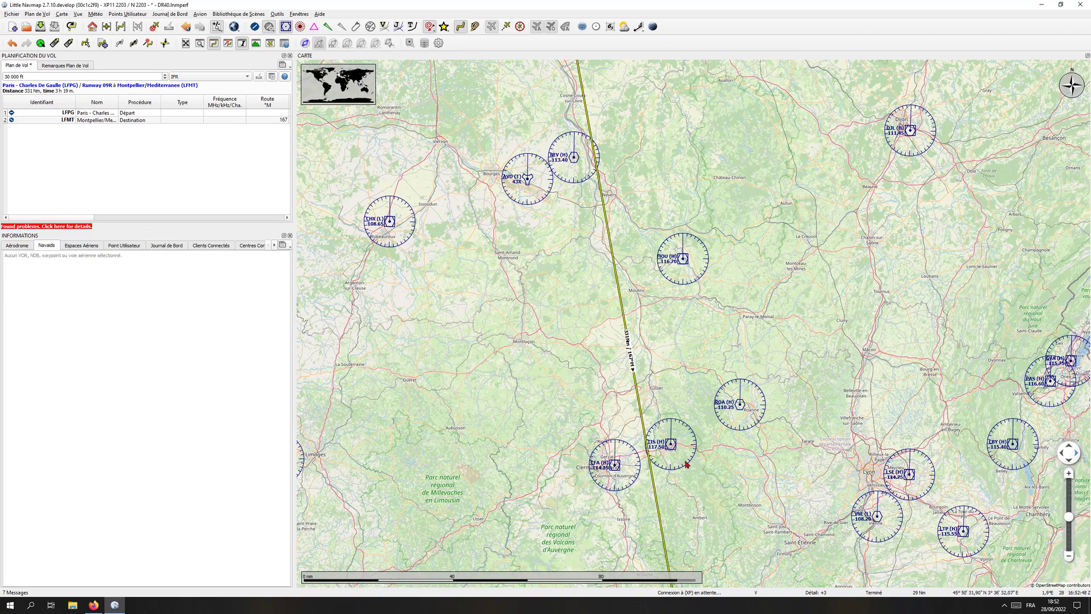
left_click_drag(722, 492, 663, 312)
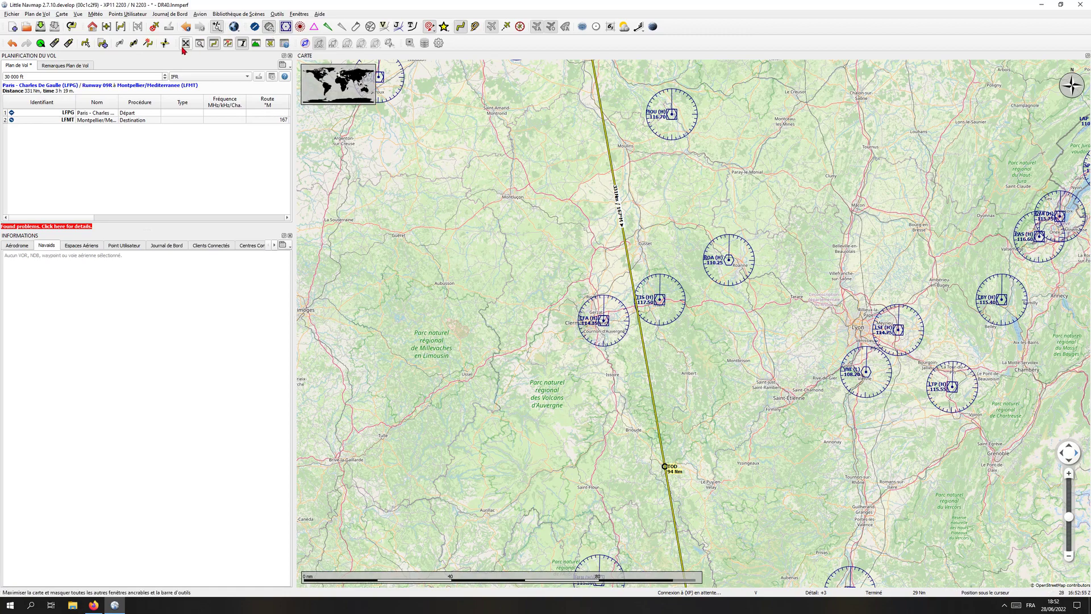
left_click(286, 27)
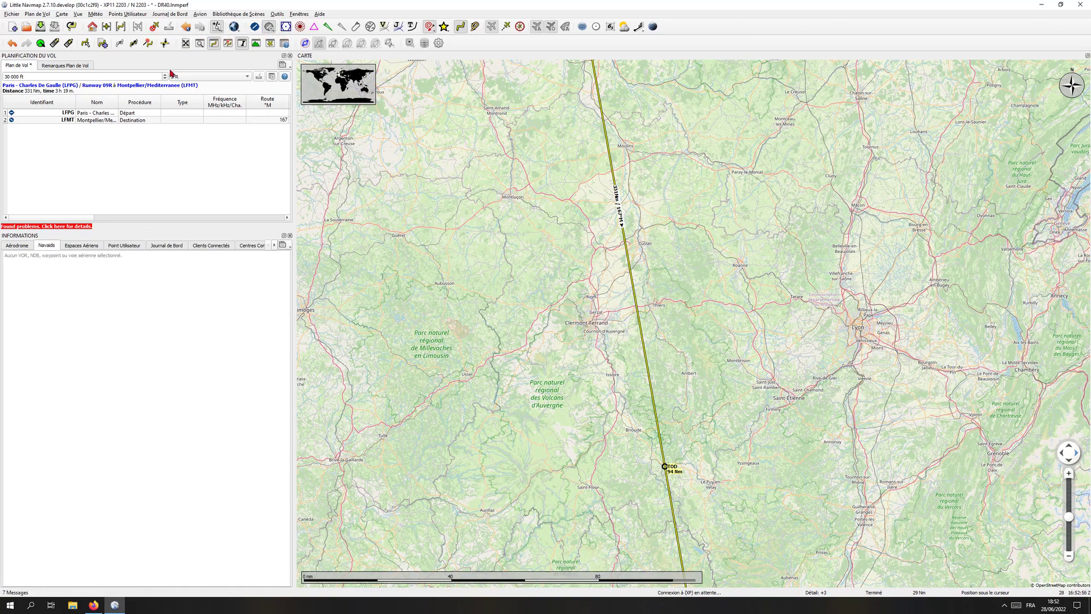
Reopen the flight plan calculation and briefly display the waypoints on the map to examine their coverage along the whole route.
left_click(149, 44)
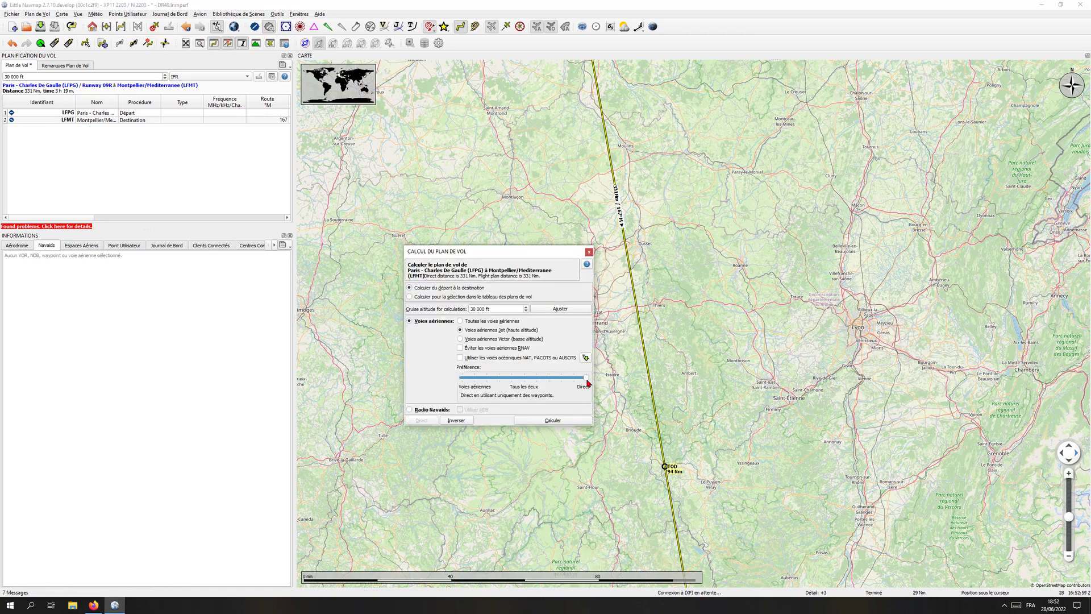
scroll(708, 377, "down", 2)
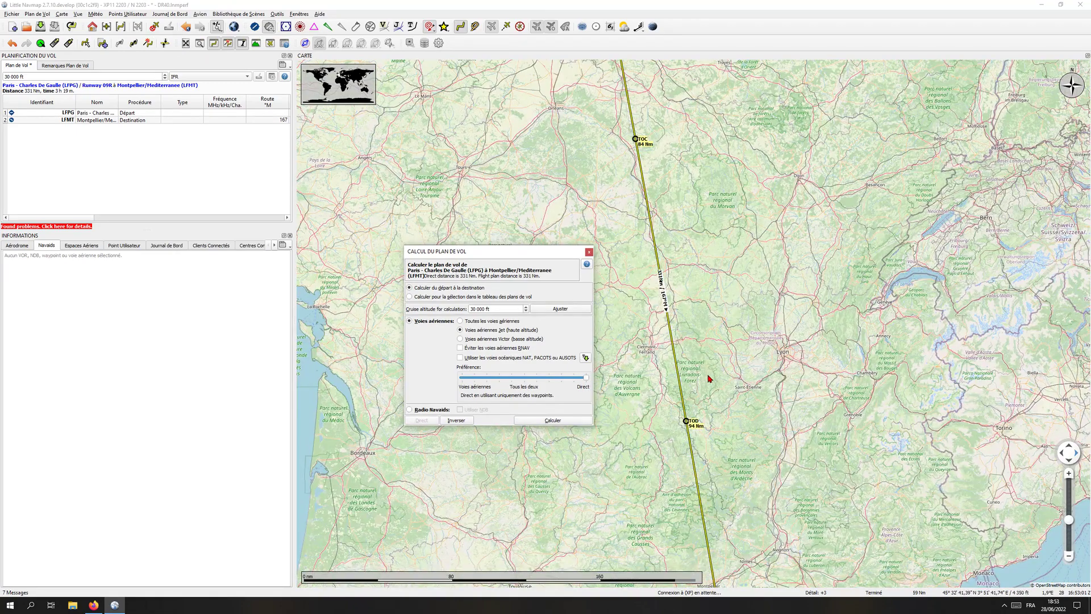
scroll(709, 377, "down", 2)
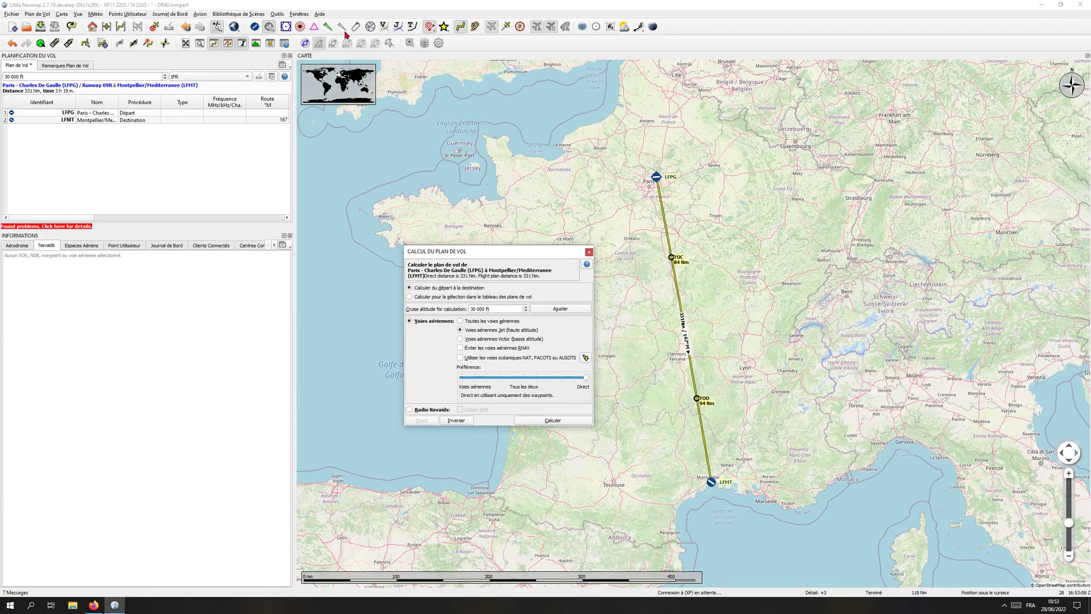
left_click(316, 28)
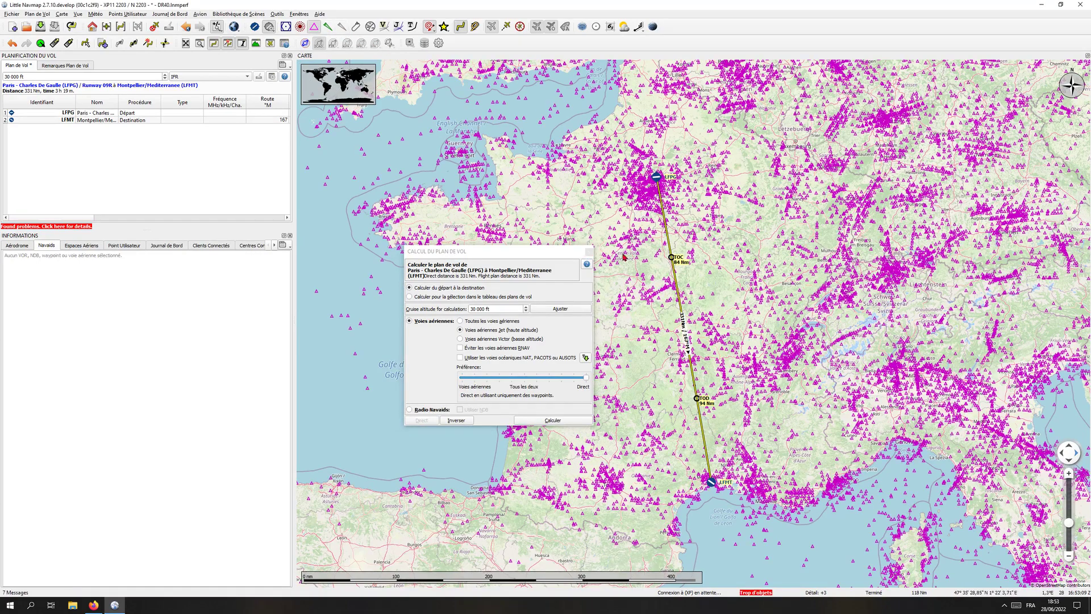
left_click(315, 26)
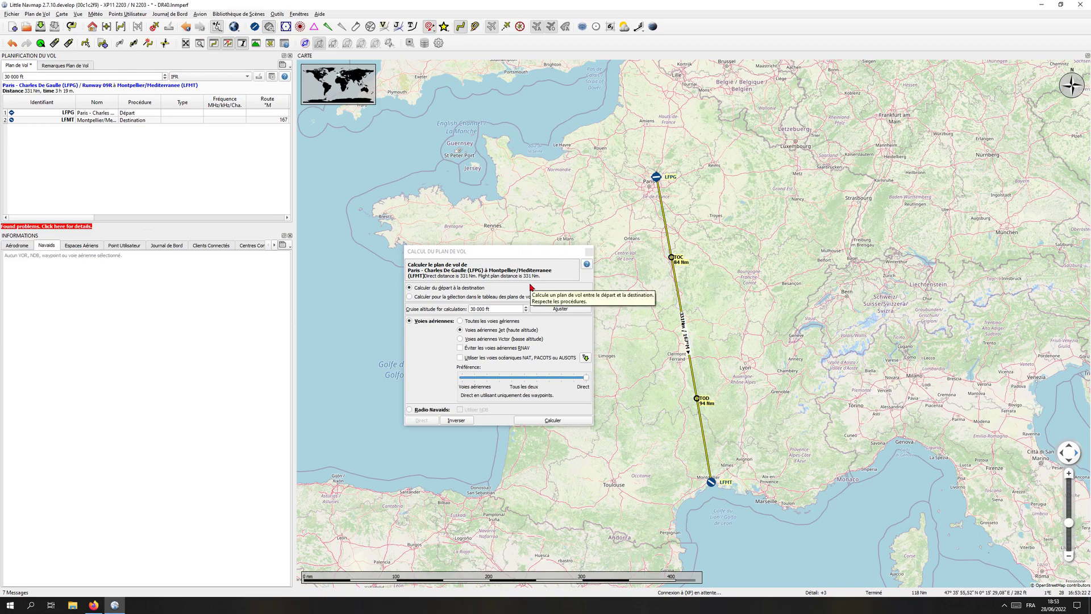
Calculate the direct route using waypoints only, and locate OQQAL, RAK11, NINUN, ESERA and LFPG on the map.
left_click(552, 419)
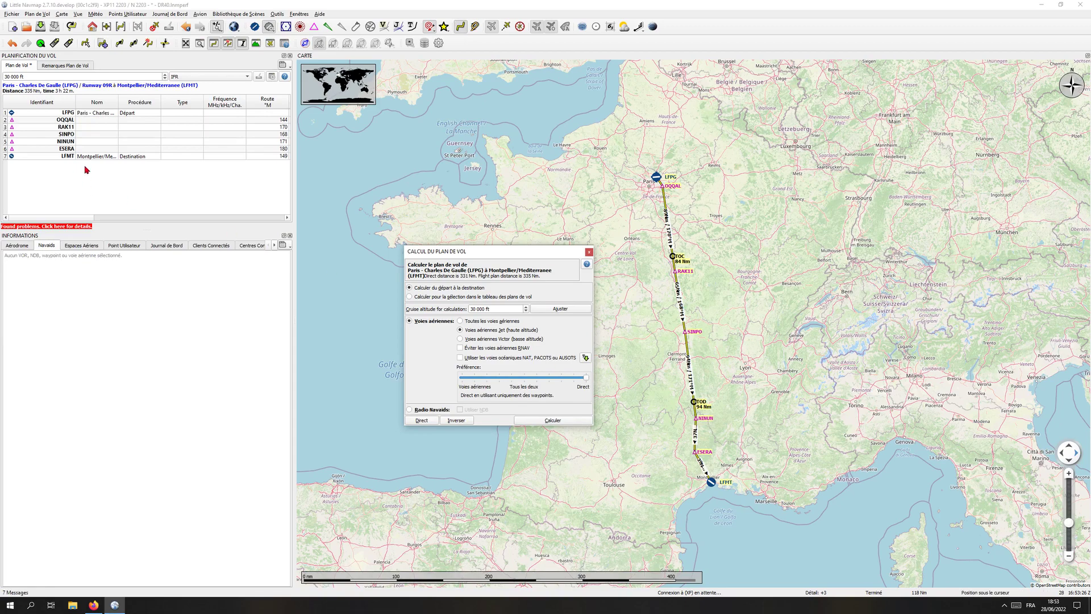
left_click(69, 121)
left_click(70, 127)
left_click(69, 141)
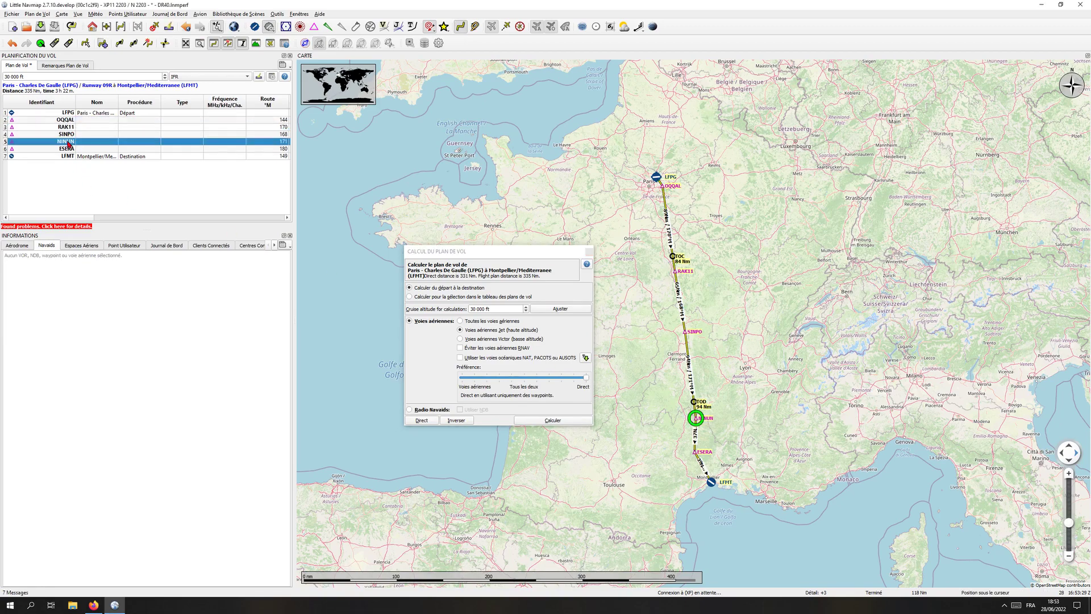
left_click(68, 149)
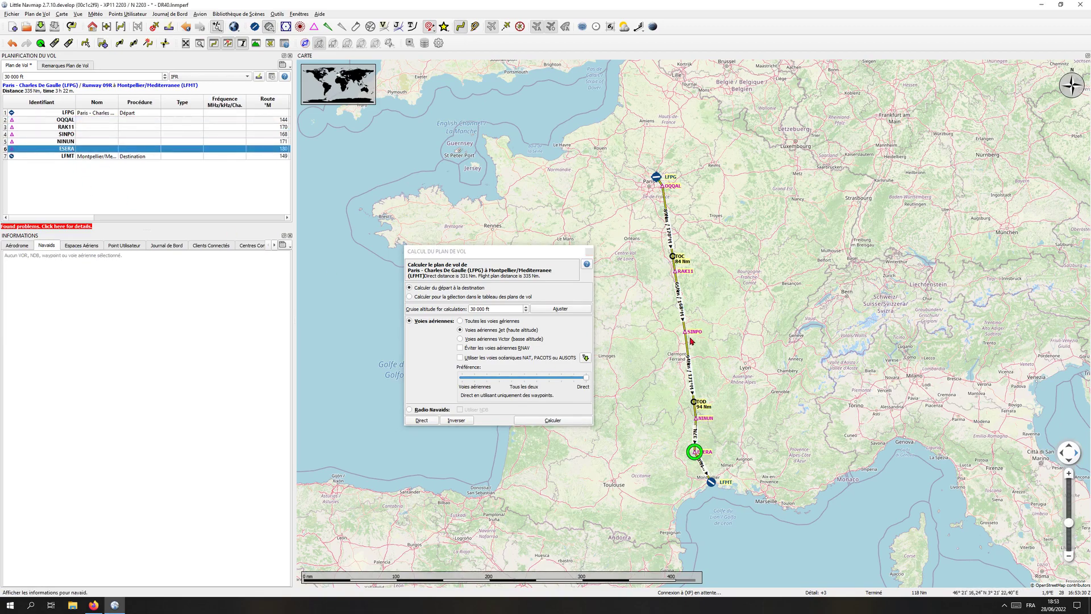
left_click(155, 113)
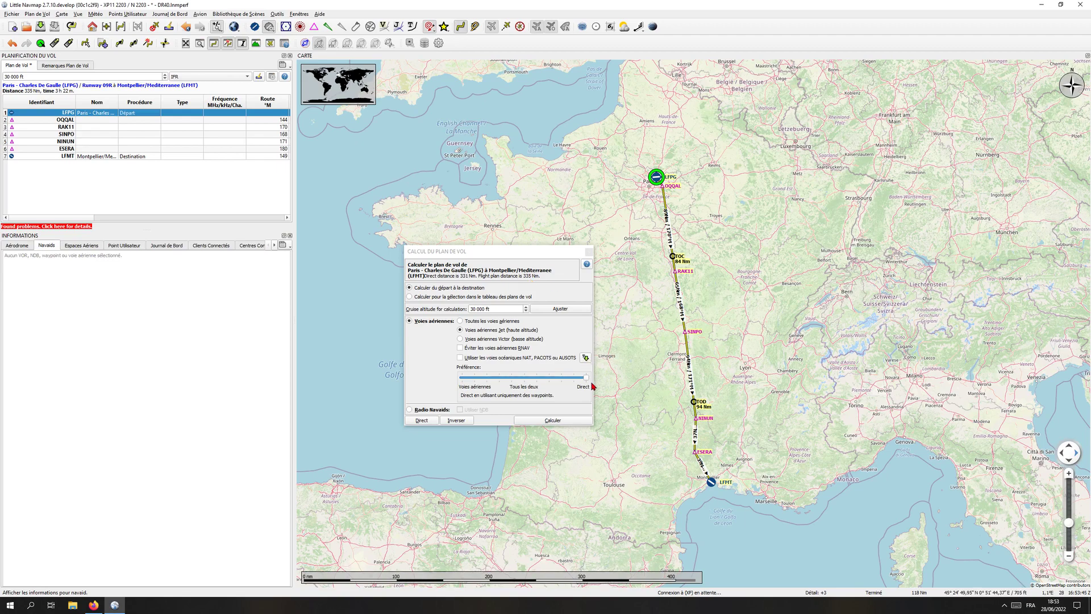
Recalculate the flight plan with the preference midway, then nearer Direct, and finally at airways with fewer direct legs.
left_click_drag(588, 381, 517, 378)
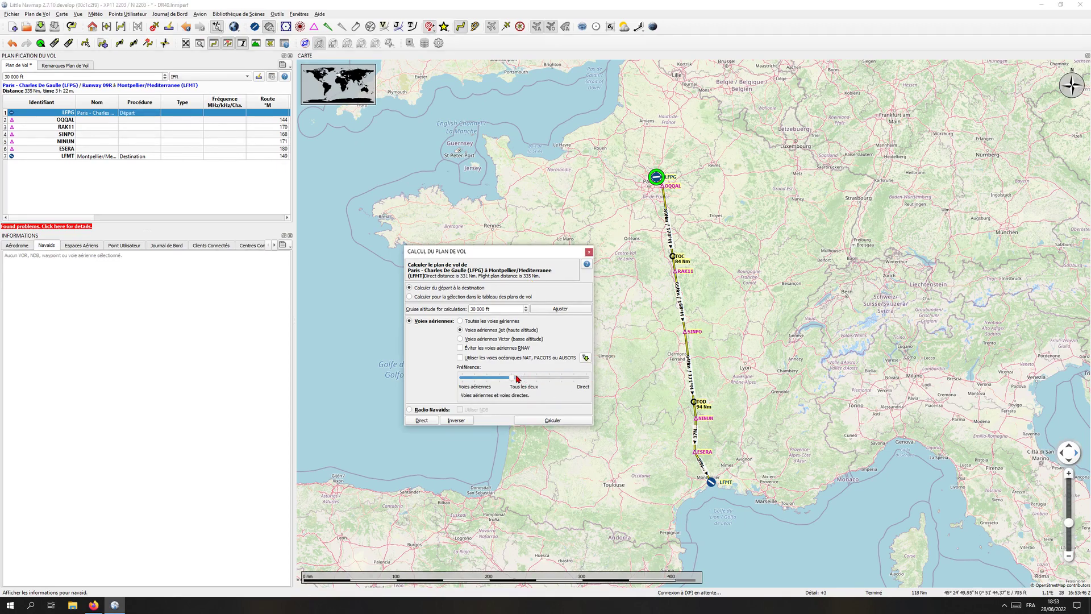
left_click(548, 421)
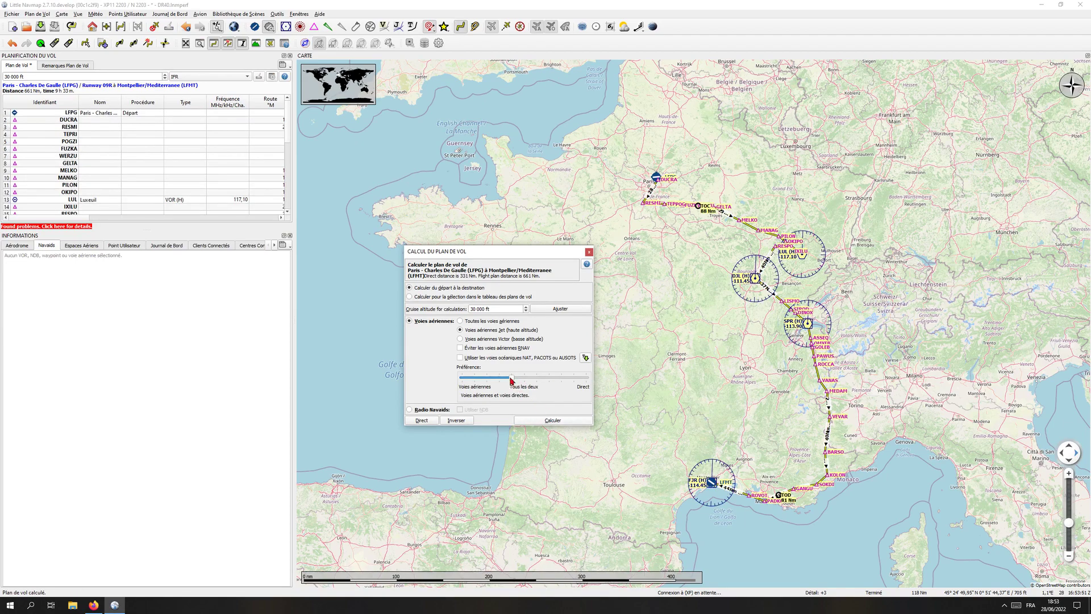
left_click_drag(511, 379, 567, 378)
left_click(546, 420)
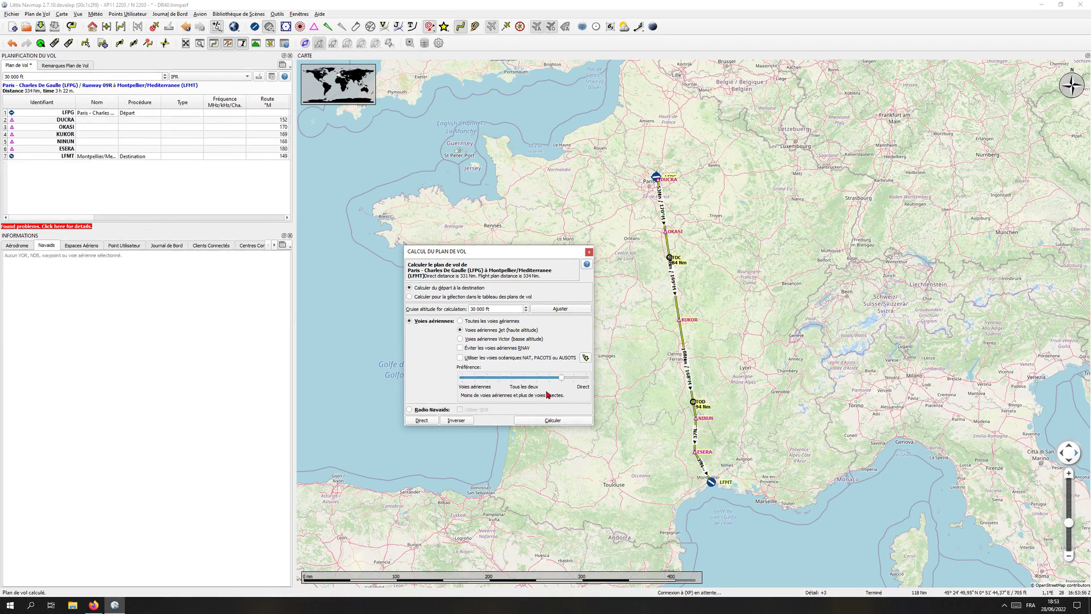
left_click_drag(543, 384, 496, 383)
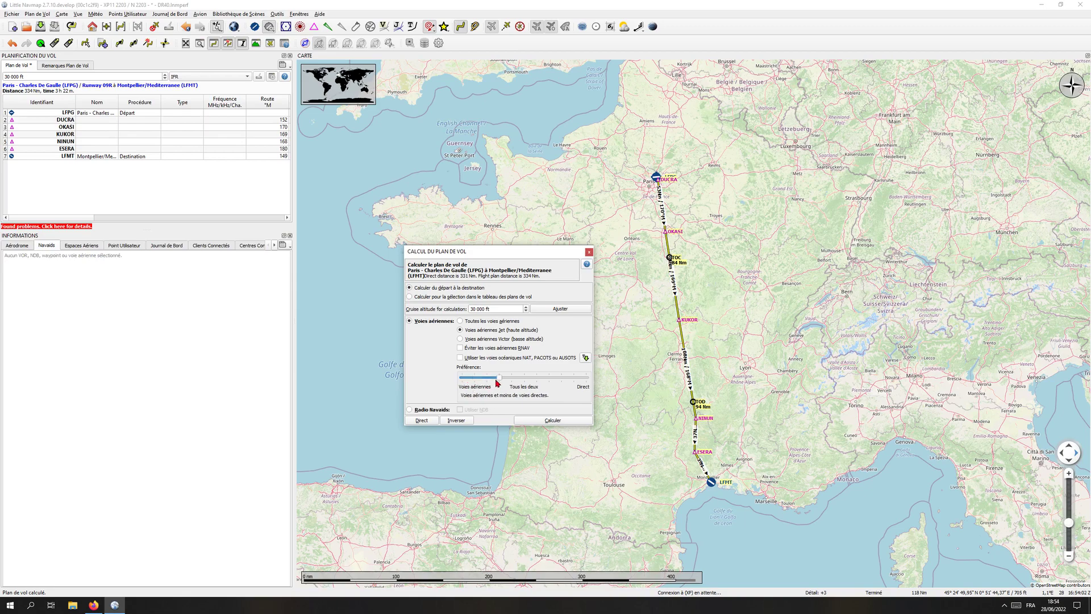
left_click(528, 419)
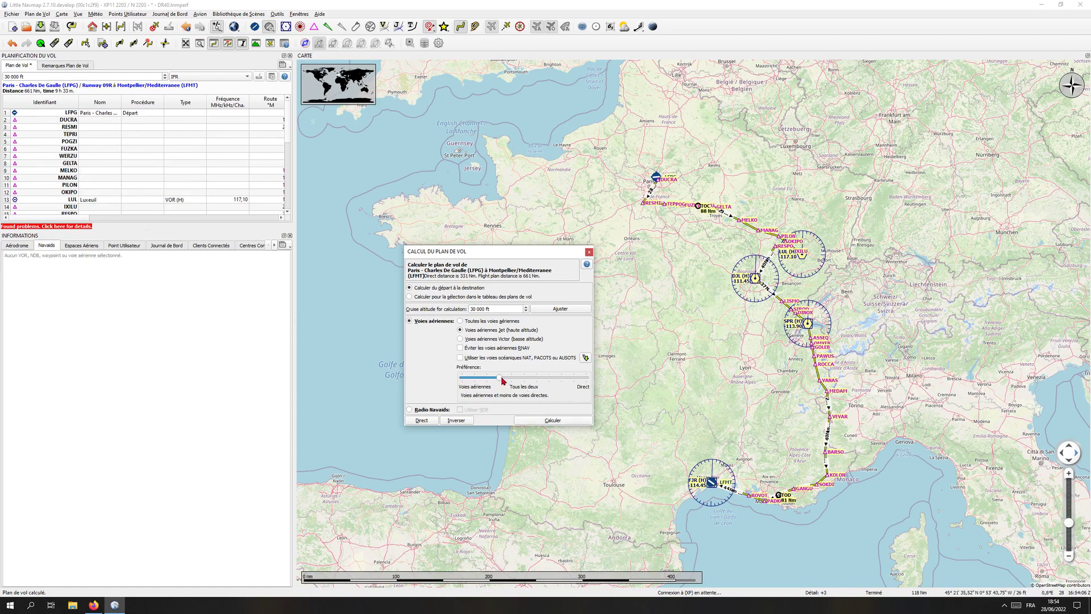
Shift the calculation preference to airways only, set it fully to Direct, and close the calculation window without recalculating.
left_click_drag(502, 379, 446, 385)
left_click_drag(464, 377, 429, 394)
left_click_drag(462, 381, 591, 378)
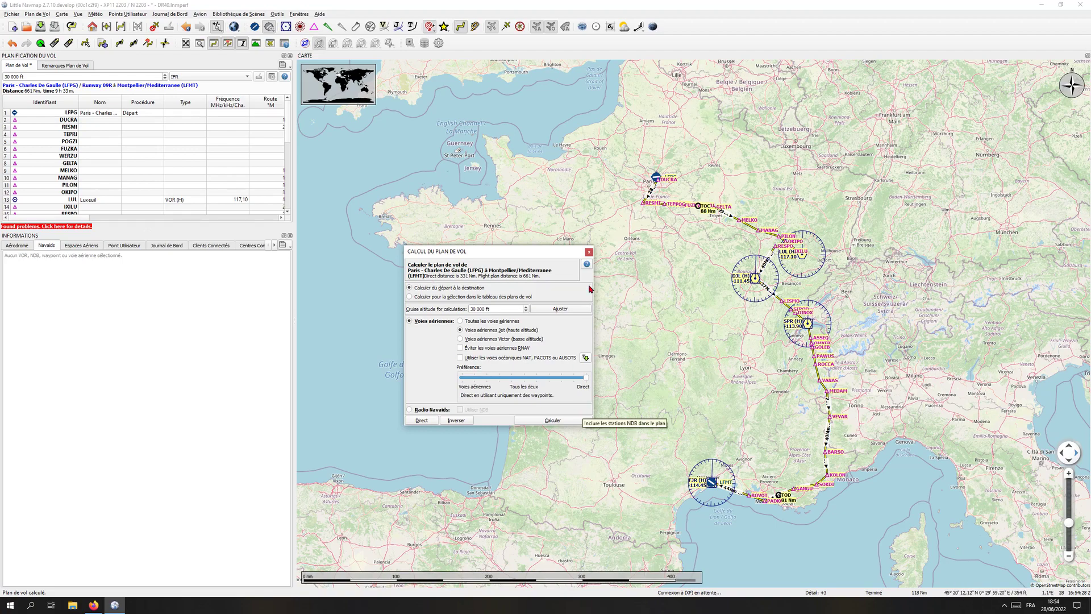
left_click(589, 251)
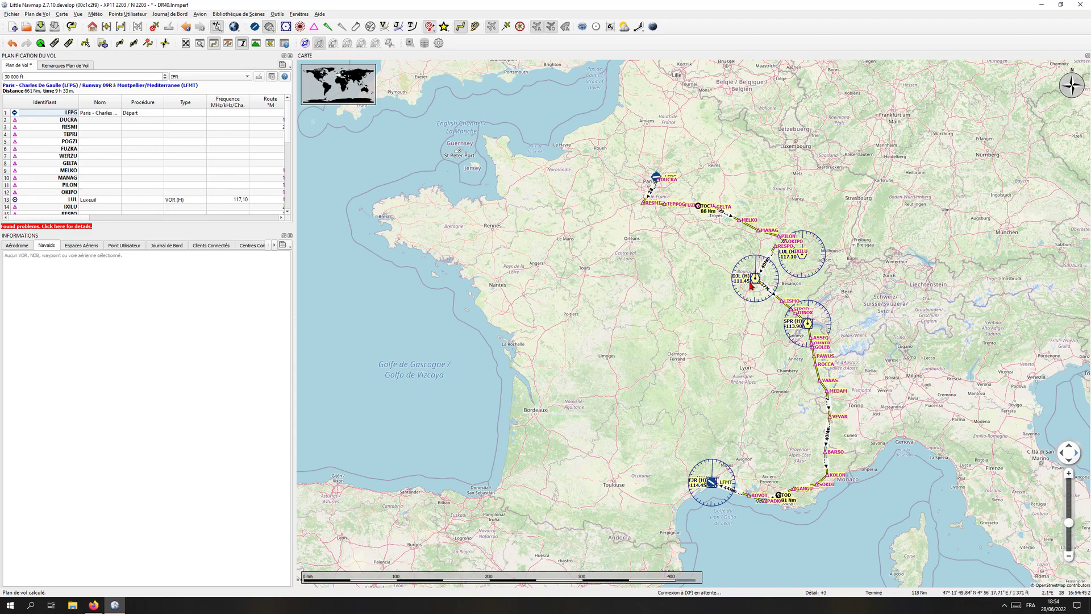
Inspect the Dijon Longvic VOR details, and review the flight plan's remaining waypoints with their airways and altitude restrictions.
mouse_move(756, 280)
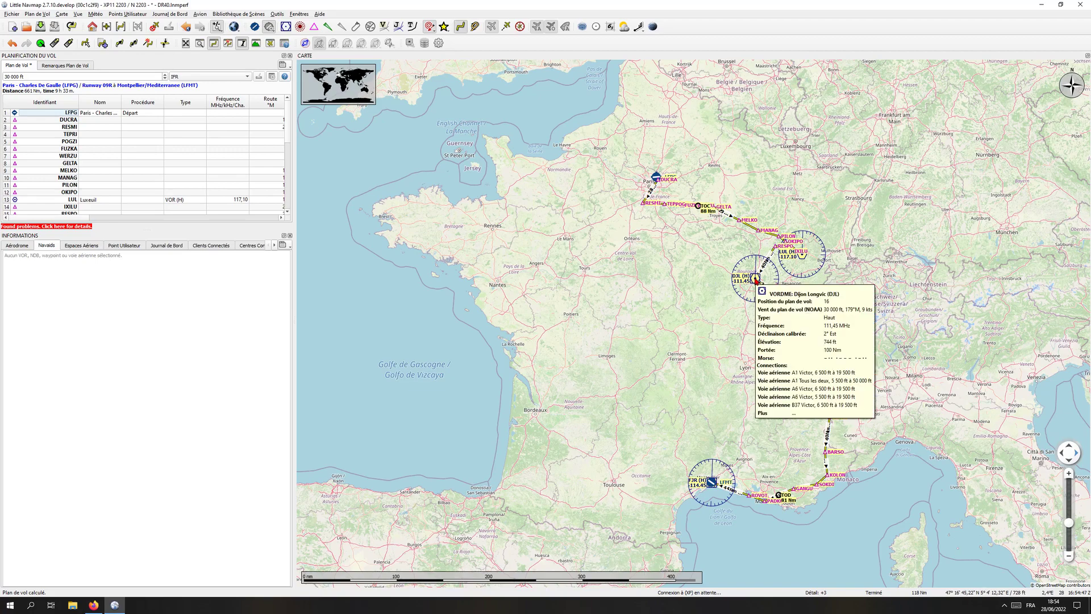
mouse_move(714, 484)
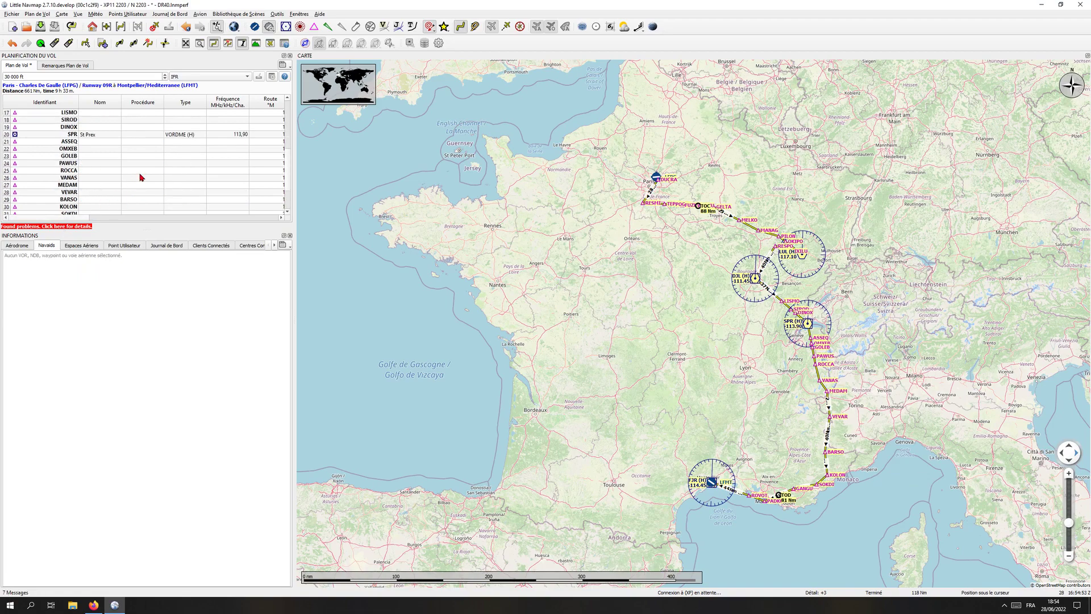
scroll(140, 178, "down", 7)
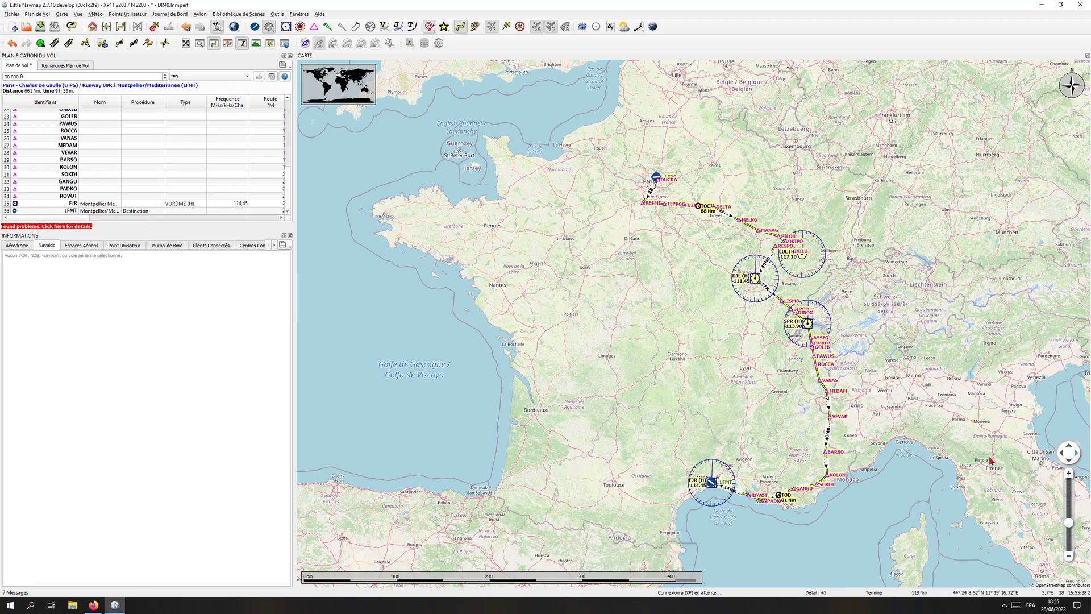
left_click_drag(89, 224, 207, 228)
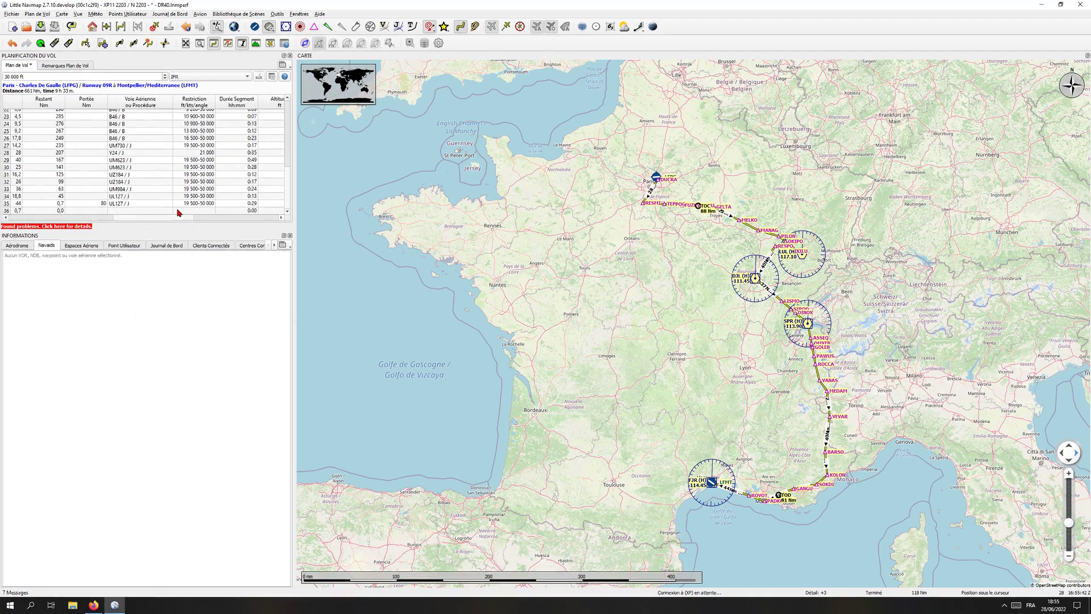
Locate successive flight plan legs on the map, from TEPRI and POGZI through PILON, Luxeuil and DINOX to ASSEQ.
scroll(141, 171, "up", 6)
scroll(145, 122, "up", 2)
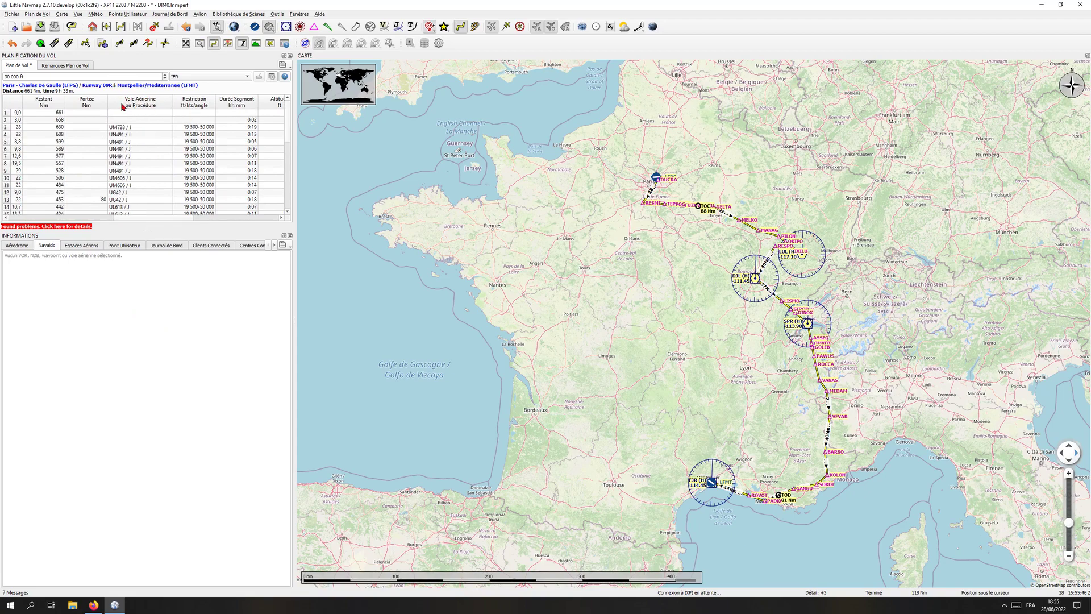
left_click(125, 134)
left_click(124, 142)
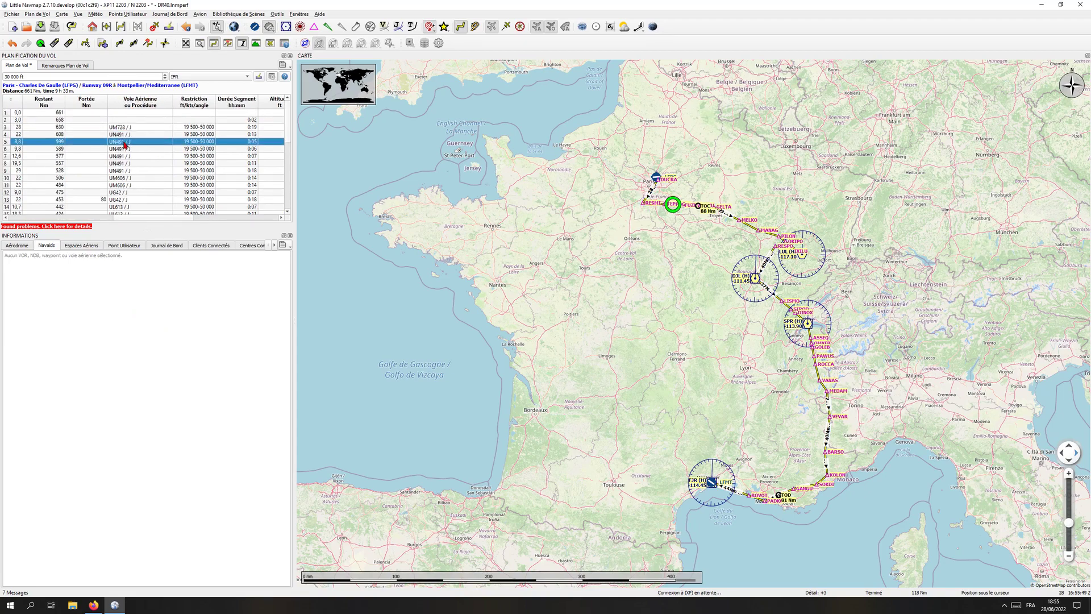
left_click(125, 149)
left_click(128, 163)
left_click(130, 171)
left_click(134, 184)
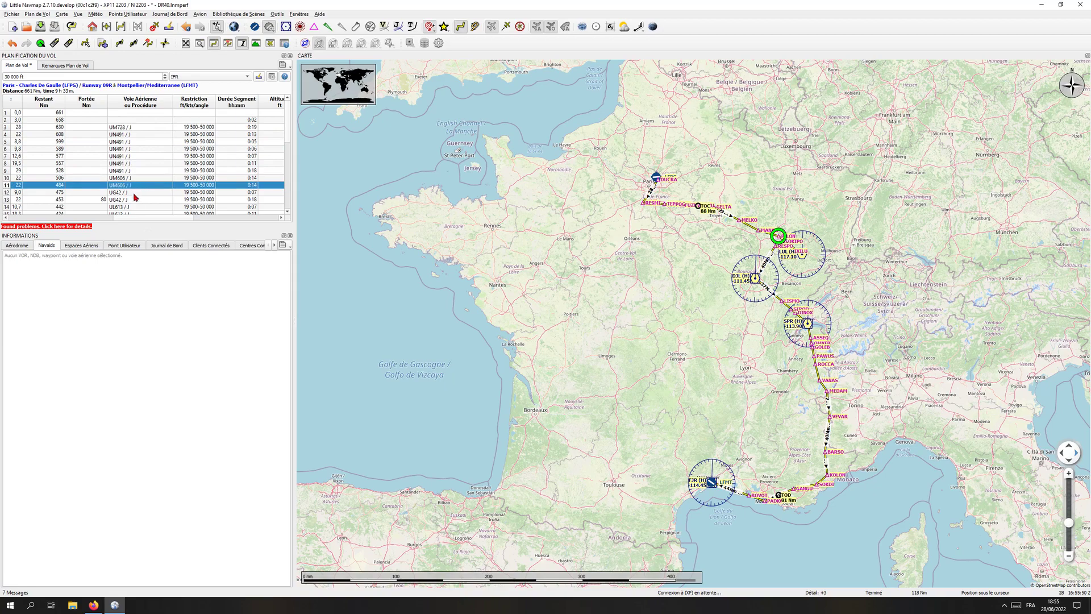
left_click(136, 200)
scroll(135, 201, "down", 3)
left_click(136, 191)
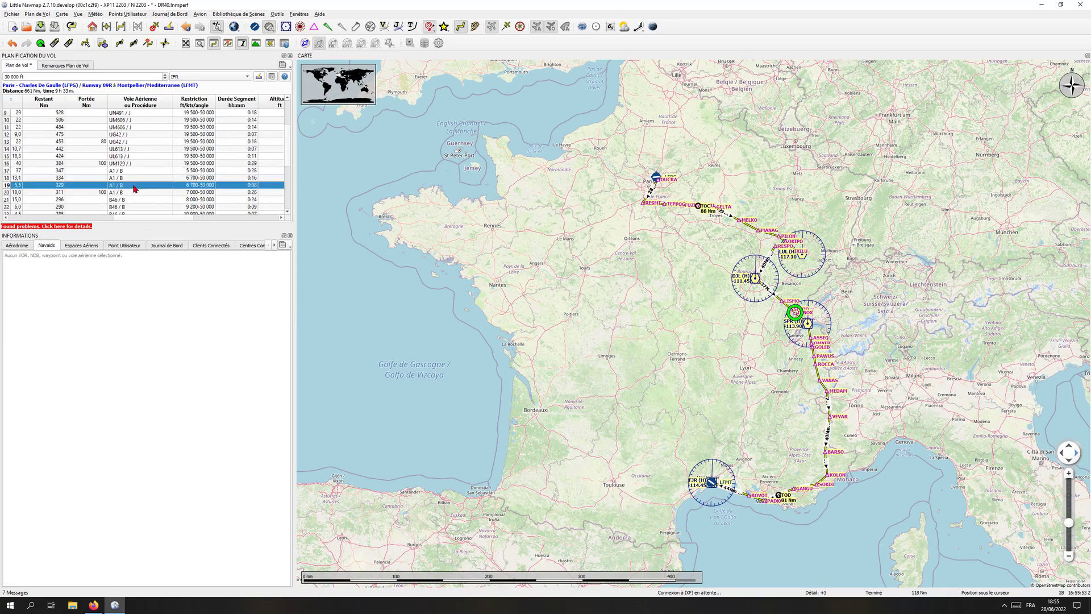
left_click(134, 200)
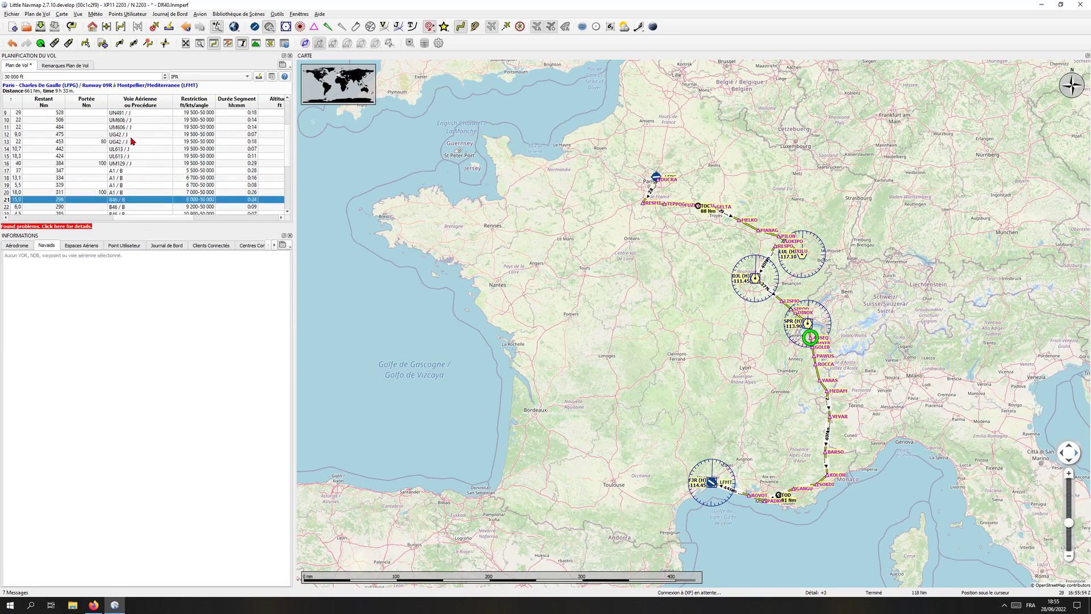
Review the airways and altitude restrictions of all flight plan legs, and locate the LFMT destination on the map.
scroll(135, 140, "up", 3)
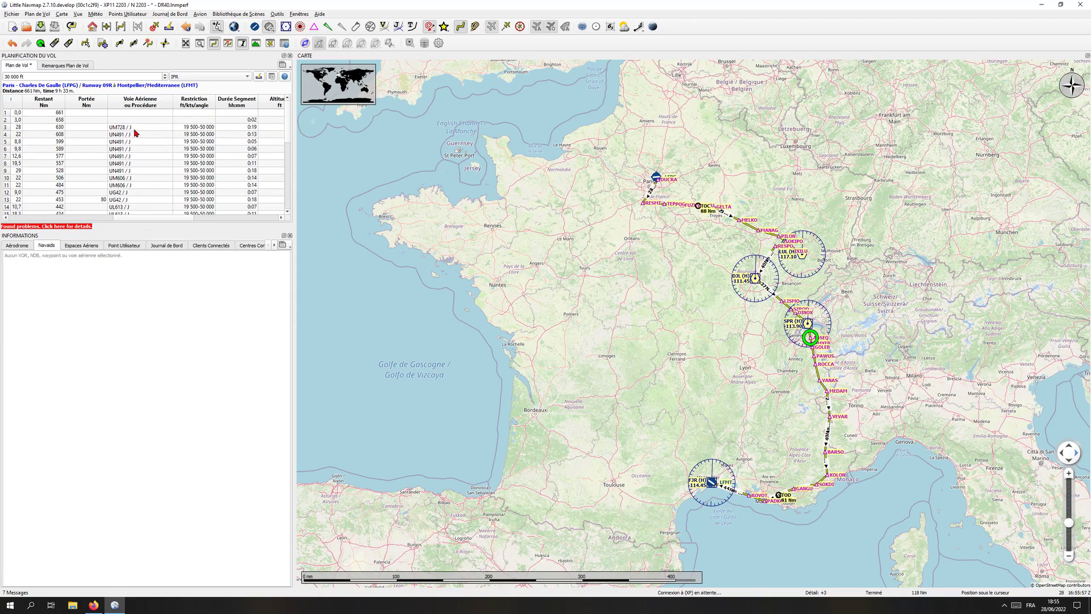
scroll(139, 154, "down", 5)
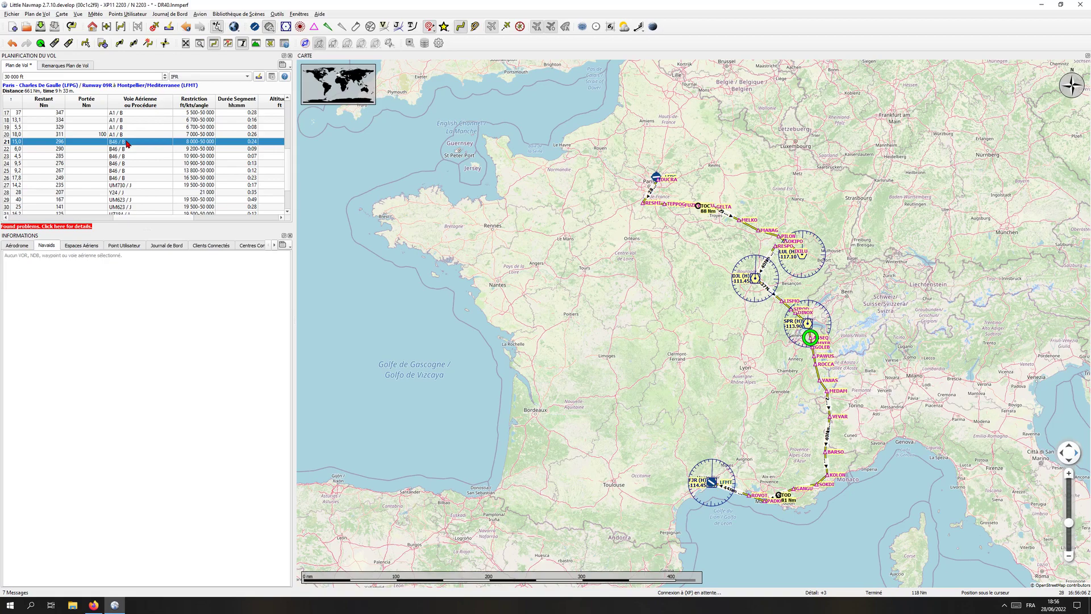
scroll(128, 144, "down", 2)
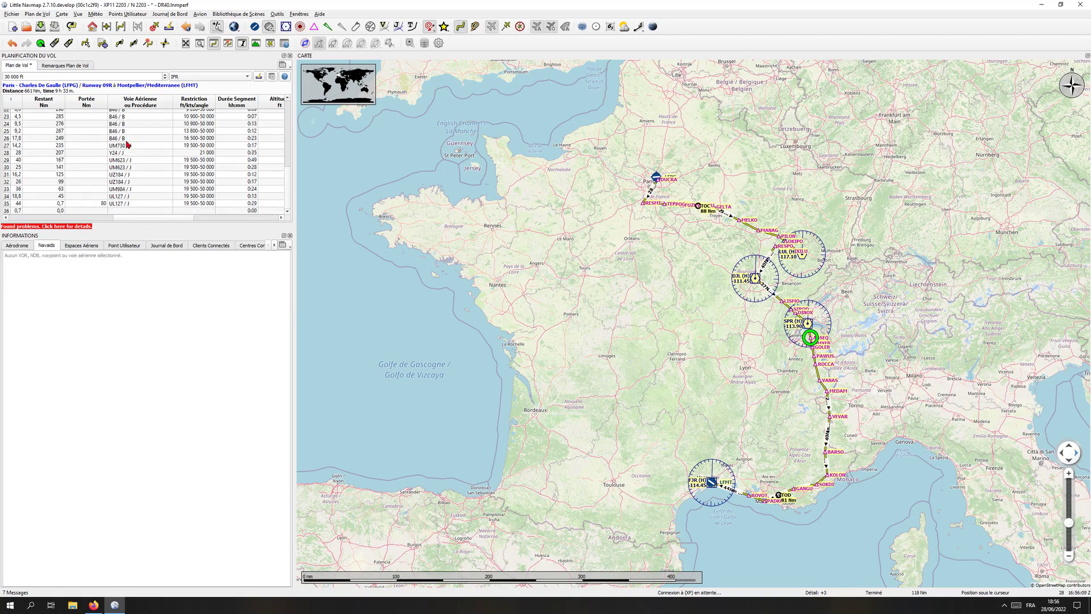
scroll(128, 145, "up", 7)
scroll(128, 145, "down", 7)
left_click(144, 210)
scroll(151, 183, "up", 7)
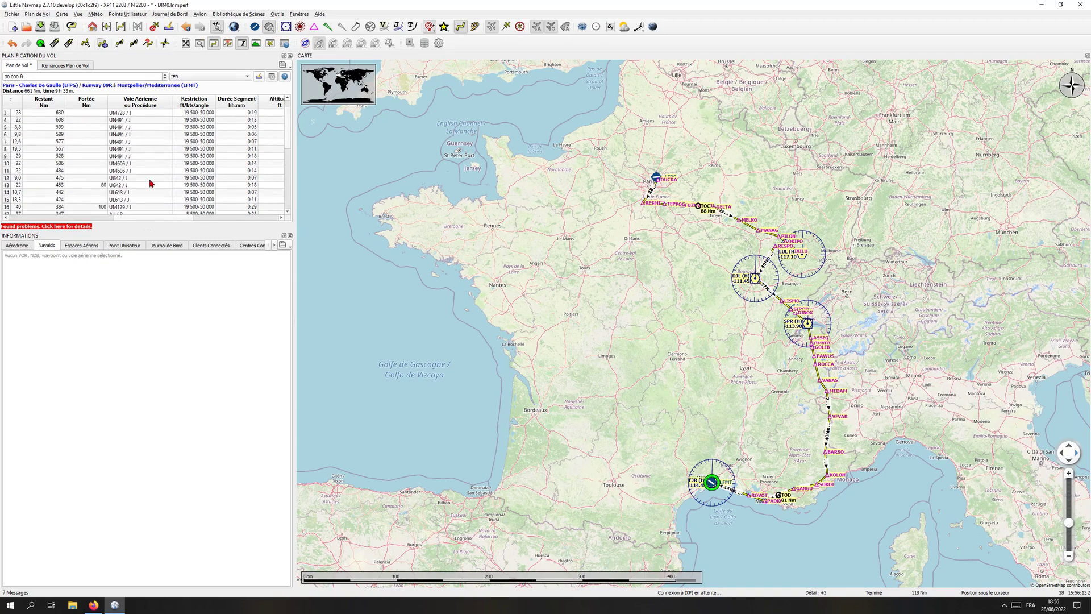
scroll(151, 182, "down", 5)
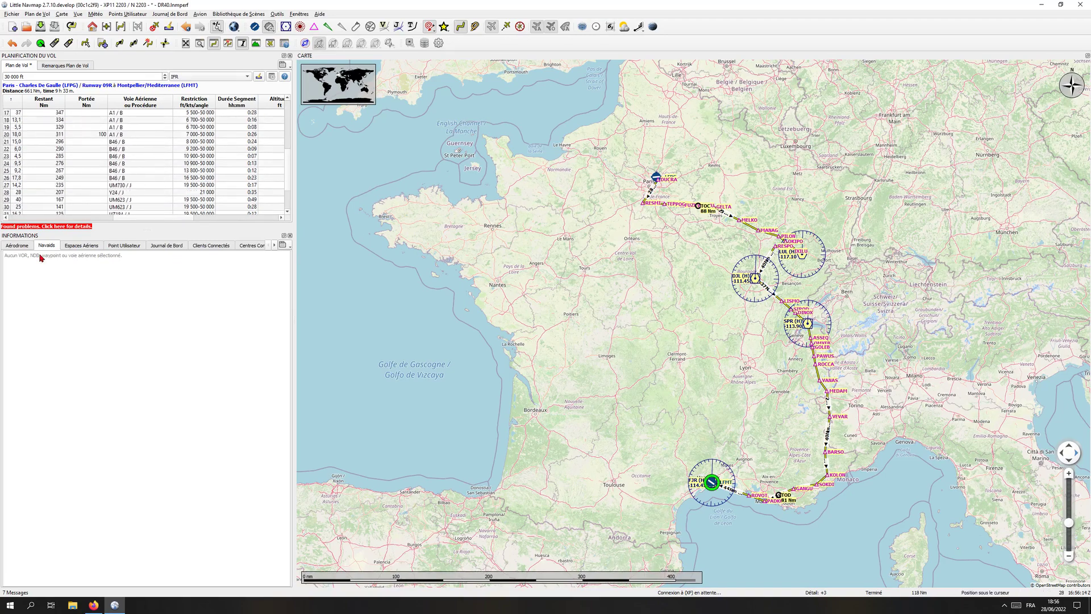
Bring the identifier and name columns into view, and locate the Luxeuil and St Prex VORs on the map.
left_click_drag(195, 219, 28, 215)
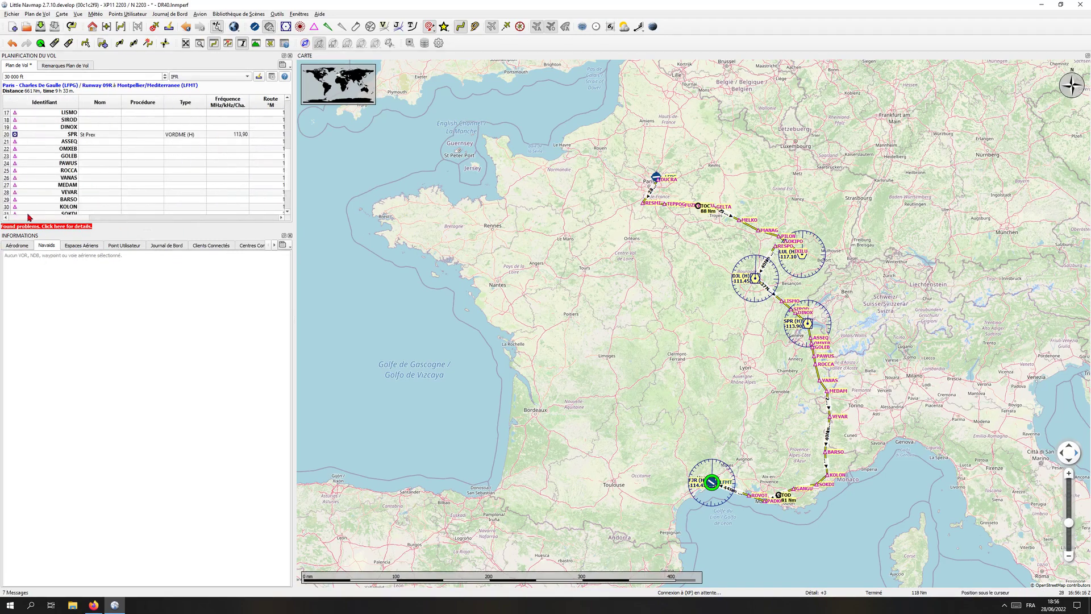
scroll(109, 181, "up", 6)
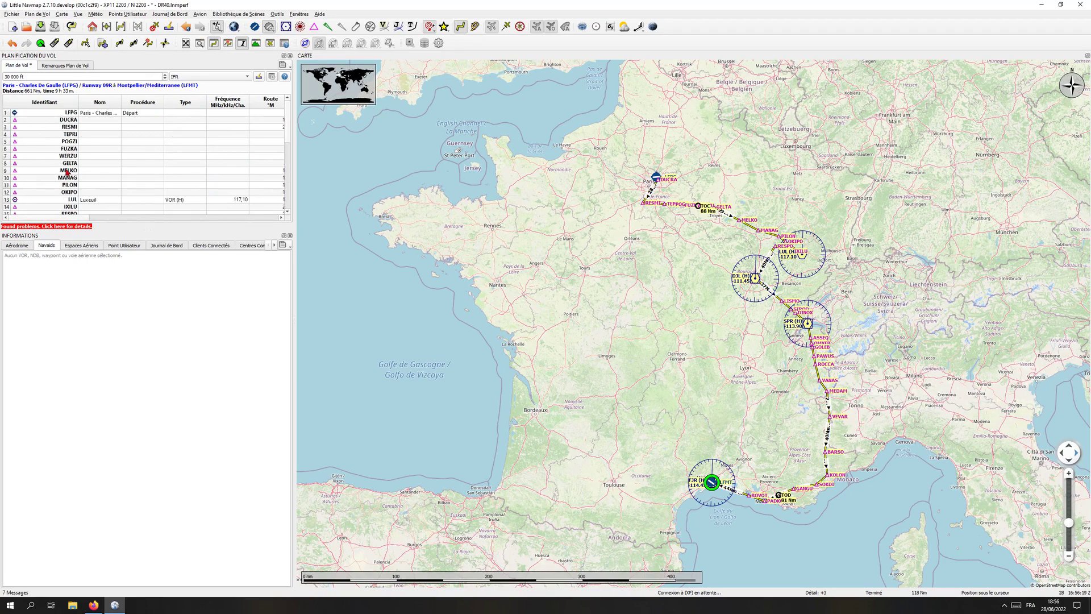
left_click(86, 200)
scroll(85, 203, "down", 3)
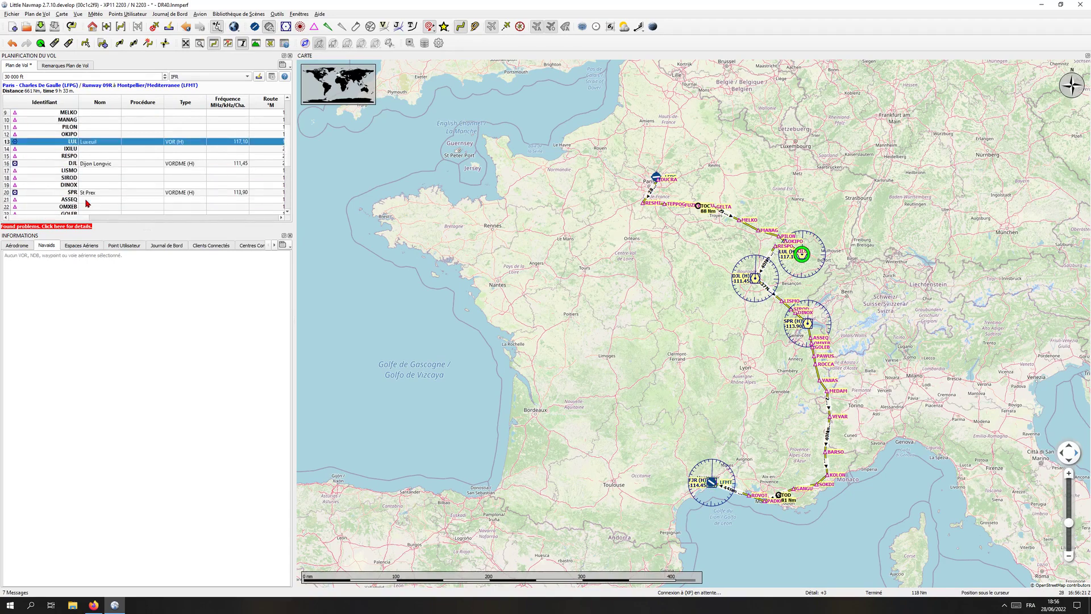
left_click(81, 193)
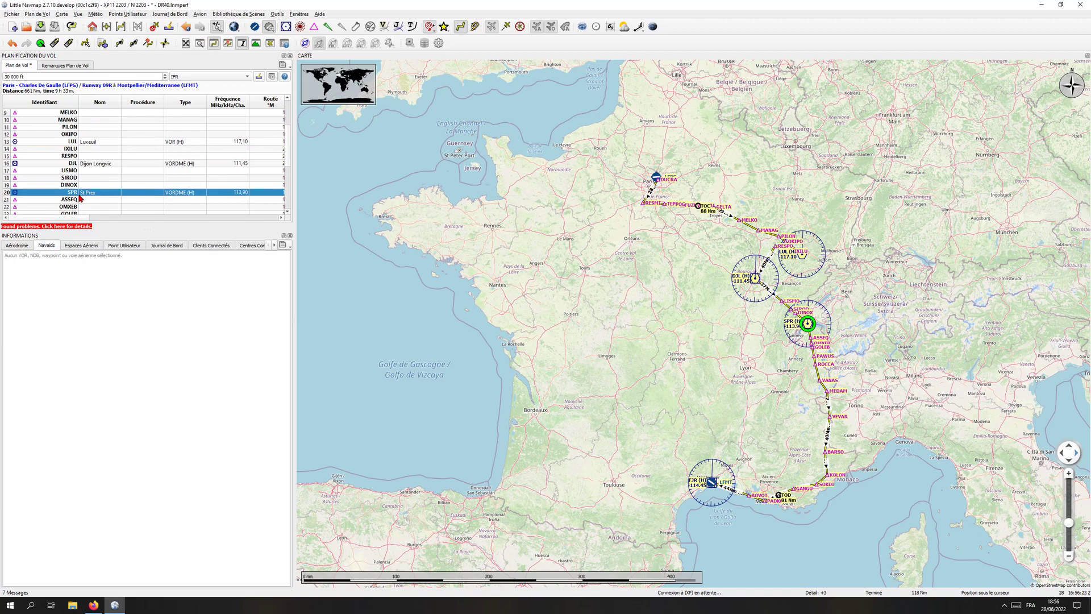
Select the Dijon Longvic (DJL) and Montpellier (FJR) VORs together in the flight plan, and open the flight plan calculation.
left_click(66, 165)
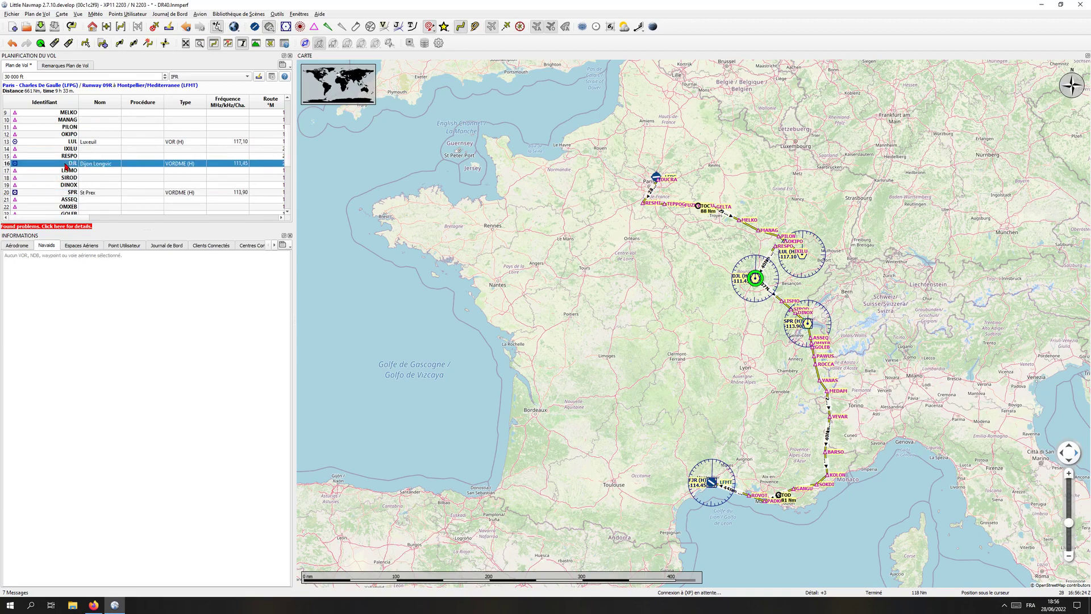
scroll(118, 166, "down", 5)
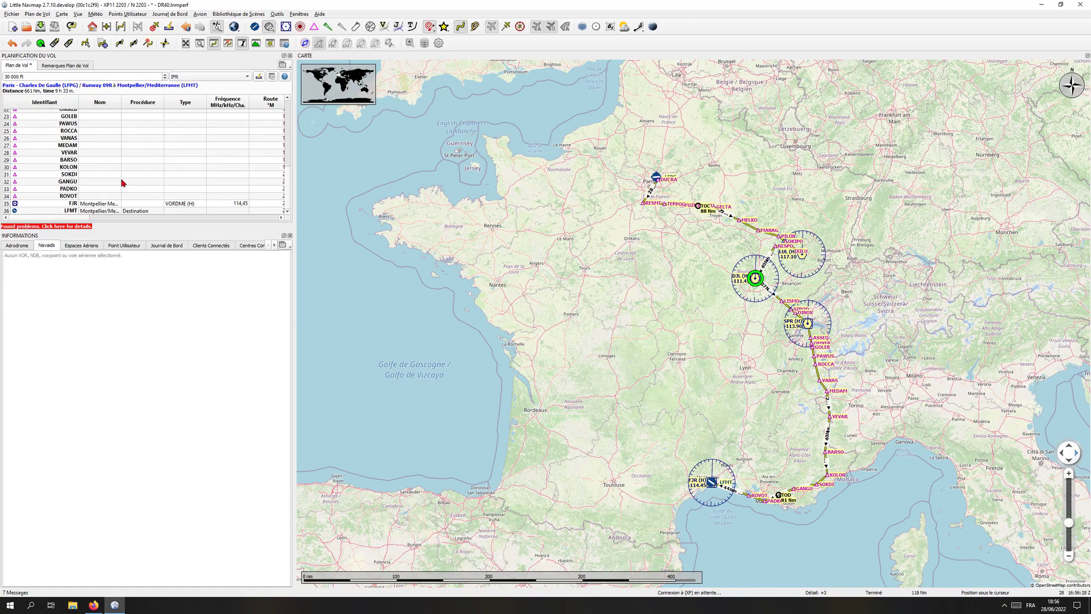
left_click(19, 205, "ctrl")
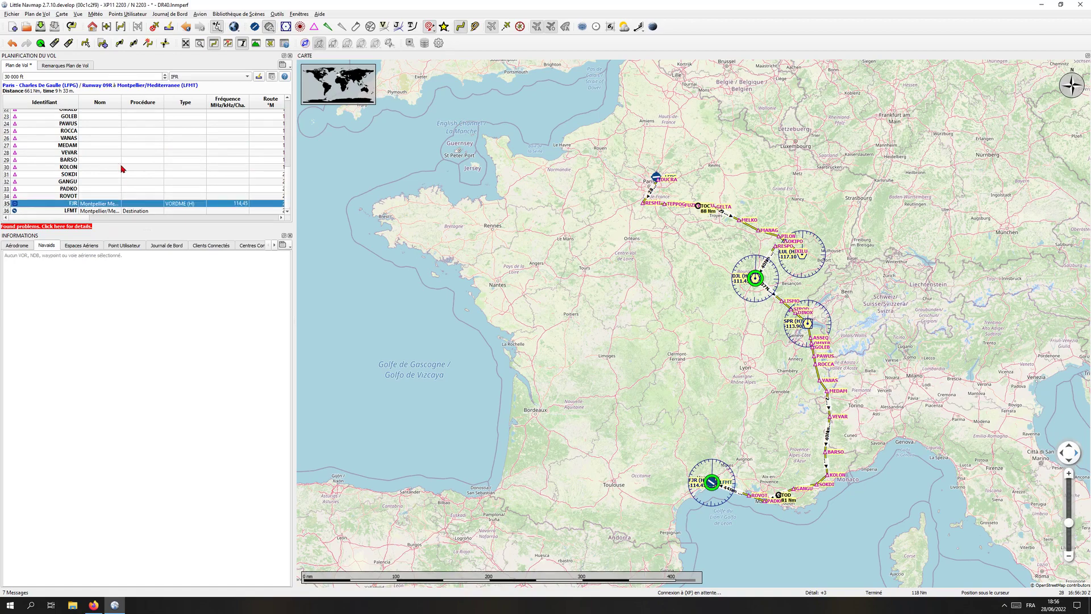
scroll(122, 169, "up", 4)
scroll(97, 182, "down", 4)
left_click(149, 43)
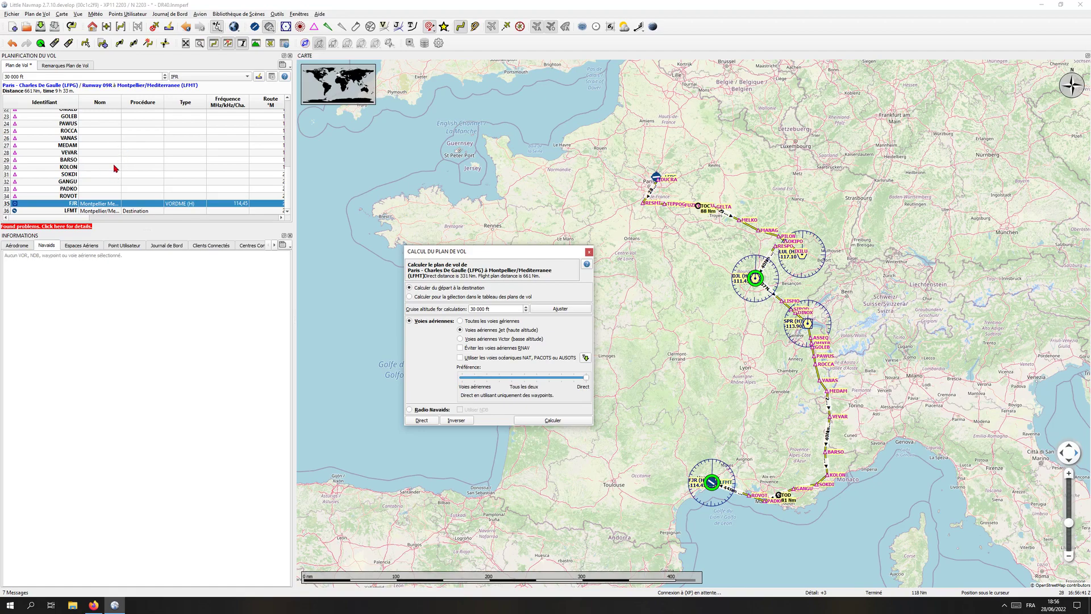
Select the range of waypoints from GOLEB to PADKO, and replace it with MELKO alone.
left_click(77, 116)
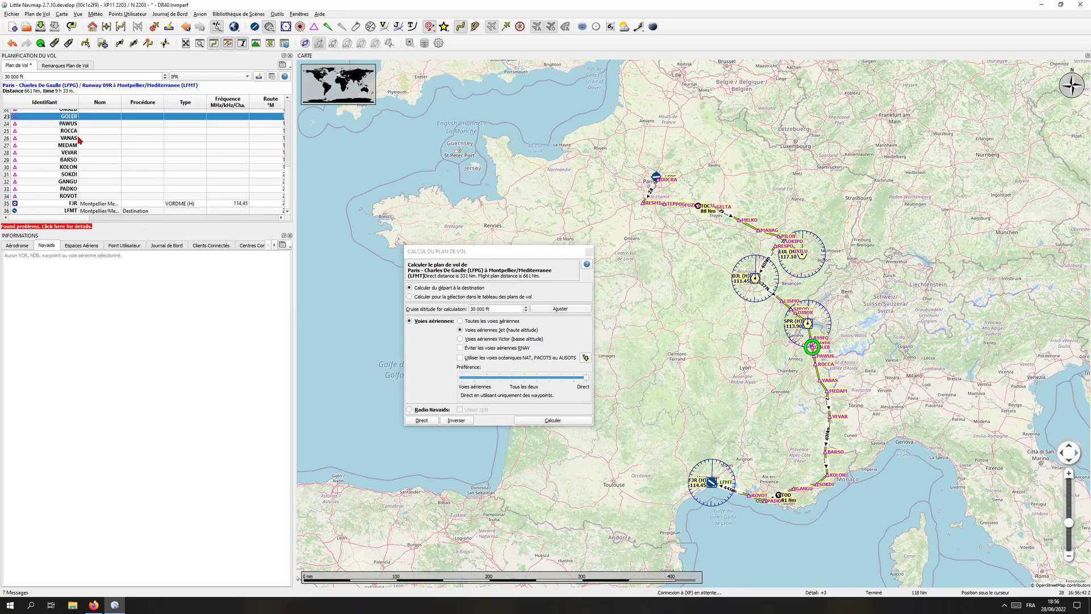
left_click(73, 190, "shift")
scroll(83, 170, "up", 7)
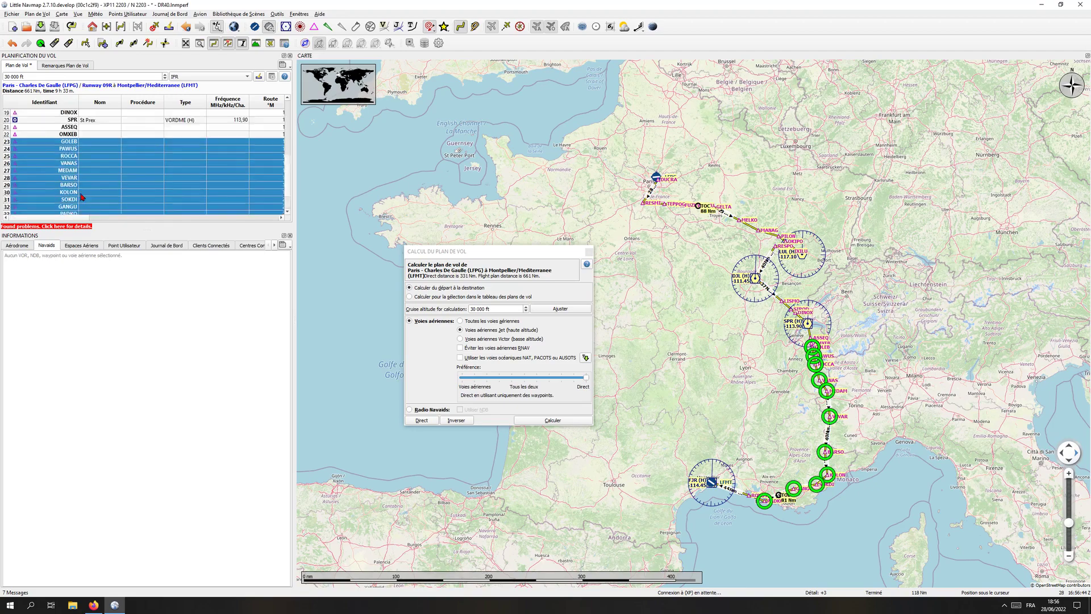
left_click(82, 170)
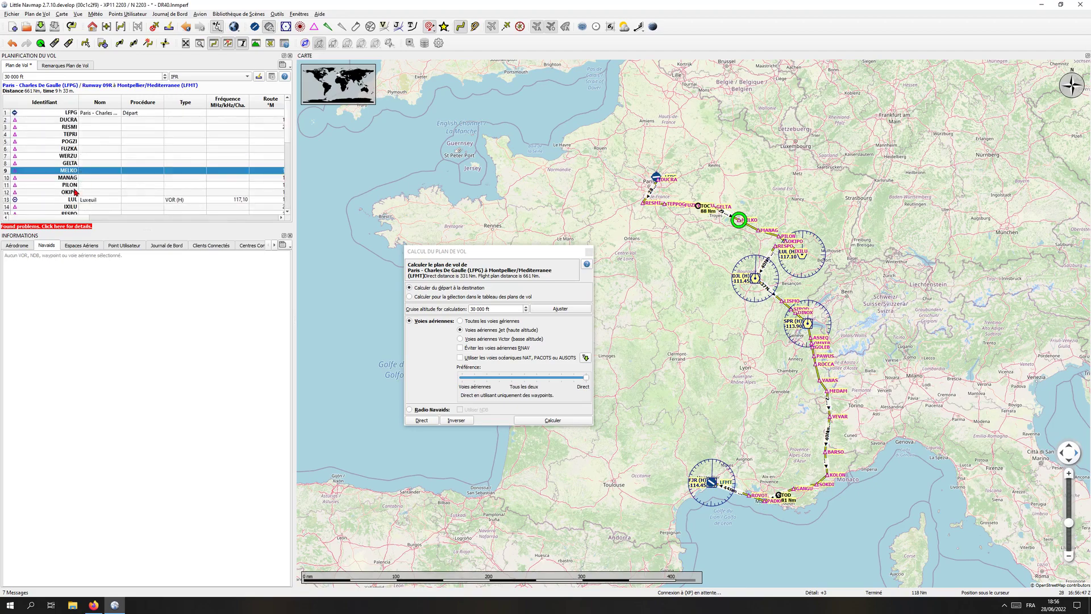
Select only the DJL and FJR VORs in the flight plan as the two ends of the segment.
scroll(59, 202, "down", 3)
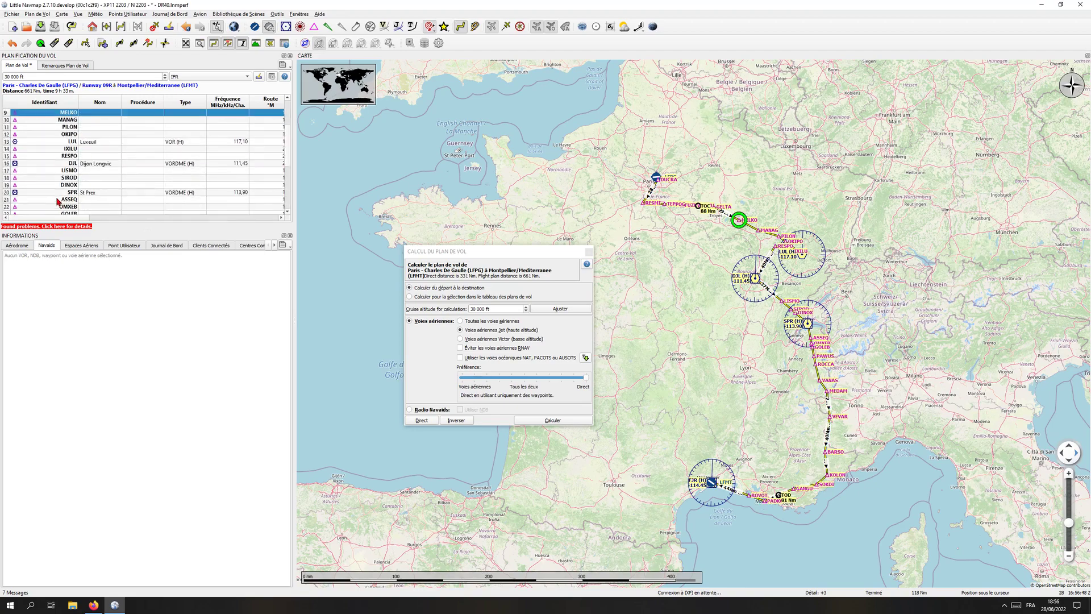
left_click(71, 164)
scroll(71, 166, "down", 5)
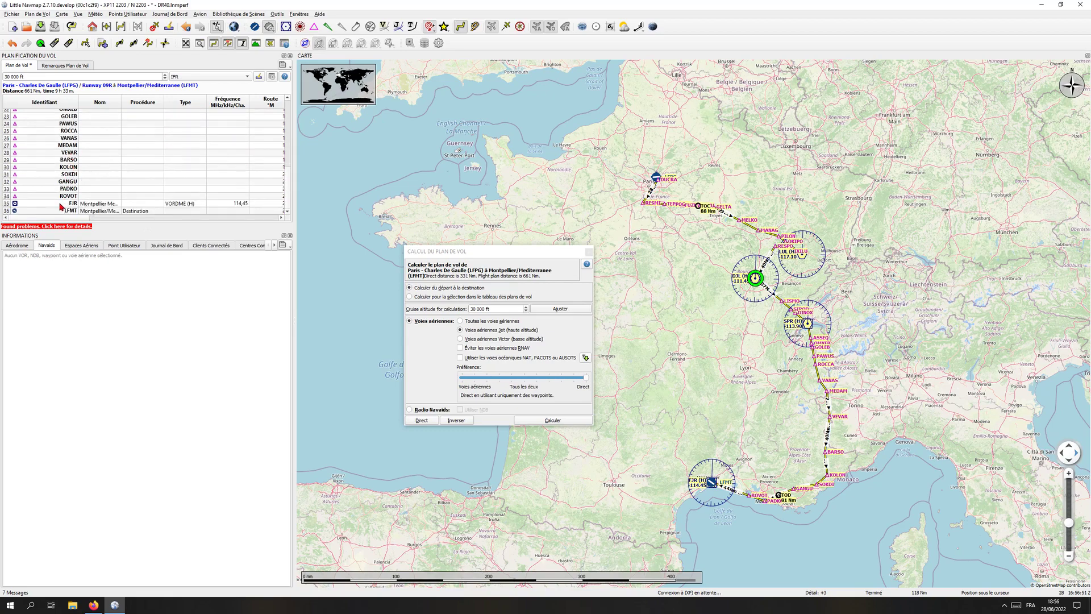
left_click(61, 204)
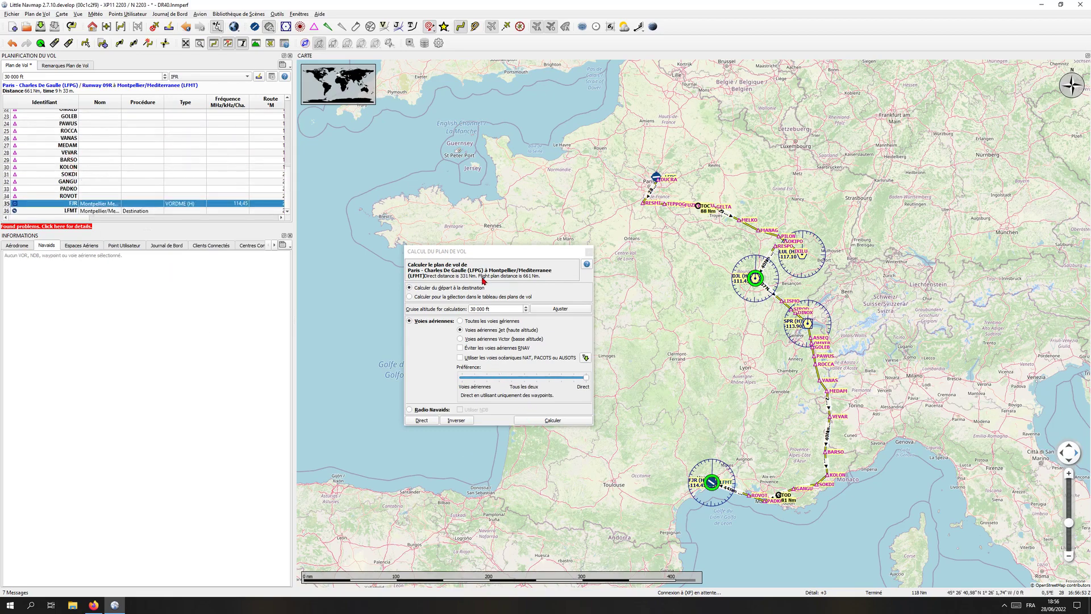
Adjust the cruise altitude to 31,000 ft by the flight rules, restrict the calculation to the selected legs, and review the selection.
left_click_drag(483, 253, 448, 249)
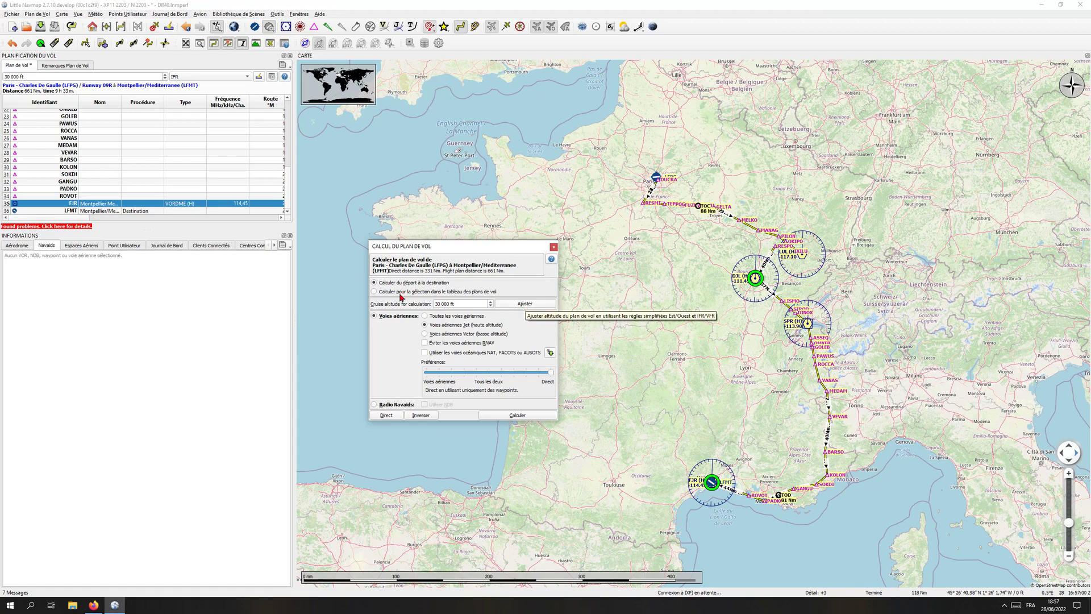
left_click(510, 306)
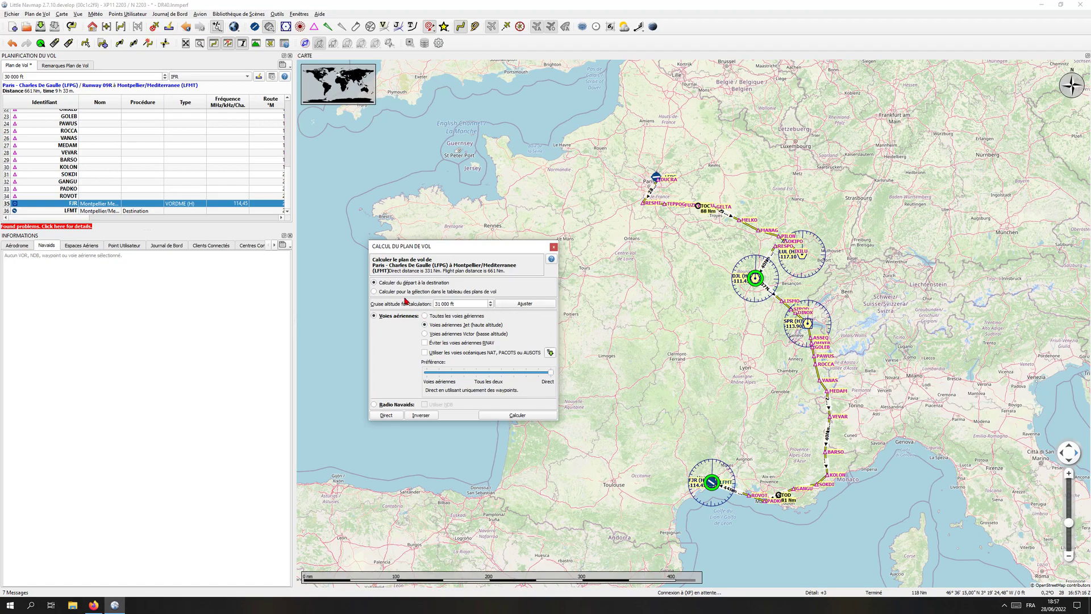
left_click(375, 293)
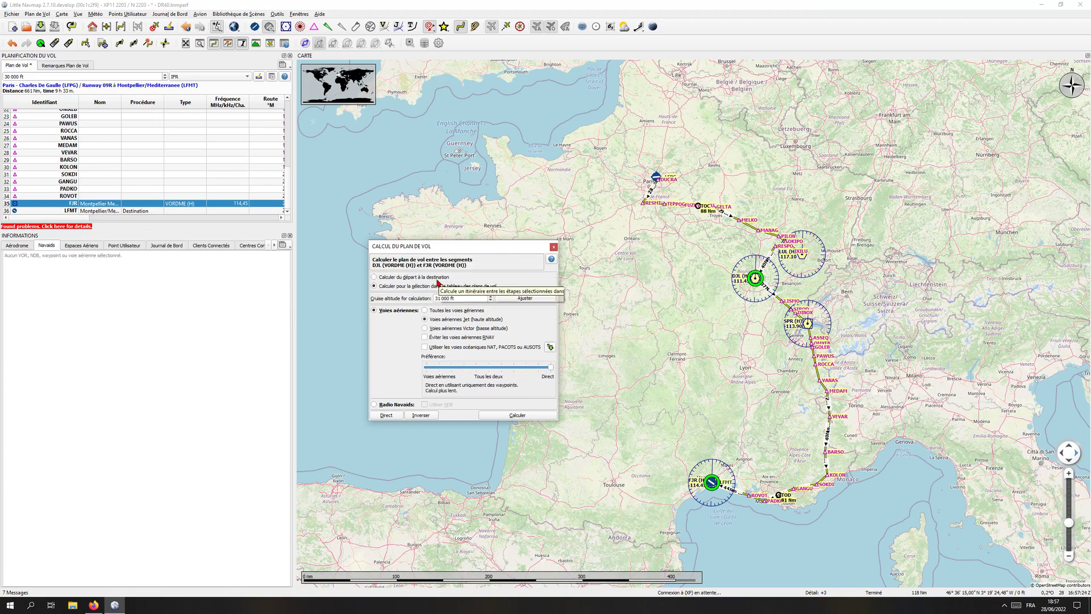
scroll(215, 170, "up", 4)
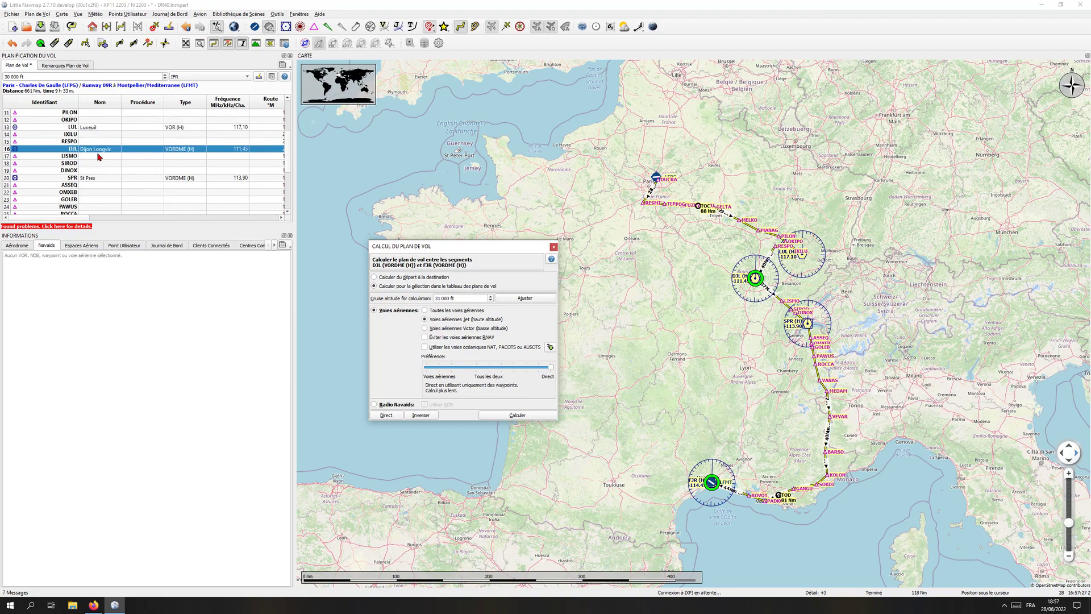
scroll(99, 157, "up", 3)
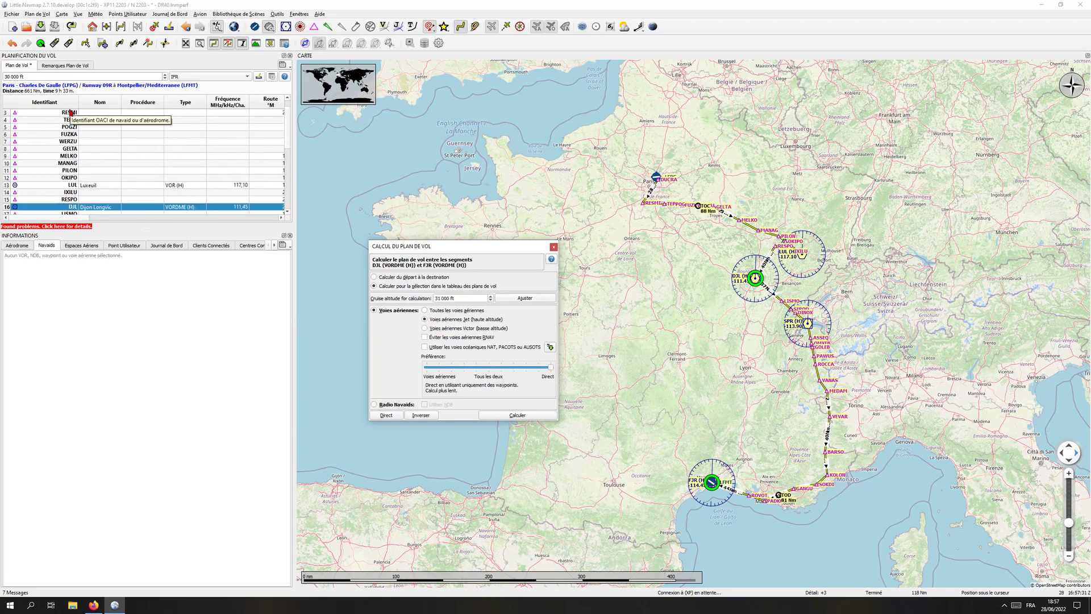
scroll(79, 128, "up", 1)
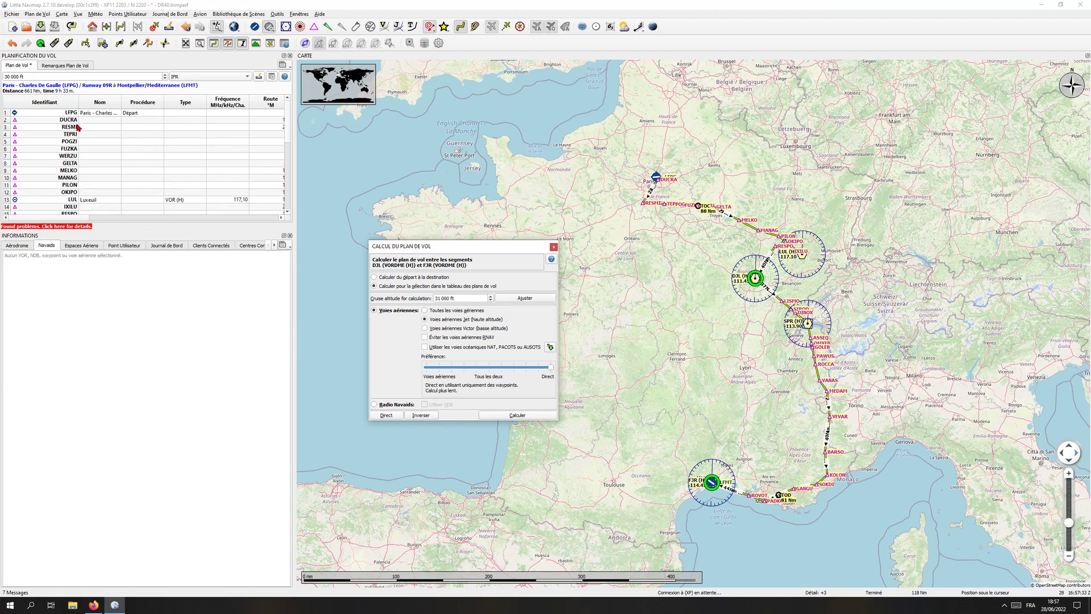
scroll(79, 128, "down", 7)
scroll(79, 127, "up", 7)
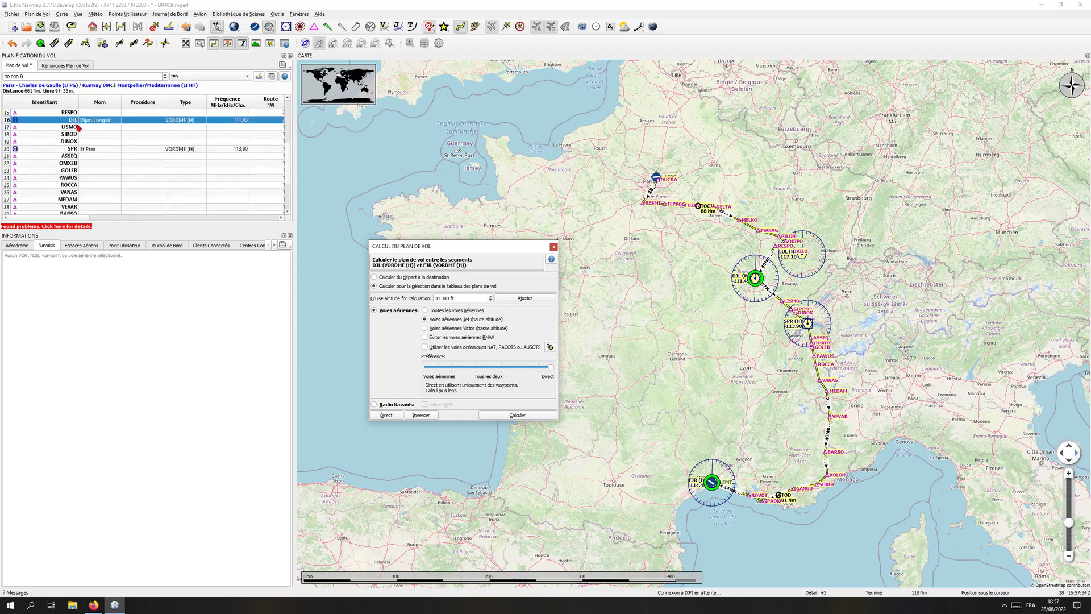
scroll(78, 129, "down", 7)
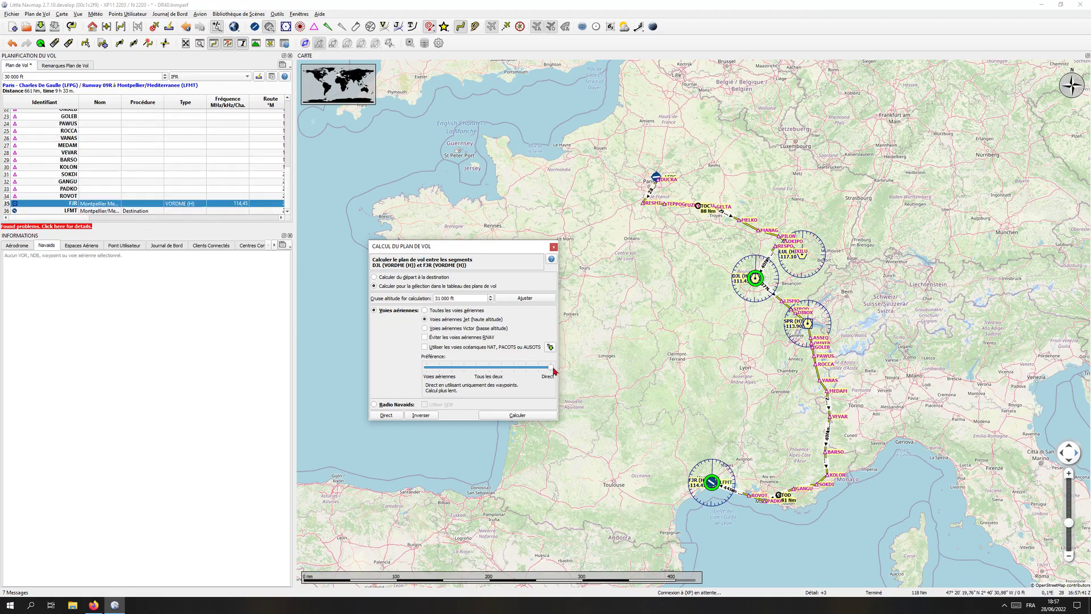
Switch the preference to airways only and back to fully Direct, and calculate the segment between DJL and FJR.
left_click_drag(554, 371, 426, 370)
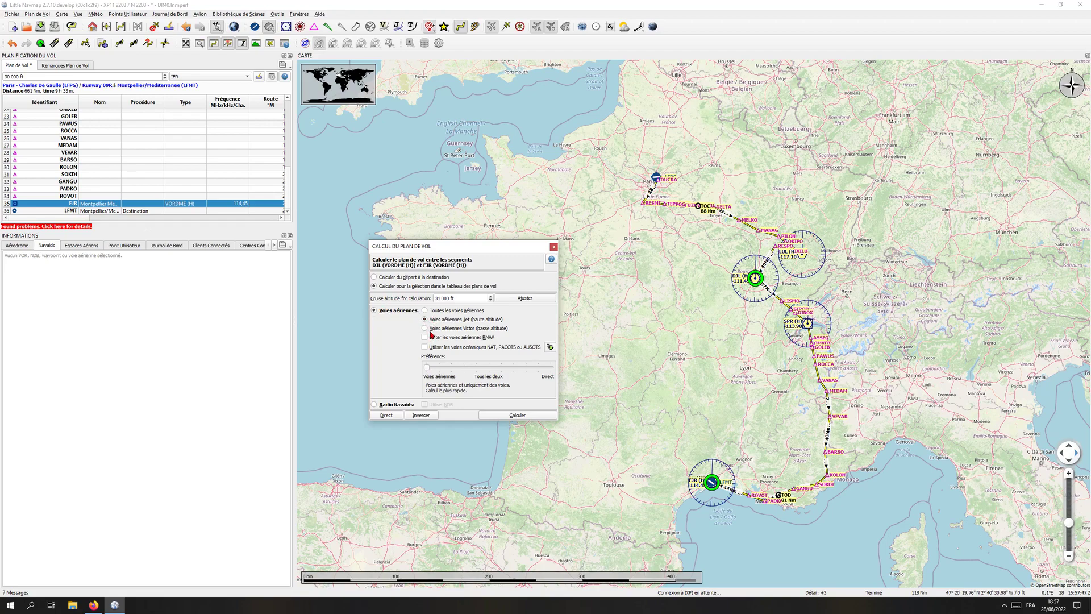
left_click_drag(426, 367, 553, 371)
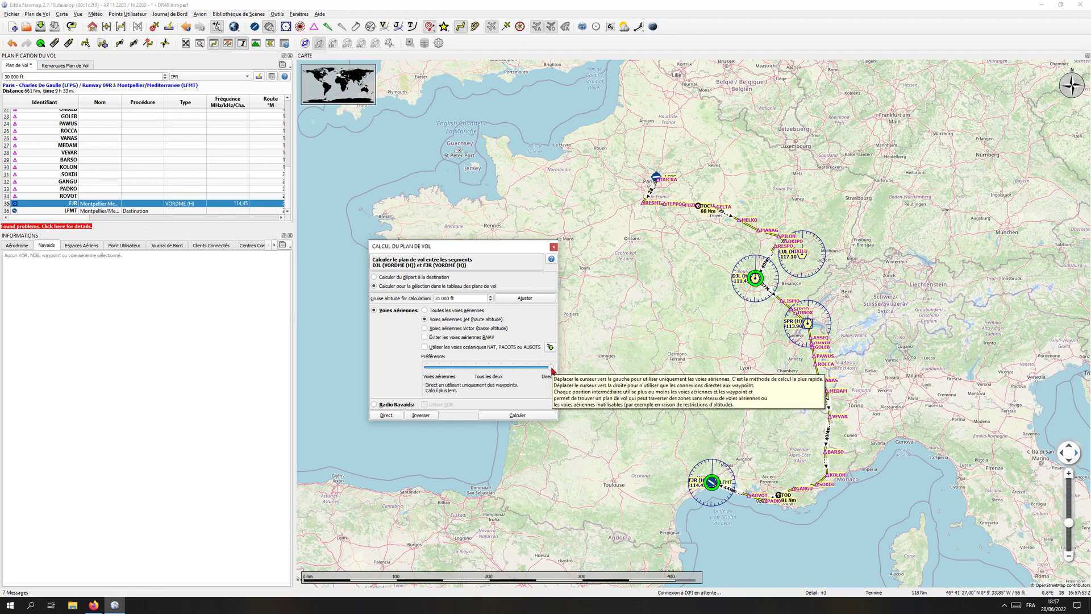
left_click(518, 415)
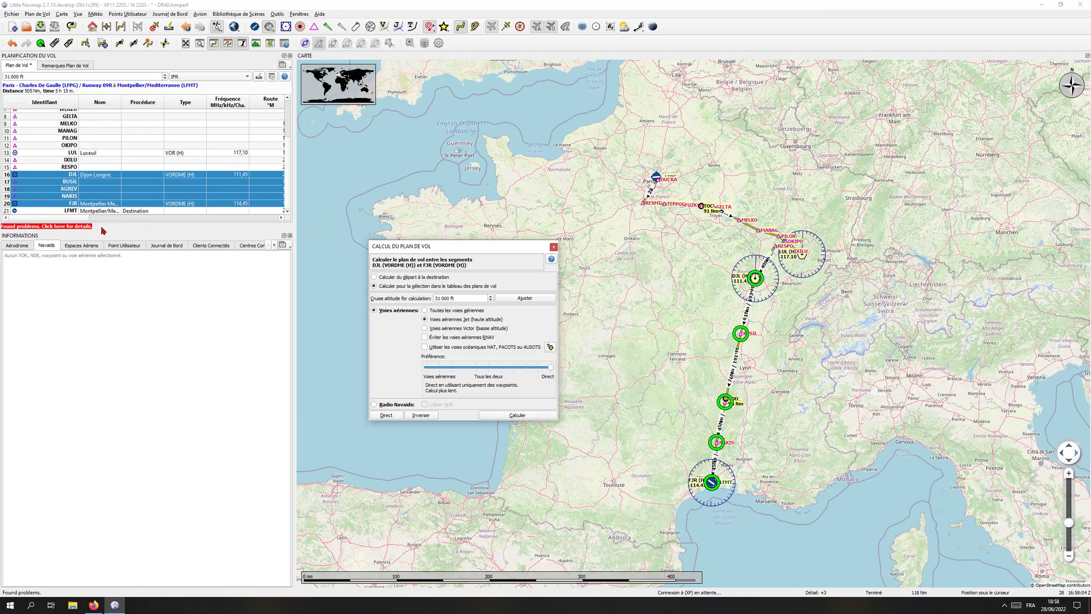
Examine the airway assigned to each flight plan leg from RESMI down to MANAG.
scroll(91, 189, "right", 5)
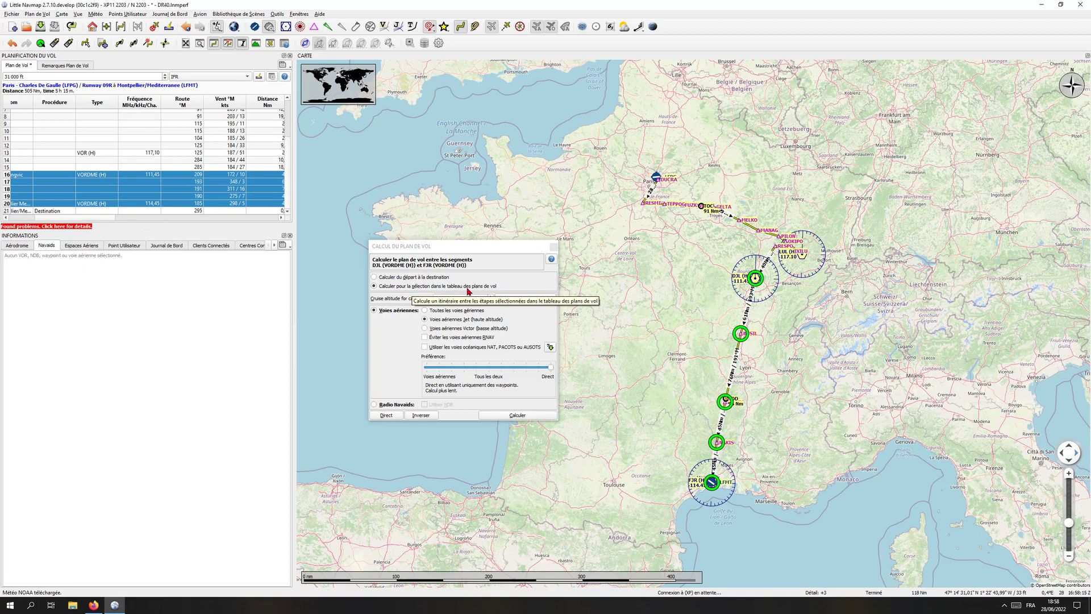
left_click(498, 415)
mouse_move(107, 217)
left_mouse_down()
mouse_move(72, 218)
mouse_move(128, 218)
left_mouse_up()
scroll(181, 162, "up", 3)
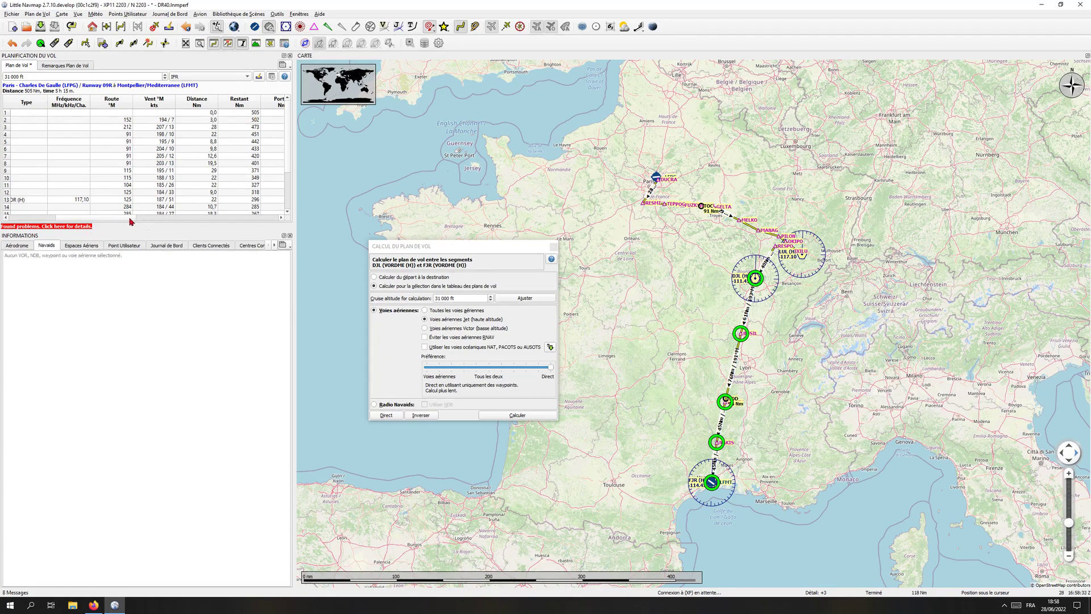
scroll(131, 219, "right", 5)
scroll(245, 221, "left", 5)
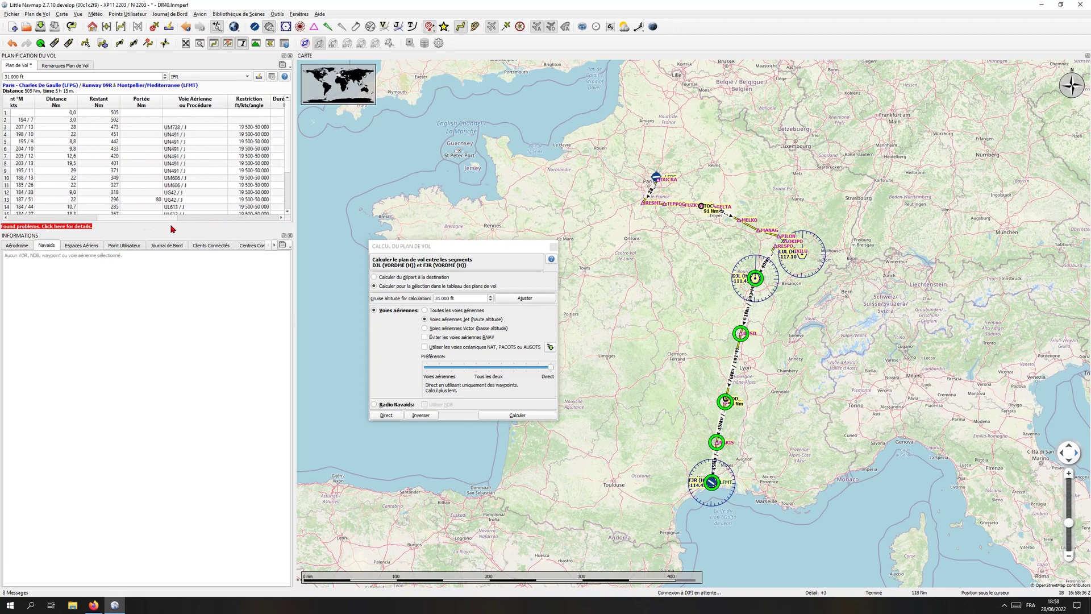
left_click(175, 128)
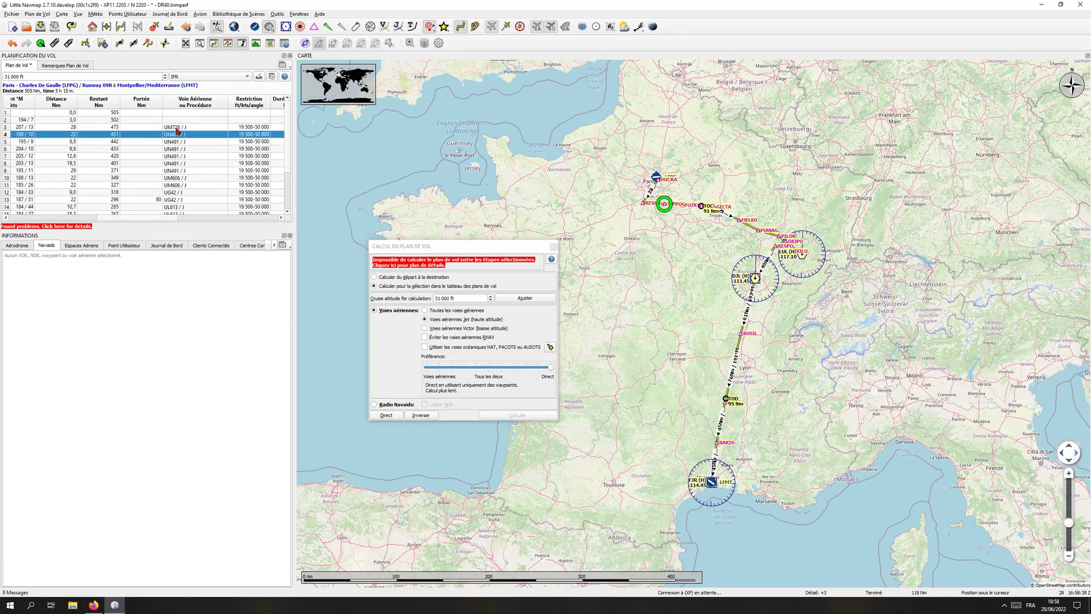
left_click(173, 150)
left_click(175, 156)
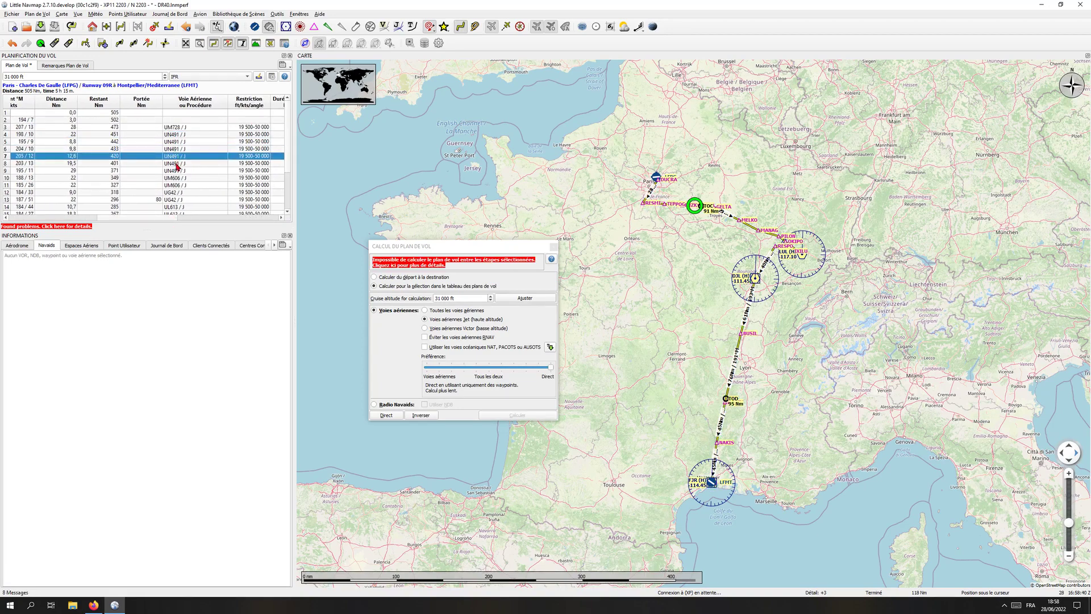
left_click(177, 163)
left_click(179, 171)
left_click(182, 178)
Check the airway assignment of the legs from BUSIL through FJR and return to the waypoint identifiers.
scroll(182, 182, "down", 2)
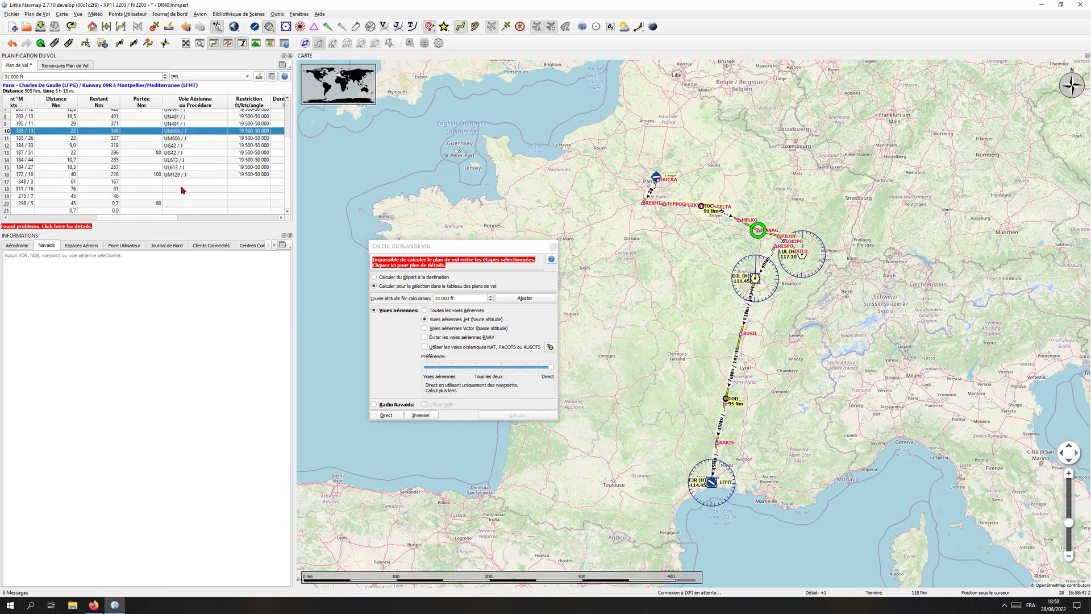
left_click(181, 184)
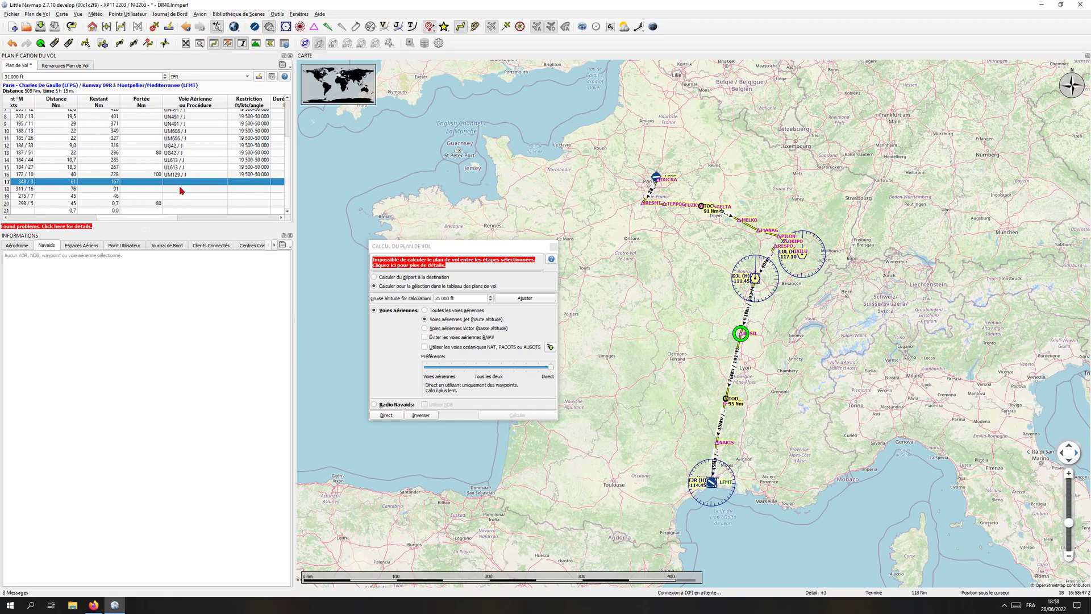
left_click(182, 194)
left_click(181, 196)
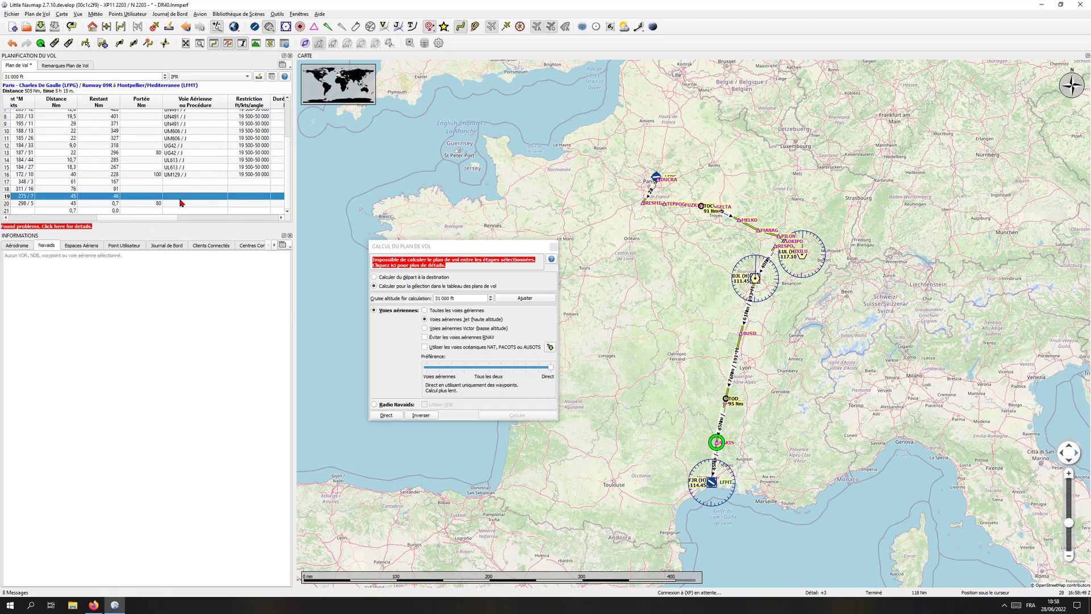
left_click(182, 203)
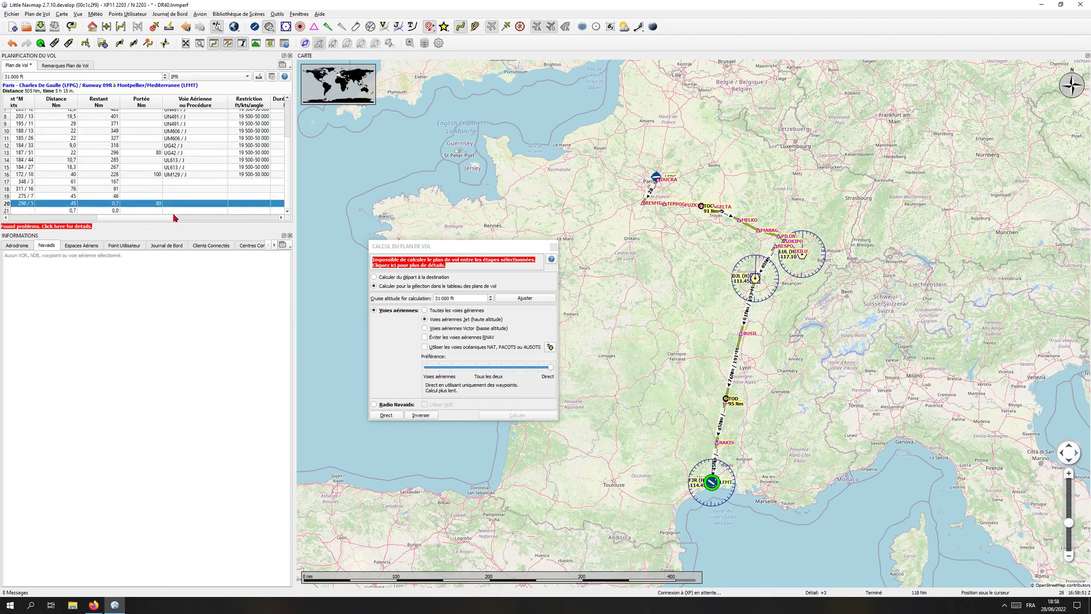
left_click_drag(174, 217, 60, 215)
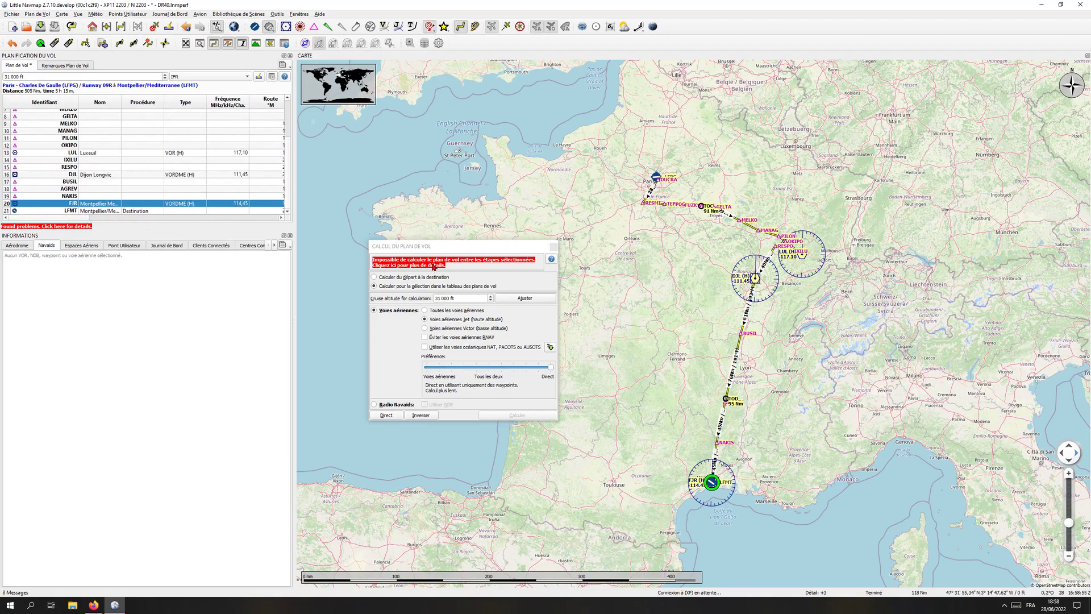
Set the route preference midway between airways and direct, and close the flight plan calculation window.
mouse_move(434, 266)
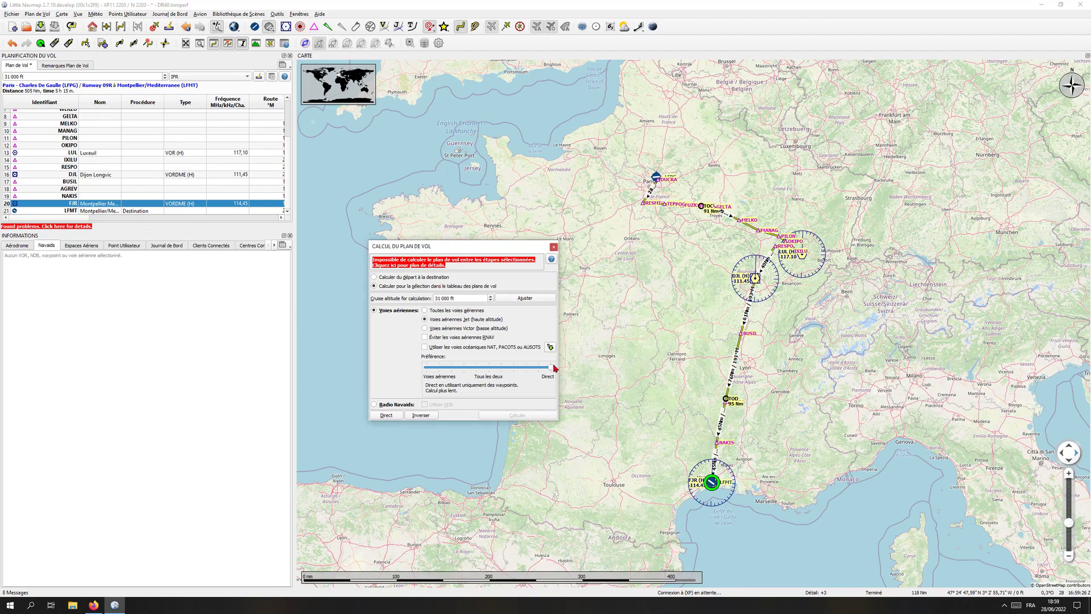
left_click_drag(550, 366, 497, 377)
left_click(554, 248)
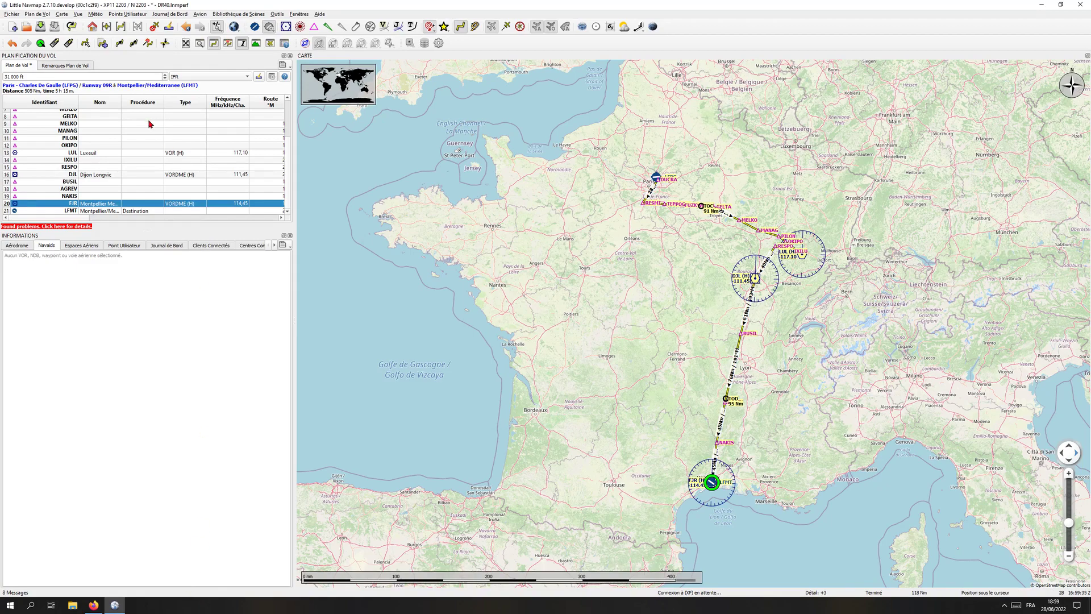
left_click(11, 14)
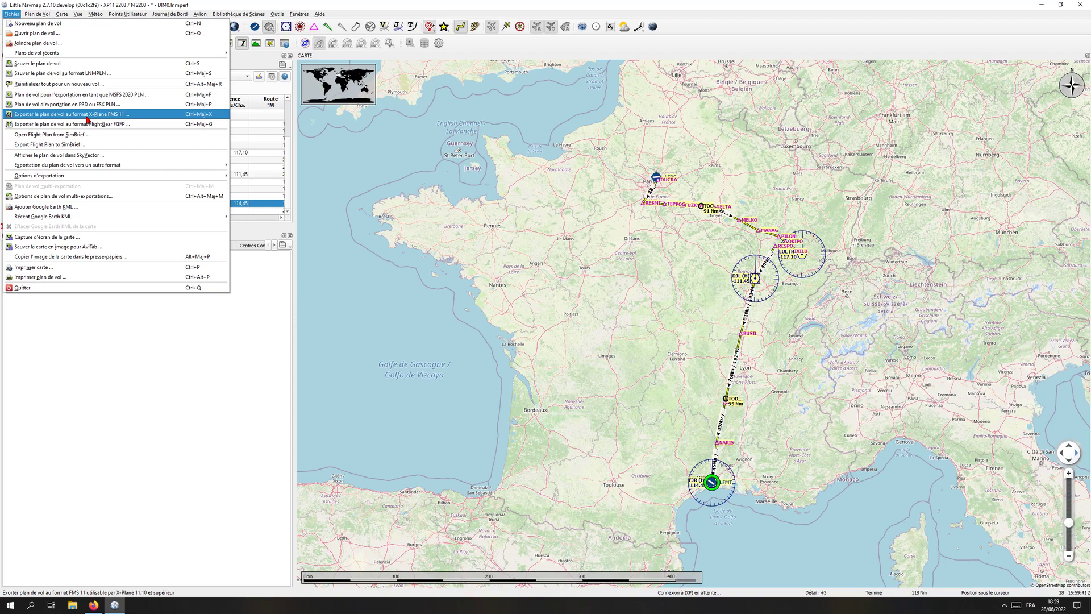
left_click(401, 182)
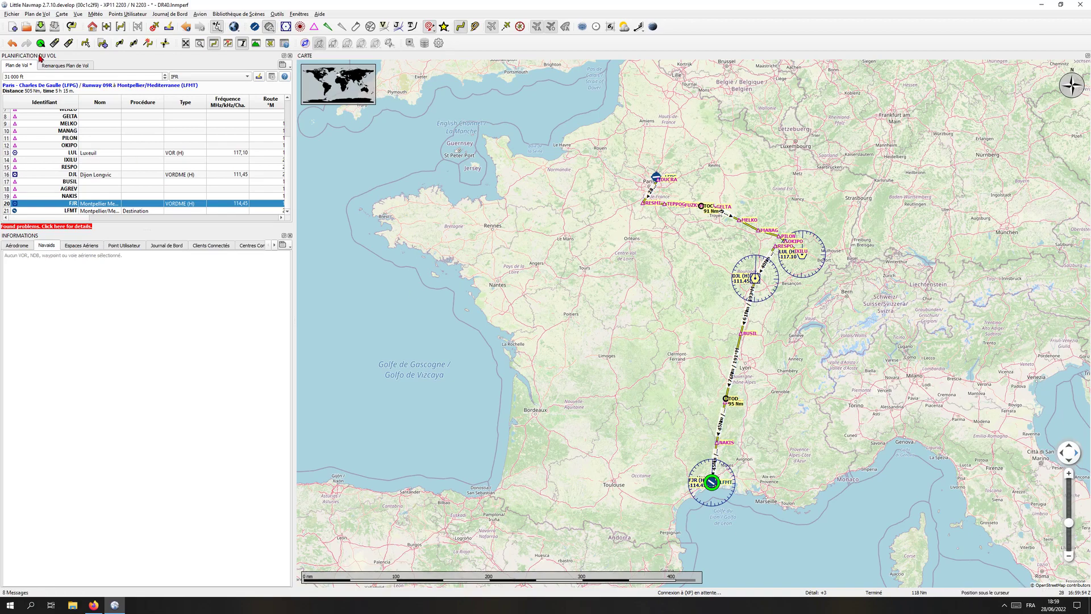
Reverse the flight plan to run from LFMT to LFPG and calculate it from departure to destination using both airways and direct legs.
left_click(148, 43)
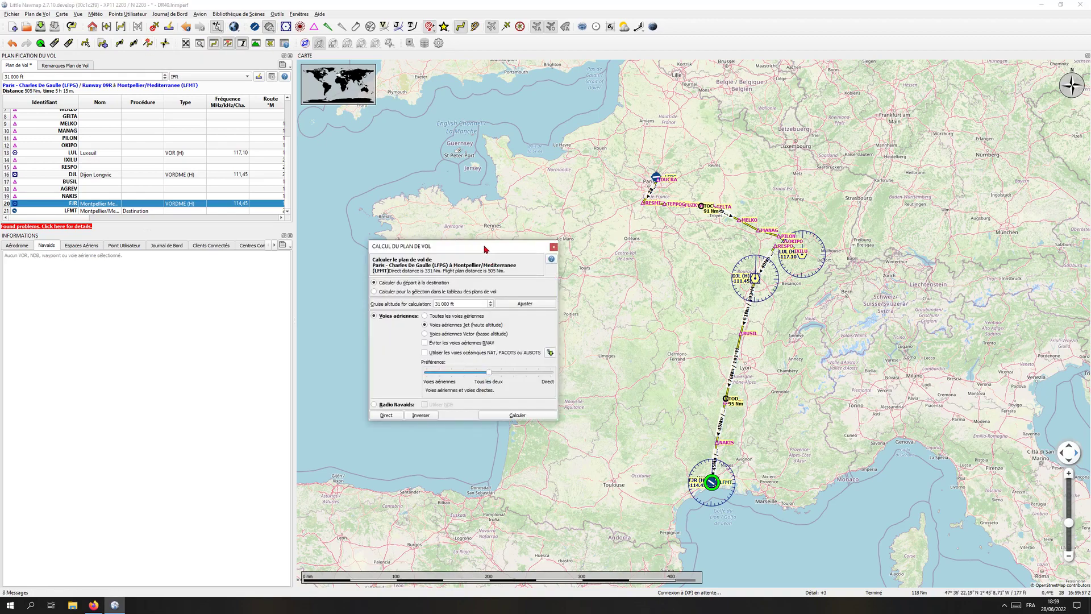
left_click_drag(487, 245, 520, 189)
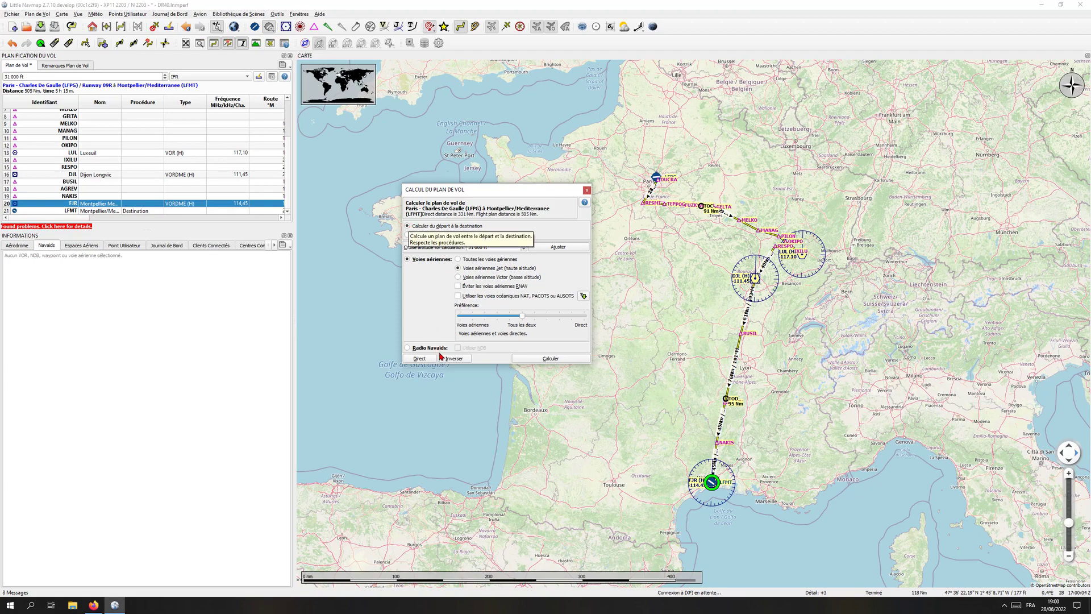
left_click(454, 359)
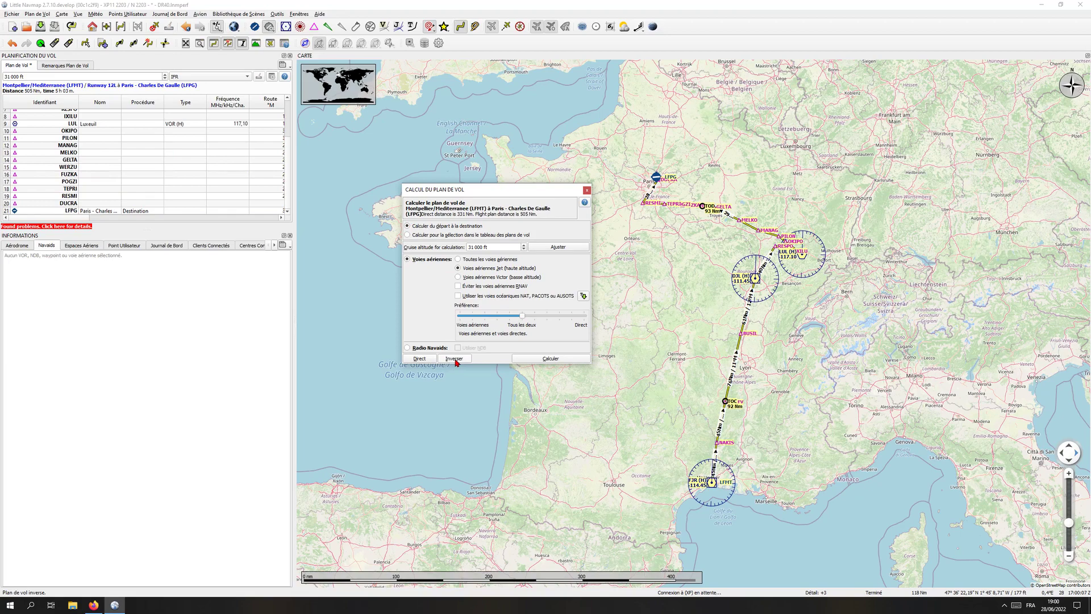
left_click(554, 362)
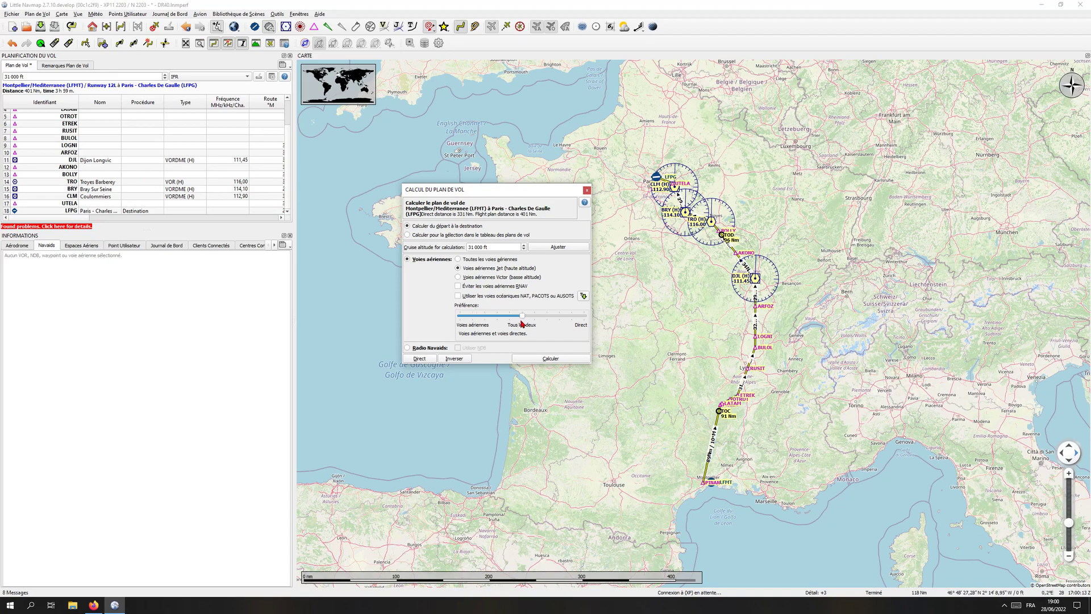
Recalculate the LFMT–LFPG route with the preference set to airways only, and show its waypoints from the departure.
left_click_drag(522, 316, 458, 317)
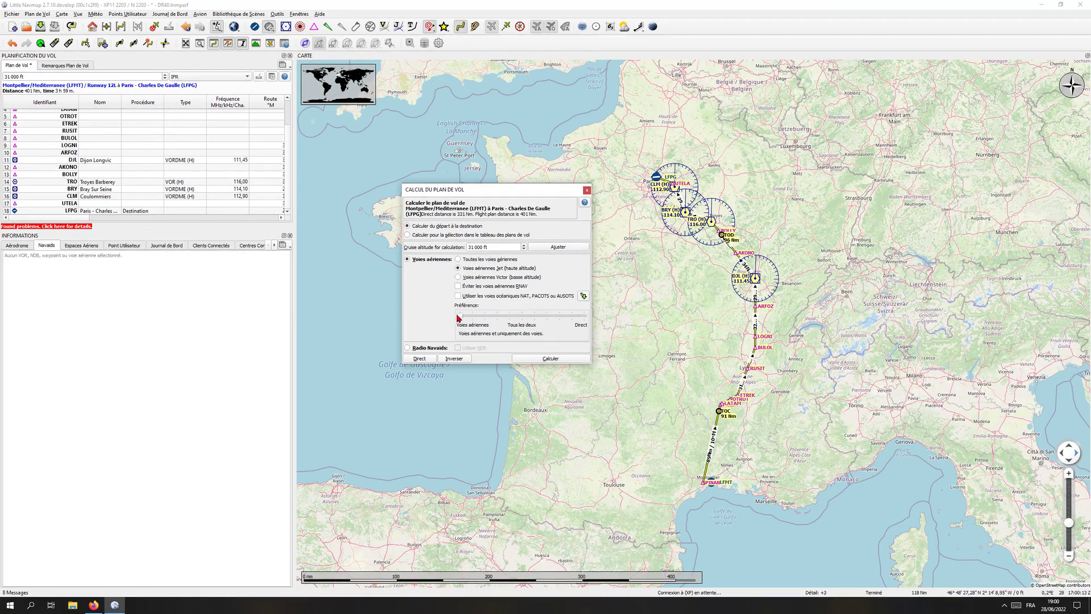
left_click(528, 360)
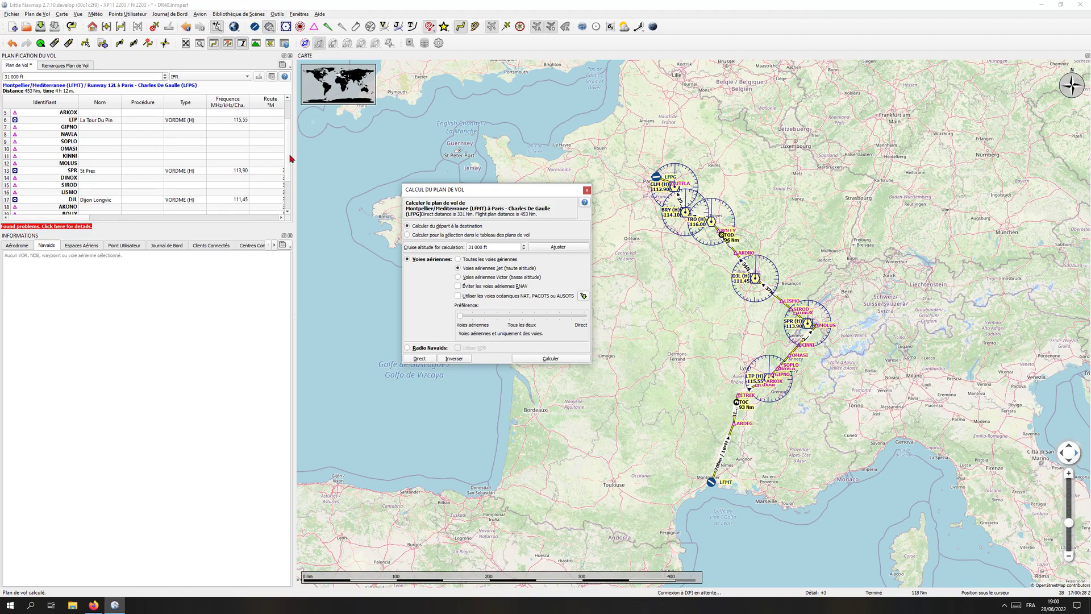
left_click_drag(288, 159, 290, 113)
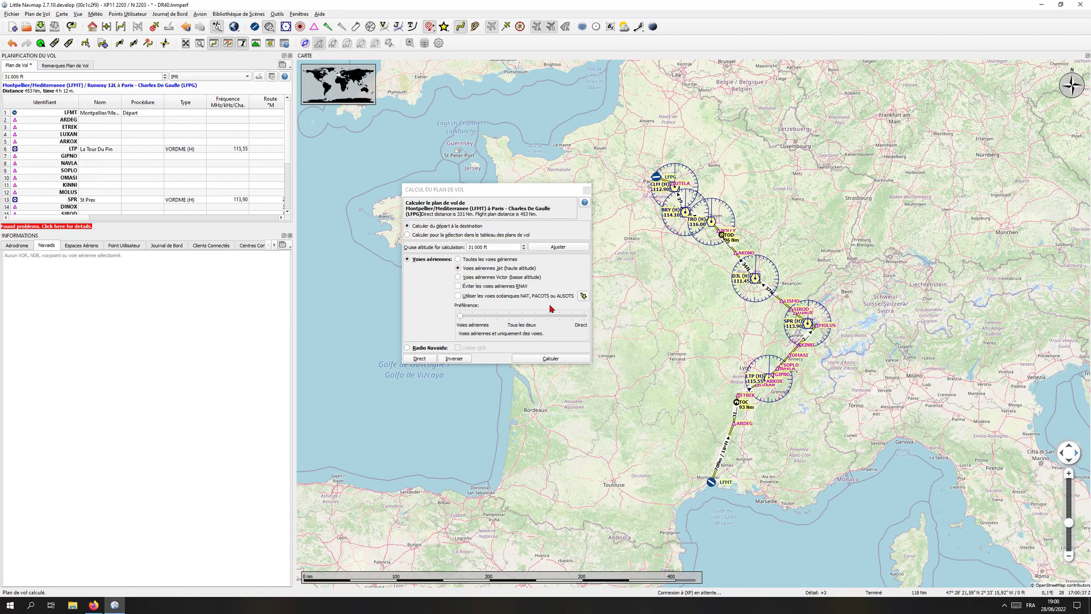
left_click(462, 317)
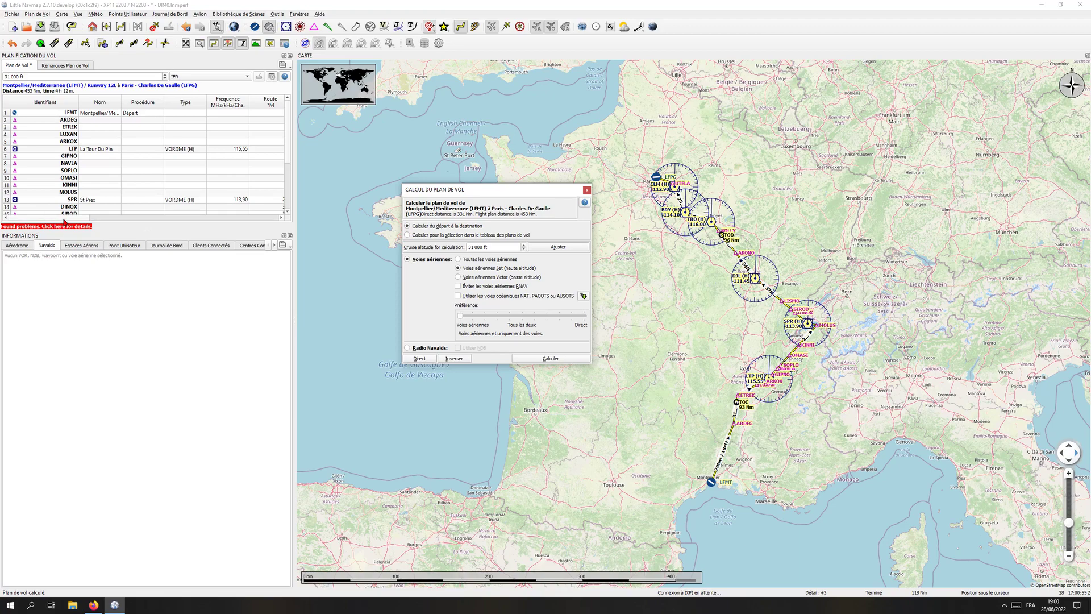
Review the airways and restrictions along the whole LFMT–LFPG route, and close the calculation window.
left_click_drag(64, 219, 130, 221)
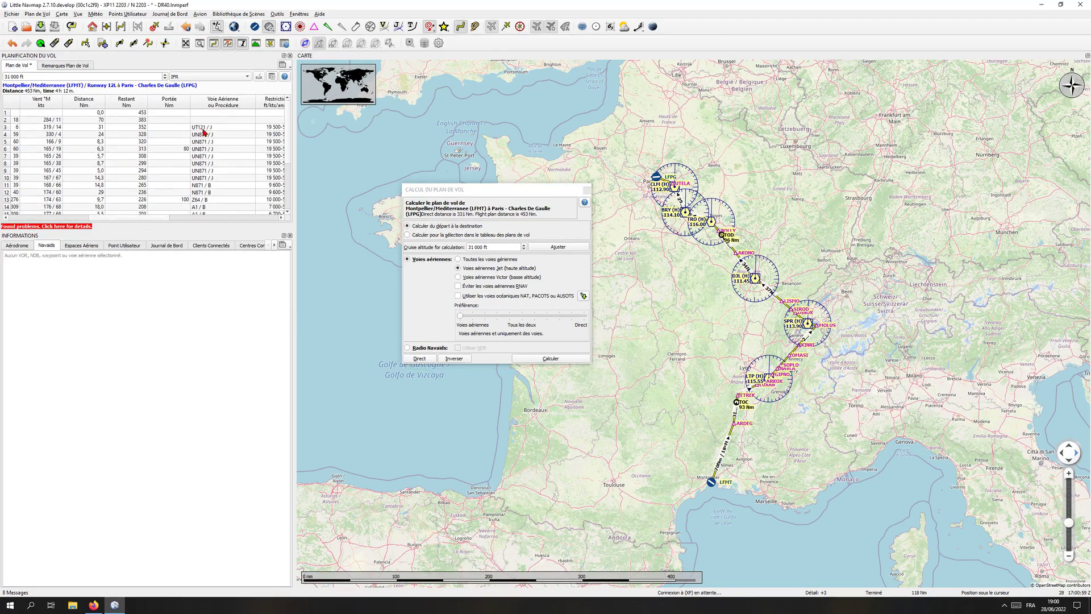
scroll(204, 133, "down", 4)
scroll(221, 184, "up", 4)
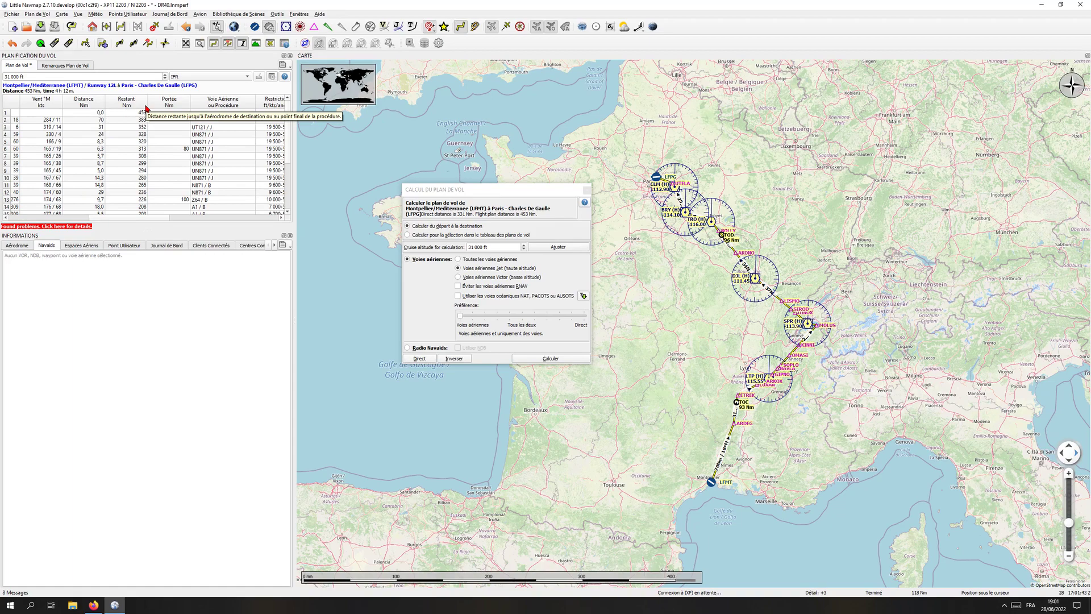
left_click(587, 191)
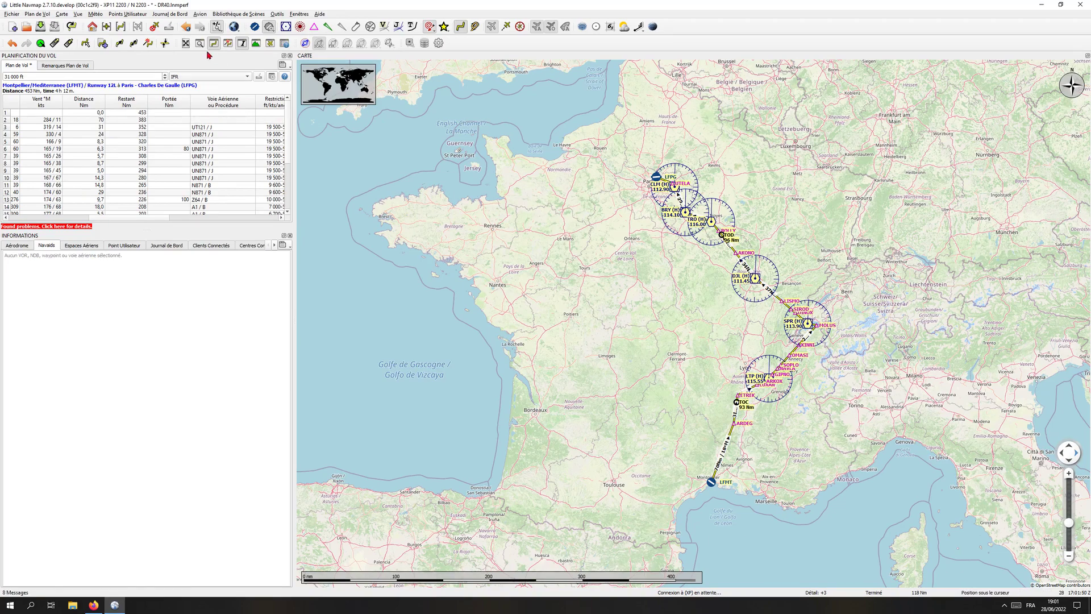
Recalculate the LFMT–LFPG route on Jet airways with the option to avoid RNAV airways enabled.
left_click(233, 45)
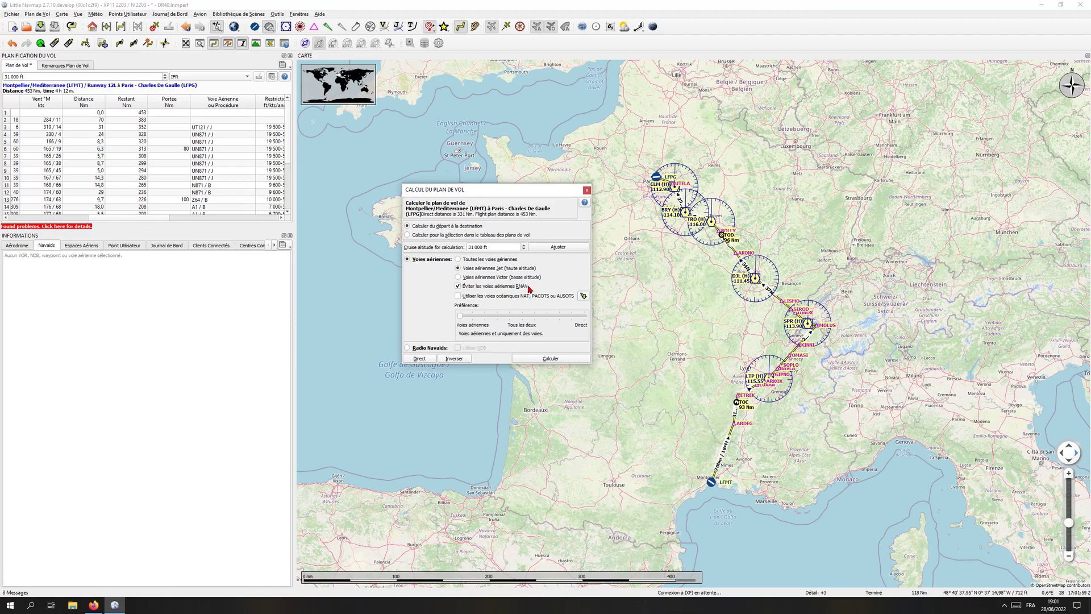
left_click(459, 287)
left_click_drag(551, 191, 524, 269)
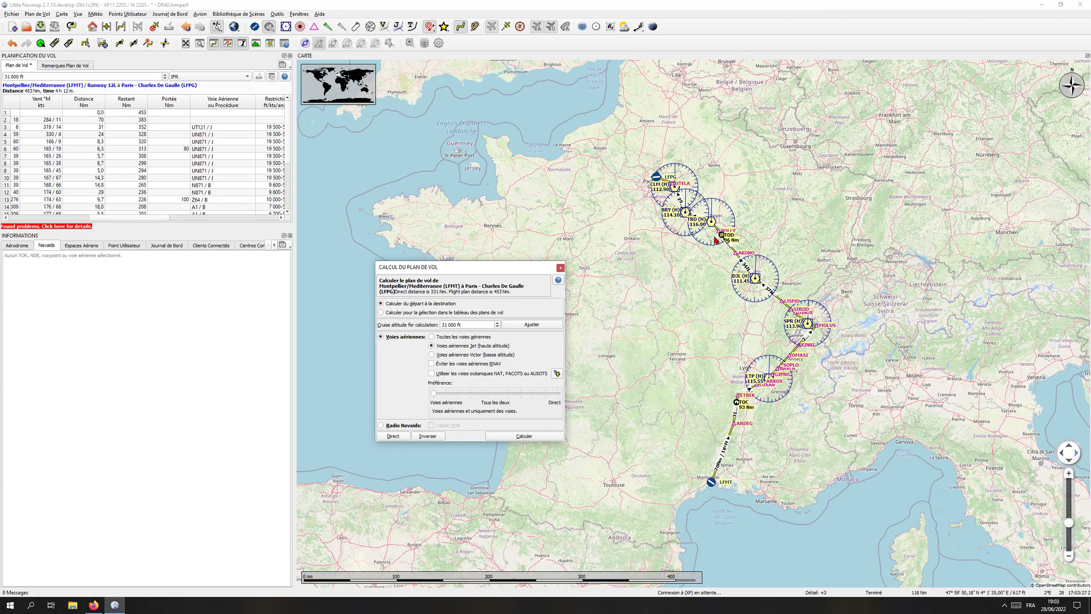
left_click(431, 364)
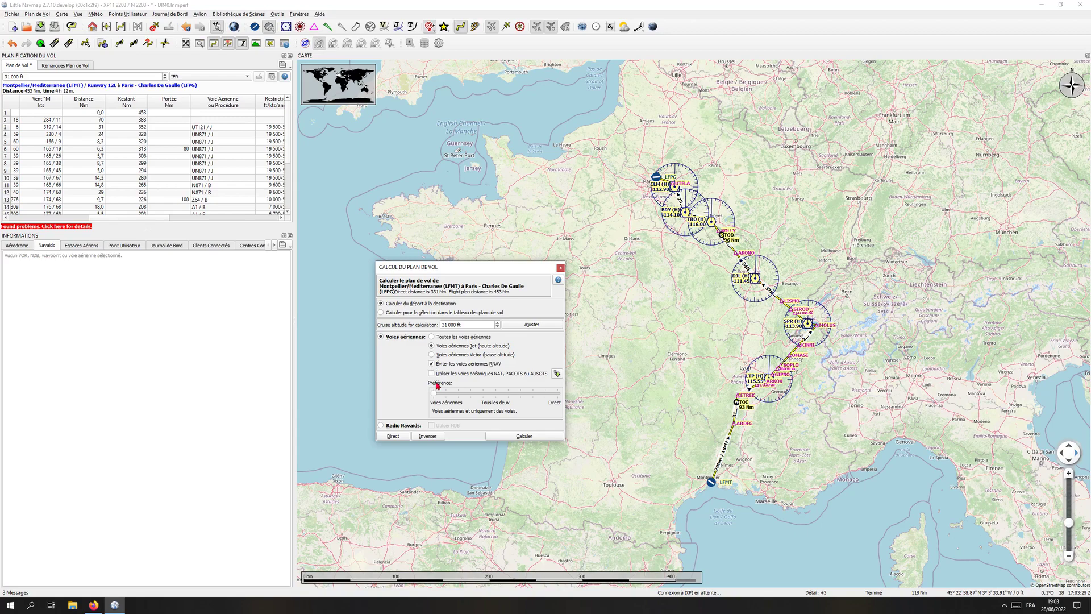
left_click(507, 436)
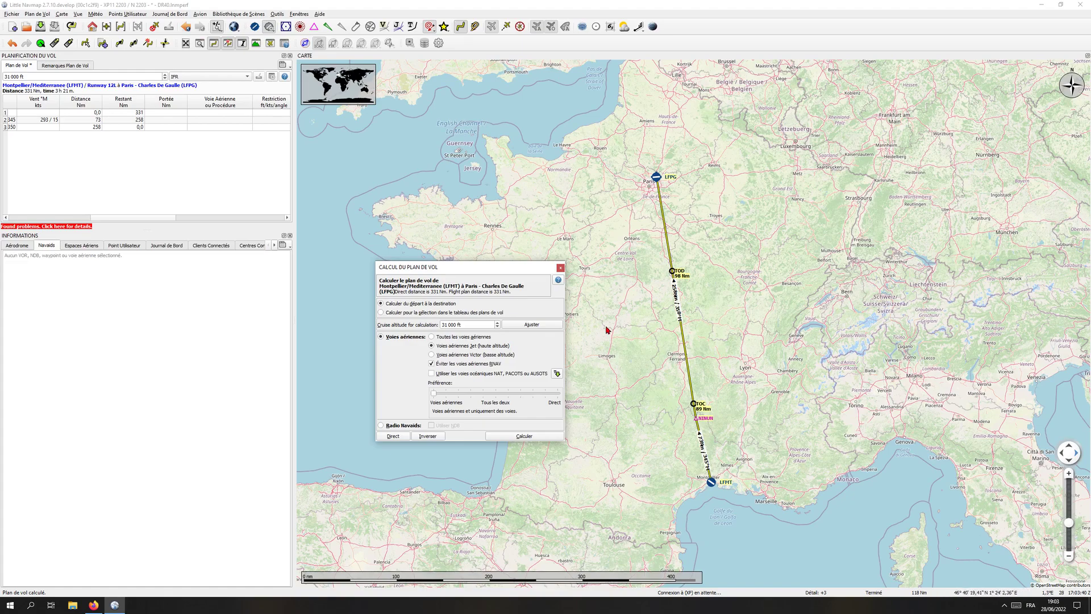
Inspect the recalculated route on the map between LFMT and LFPG, and locate its intermediate waypoint NINUN.
scroll(690, 320, "up", 2)
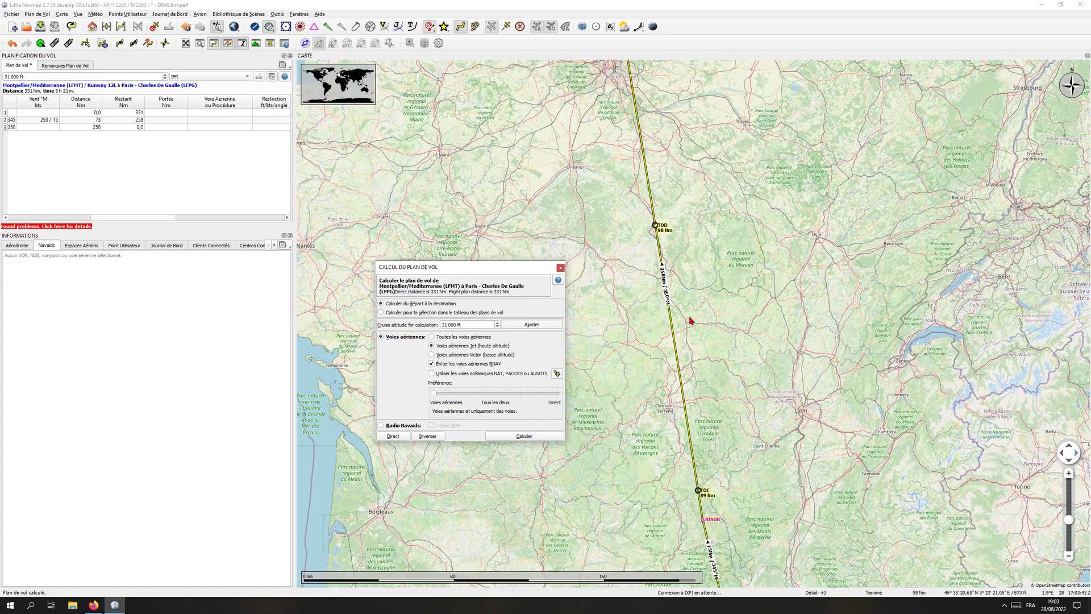
left_click_drag(751, 399, 690, 248)
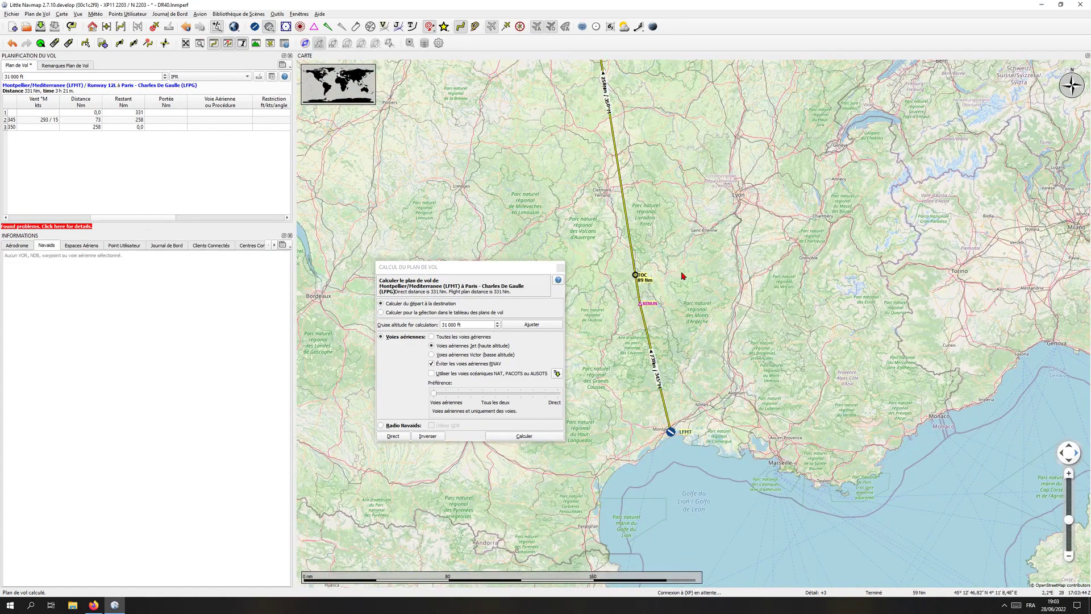
scroll(681, 276, "down", 2)
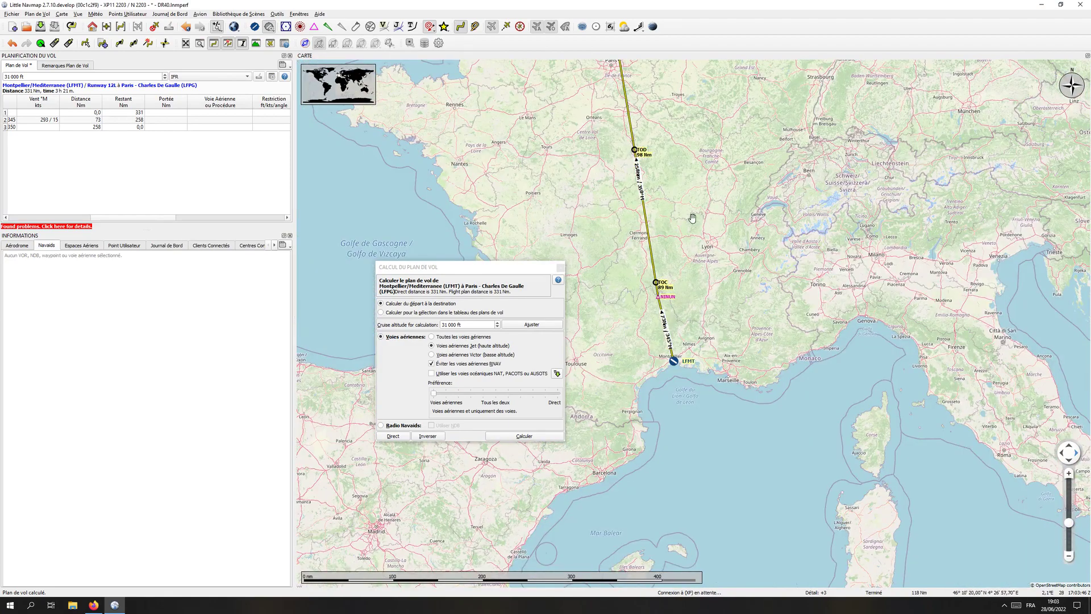
left_click_drag(692, 217, 711, 336)
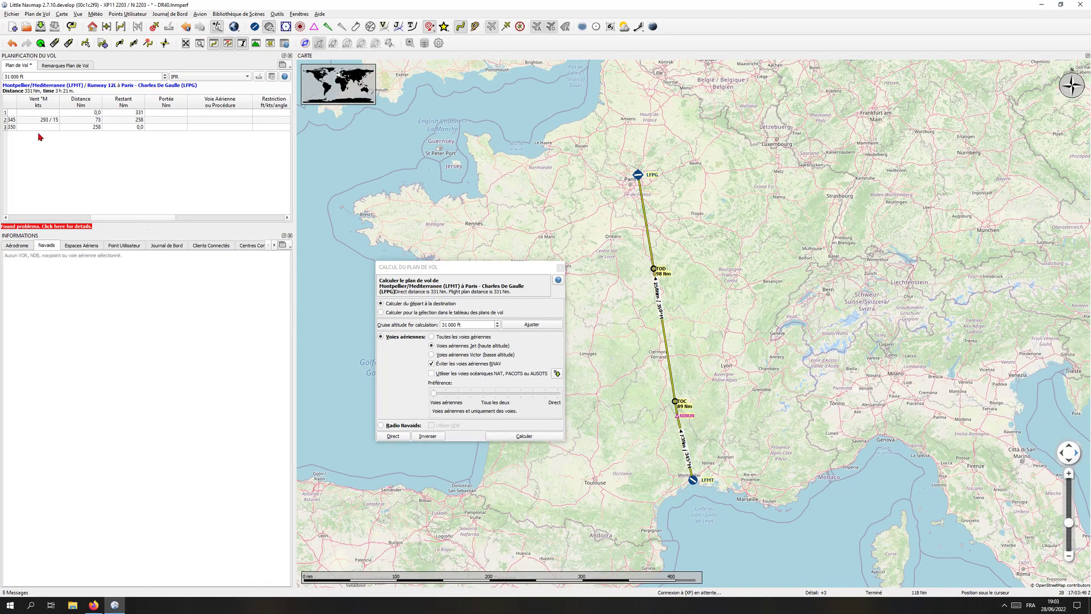
left_click_drag(94, 217, 9, 217)
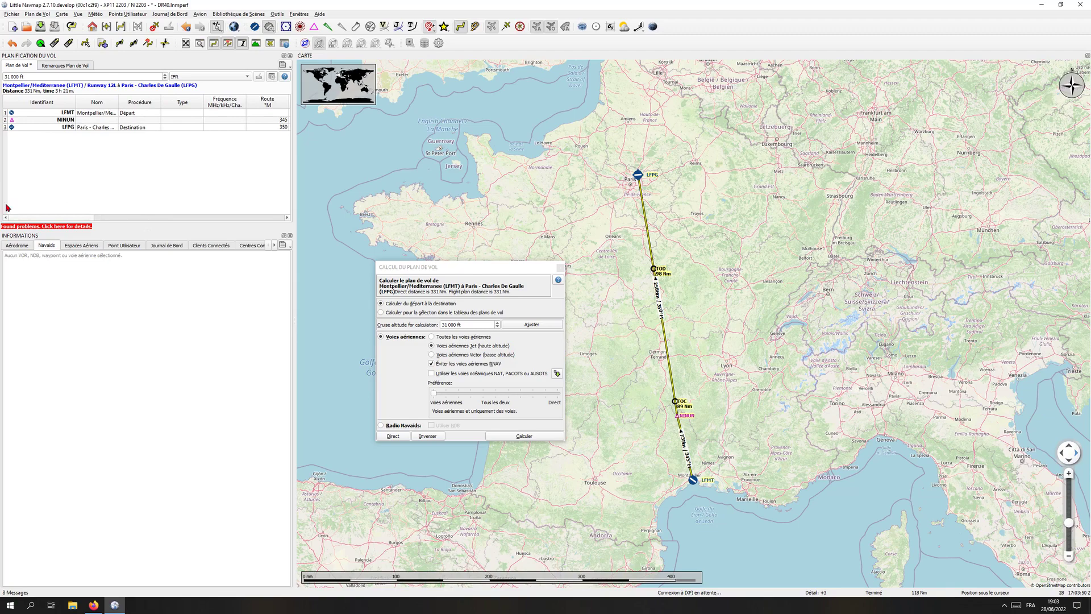
left_click(28, 121)
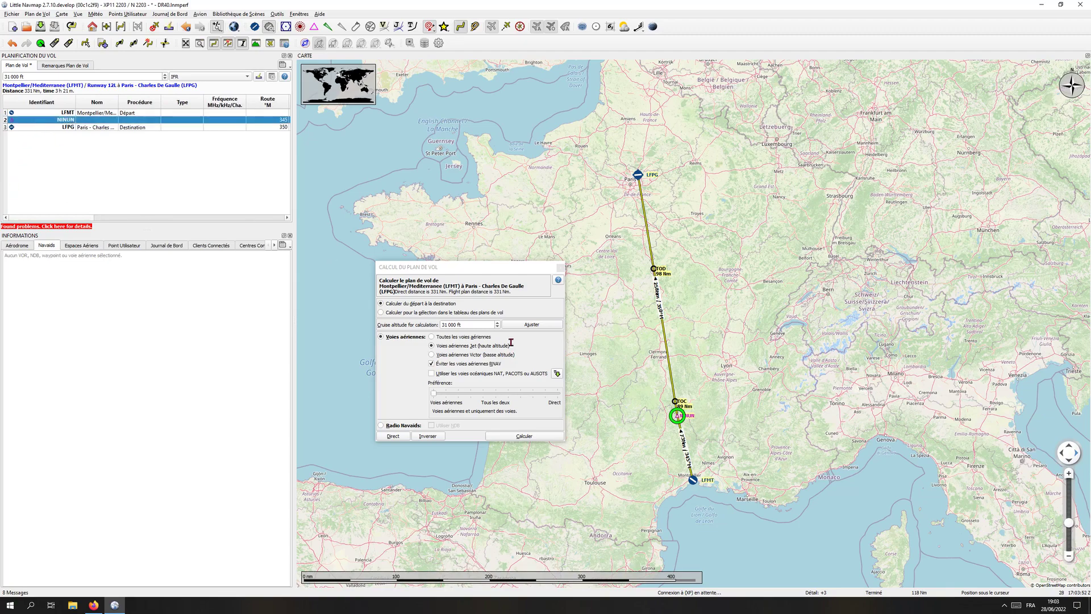
Recalculate the LFMT–LFPG route with the preference set to mostly airways and few direct legs, and view it on the map.
scroll(681, 404, "up", 2)
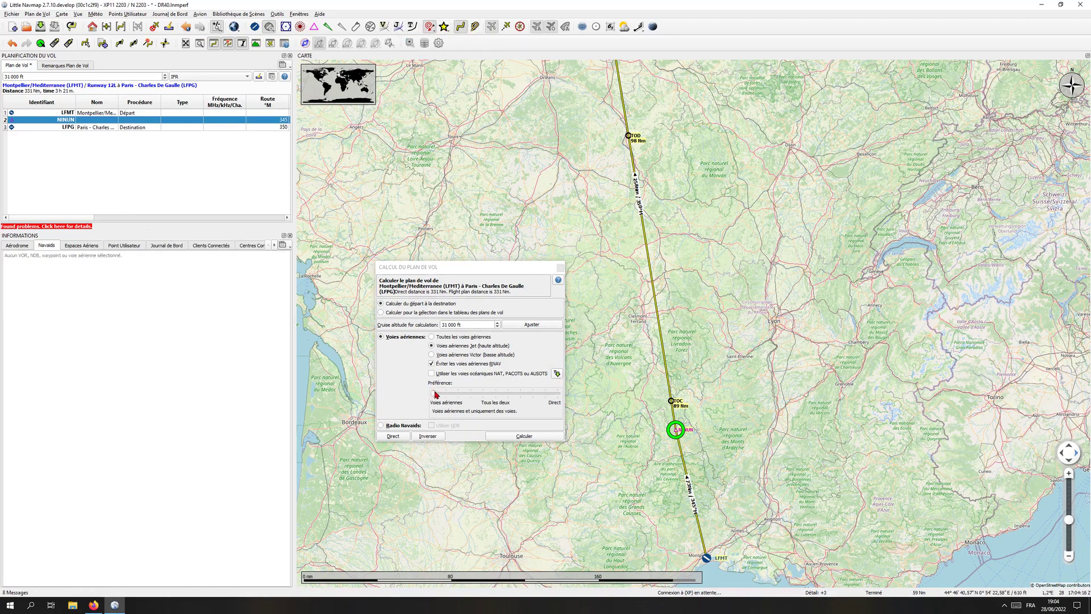
mouse_move(435, 393)
mouse_move(435, 394)
left_mouse_down()
mouse_move(485, 394)
mouse_move(443, 398)
left_mouse_up()
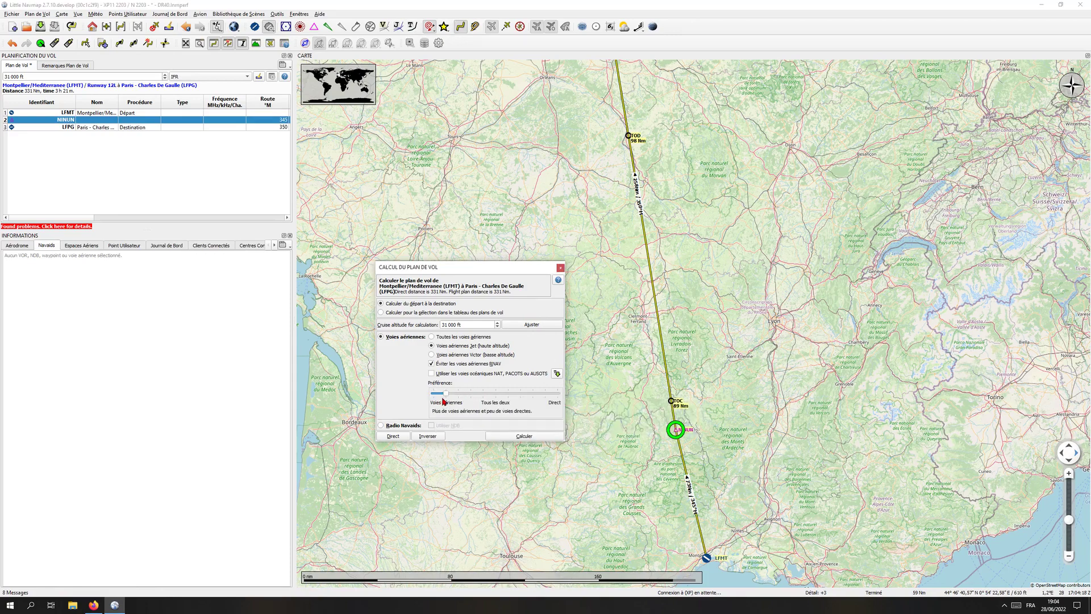
left_click(523, 437)
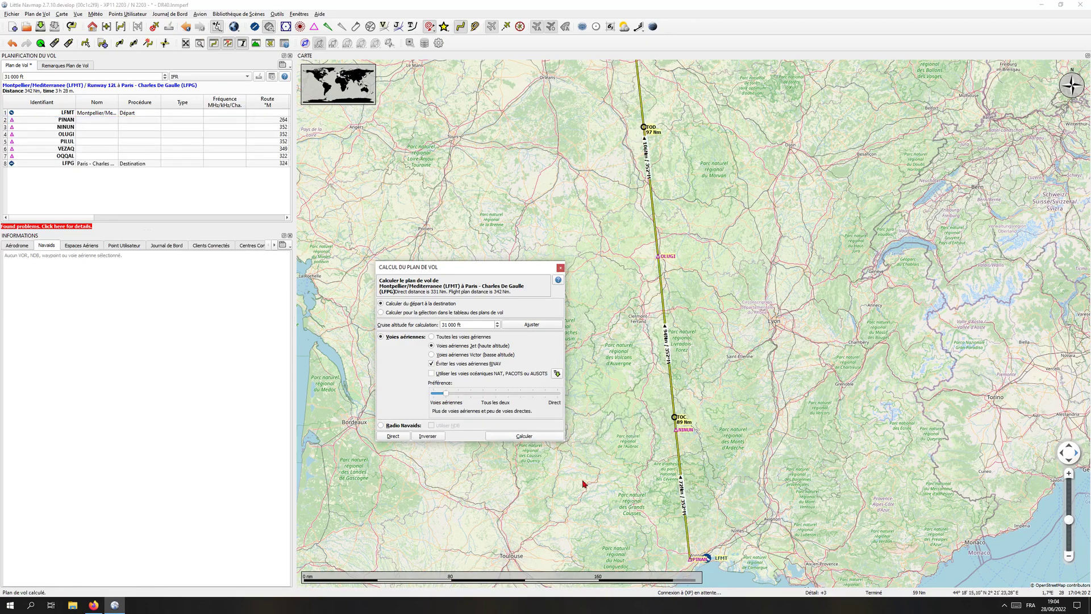
scroll(585, 484, "down", 2)
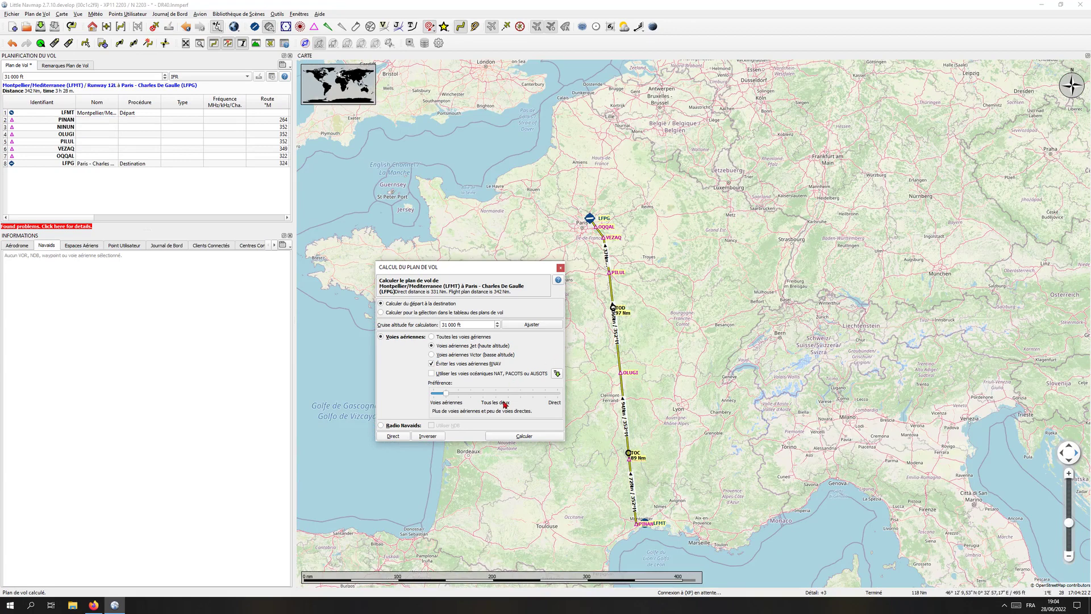
Recalculate the LFMT–LFPG route on Victor low-altitude airways at 12 000 ft with the preference set to airways only, and view the result.
mouse_move(446, 394)
left_mouse_down()
mouse_move(483, 394)
mouse_move(432, 398)
left_mouse_up()
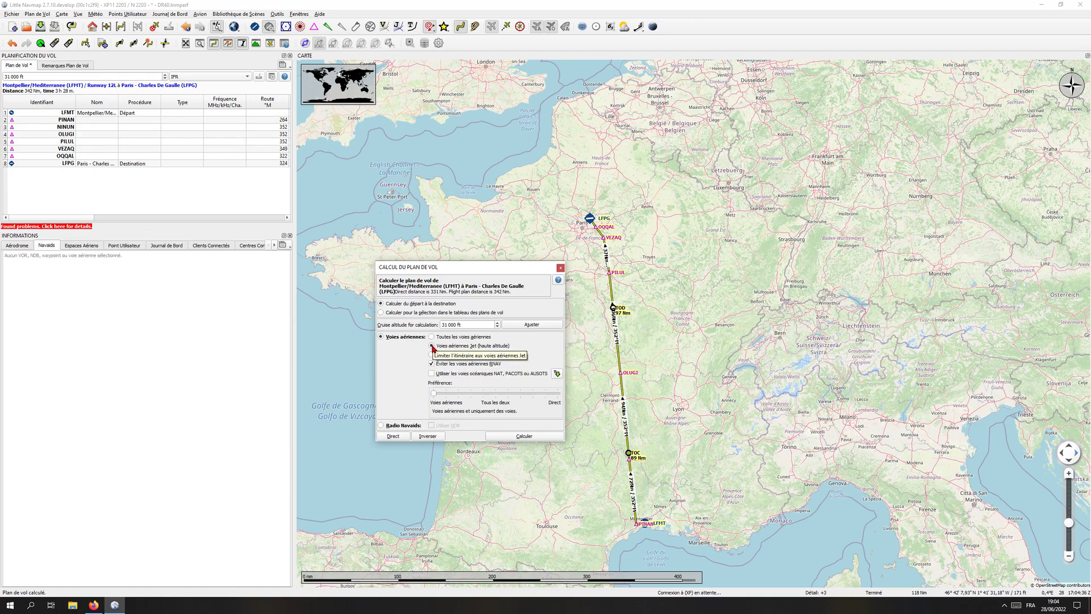
left_click(431, 354)
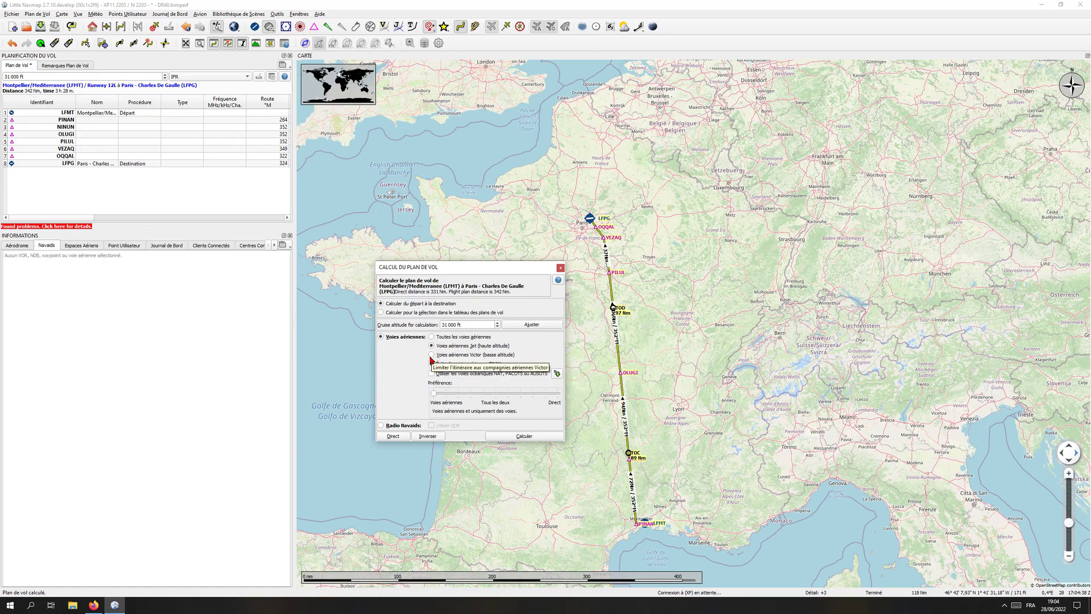
left_click(443, 325)
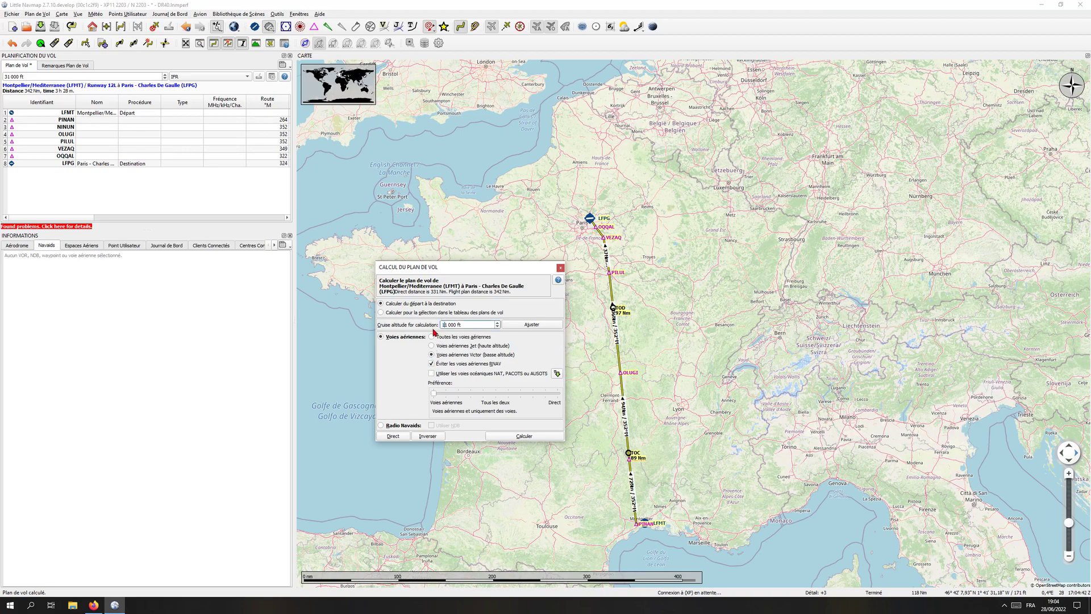
type("2")
left_click(513, 438)
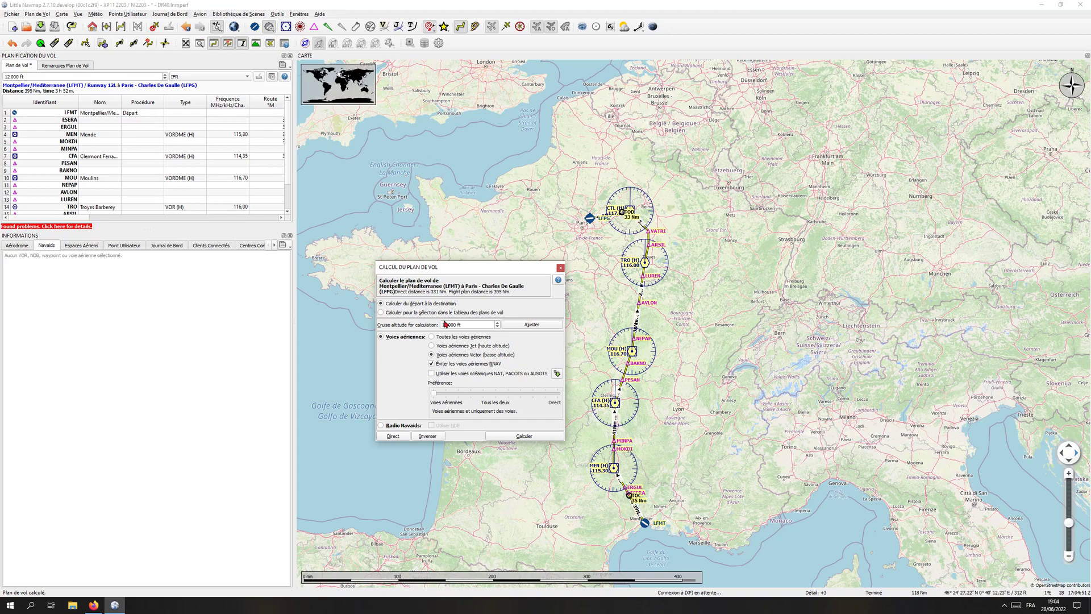
left_click(432, 364)
scroll(767, 372, "up", 2)
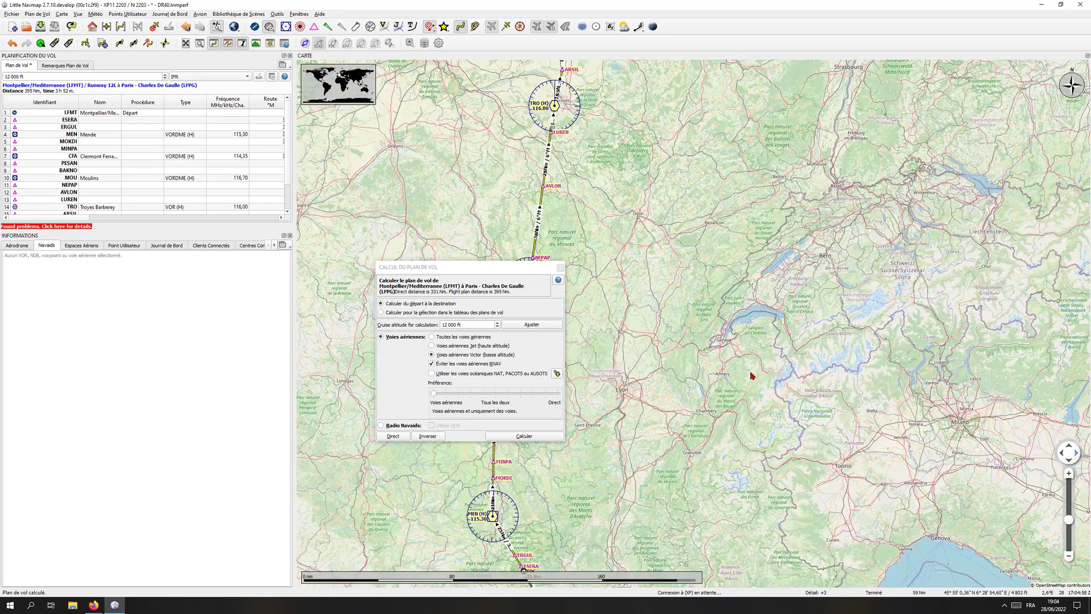
scroll(747, 363, "down", 2)
scroll(744, 353, "down", 1)
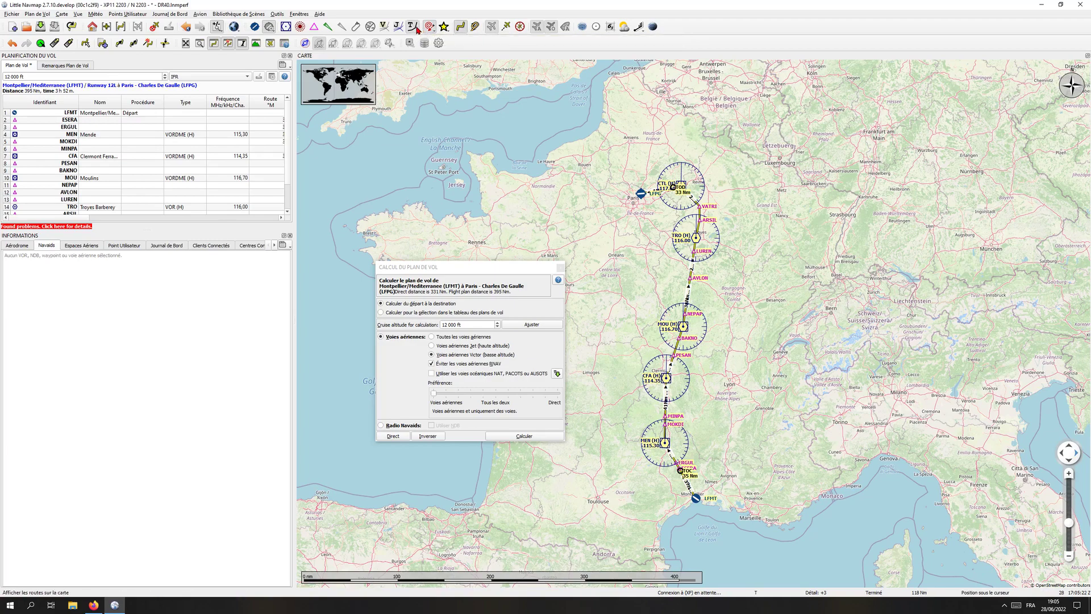
Display the Victor airways on the map and review the airway names and altitude restrictions of every leg of the LFMT–LFPG plan.
left_click(384, 26)
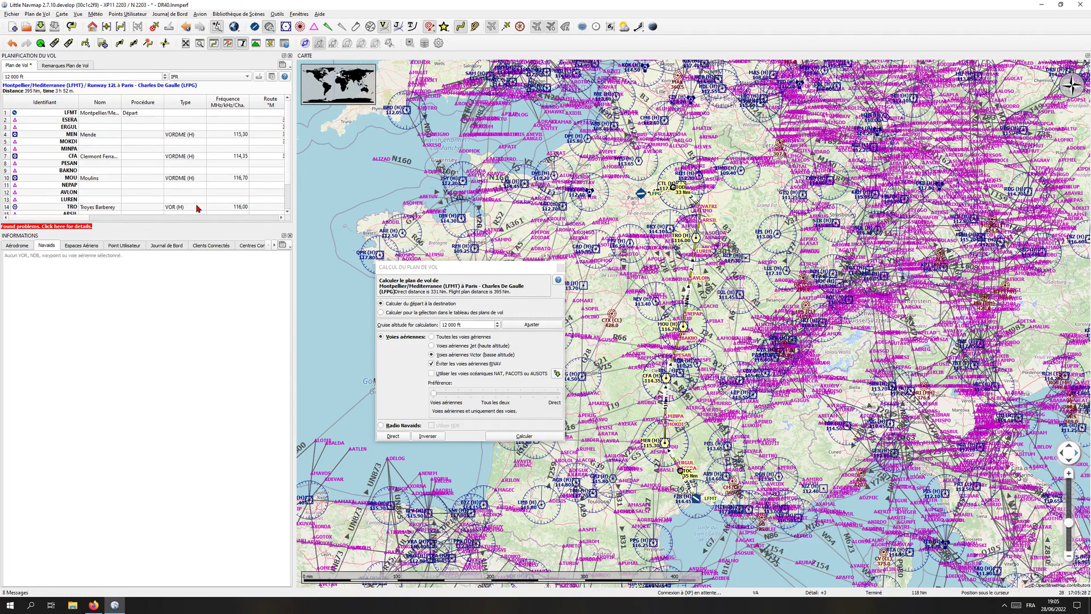
left_click(145, 218)
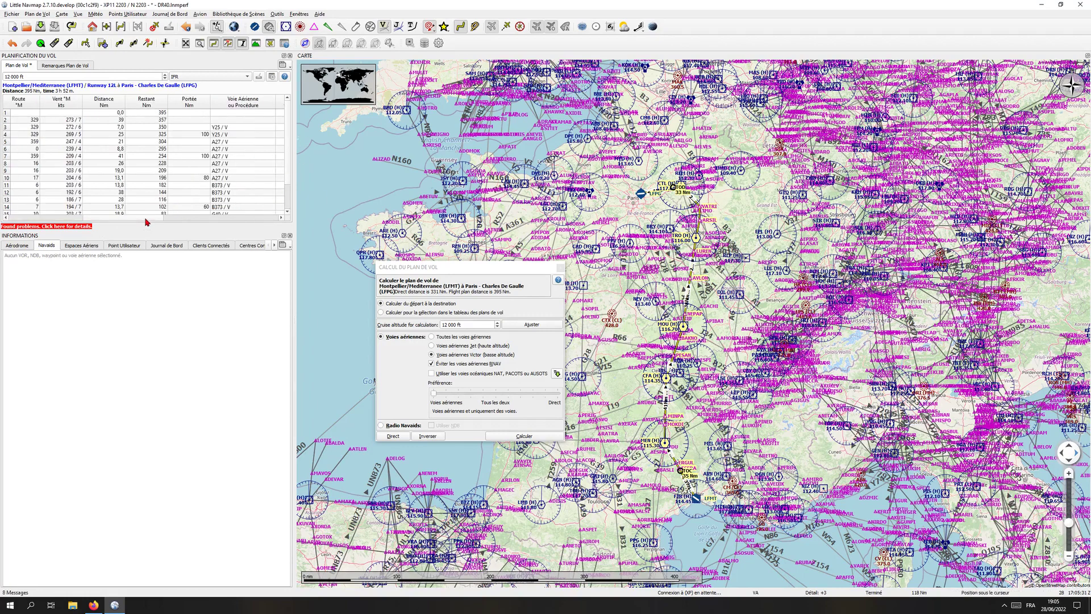
left_click(145, 218)
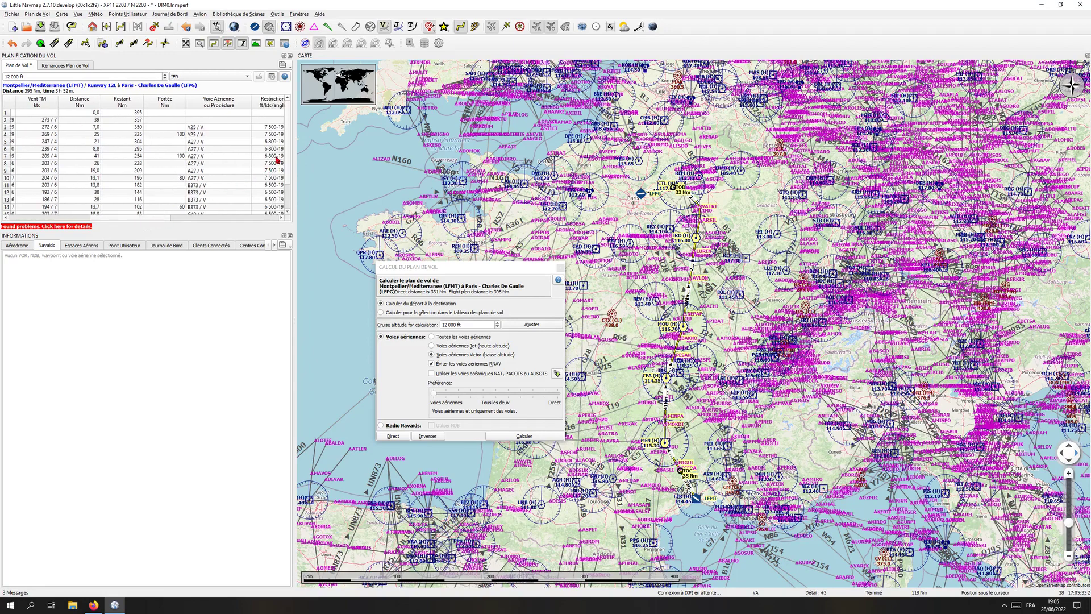
scroll(284, 190, "down", 2)
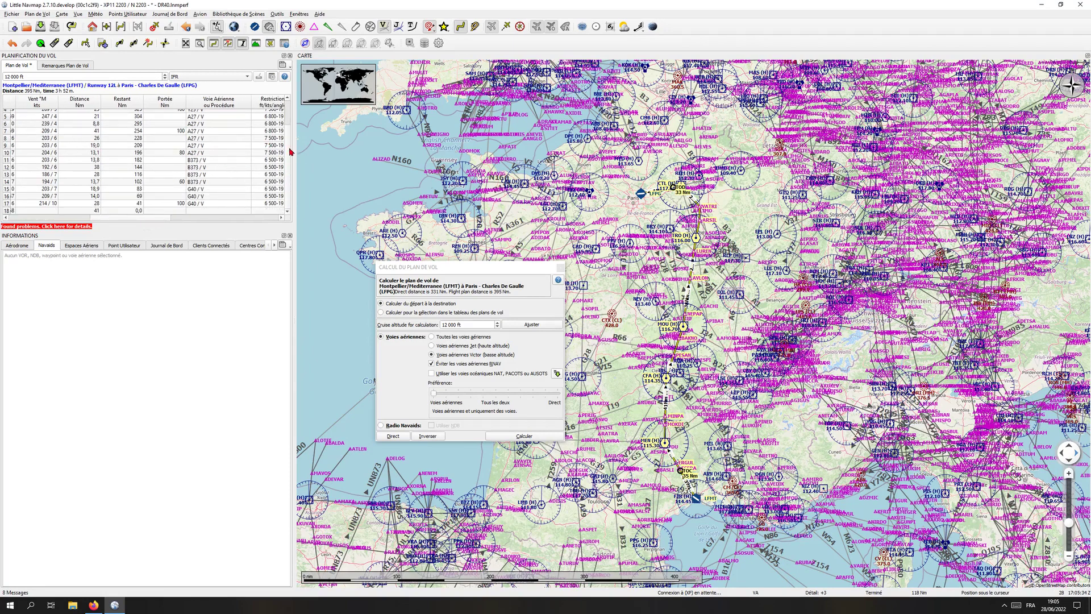
scroll(220, 132, "up", 2)
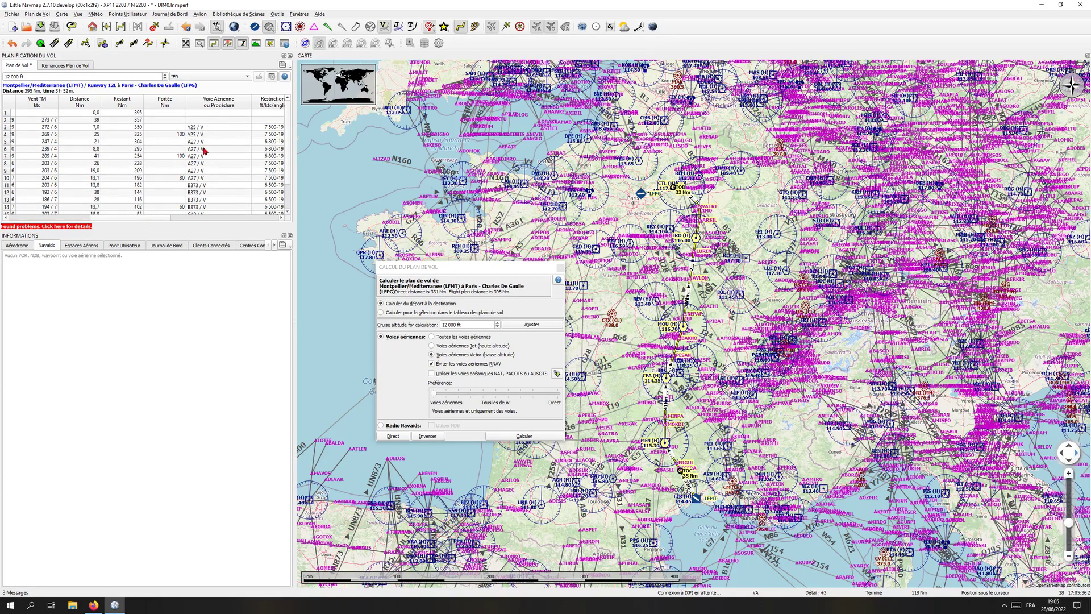
scroll(203, 151, "down", 2)
scroll(197, 176, "up", 2)
scroll(196, 196, "down", 2)
scroll(195, 196, "up", 2)
scroll(197, 178, "down", 2)
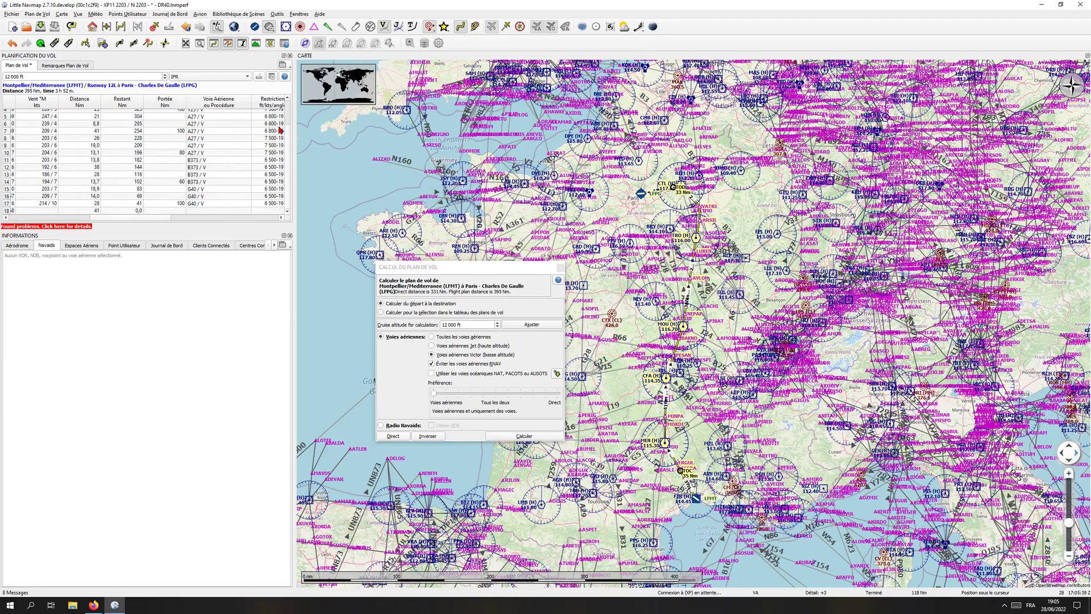
Recalculate the LFMT–LFPG route on Jet airways at 12 000 ft, and hide the Victor and Jet airways on the map.
left_click(399, 29)
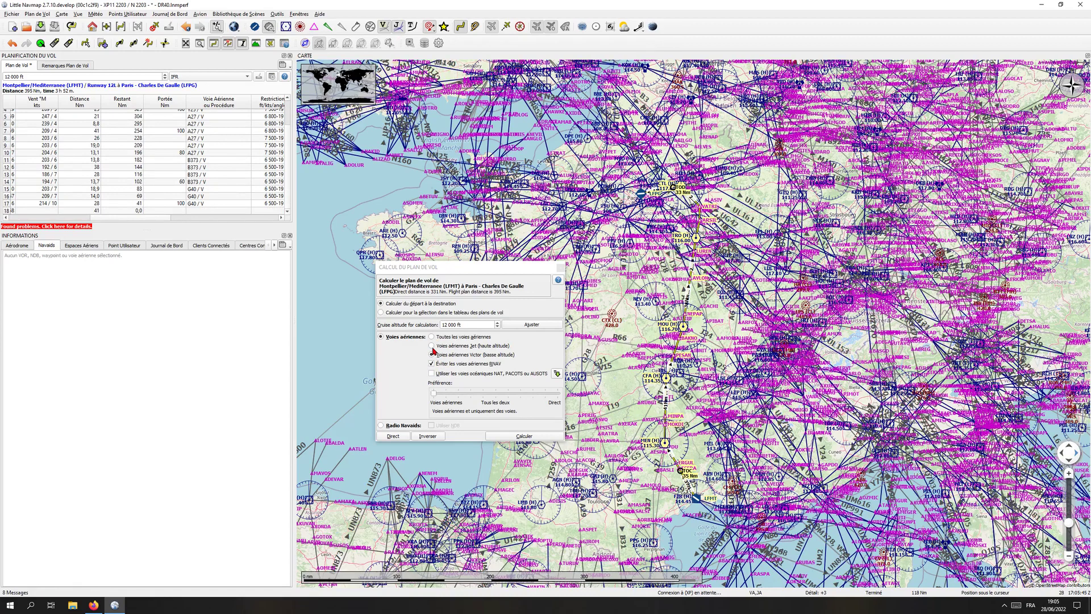
left_click(432, 346)
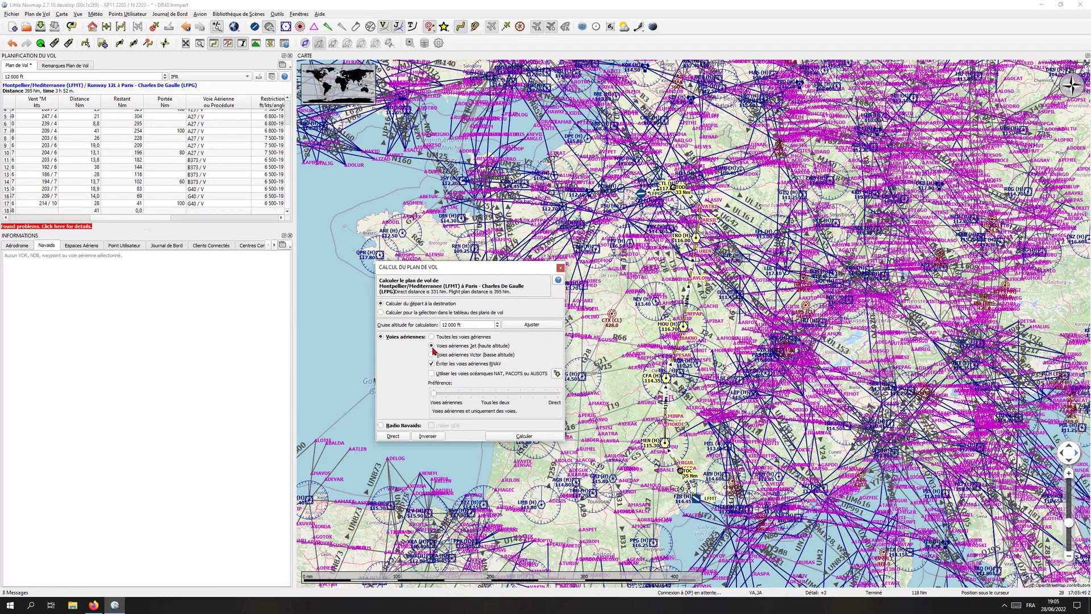
left_click(507, 437)
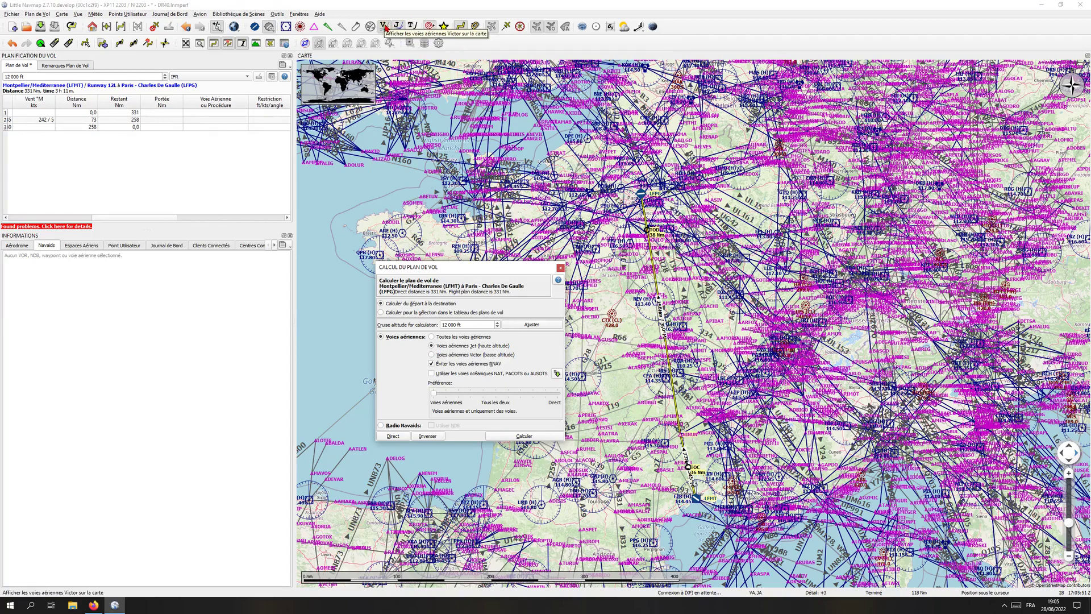
left_click(384, 27)
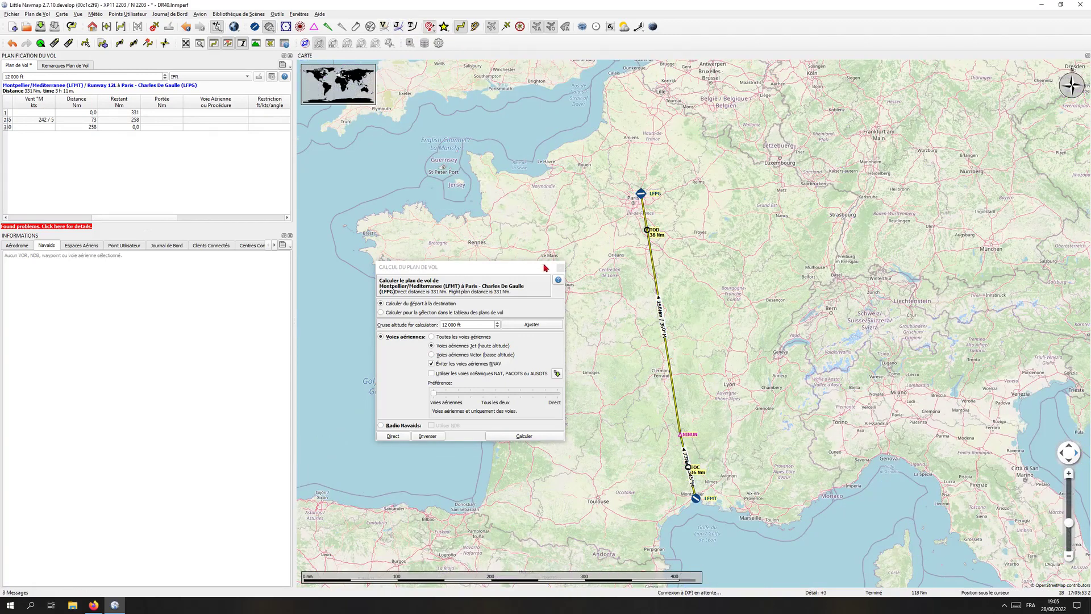
left_click(560, 268)
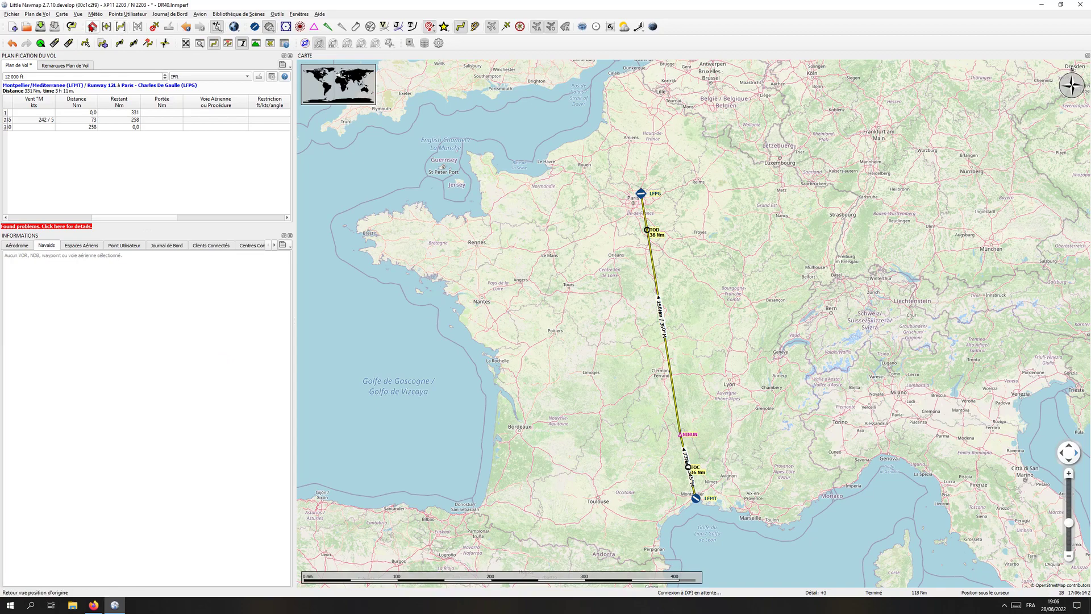
Reset for a new flight with a blank flight plan, removing all ranges, measurements, patterns, holdings and MSA diagrams.
left_click(92, 27)
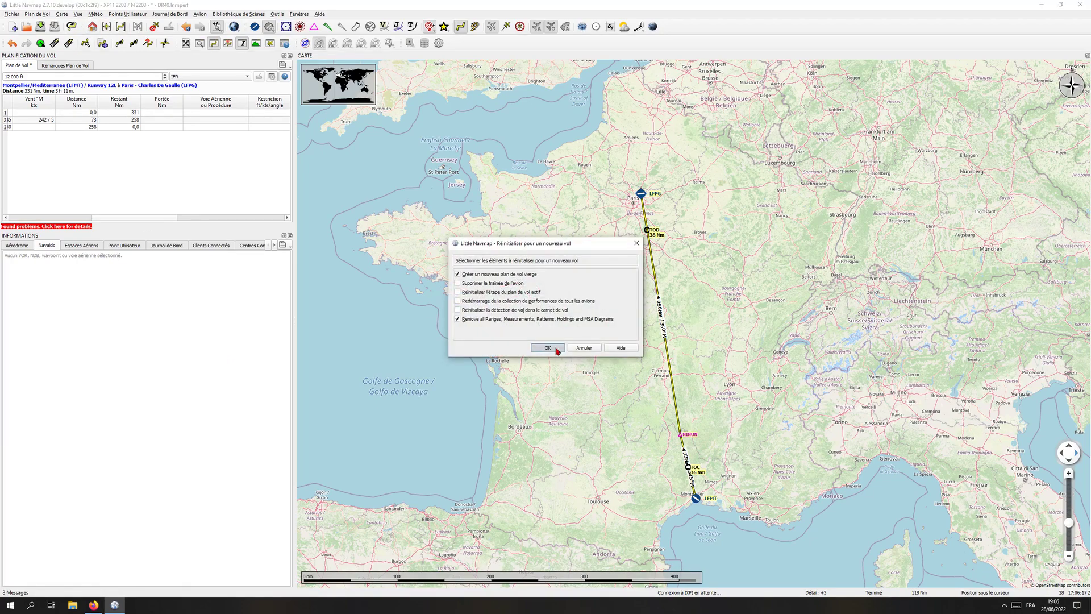
left_click(549, 347)
left_click(550, 311)
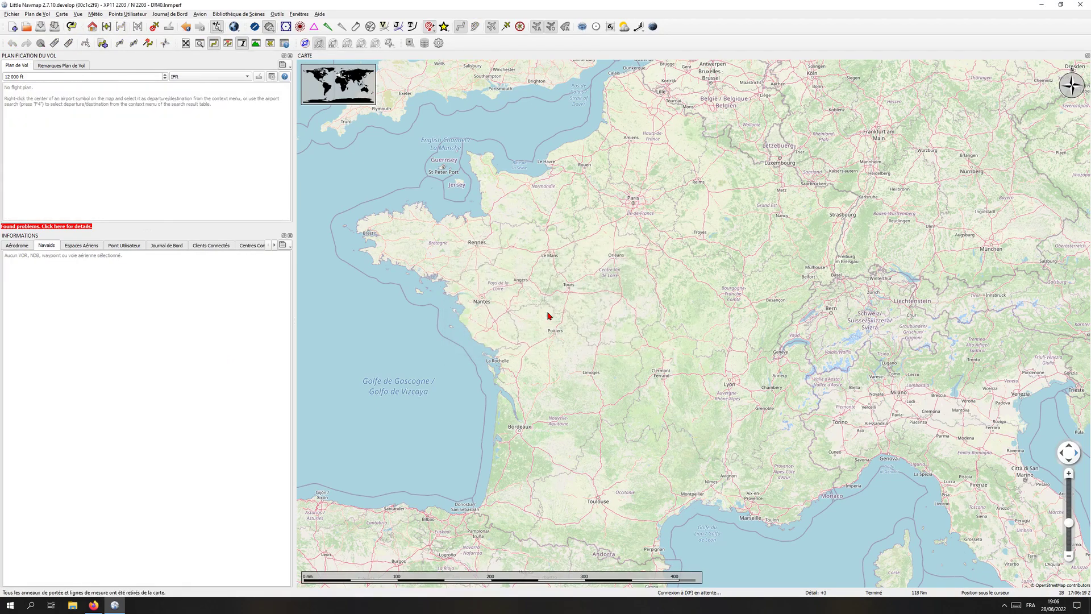
Create an IFR flight plan from the route description GQNO HLGT, and show its waypoint identifiers in the flight plan table.
left_click(103, 43)
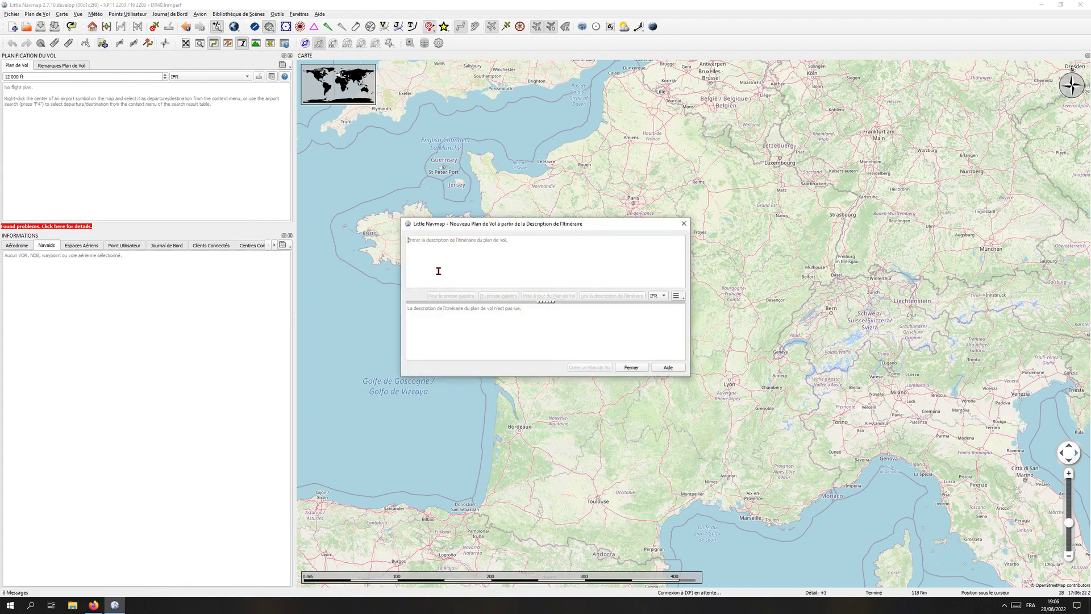
type("gqno hlgt")
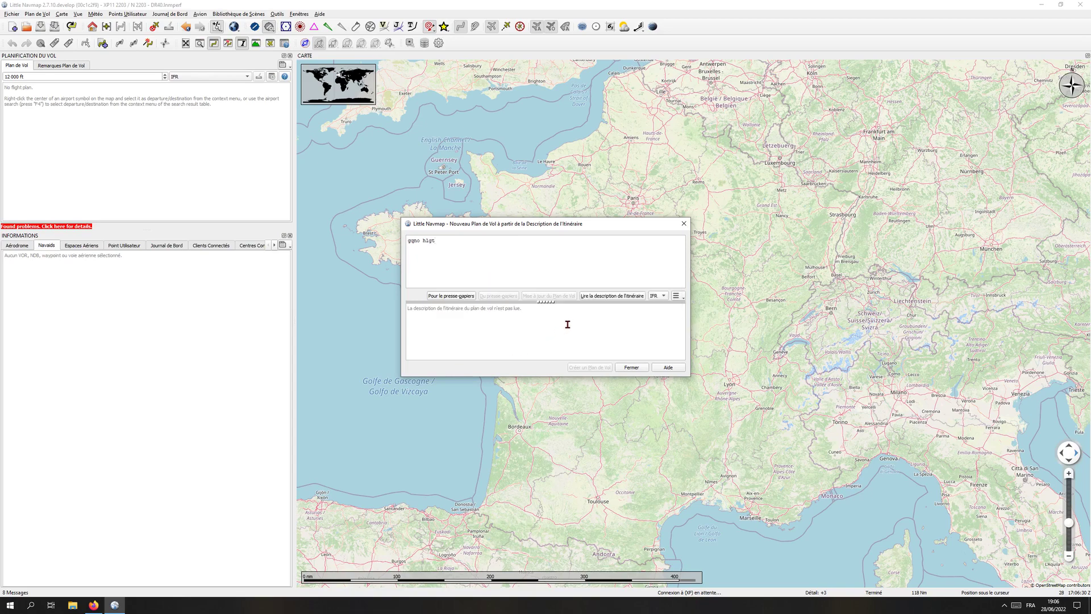
left_click(597, 296)
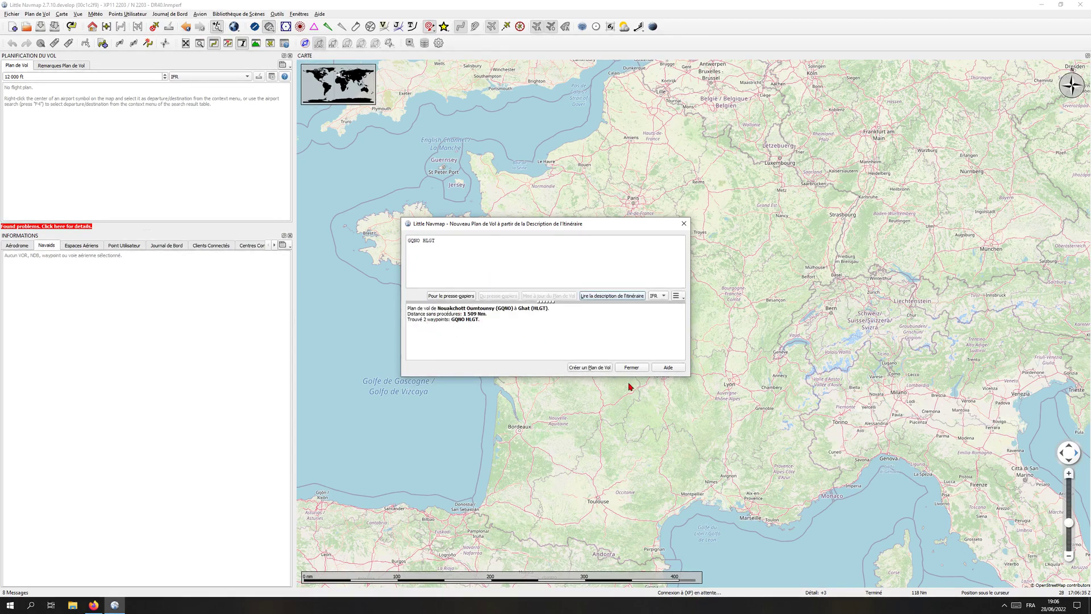
left_click(588, 368)
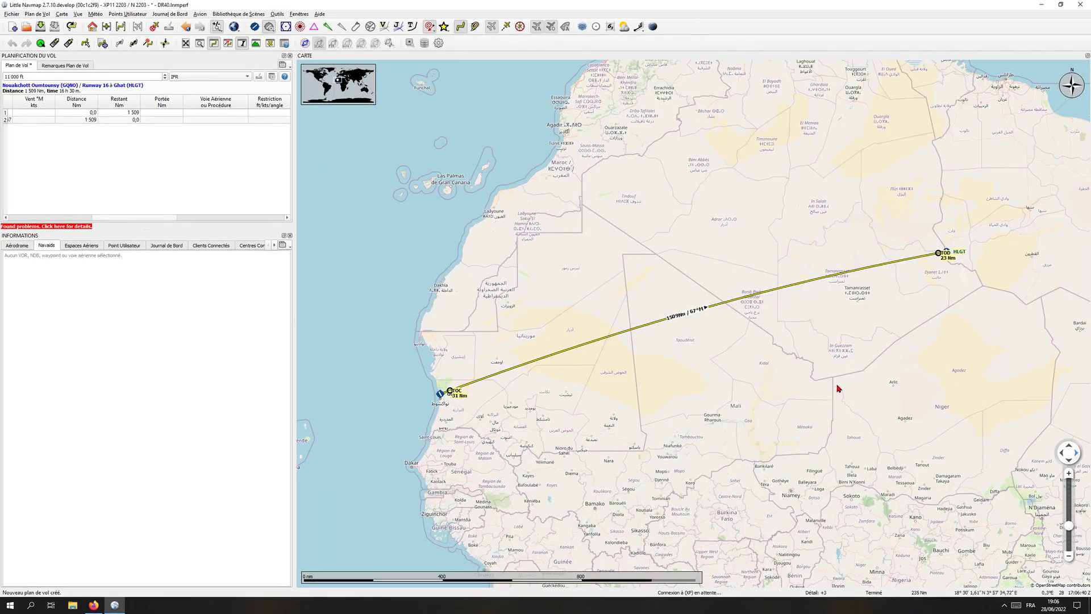
left_click_drag(839, 381, 805, 382)
left_click_drag(102, 217, 3, 217)
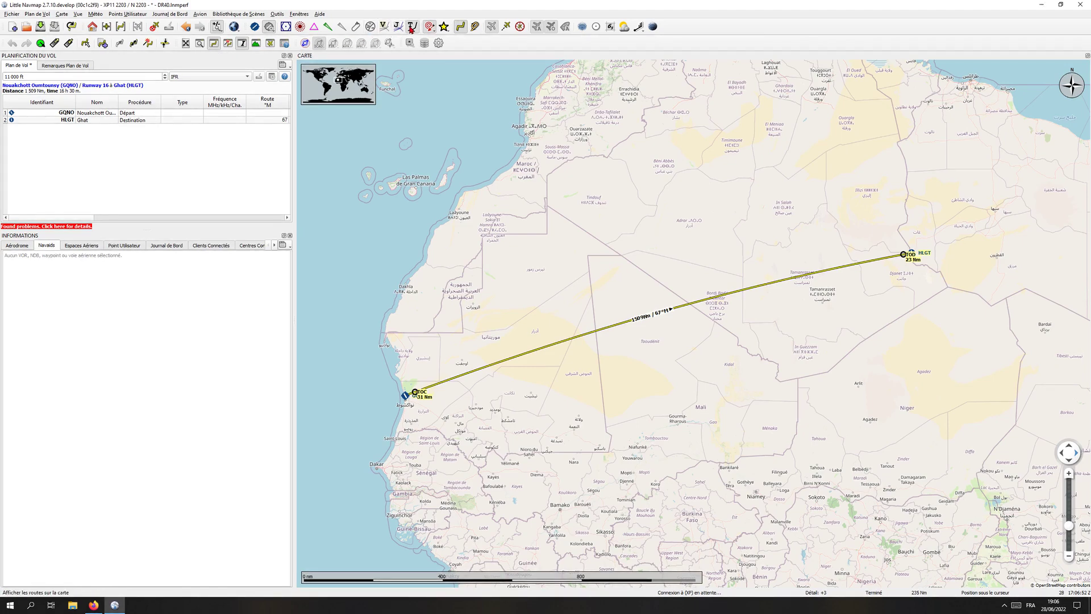
Display the Jet airways on the map and set the GQNO–HLGT plan's cruise altitude to 28 000 ft.
left_click(399, 26)
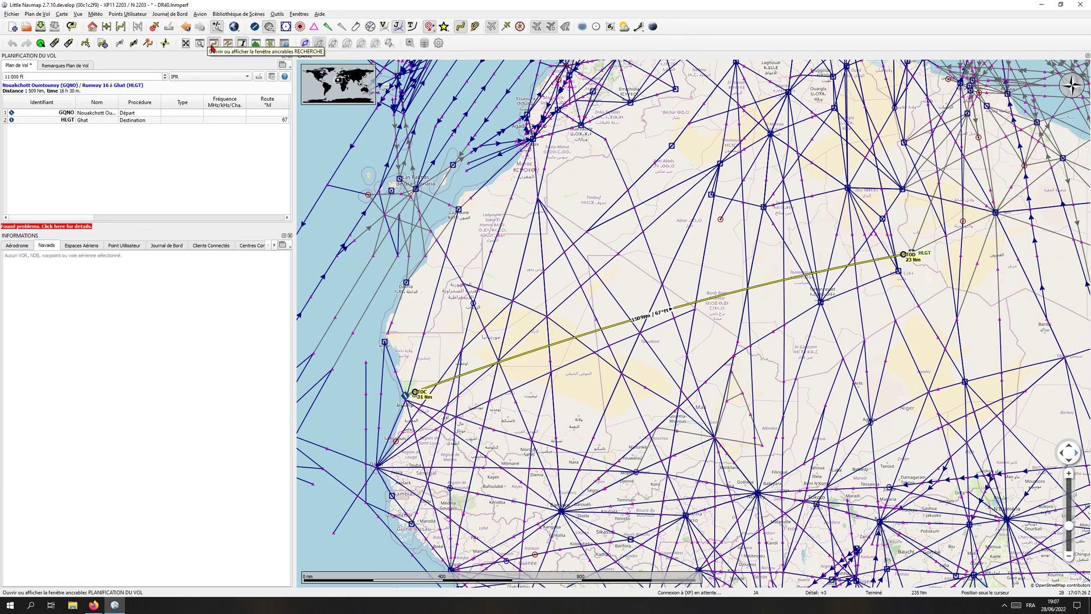
left_click(228, 43)
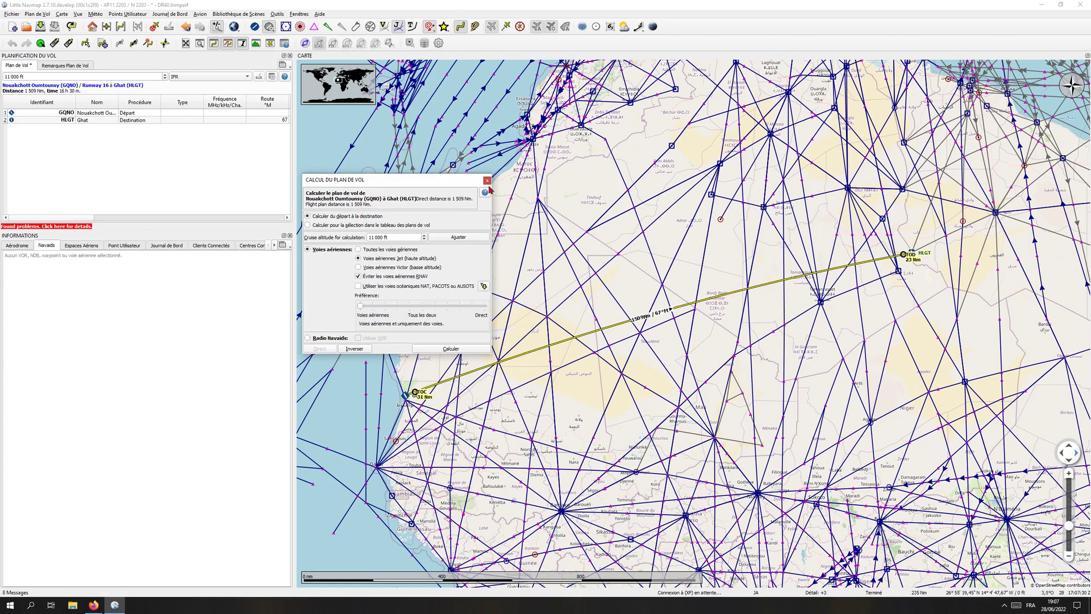
left_click(487, 181)
left_click_drag(11, 76, 2, 76)
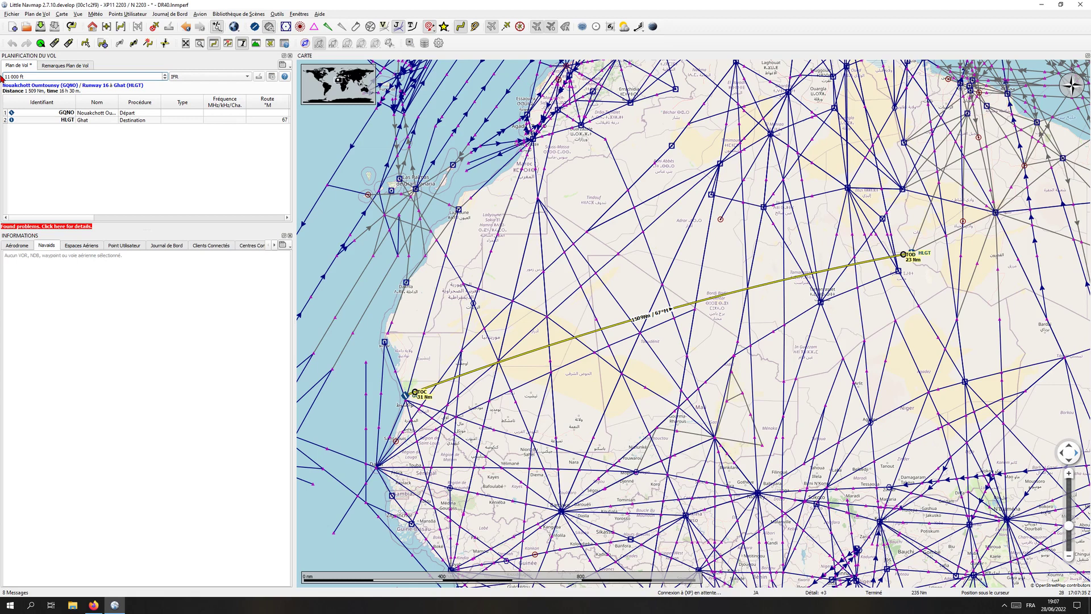
key("BackSpace")
left_click(41, 150)
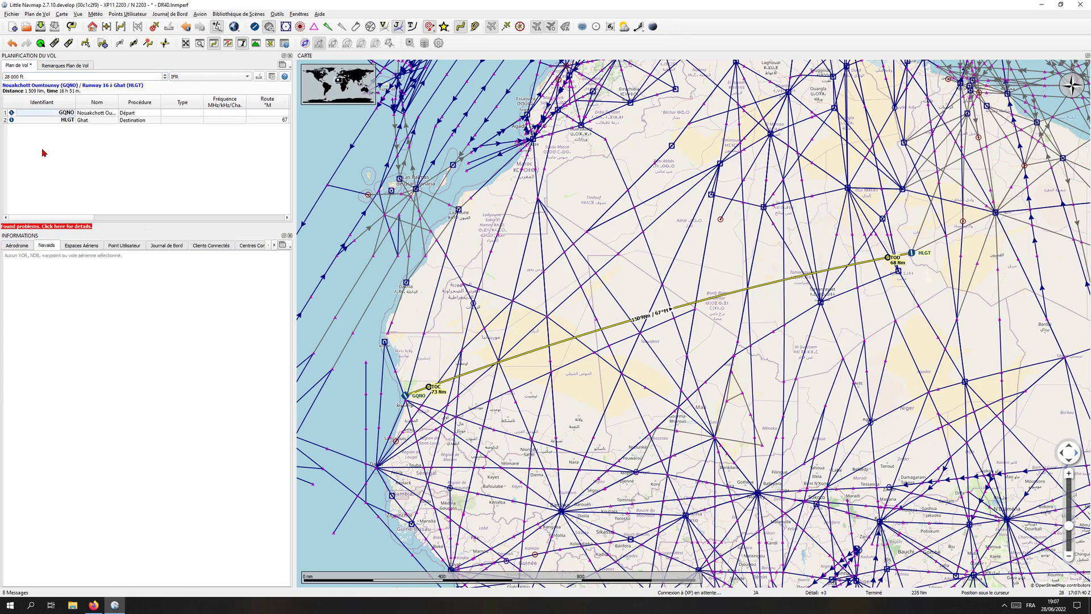
left_click(363, 214)
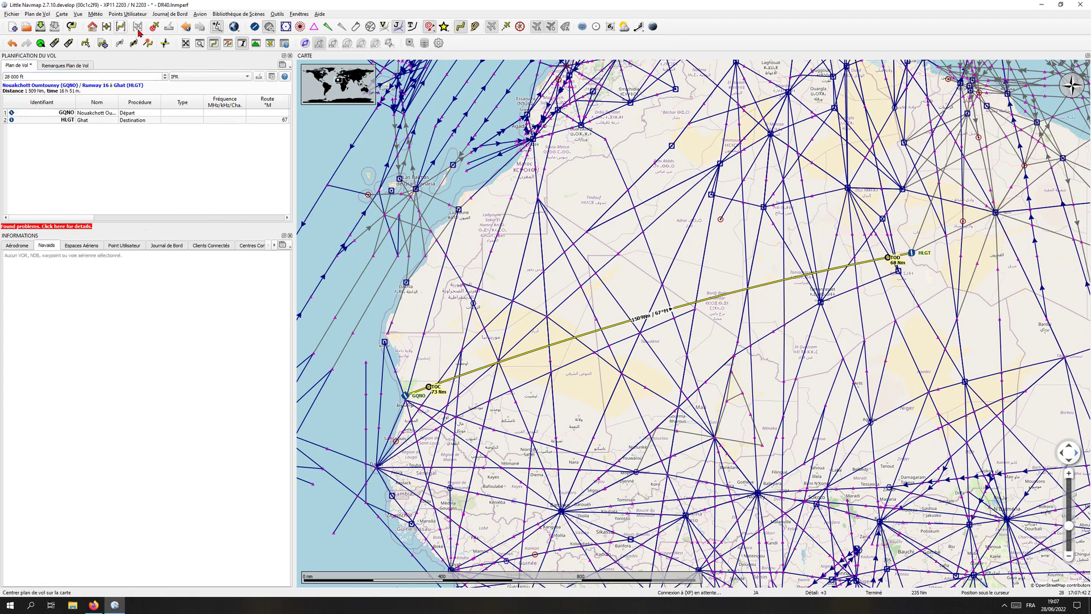
Calculate the GQNO–HLGT route on Jet airways at 28 000 ft without avoiding RNAV airways, keeping the calculation window clear of the map.
left_click(150, 44)
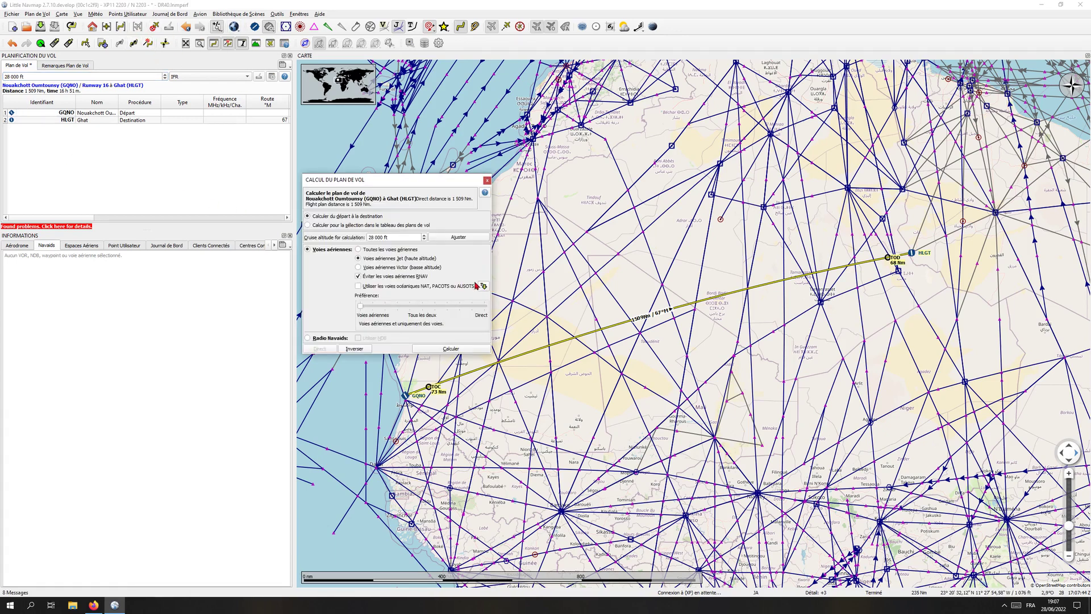
left_click(359, 277)
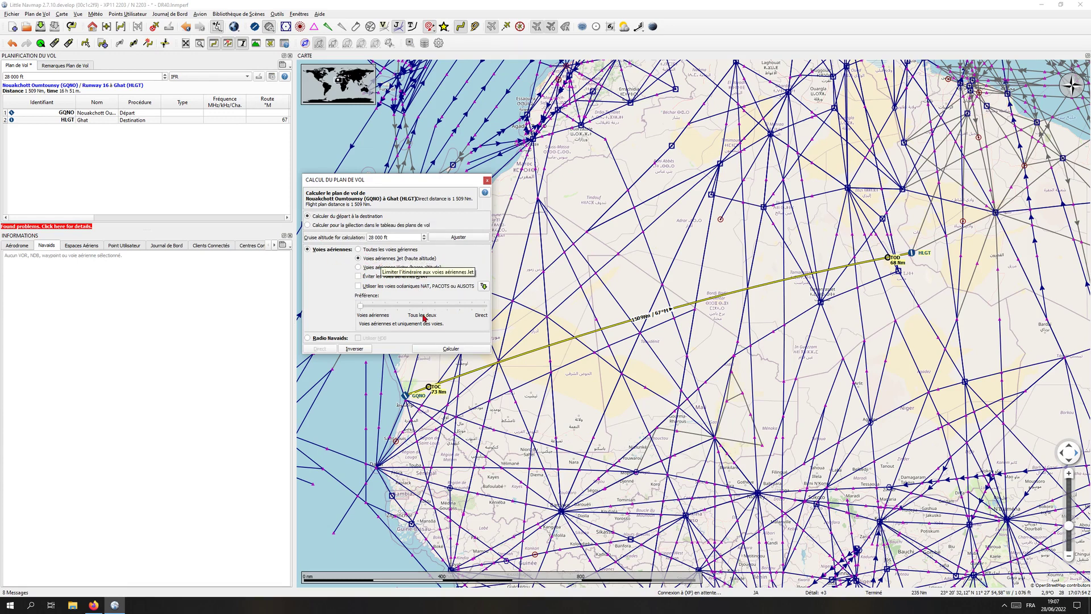
left_click(424, 351)
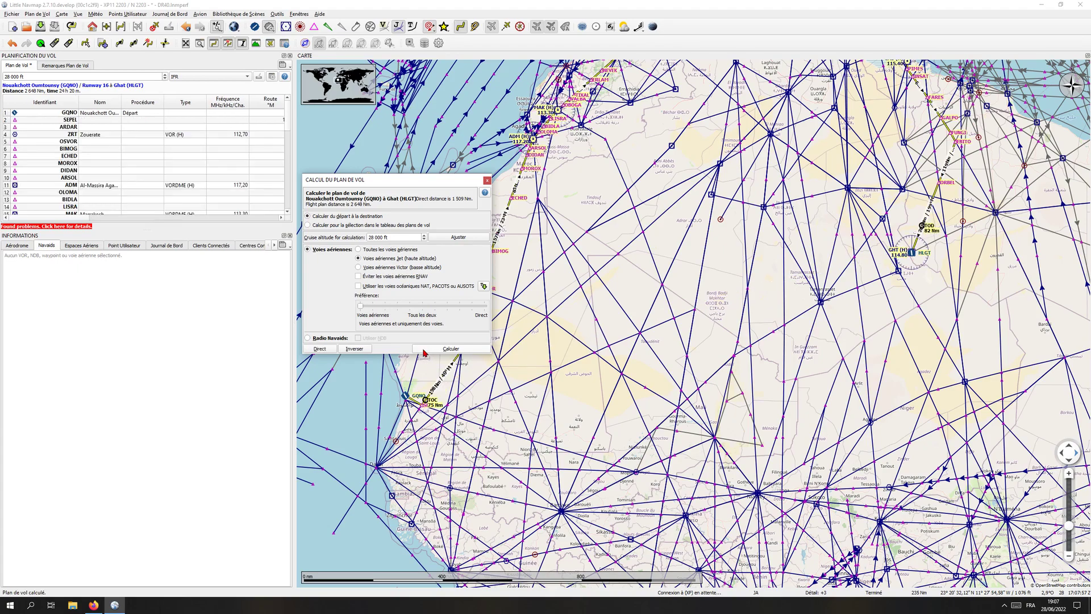
left_click_drag(419, 185, 283, 301)
left_click_drag(764, 263, 755, 366)
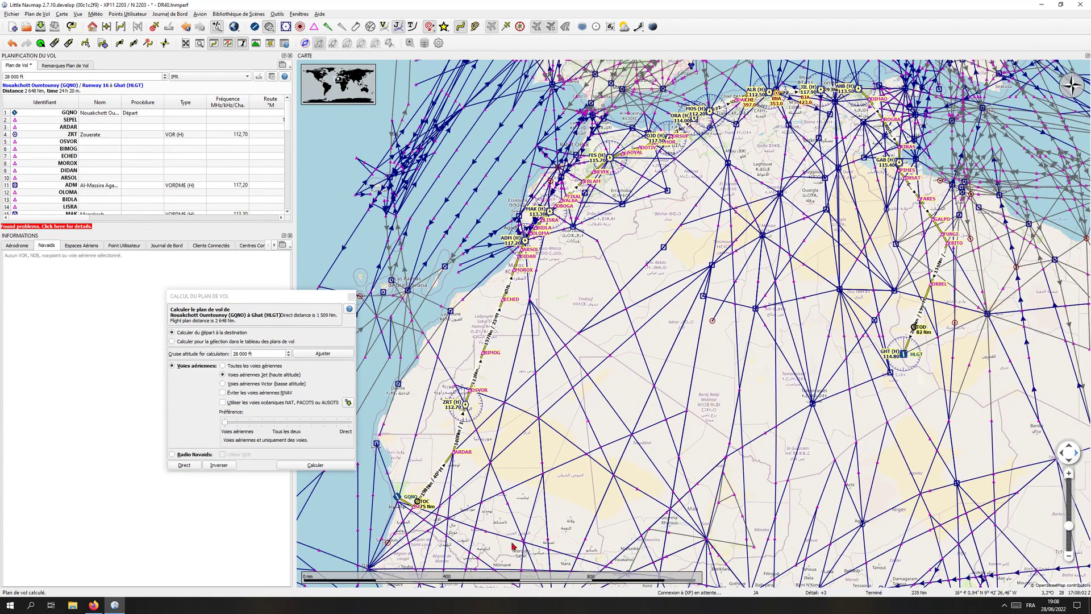
Hide the Jet airways on the map and inspect the calculated GQNO–HLGT route.
left_click(413, 27)
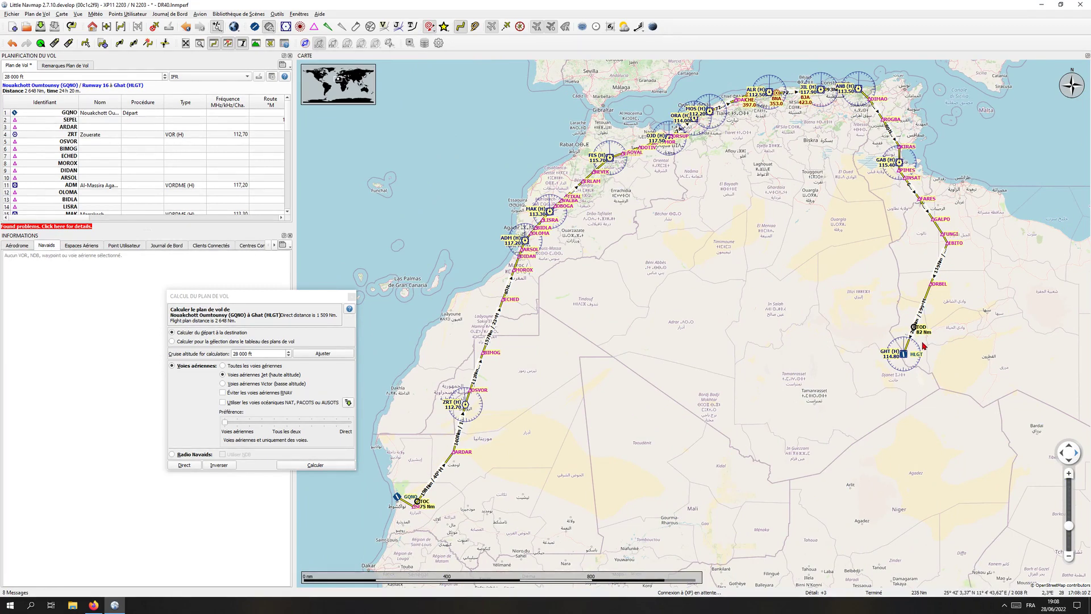
left_click_drag(658, 310, 658, 323)
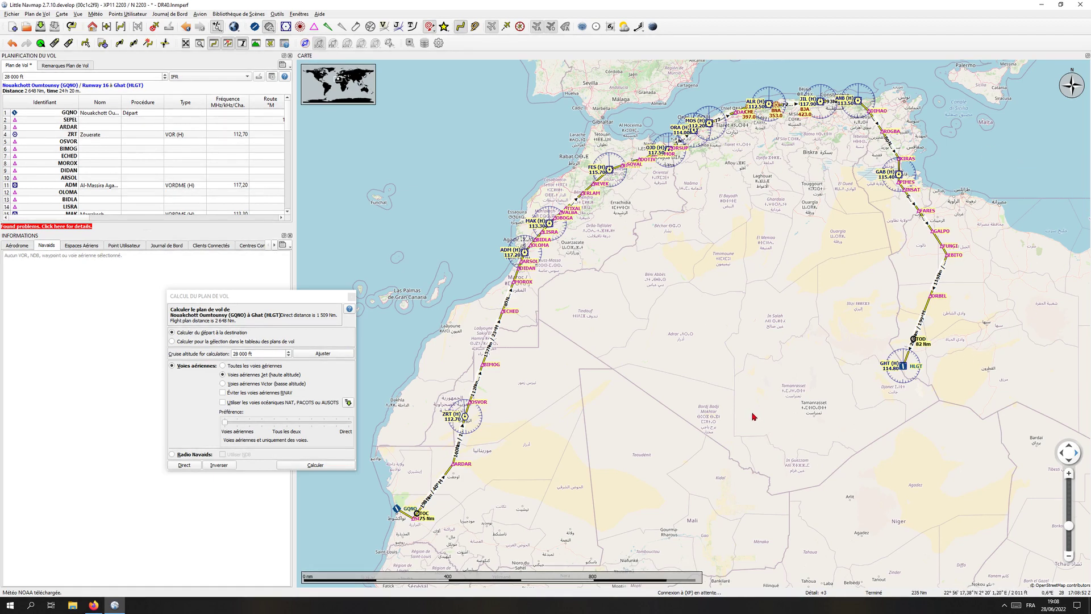
left_click_drag(779, 350, 779, 360)
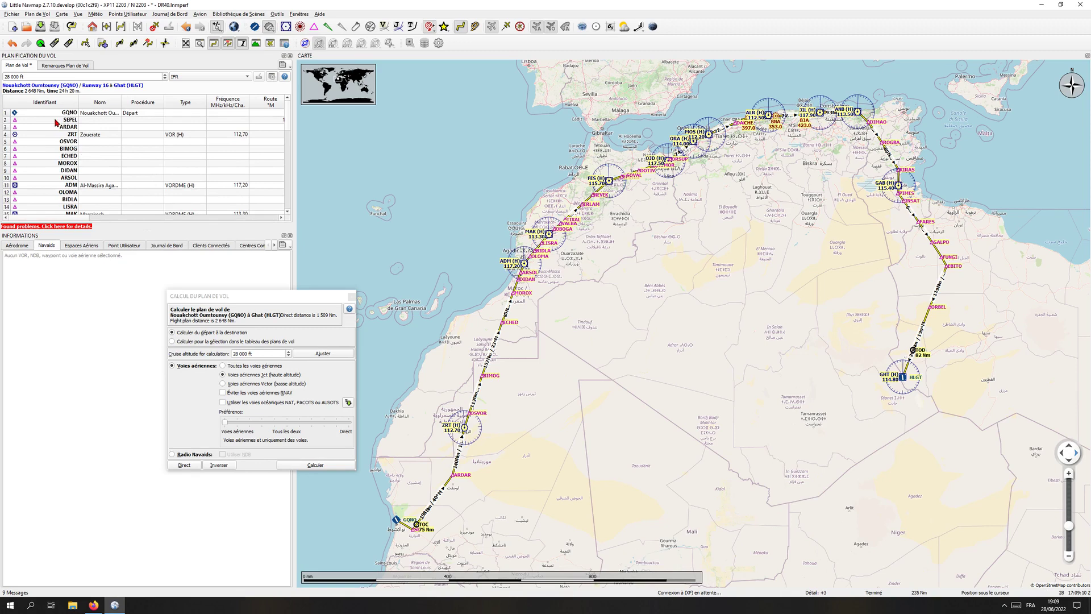
Delete all intermediate waypoints between GQNO and HLGT from the flight plan.
scroll(56, 122, "down", 12)
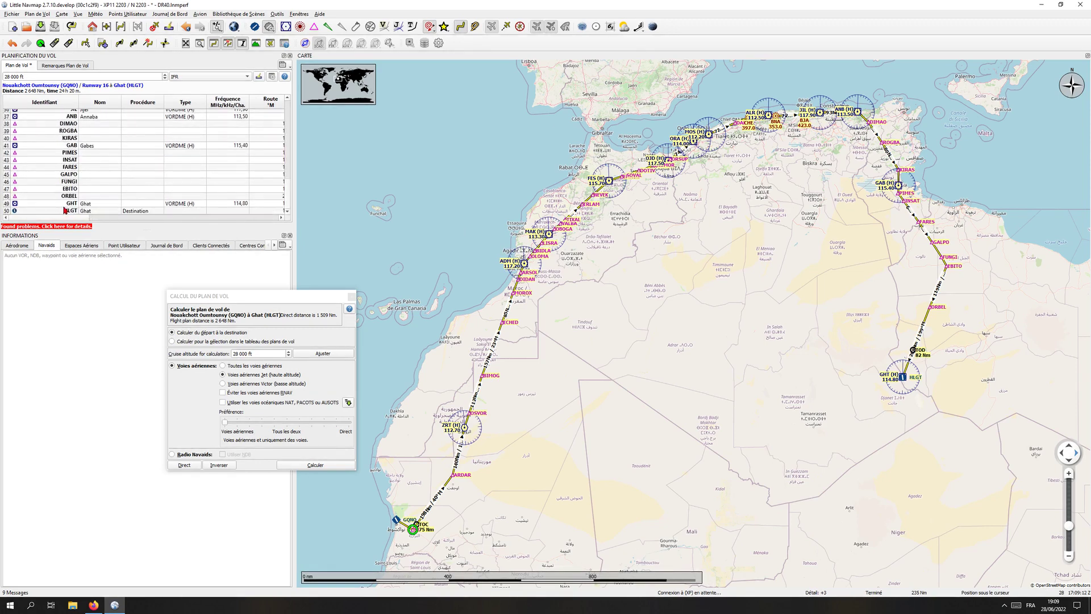
left_click(66, 205, "shift")
key("Delete")
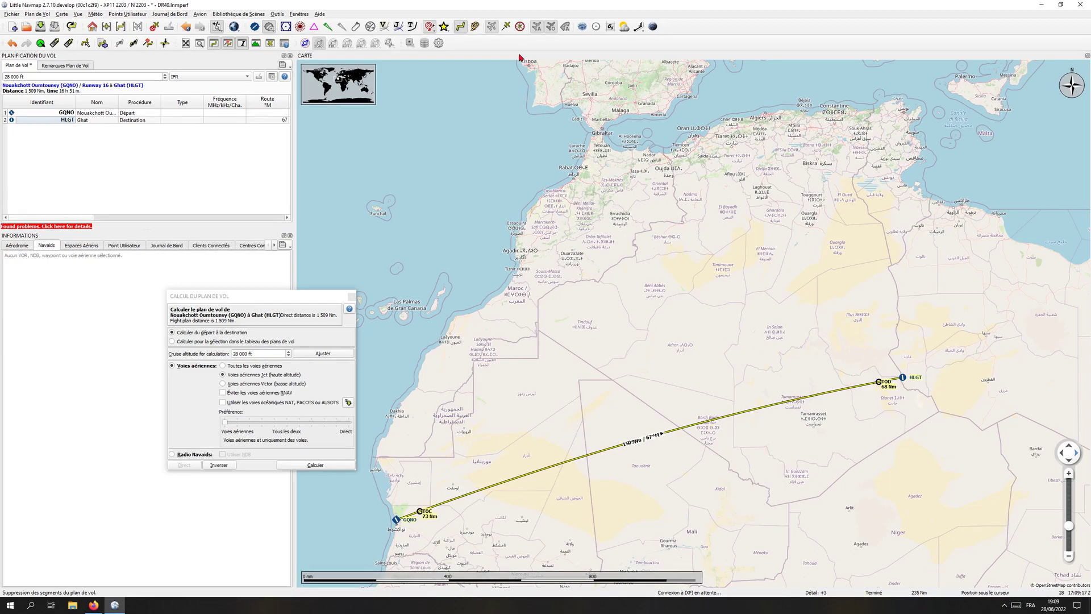
Display the Jet airways on the map and add waypoint IPOBA, at the end of airway UQ596, to the flight plan.
left_click(398, 26)
left_click_drag(617, 321, 642, 254)
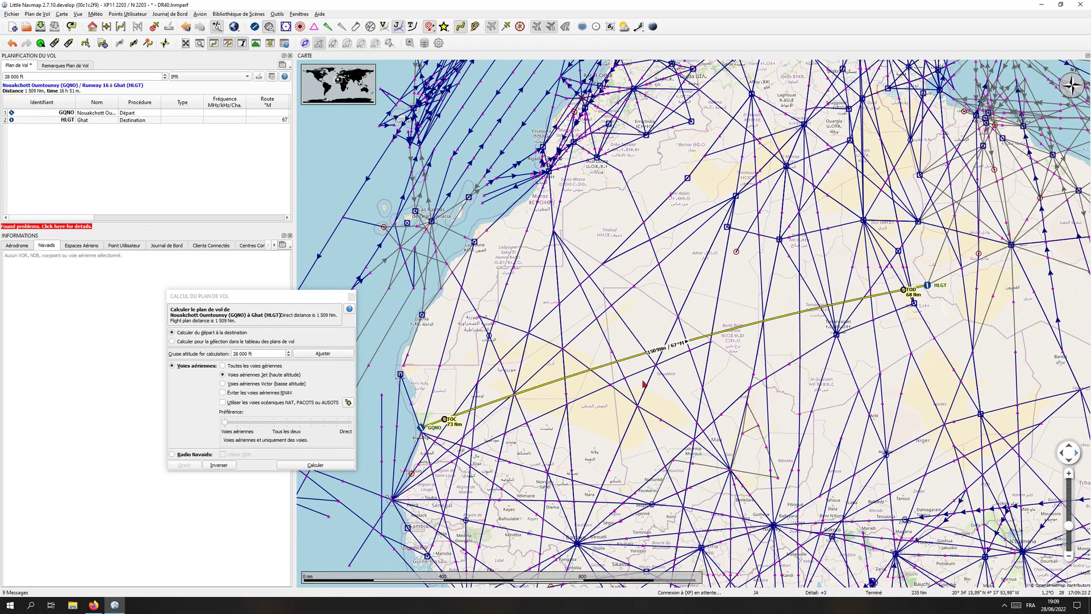
scroll(712, 344, "up", 2)
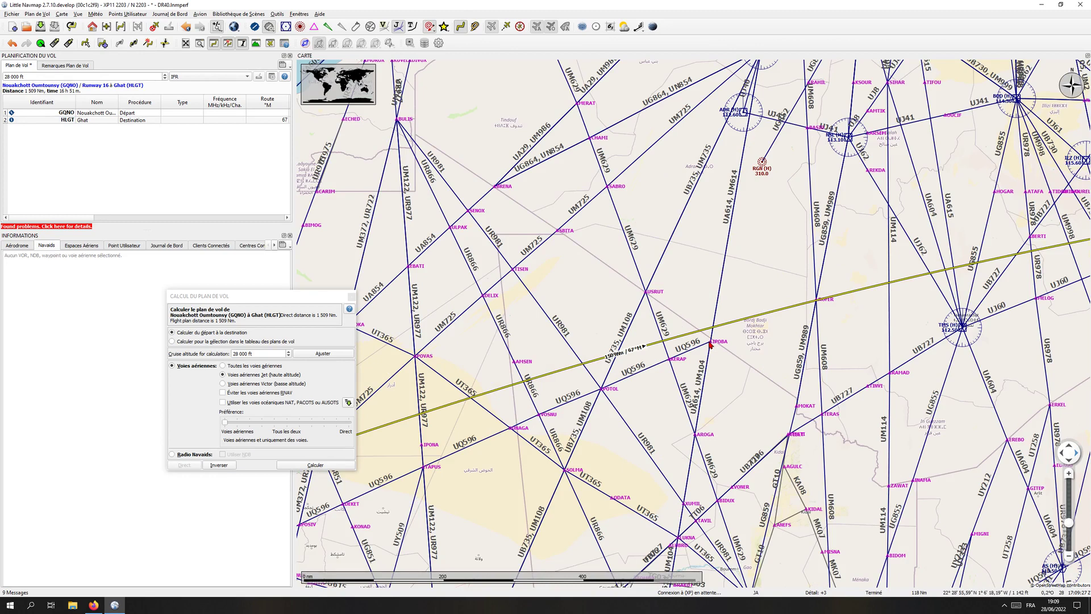
left_click_drag(471, 379, 667, 236)
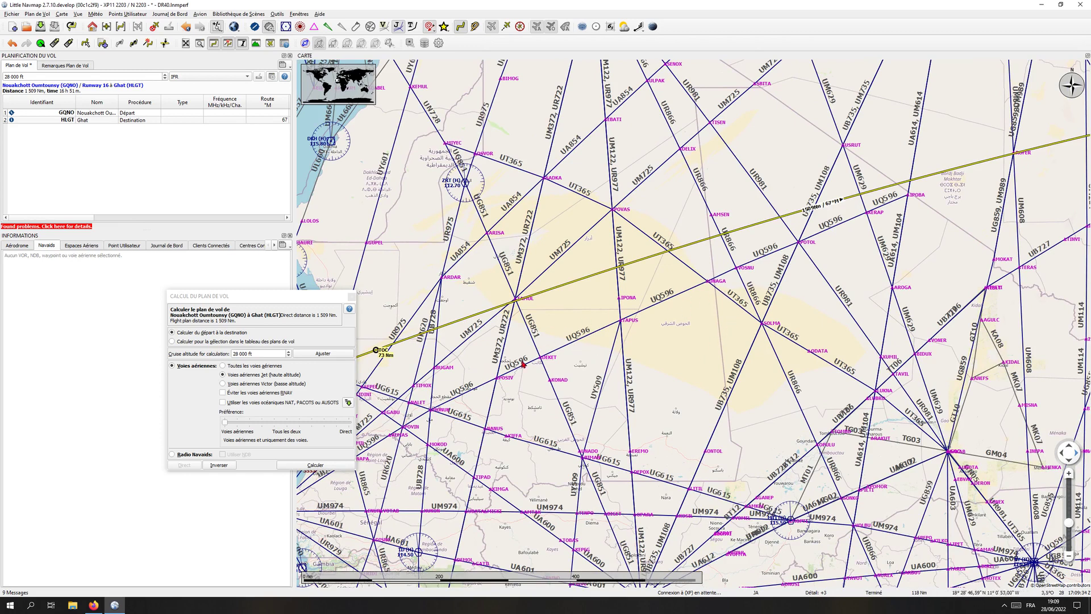
scroll(659, 347, "down", 2)
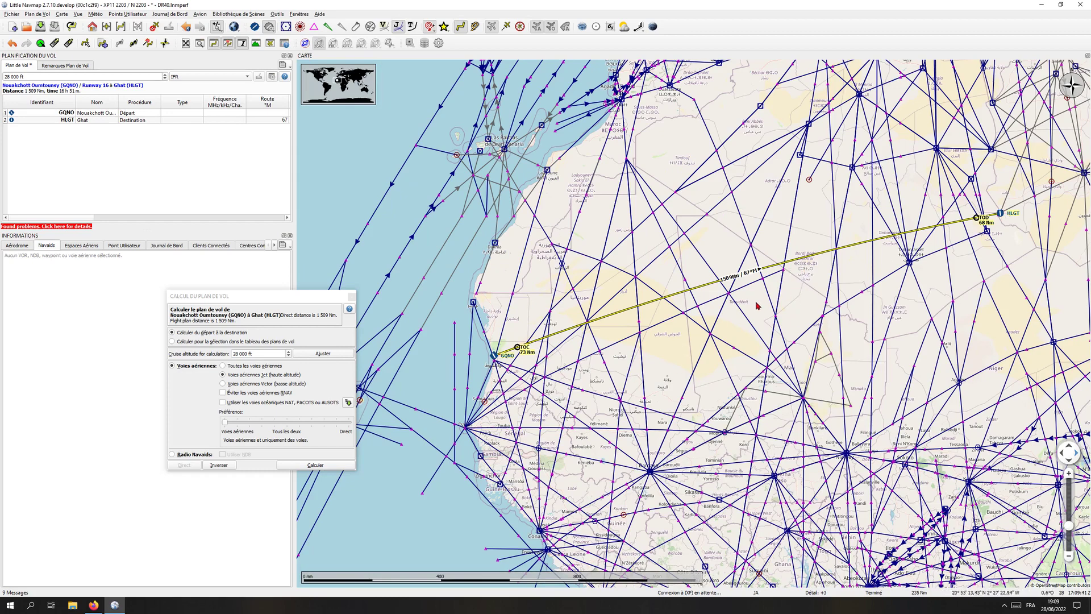
scroll(756, 306, "up", 2)
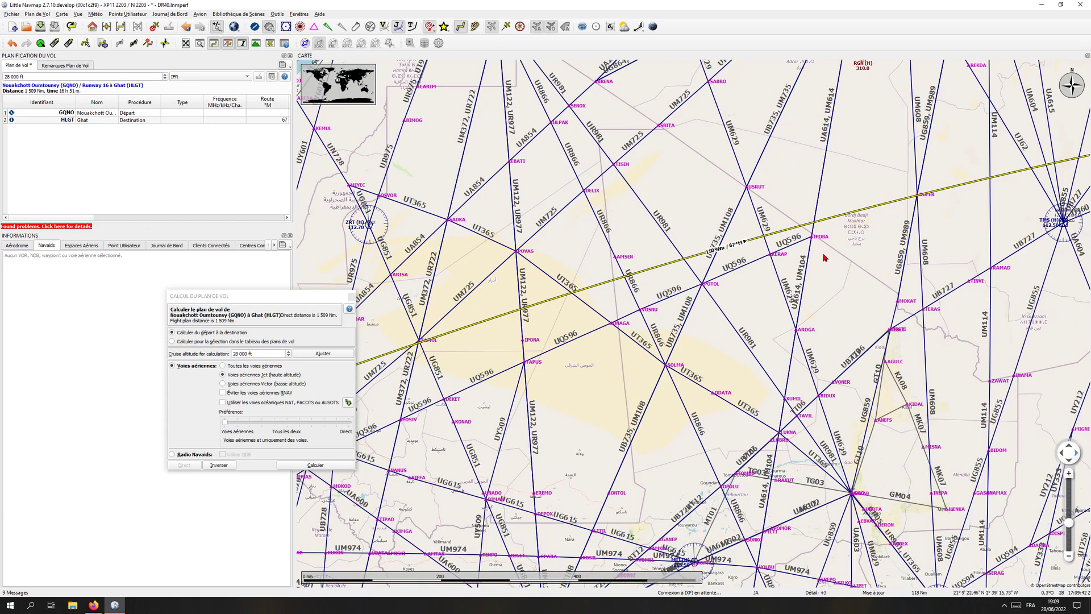
scroll(815, 245, "up", 2)
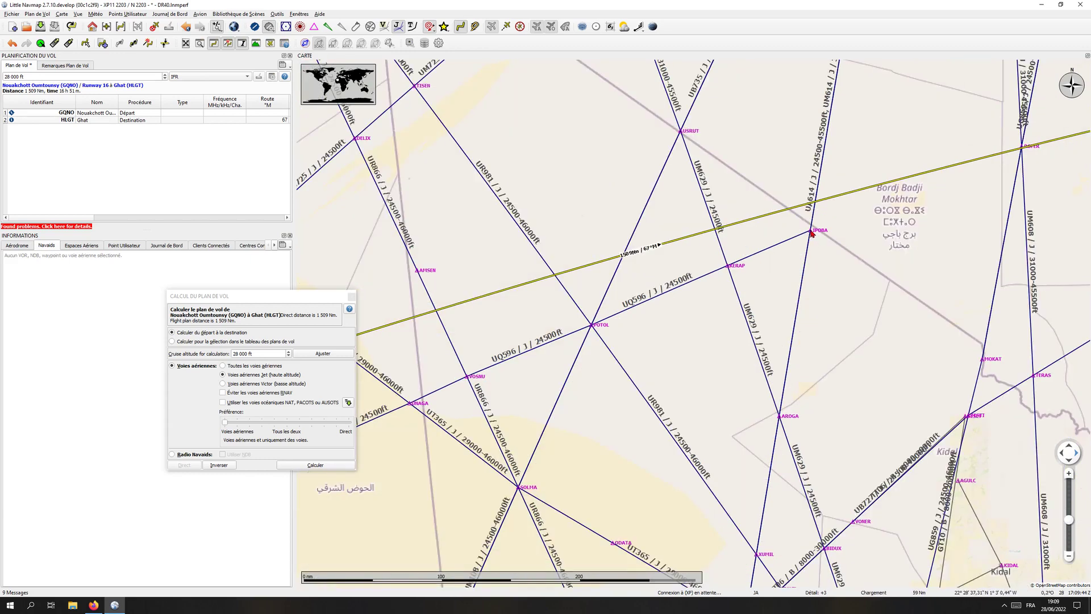
right_click(811, 232)
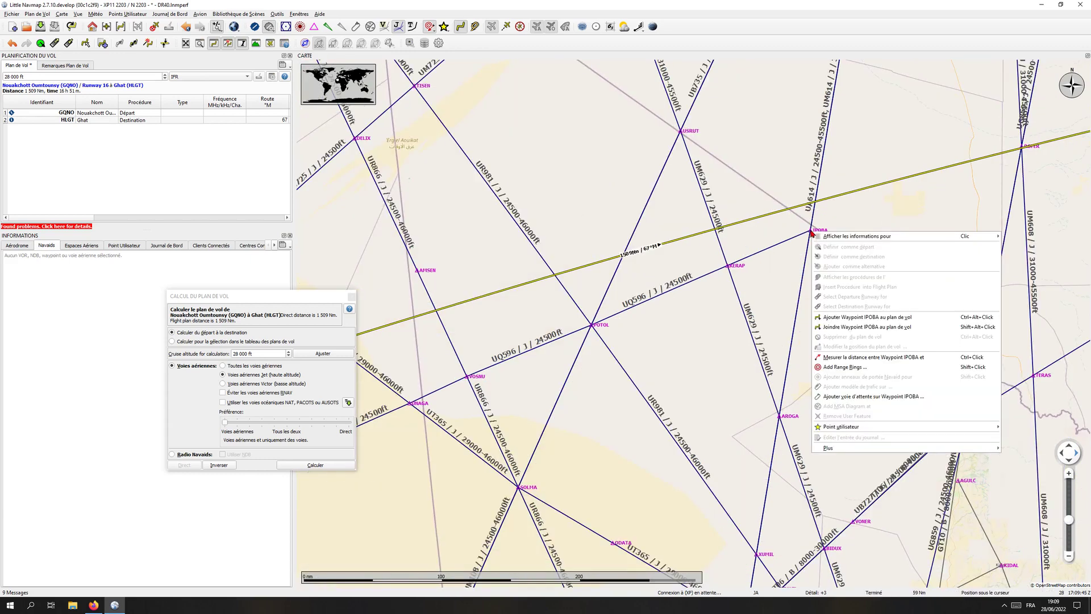
left_click(828, 317)
Calculate only the selected GQNO–IPOBA segment on Jet airways at 28 000 ft, with the preference on airways only.
scroll(679, 409, "down", 2)
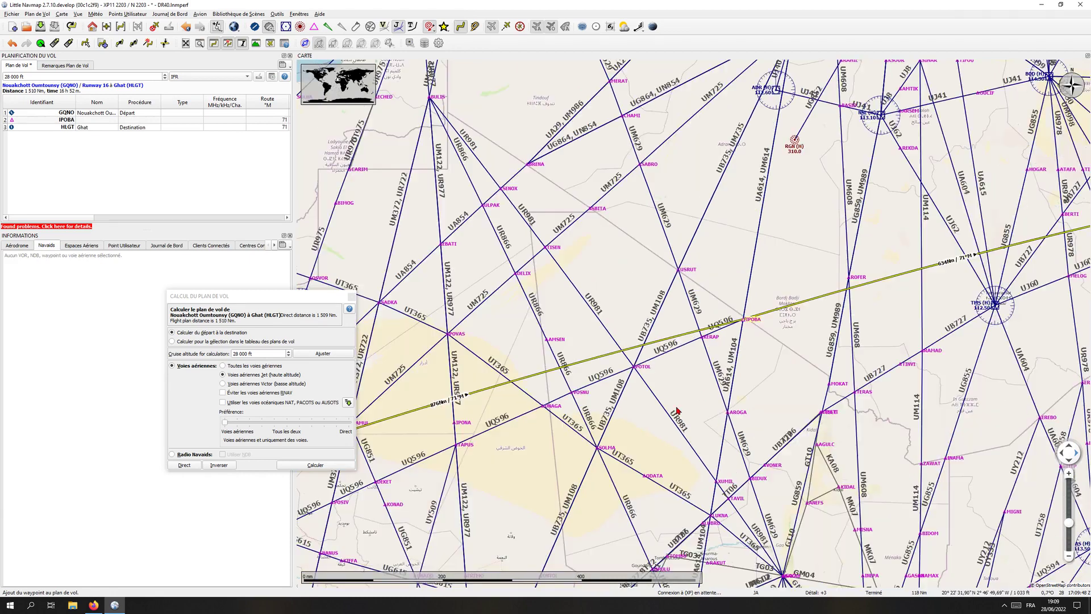
scroll(677, 410, "down", 2)
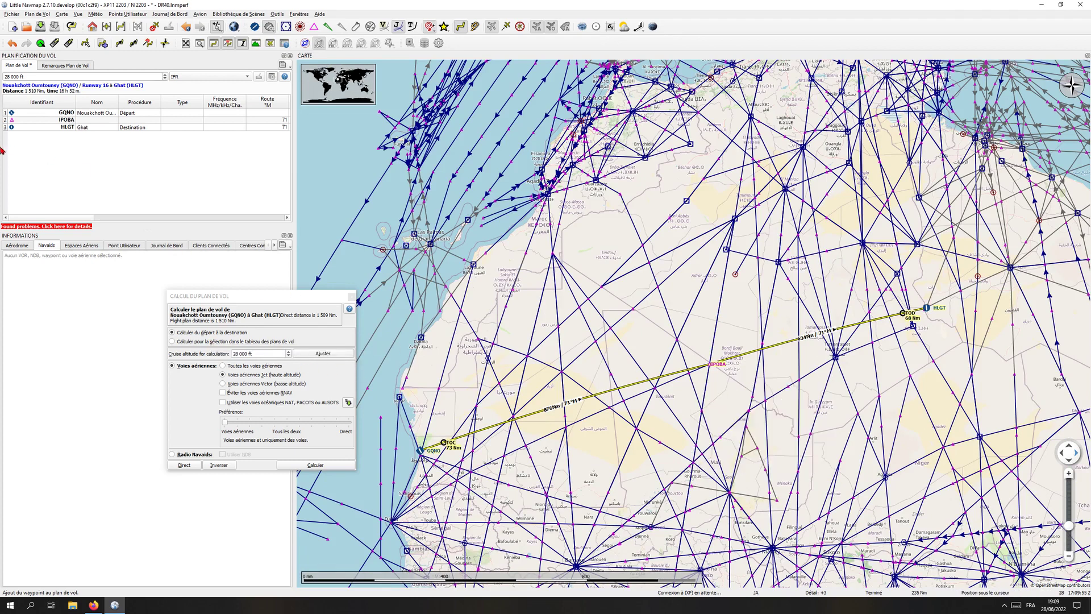
left_click(21, 114)
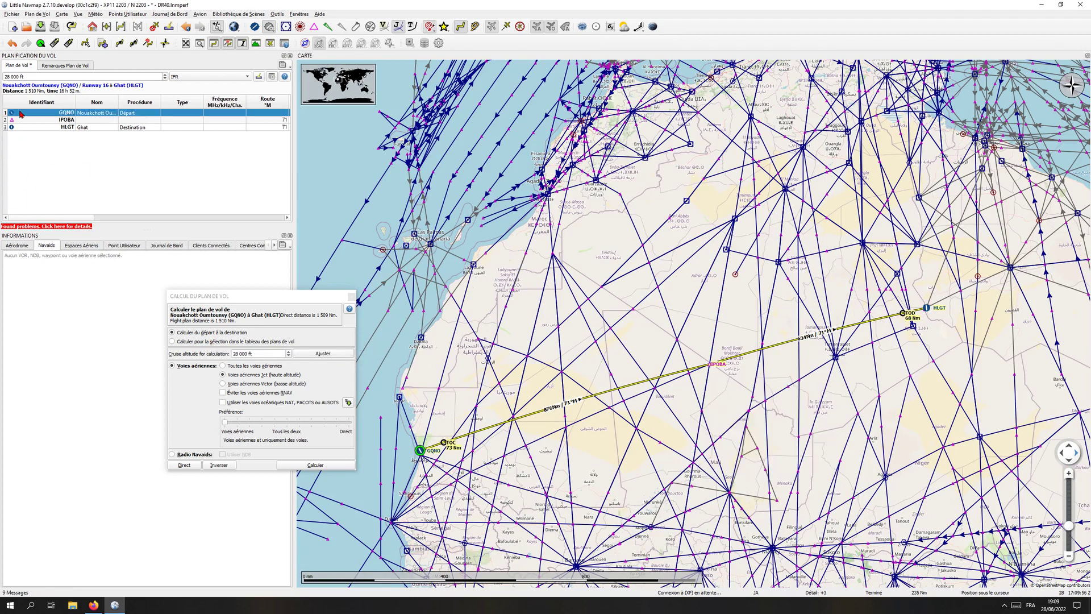
left_click(25, 121, "shift")
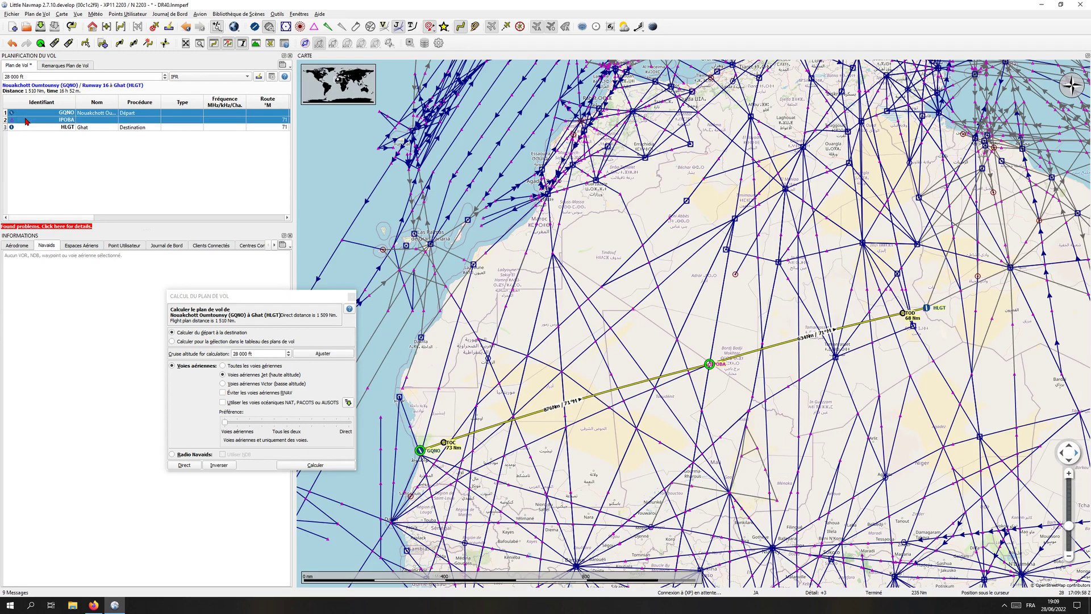
left_click(173, 341)
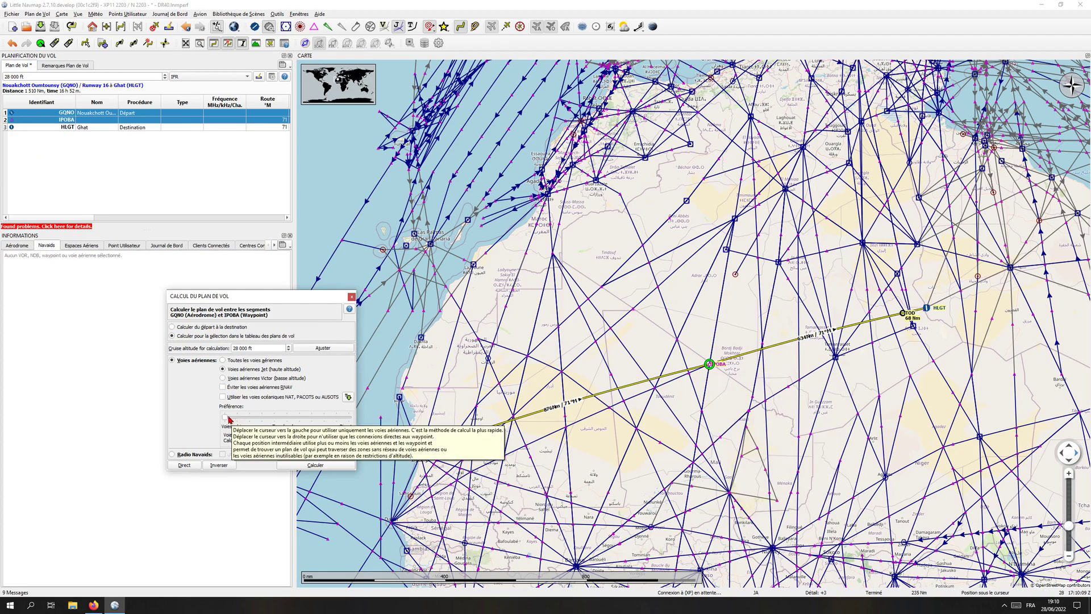
left_click(291, 464)
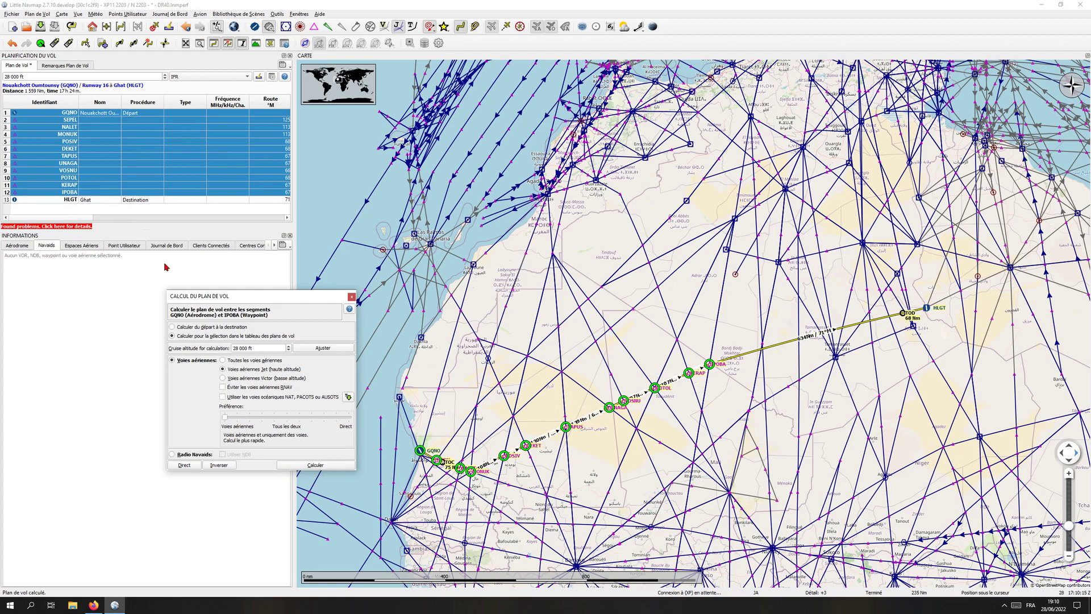
Calculate the selected IPOBA–HLGT segment with the preference set fully to direct waypoint connections.
left_click(58, 194)
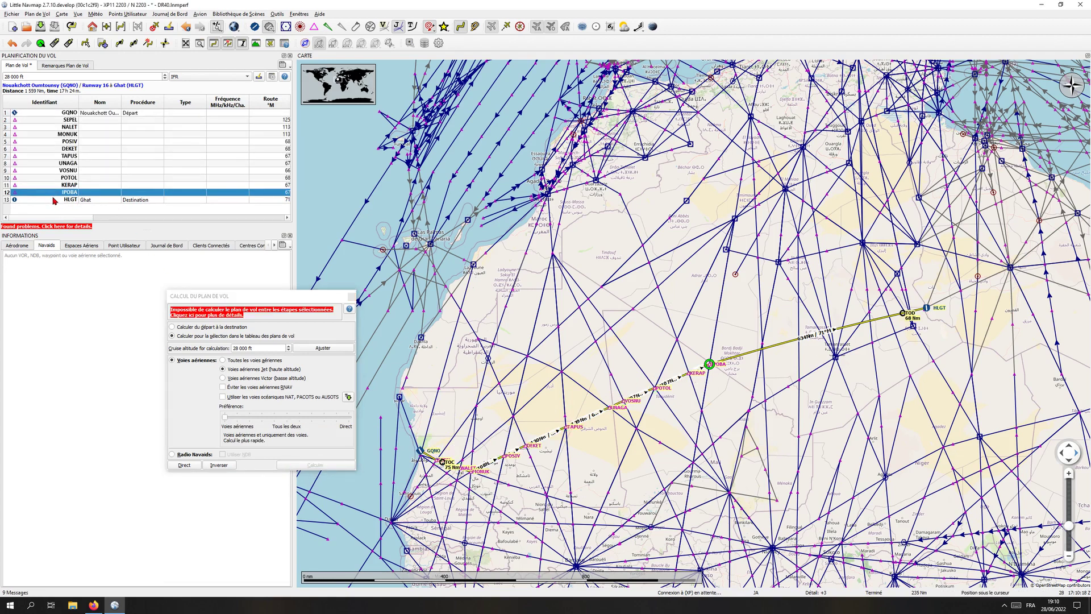
left_click(55, 200, "shift")
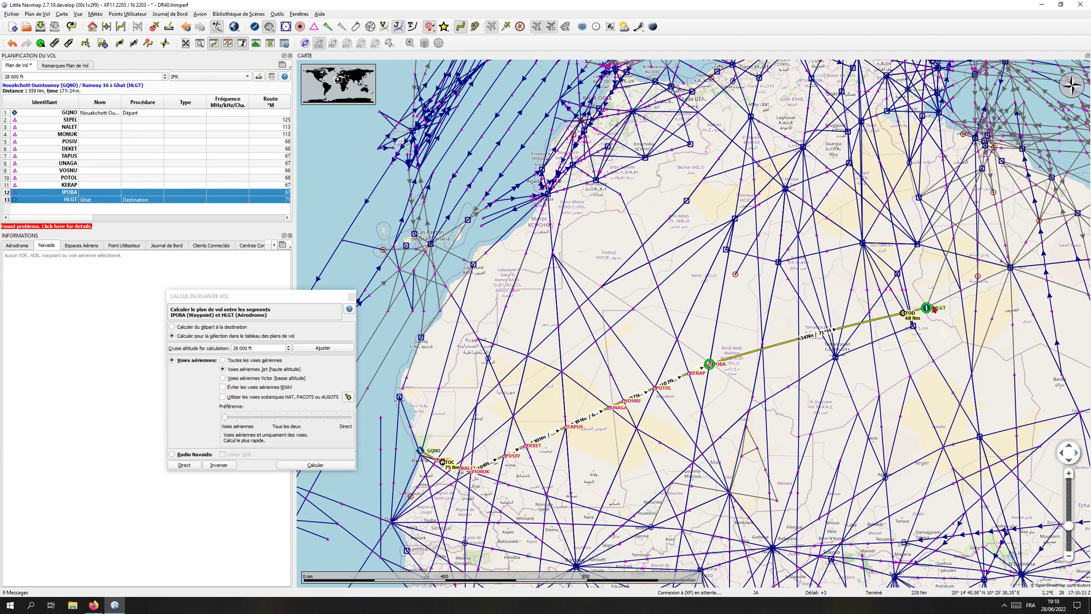
left_click_drag(225, 417, 375, 419)
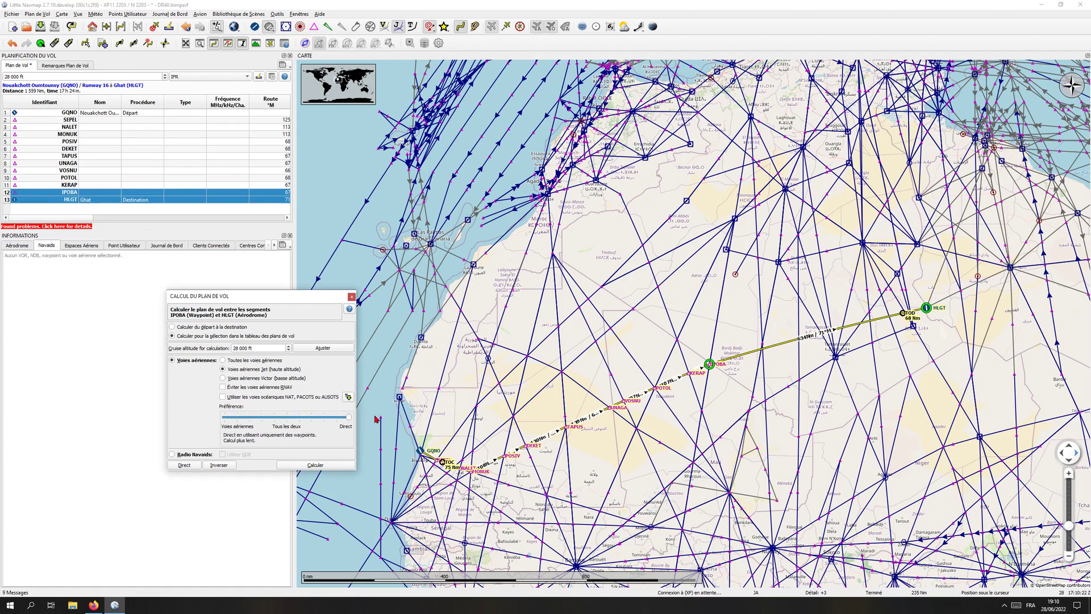
left_click(343, 464)
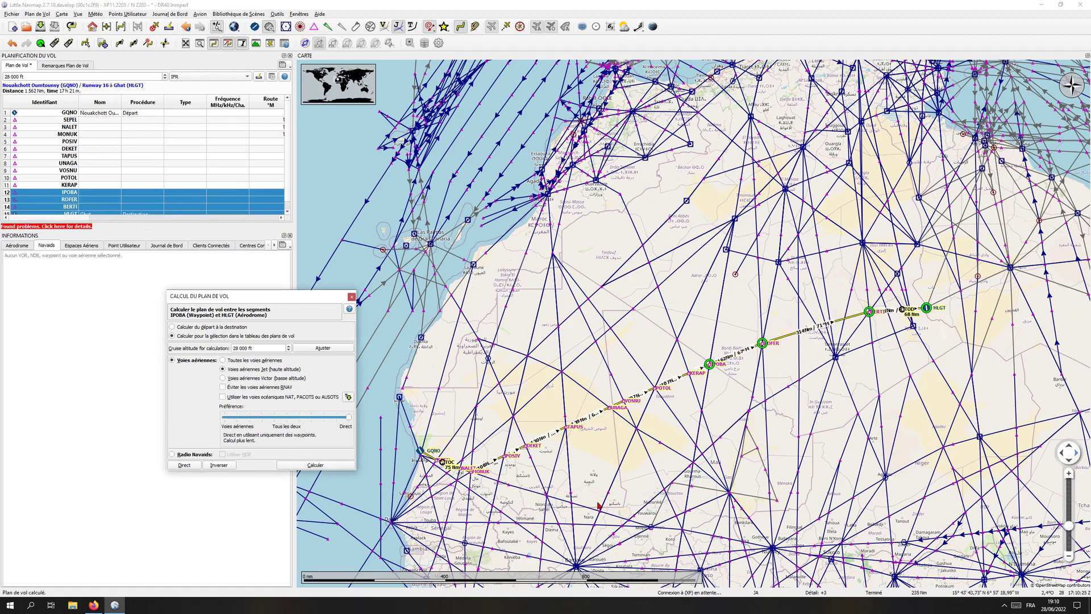
Hide the Jet airways on the map and review the finished route and its leg distances in the flight plan table.
left_click_drag(611, 486, 656, 431)
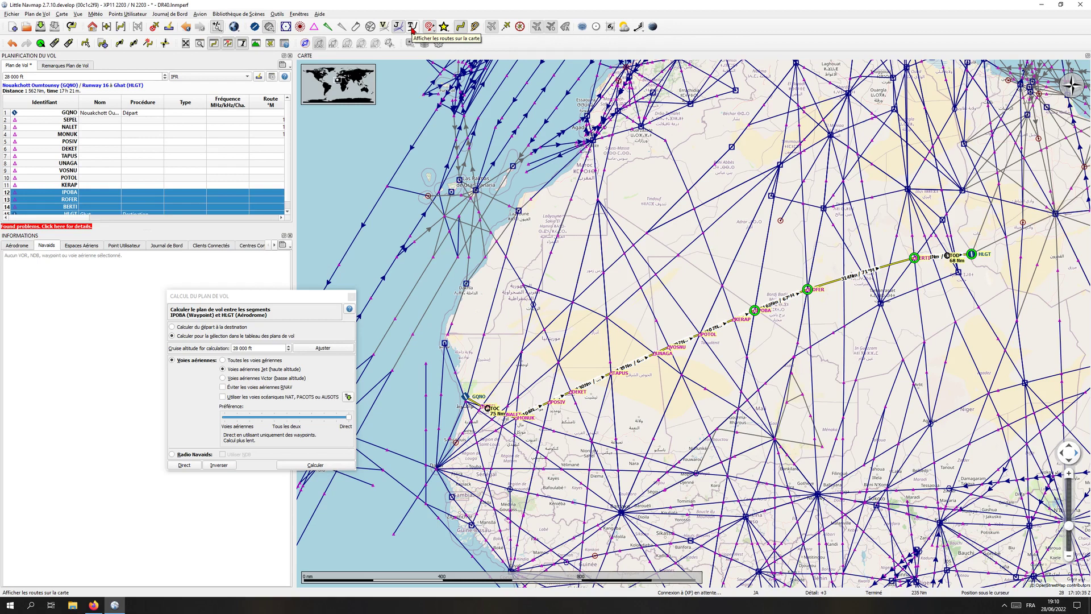
left_click(405, 27)
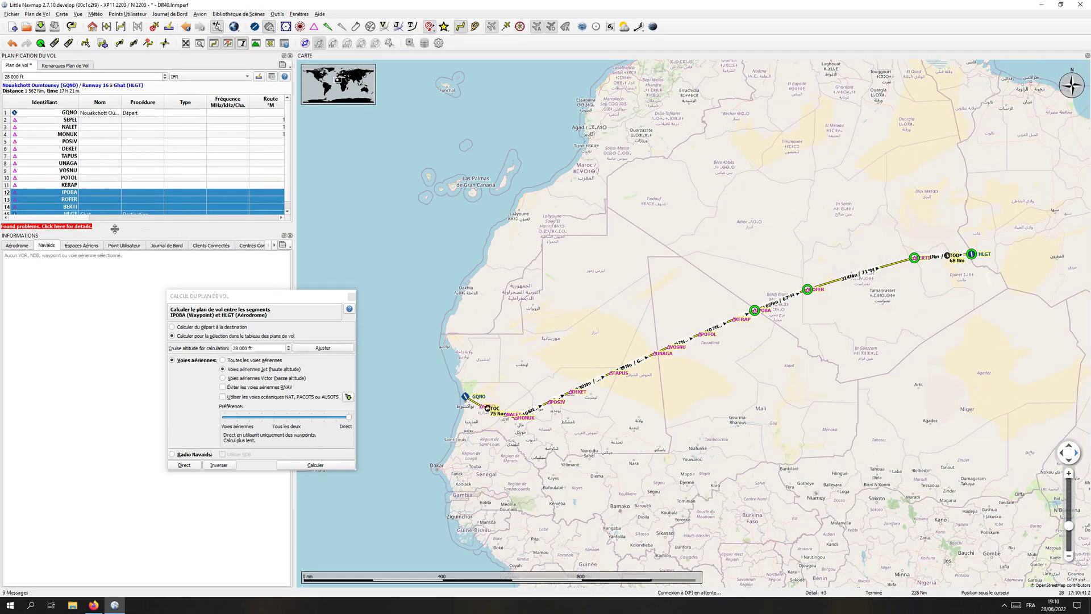
left_click_drag(74, 219, 134, 222)
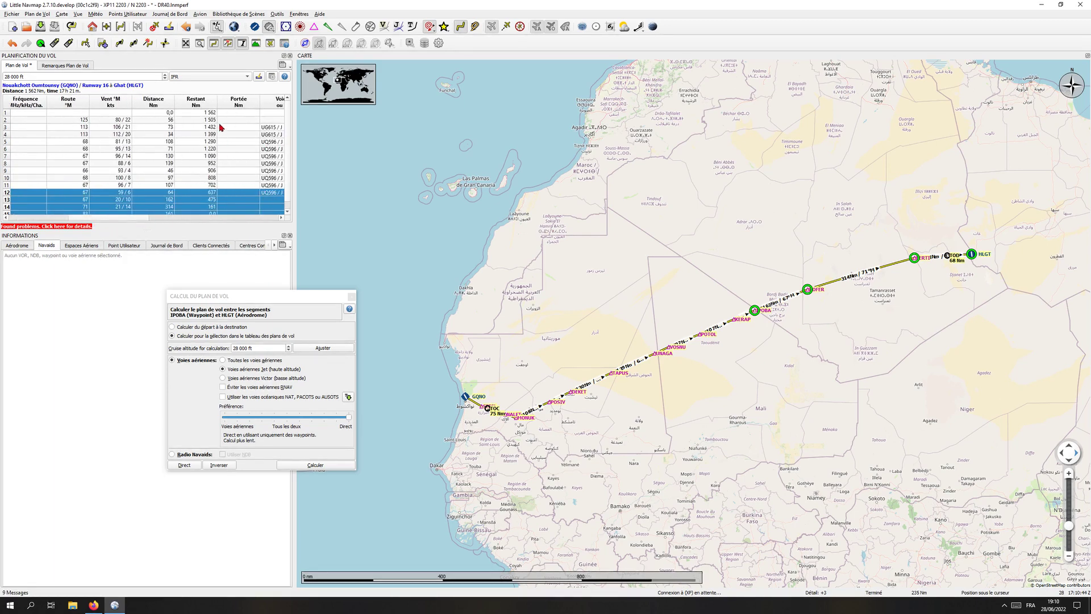
left_click(215, 115)
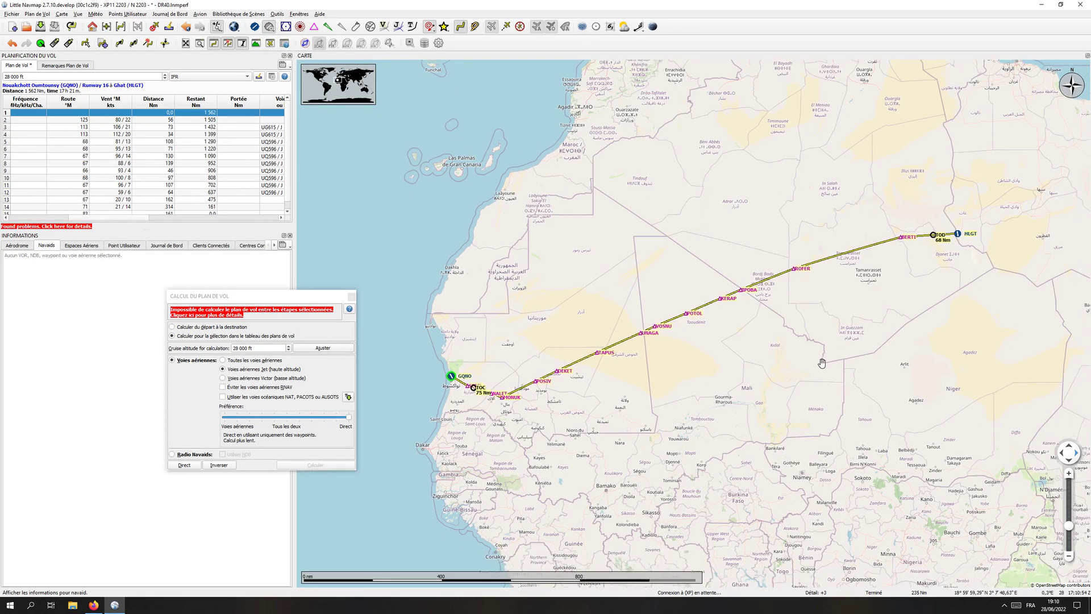
left_click_drag(837, 386, 822, 362)
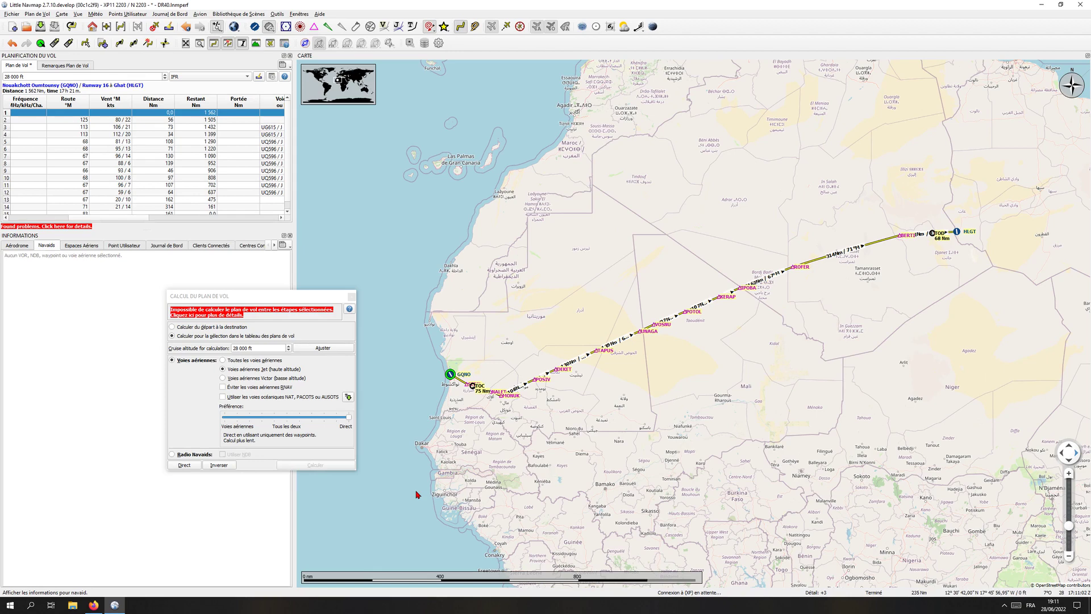
Set the calculation preference back to airways only, and check the airway and restriction columns for the legs around IPOBA.
left_click_drag(349, 417, 202, 416)
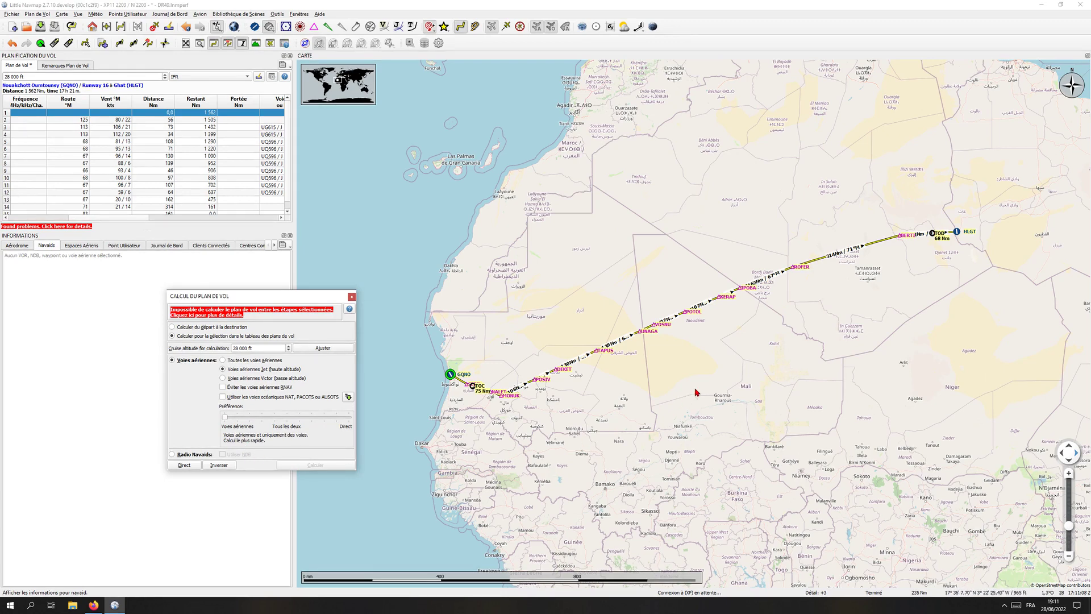
left_click_drag(696, 388, 696, 370)
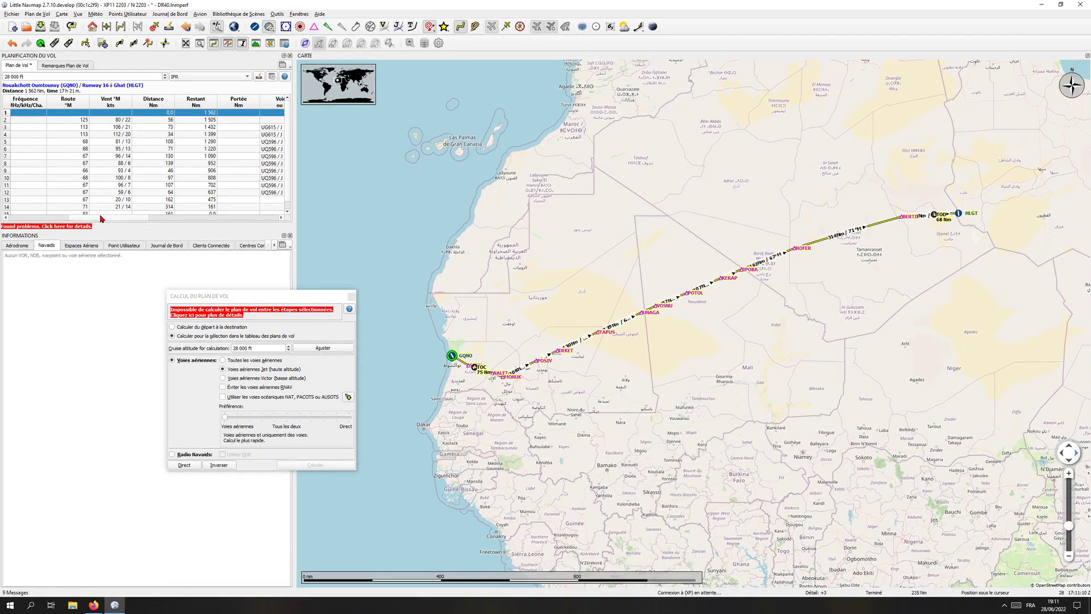
left_click_drag(101, 220, 130, 222)
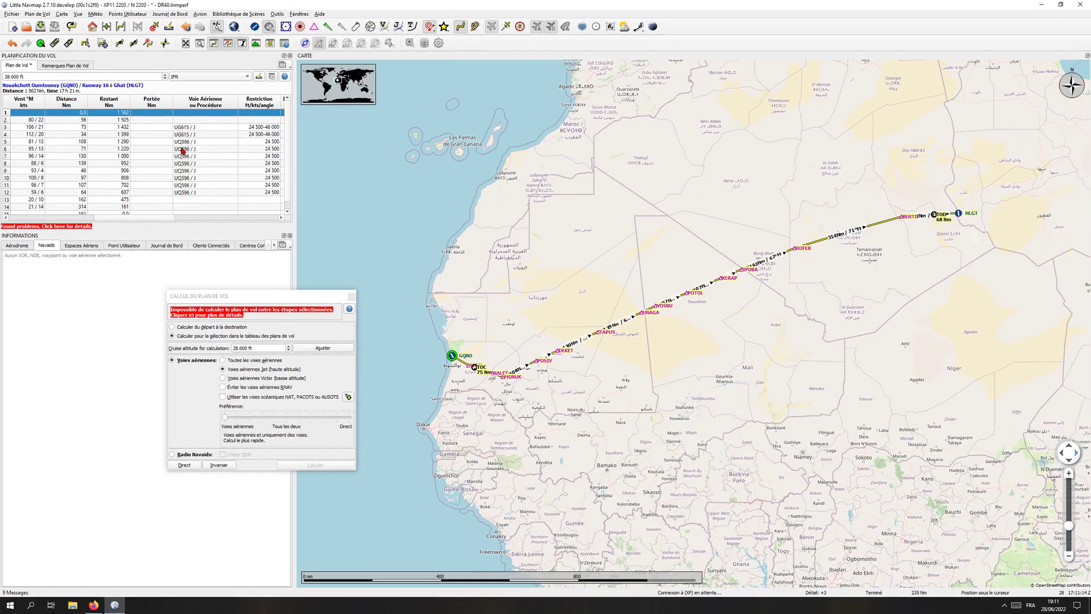
left_click(178, 193)
left_click(287, 211)
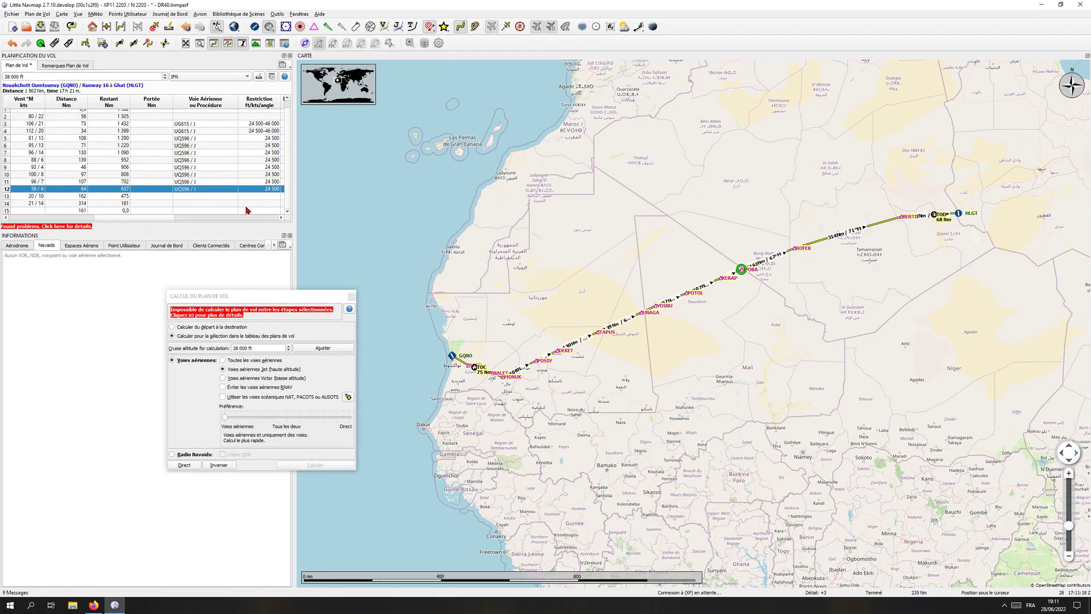
Check the last three legs to HLGT in the flight plan table and close the route calculation window.
left_click(219, 196)
left_click(218, 203)
left_click(219, 210)
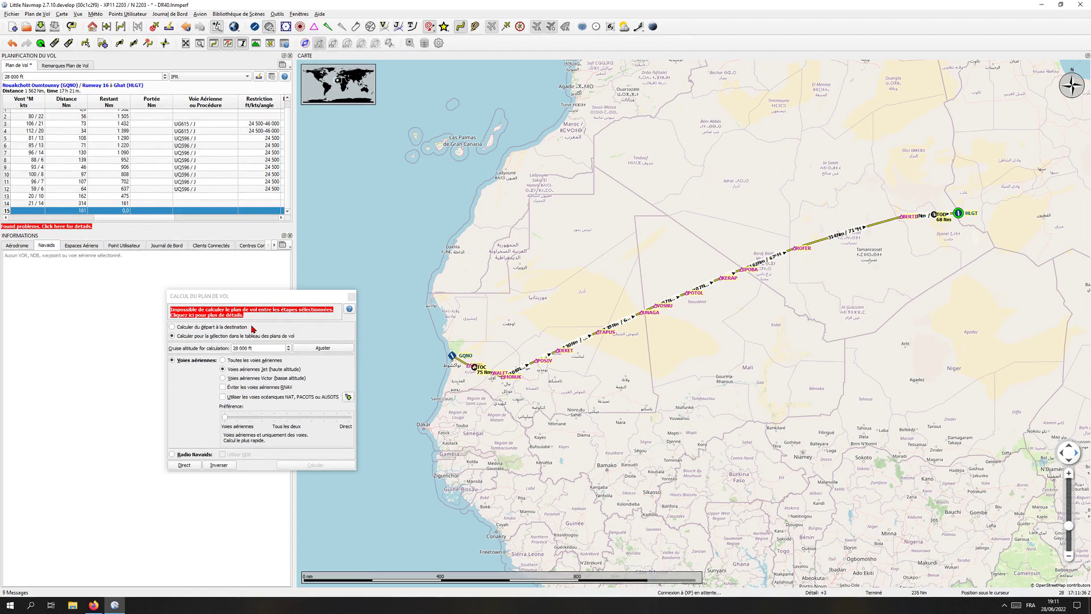
left_click(350, 297)
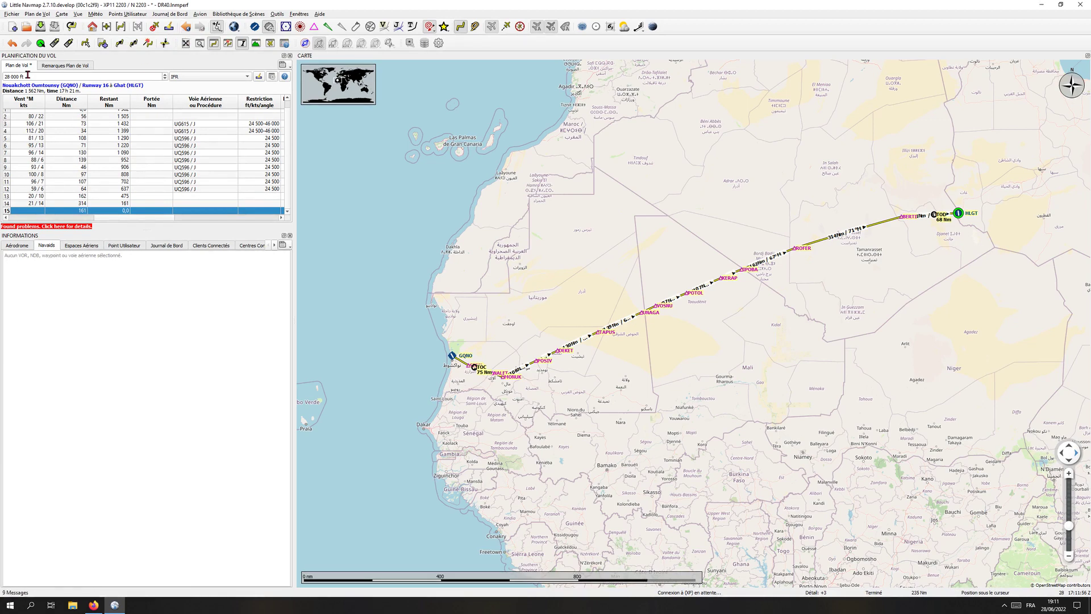
Reset for a new flight with an empty flight plan and map measurements removed, discarding the unsaved GQNO–HLGT changes.
left_click(72, 28)
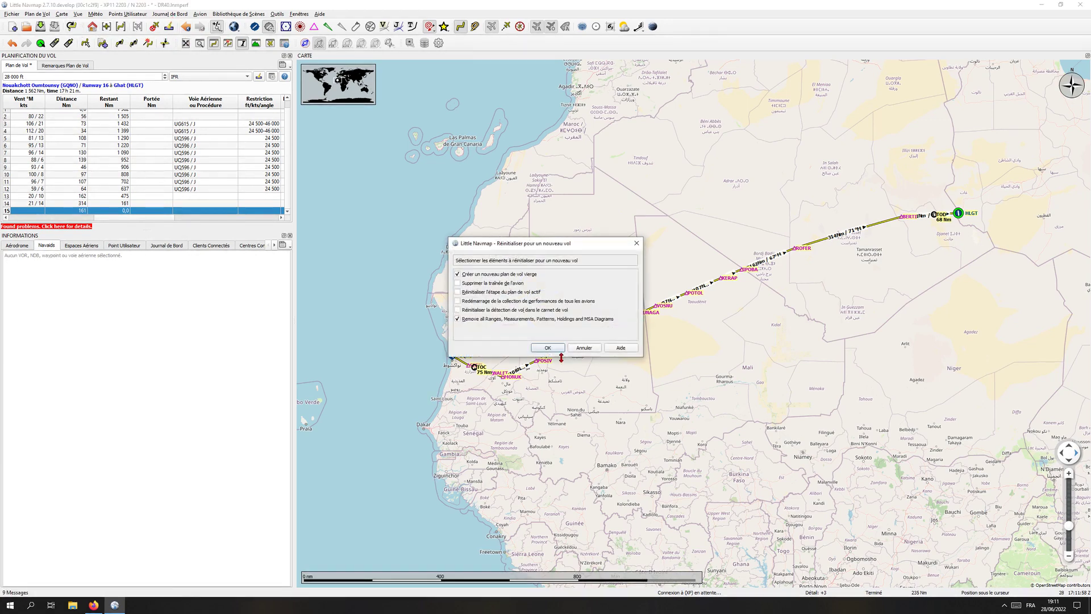
left_click(547, 347)
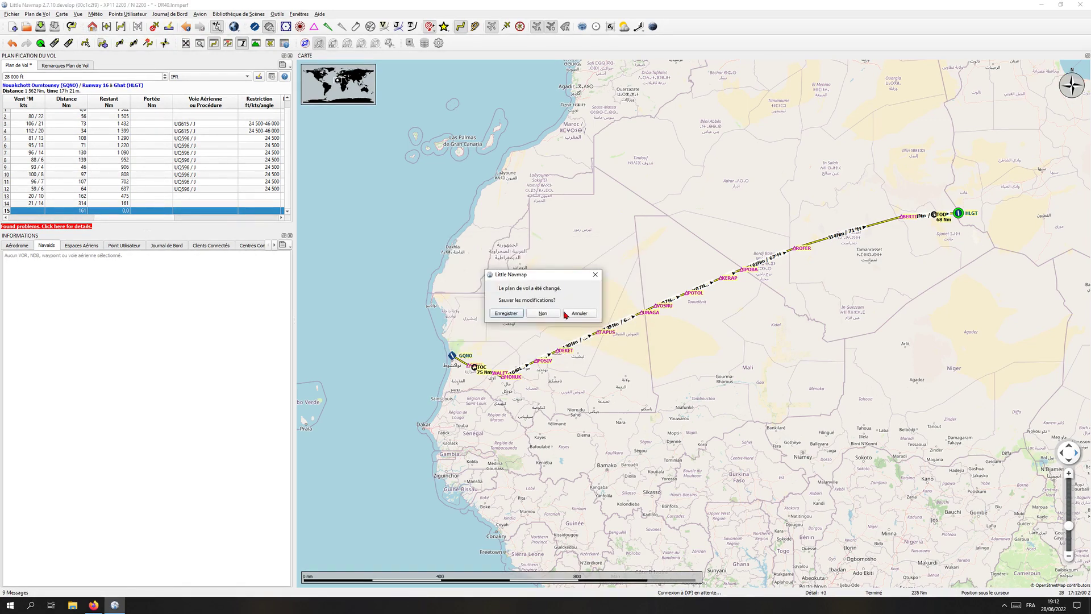
left_click(542, 313)
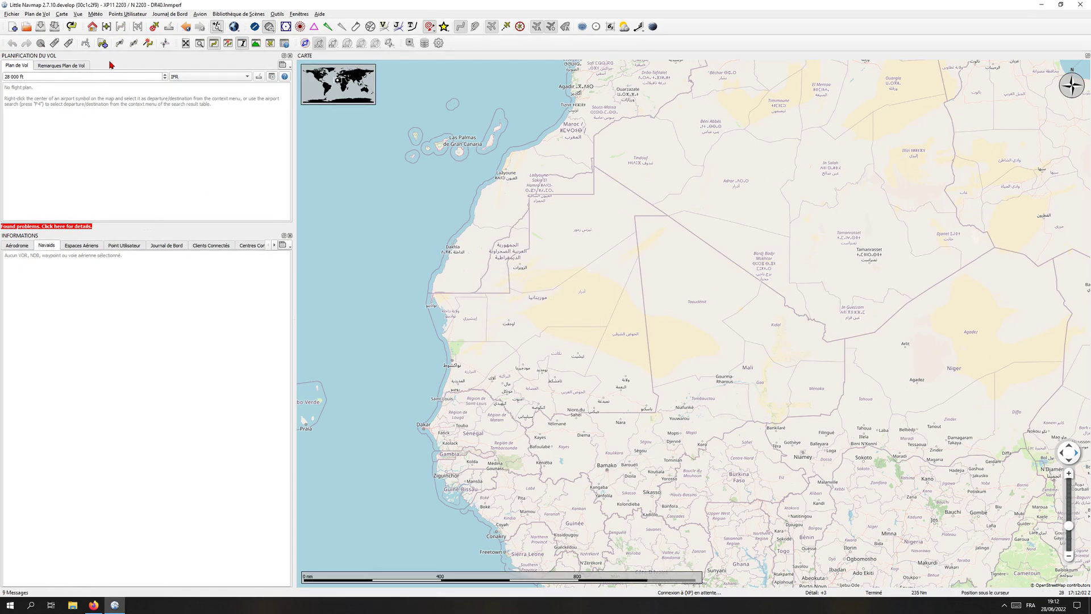
Create a new IFR flight plan from the route description RJTT KLAX.
left_click(103, 44)
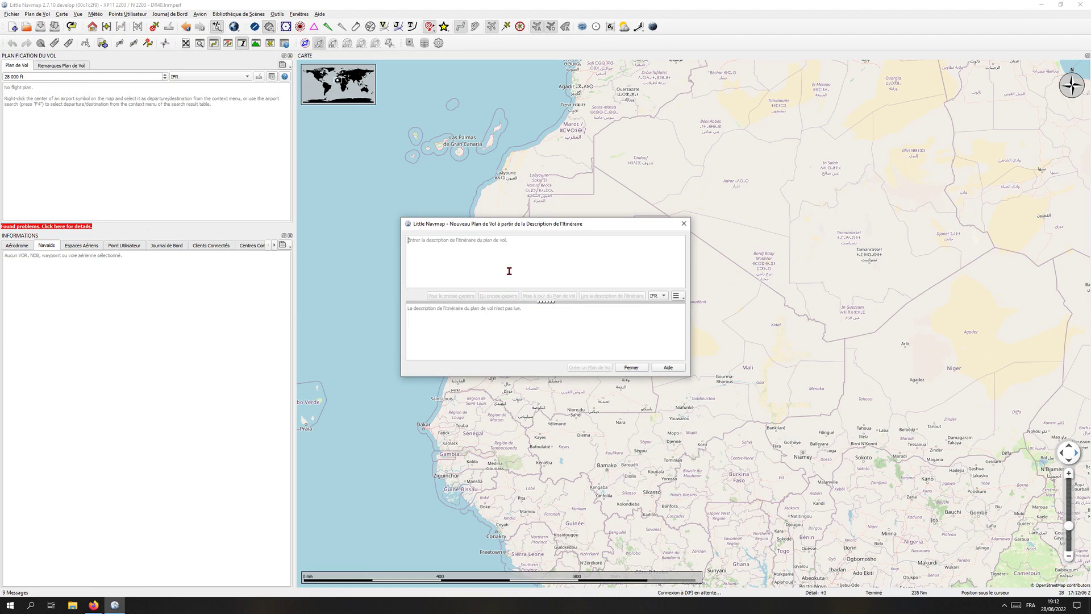
type("rjtt klax")
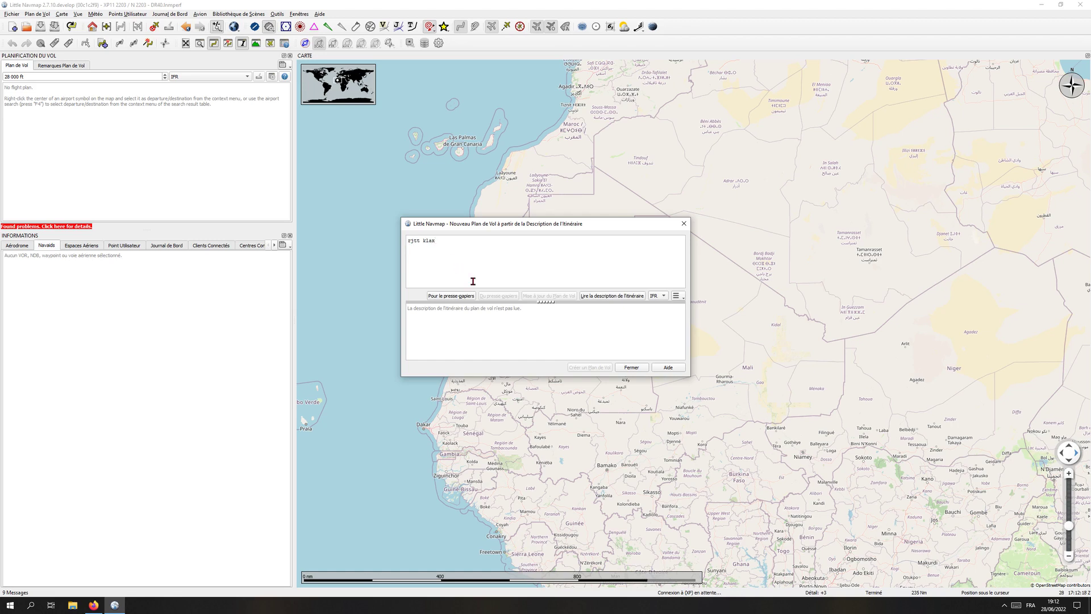
left_click(618, 297)
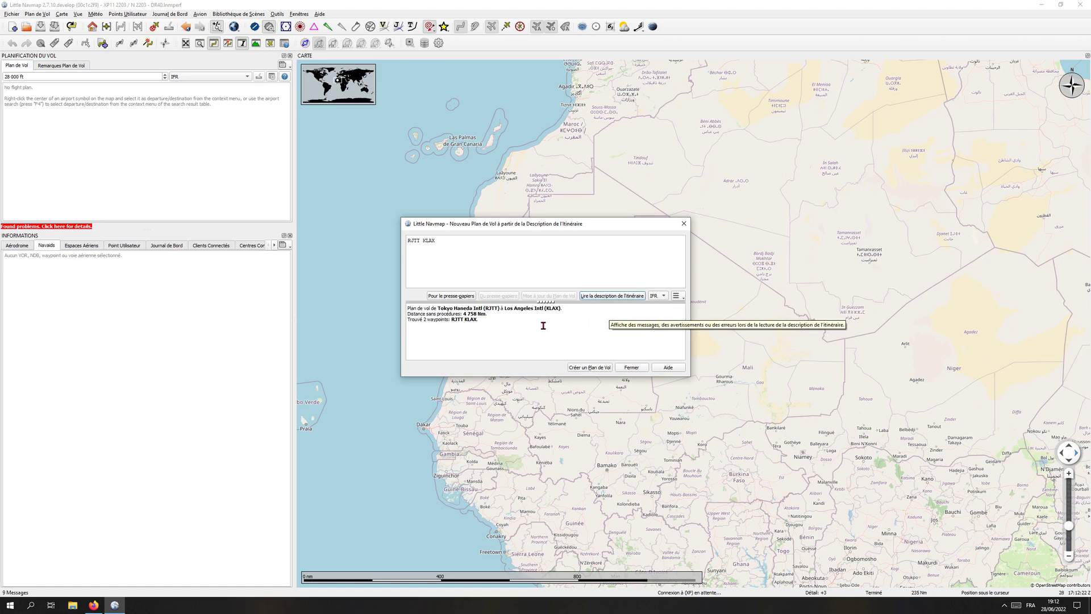
left_click(590, 367)
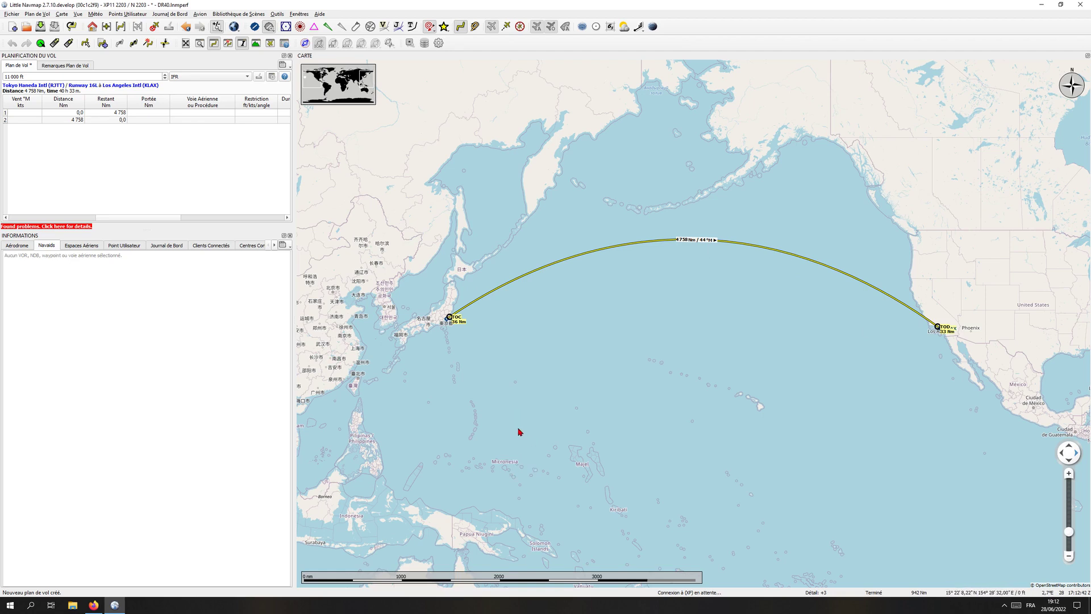
Display the Jet airways on the map around the Tokyo–Los Angeles route, and hide them again.
right_click(838, 301)
left_click(518, 353)
left_click(398, 27)
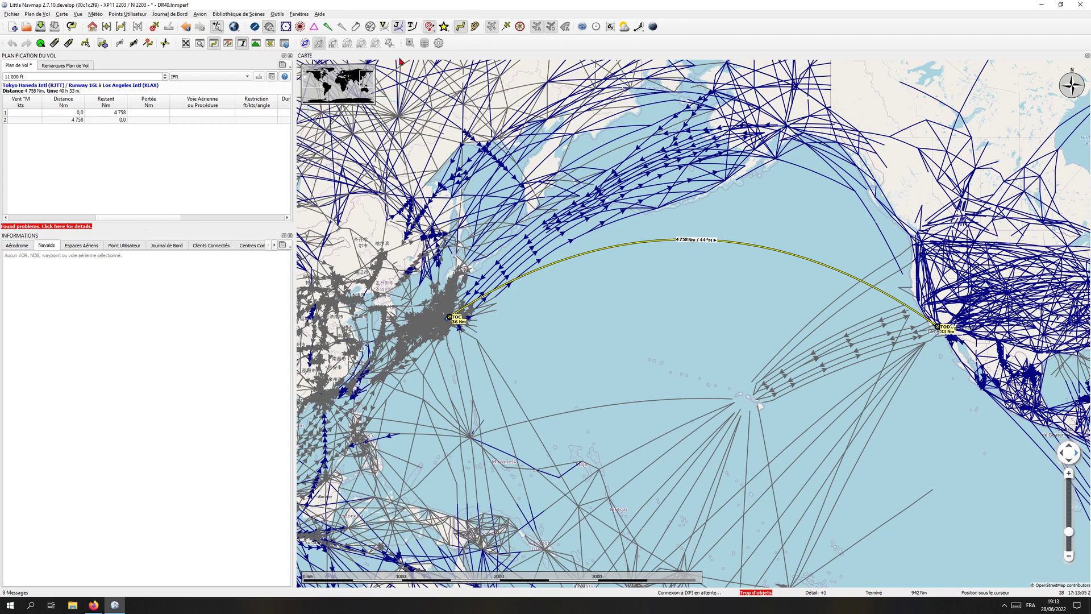
left_click(398, 26)
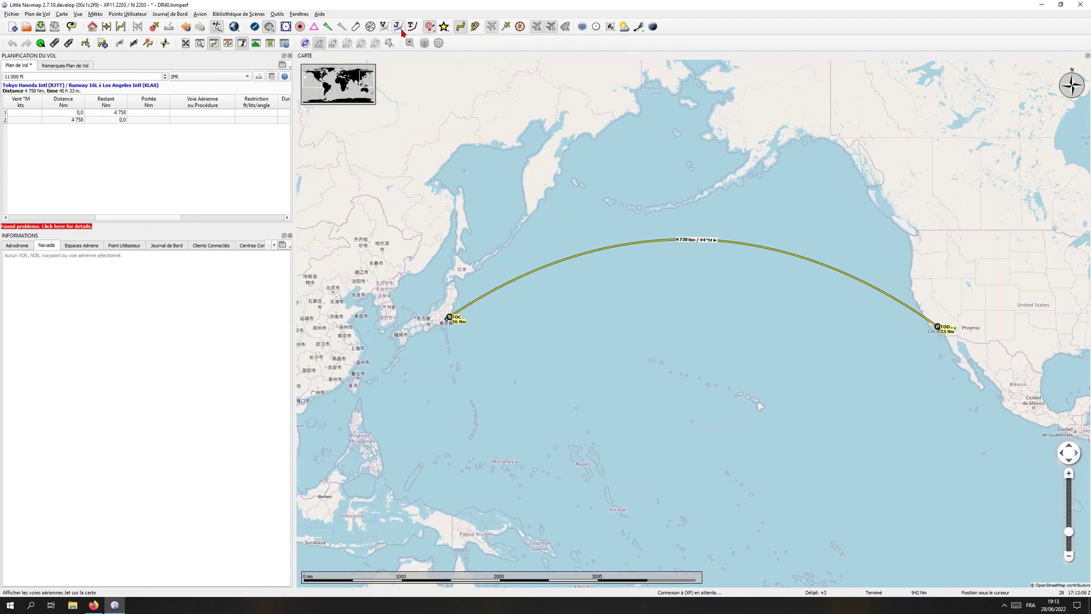
Set the flight plan calculation to run from departure to destination instead of the selected table legs.
left_click(228, 43)
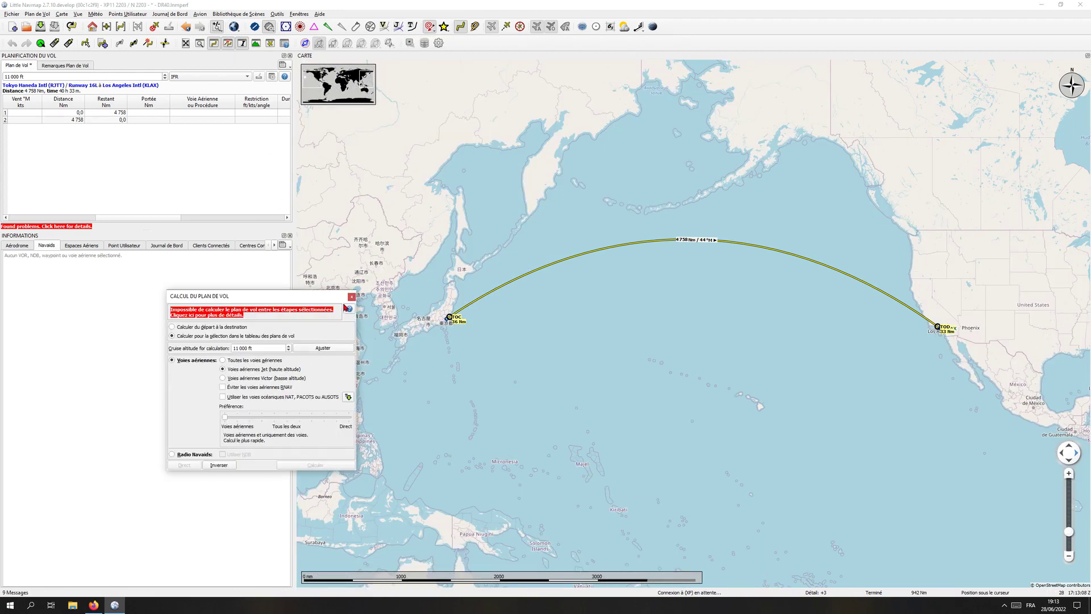
left_click(173, 329)
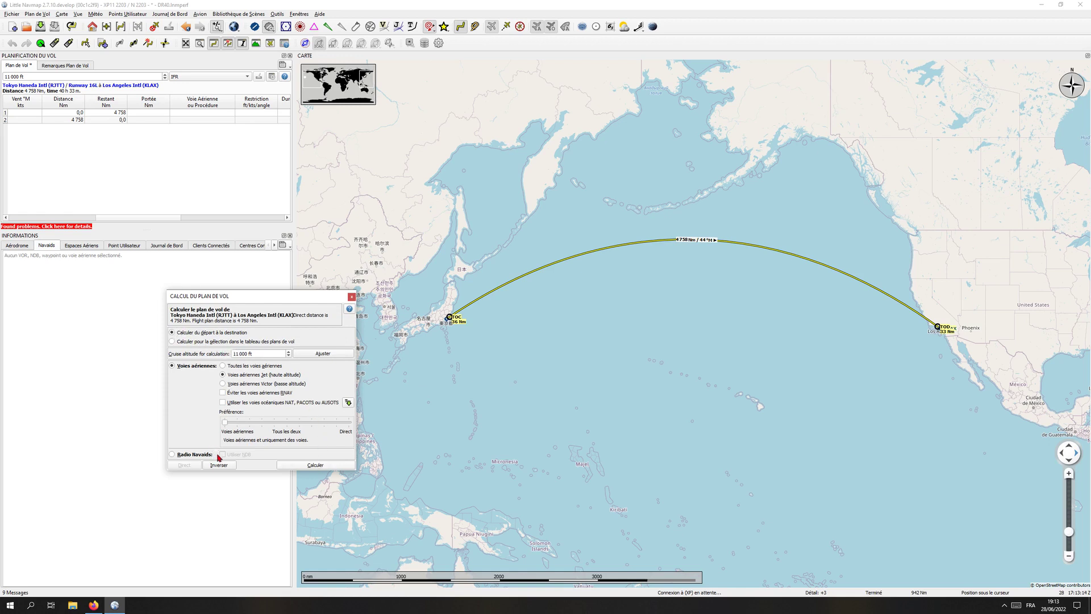
left_click(352, 296)
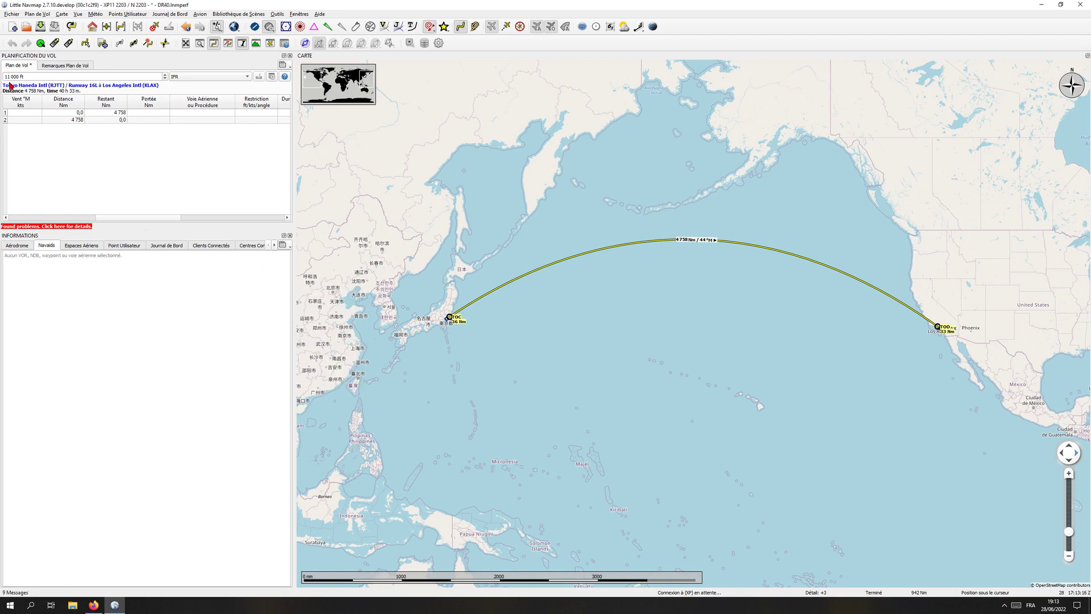
Set the cruise altitude to 35,000 ft and calculate the Tokyo Haneda to Los Angeles flight plan along the Jet airways.
left_click_drag(11, 76, 2, 80)
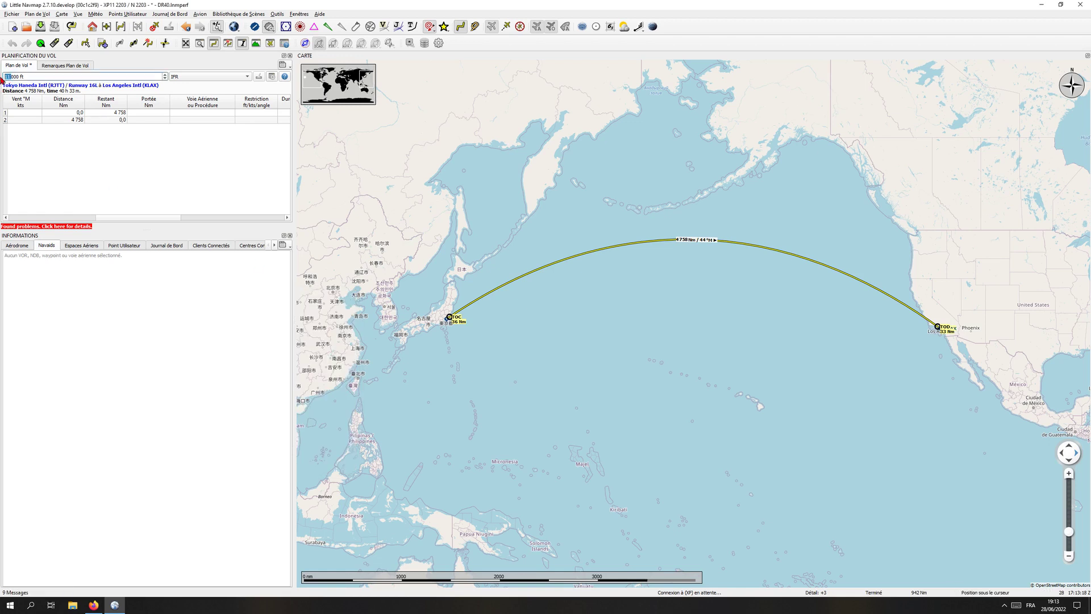
type("35")
left_click(45, 151)
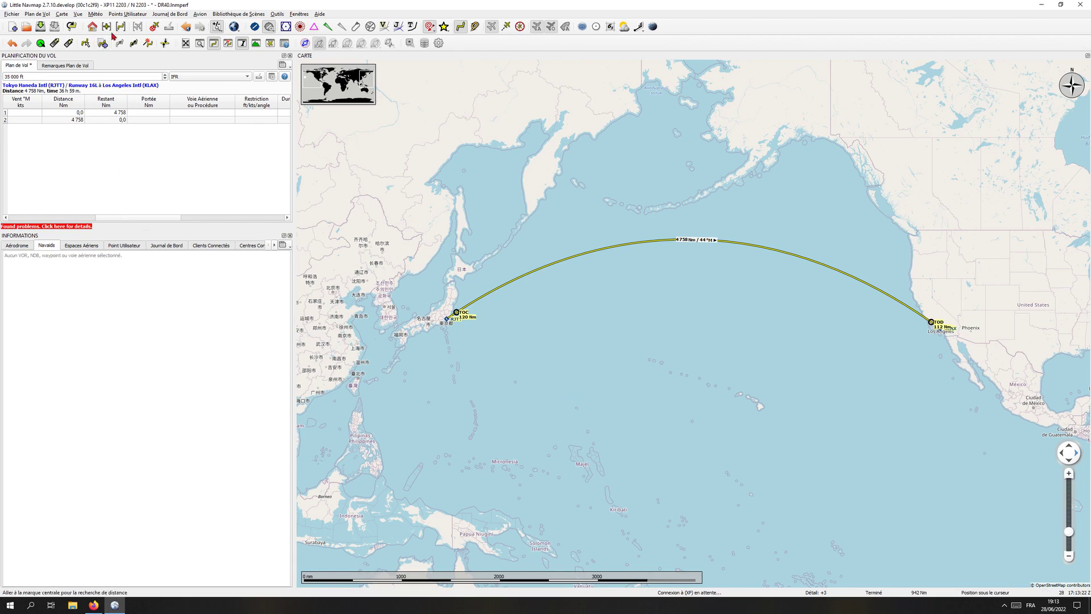
left_click(148, 45)
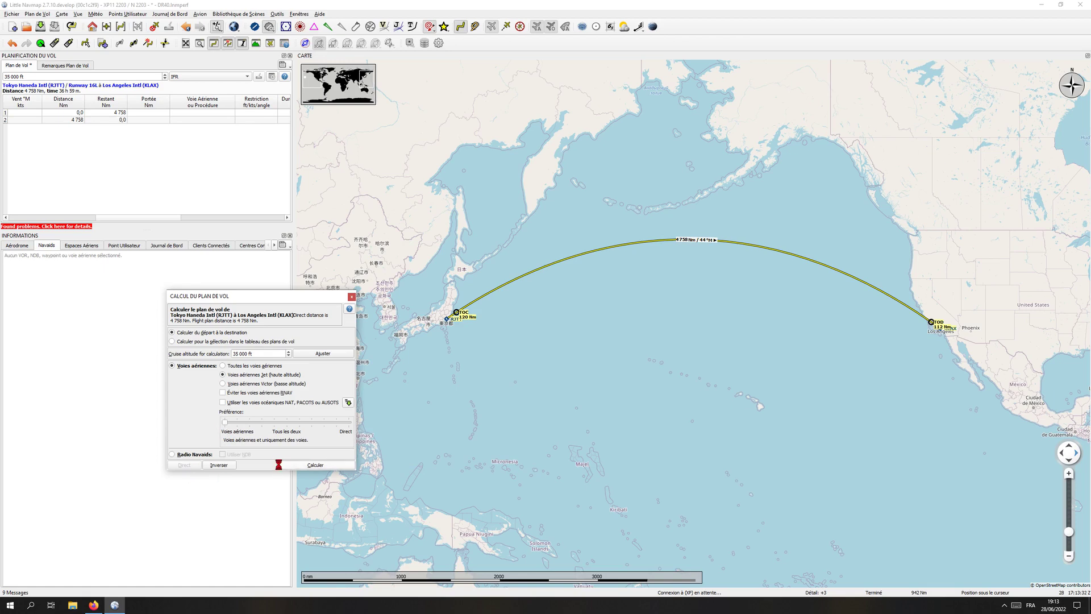
left_click(284, 467)
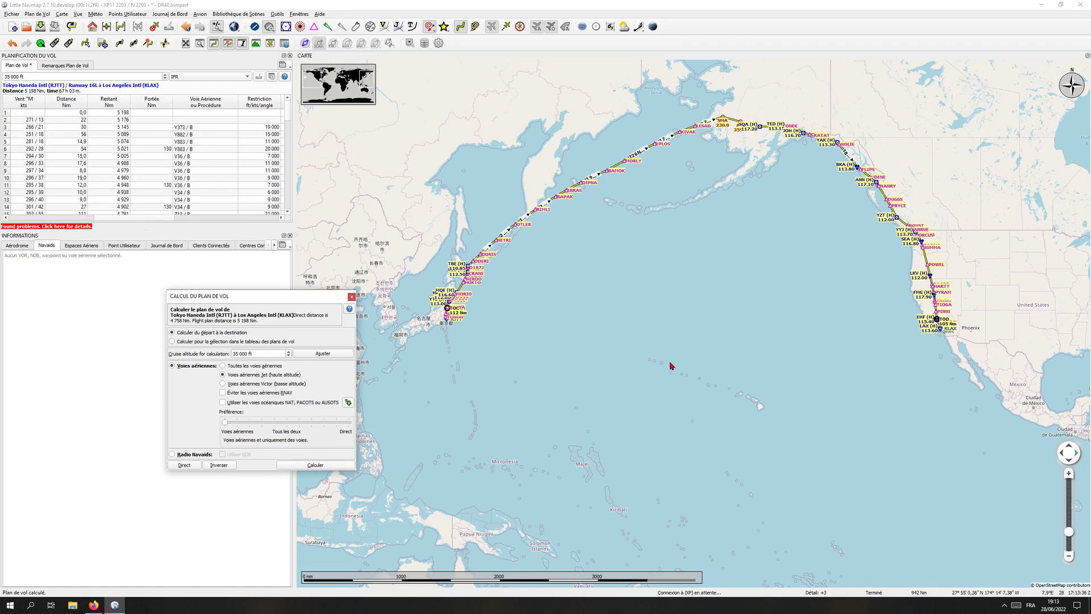
Review the calculated plan's legs, airways and altitude restrictions down to the last leg, and close the calculation window.
left_click(292, 120)
scroll(292, 136, "down", 6)
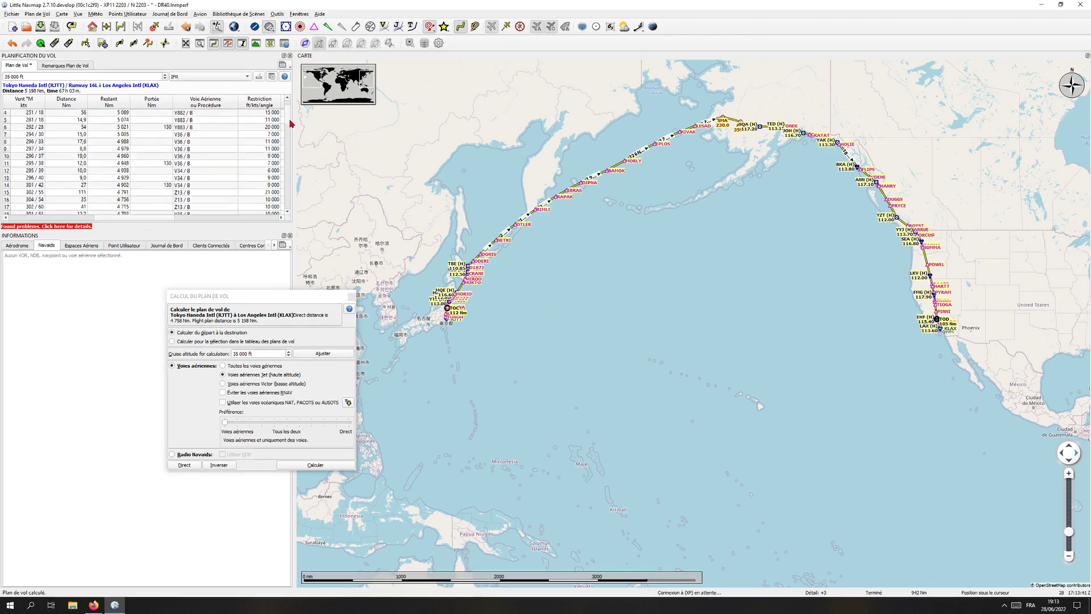
scroll(239, 196, "down", 15)
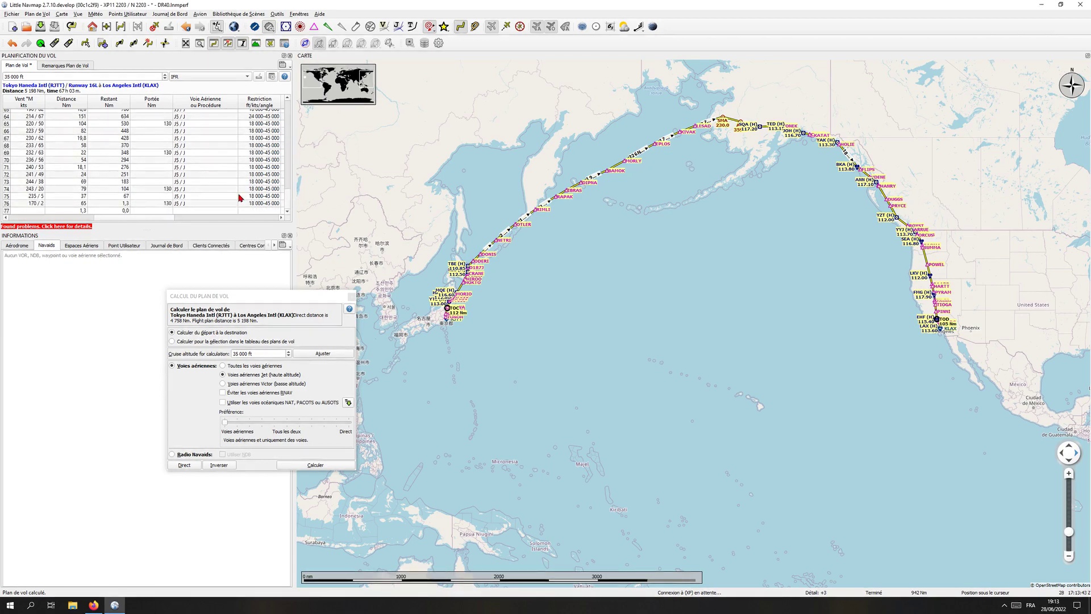
left_click_drag(289, 194, 294, 102)
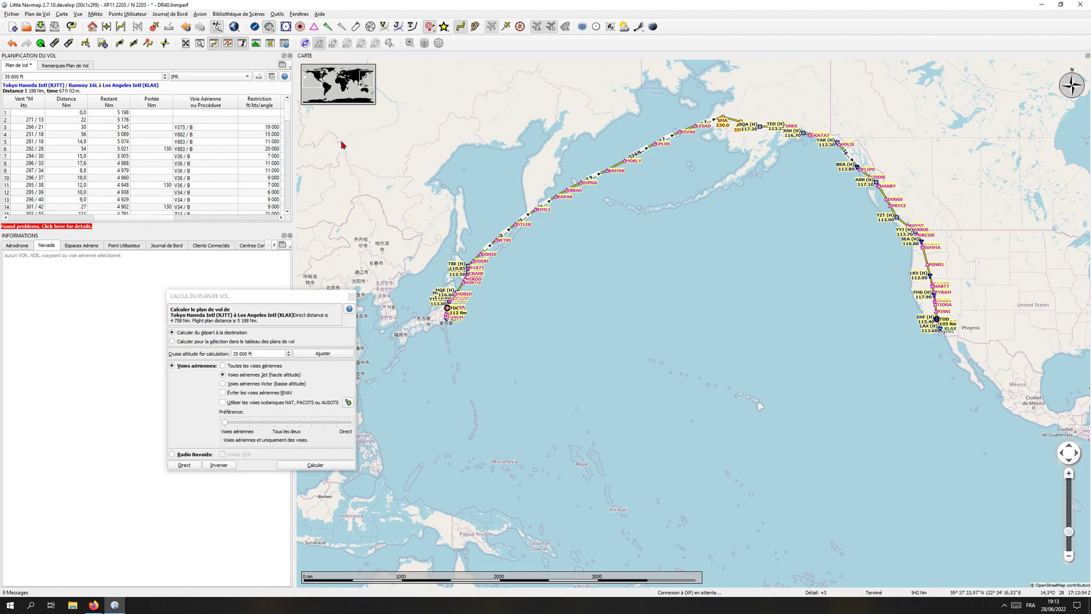
left_click(352, 297)
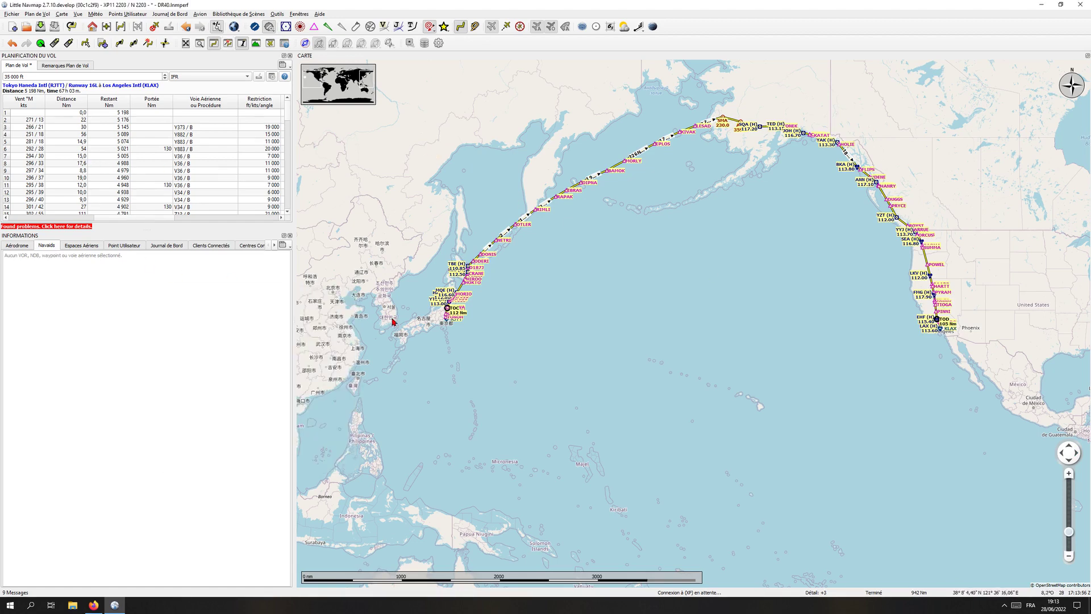
Examine the calculated route on the map from Japan across the North Pacific to Los Angeles.
left_click_drag(747, 370, 545, 382)
left_click_drag(948, 357, 758, 364)
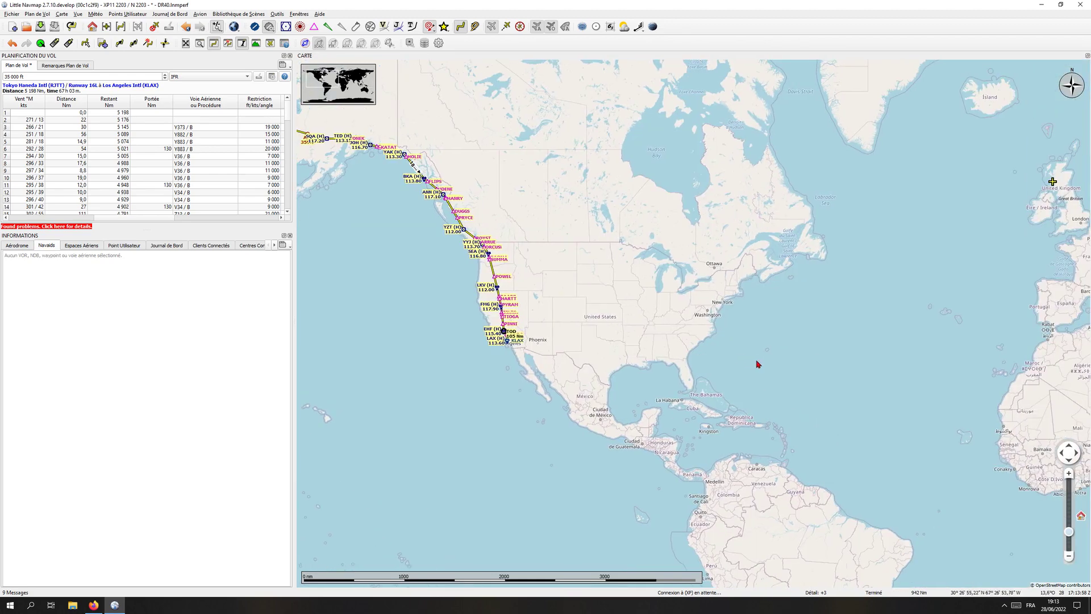
left_click_drag(947, 319, 851, 330)
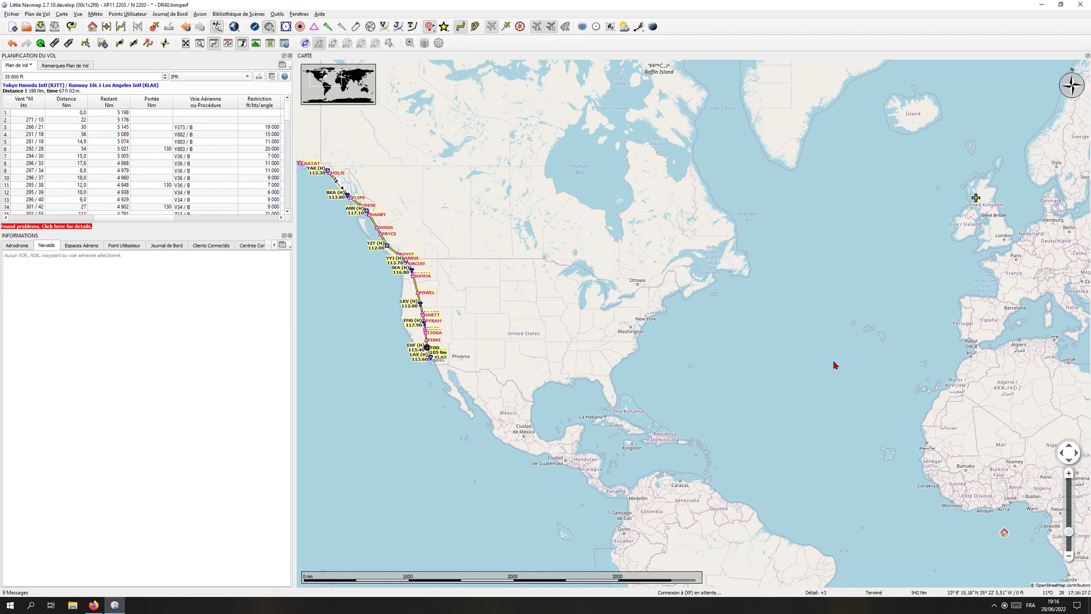
scroll(833, 365, "down", 3)
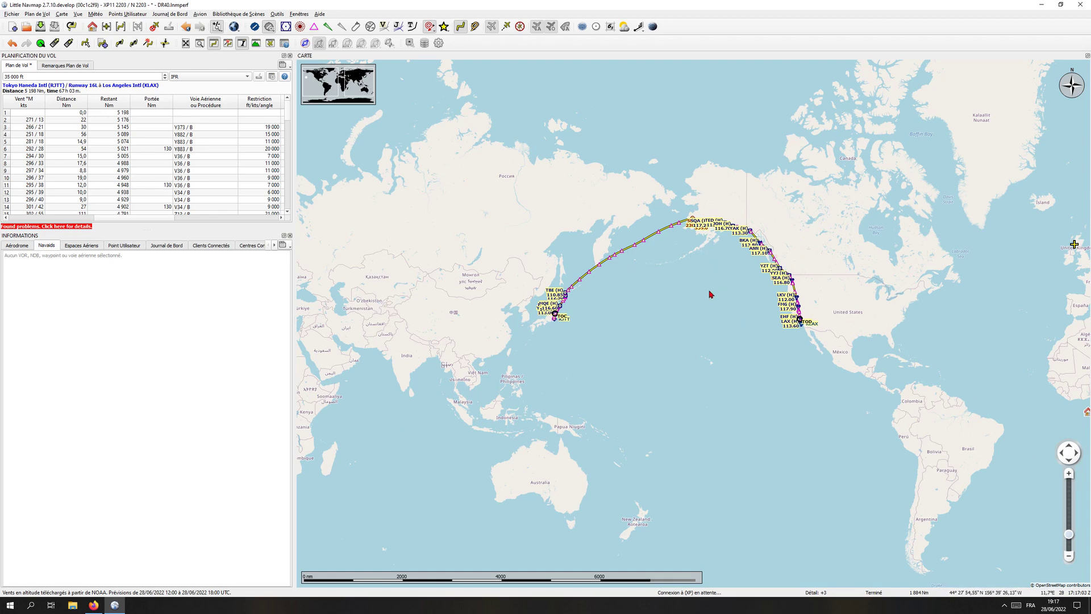
left_click_drag(719, 285, 670, 313)
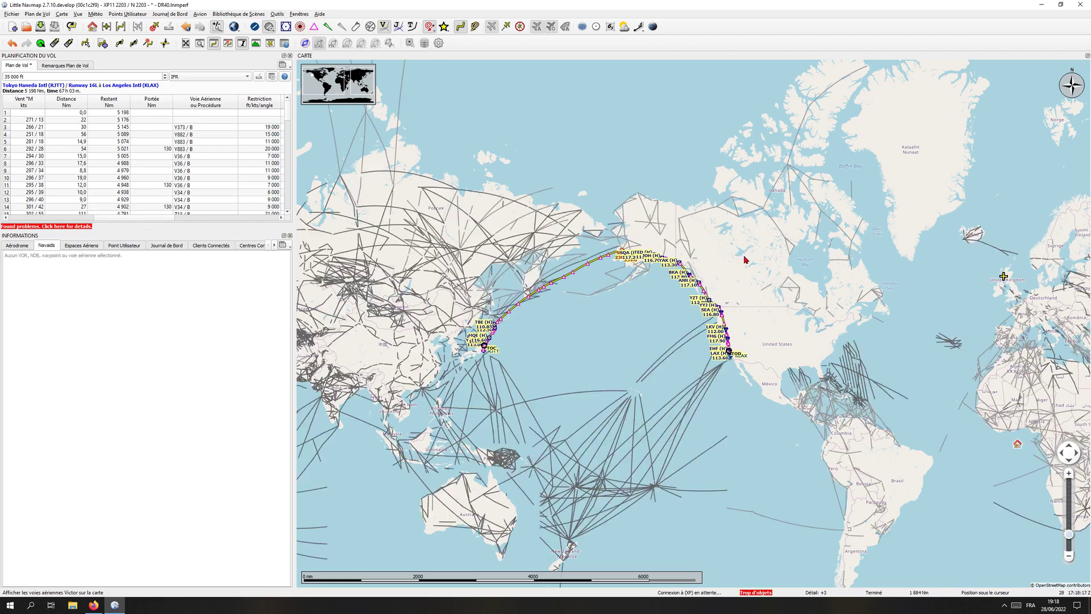
Examine the Victor airways over western Canada and Alaska, including the details of airway V385, and hide them.
scroll(732, 284, "up", 2)
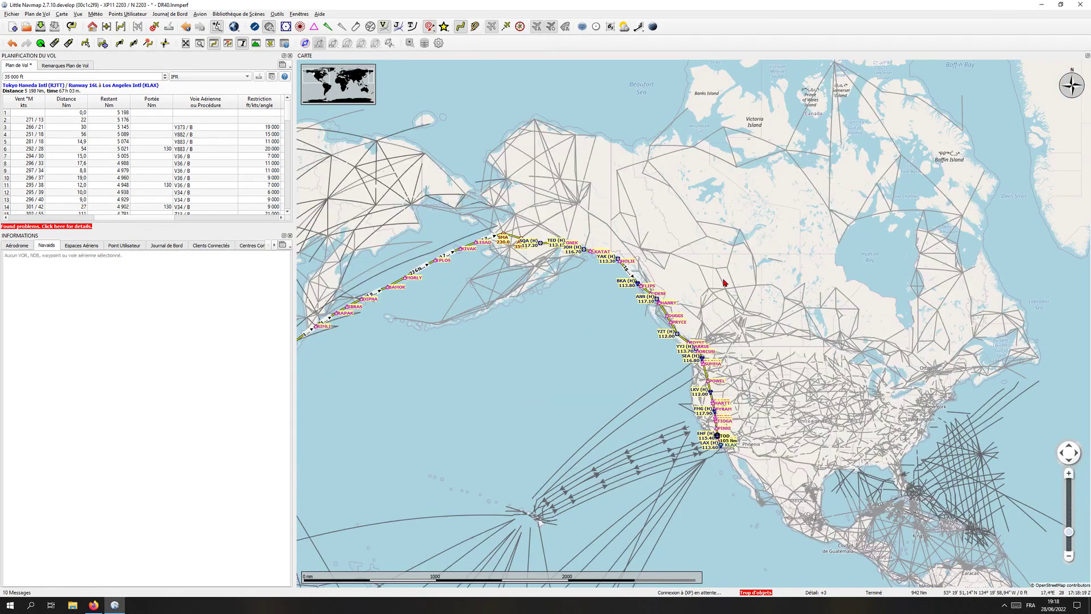
left_click(732, 265)
scroll(657, 284, "up", 1)
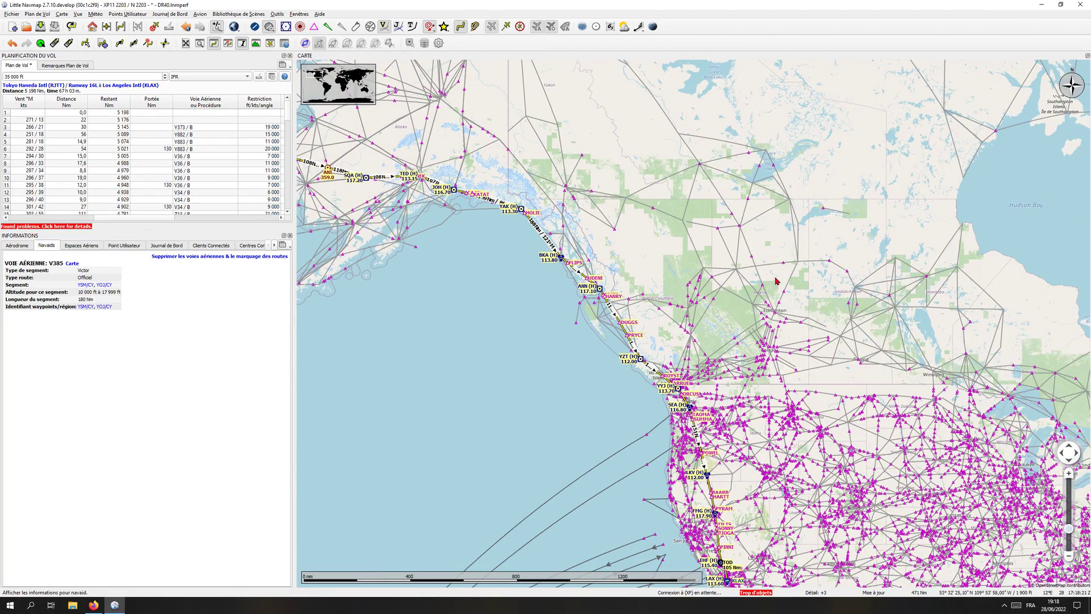
left_click_drag(775, 277, 759, 295)
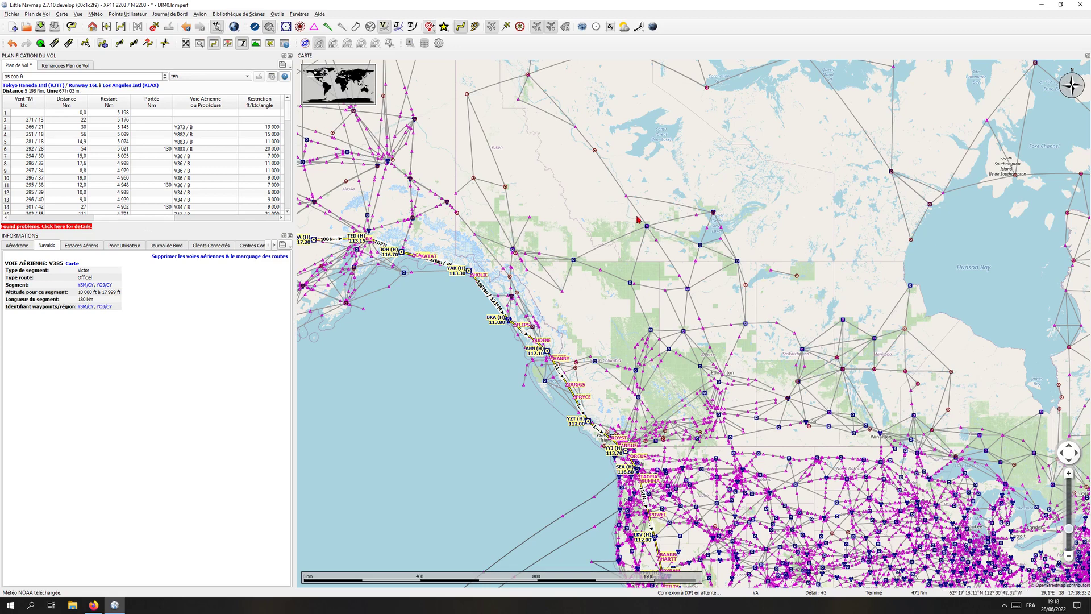
mouse_move(638, 219)
left_click_drag(528, 144, 604, 140)
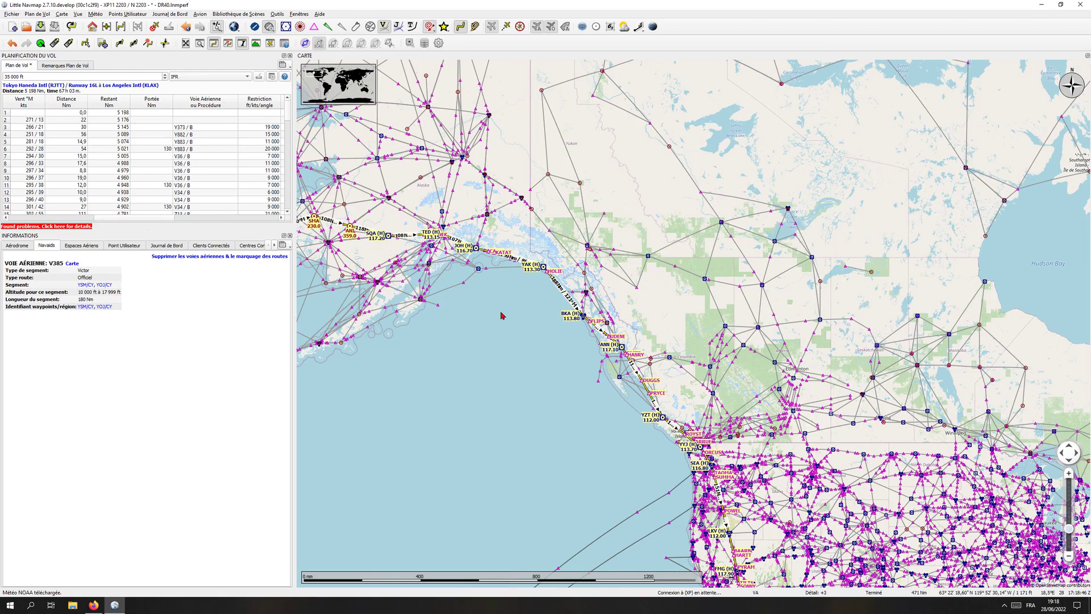
left_click_drag(501, 313, 574, 291)
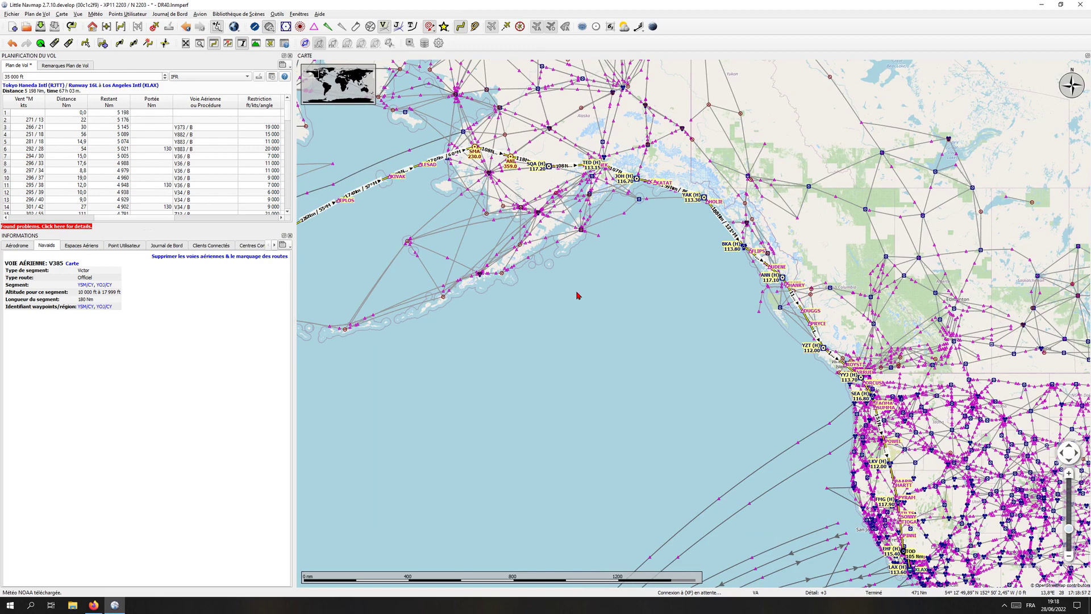
left_click(384, 28)
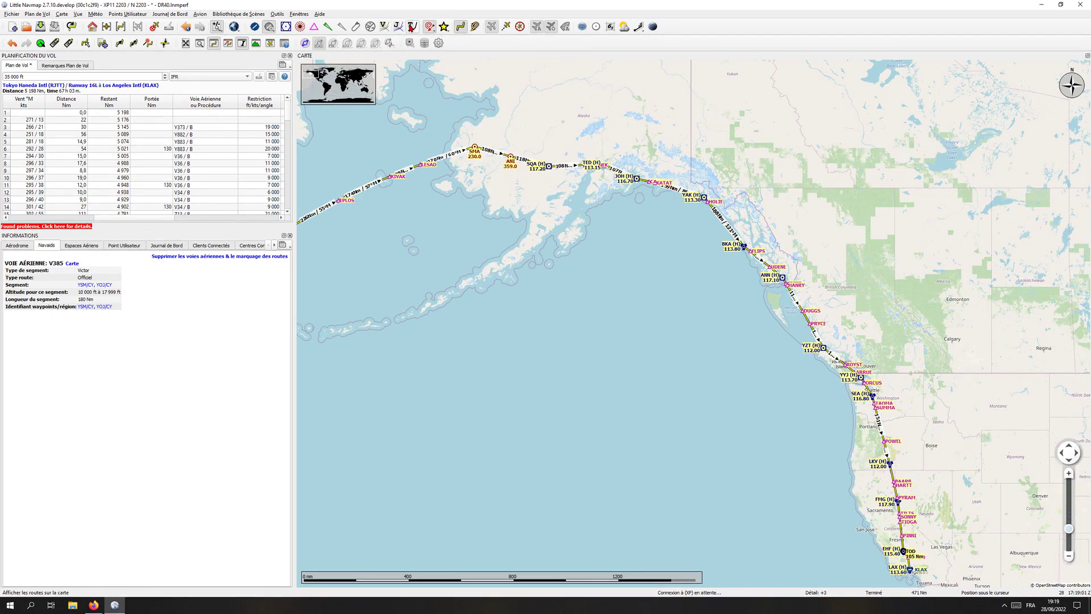
Display the oceanic tracks on the map and examine the PACOTS tracks over the Pacific and the NAT tracks over the Atlantic.
left_click(411, 28)
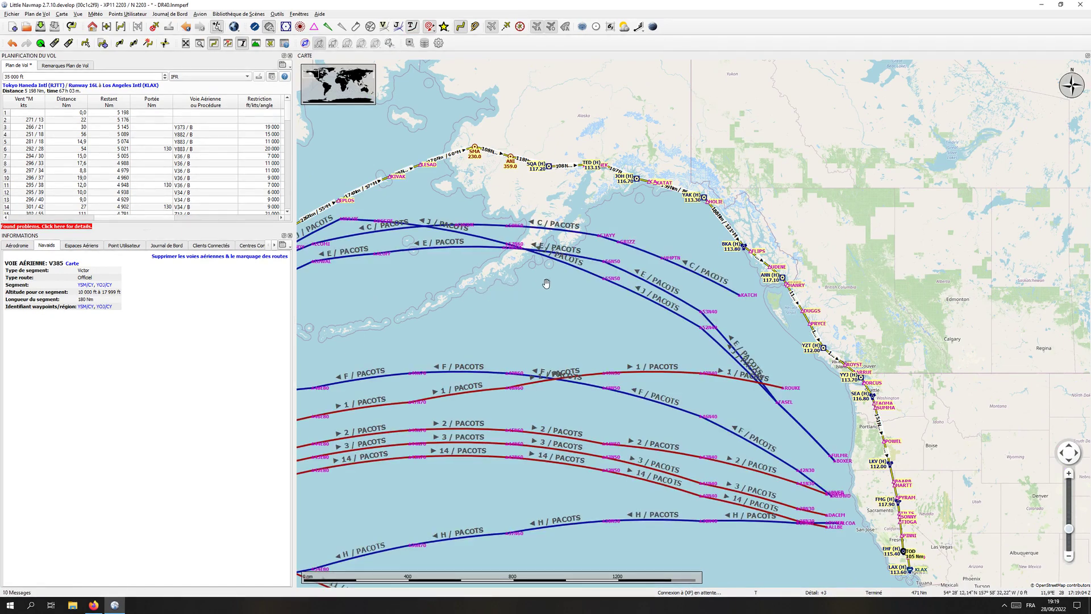
left_click_drag(546, 283, 692, 280)
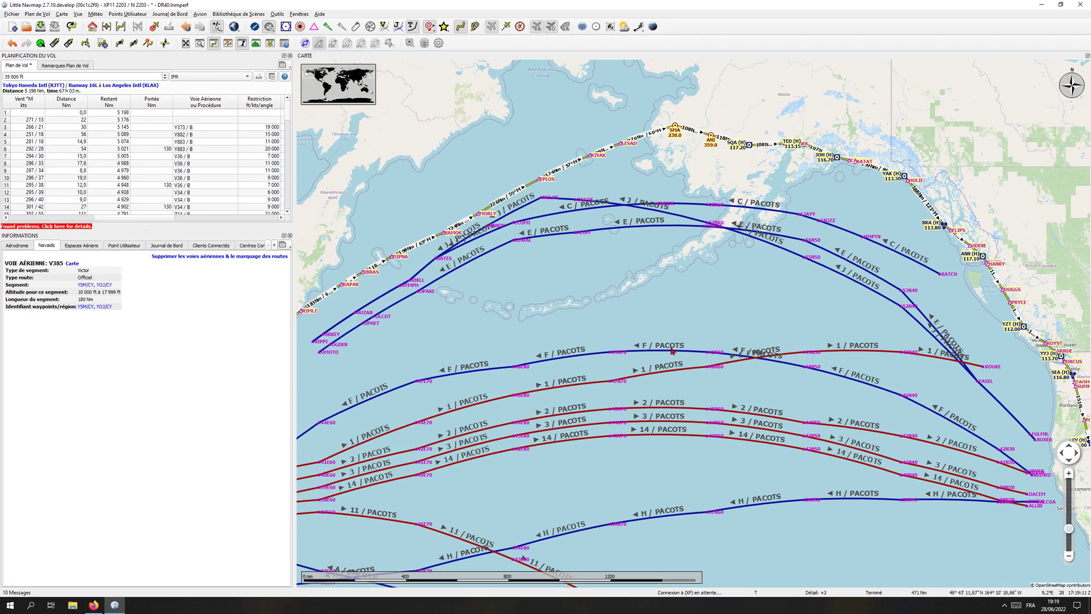
left_click_drag(870, 353, 445, 360)
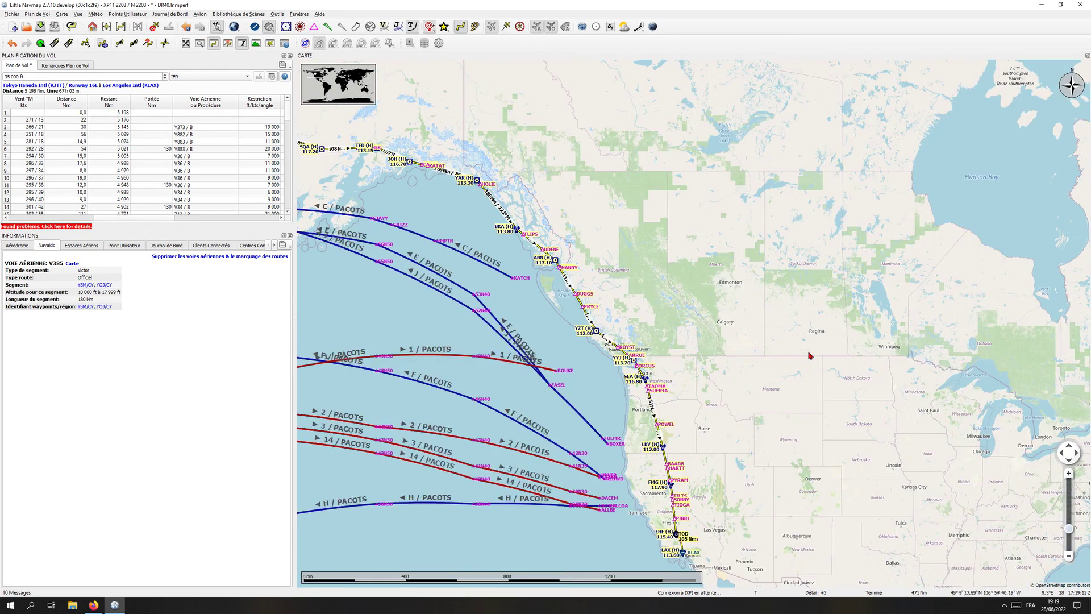
left_click_drag(983, 349, 711, 348)
left_click_drag(913, 357, 629, 358)
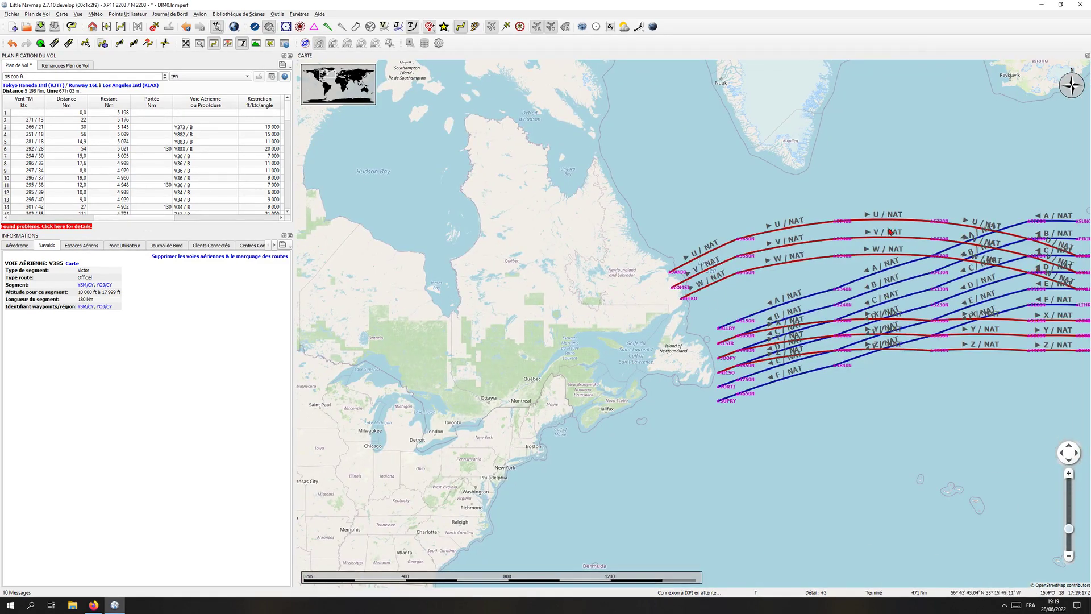
left_click_drag(890, 231, 776, 237)
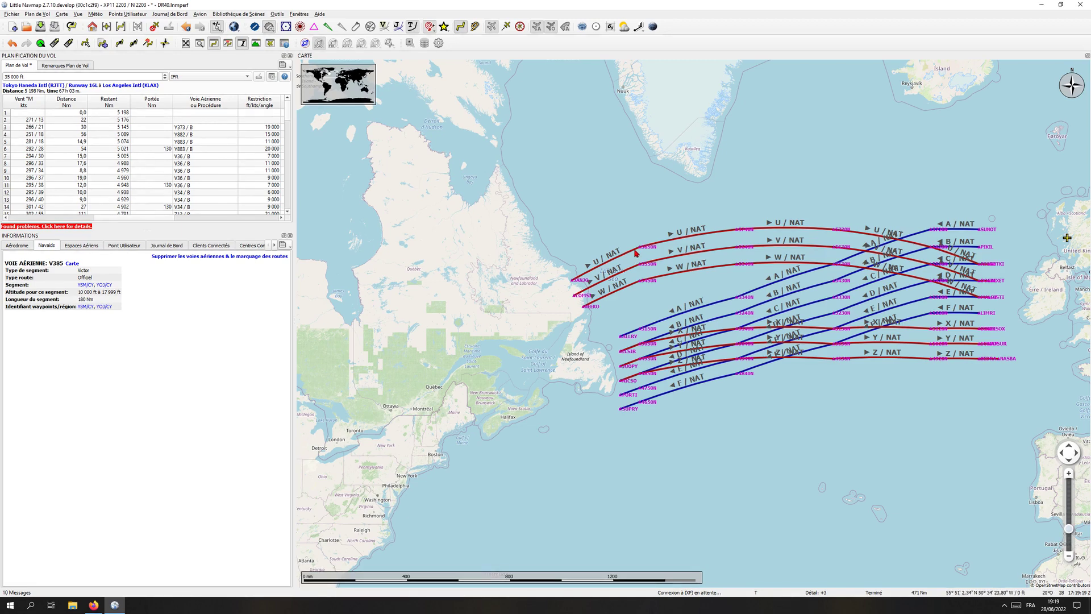
left_click_drag(762, 188, 692, 204)
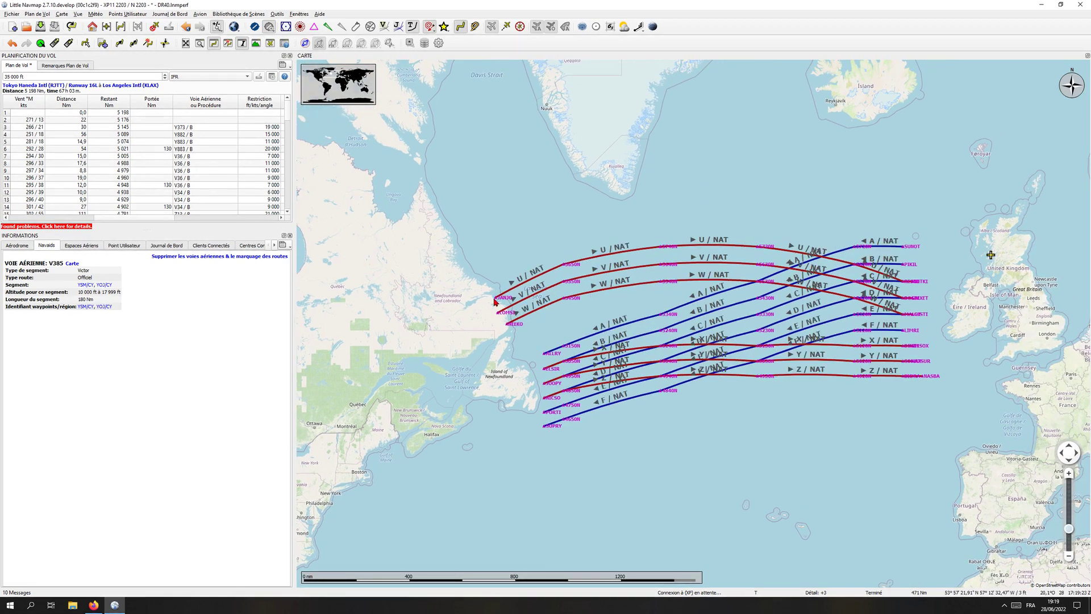
mouse_move(494, 302)
mouse_move(907, 248)
Examine the PACOTS tracks across the Pacific, including tracks H, 11 and A near Hawaii.
left_click_drag(452, 385, 925, 348)
left_click_drag(507, 434, 848, 369)
left_click_drag(444, 446, 711, 441)
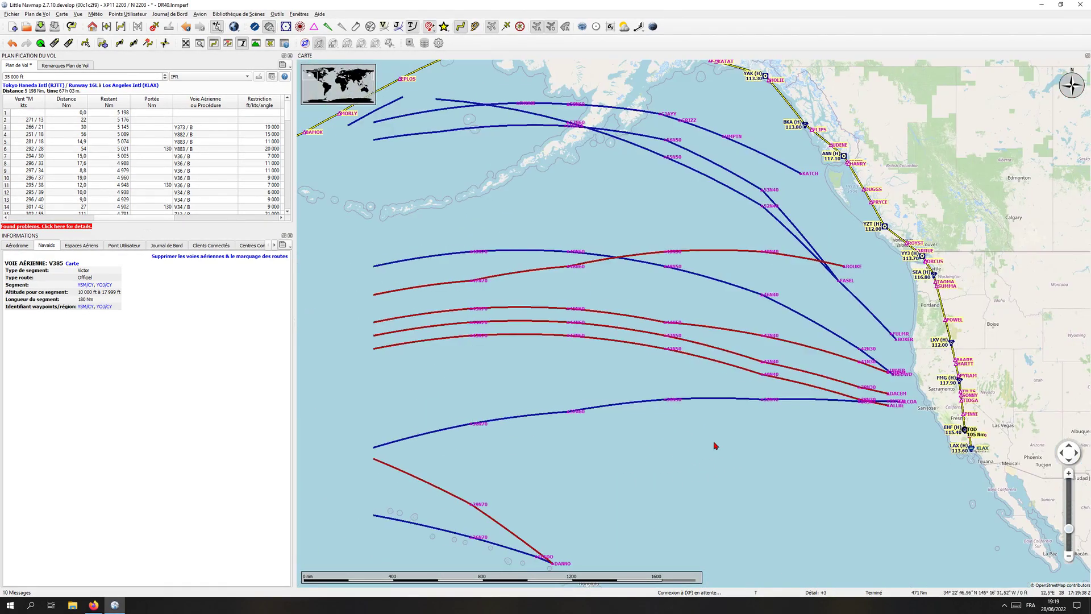
left_click_drag(632, 486, 721, 450)
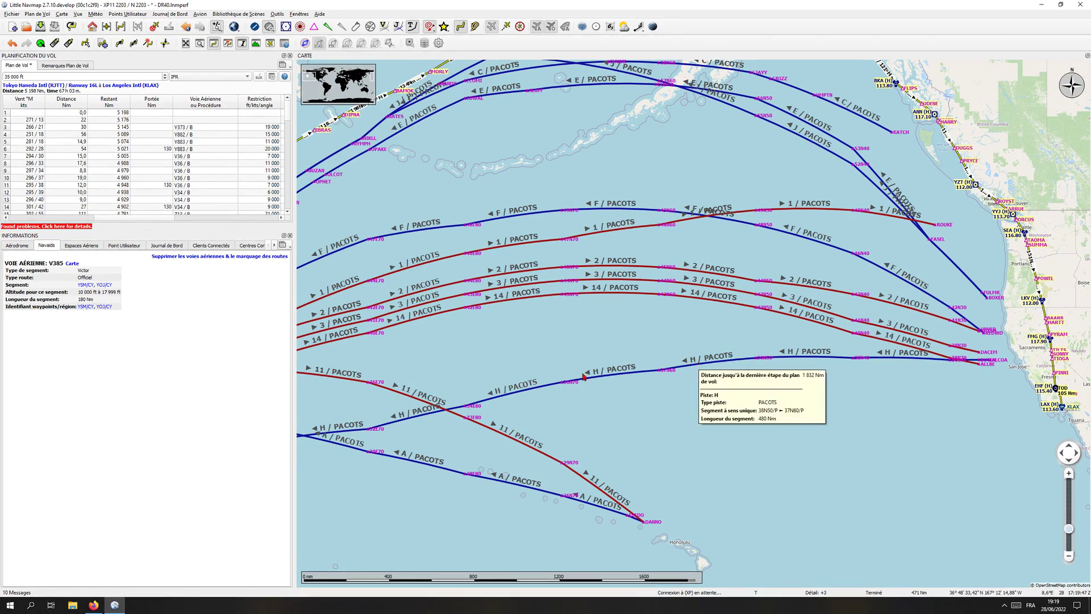
left_click_drag(599, 416, 671, 395)
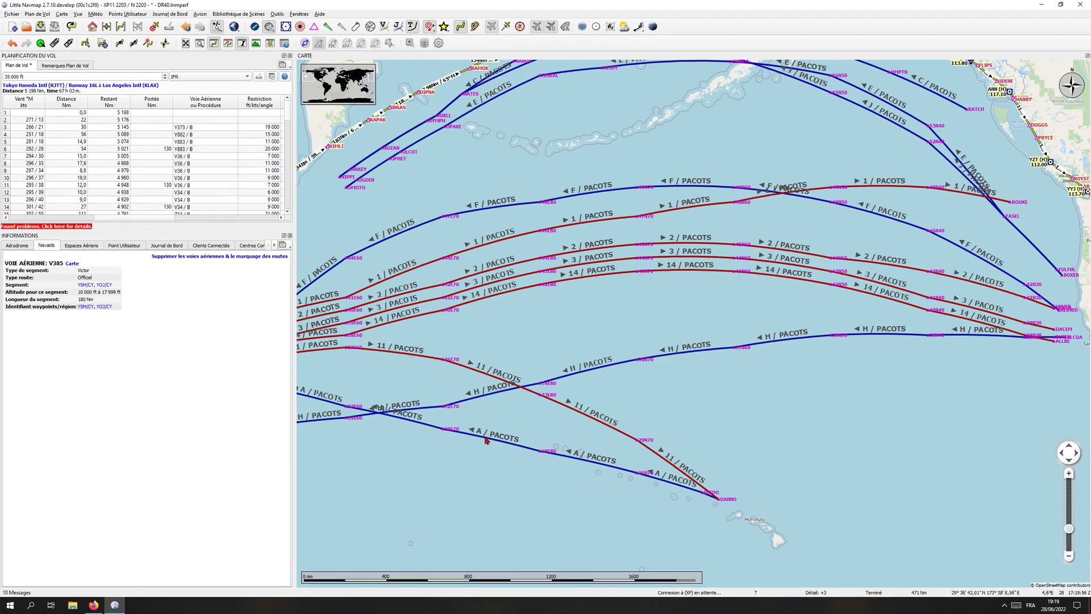
Examine the North American mainland between the Pacific track ends and the Atlantic NAT entry points.
left_click_drag(971, 480, 740, 461)
left_click_drag(897, 416, 620, 416)
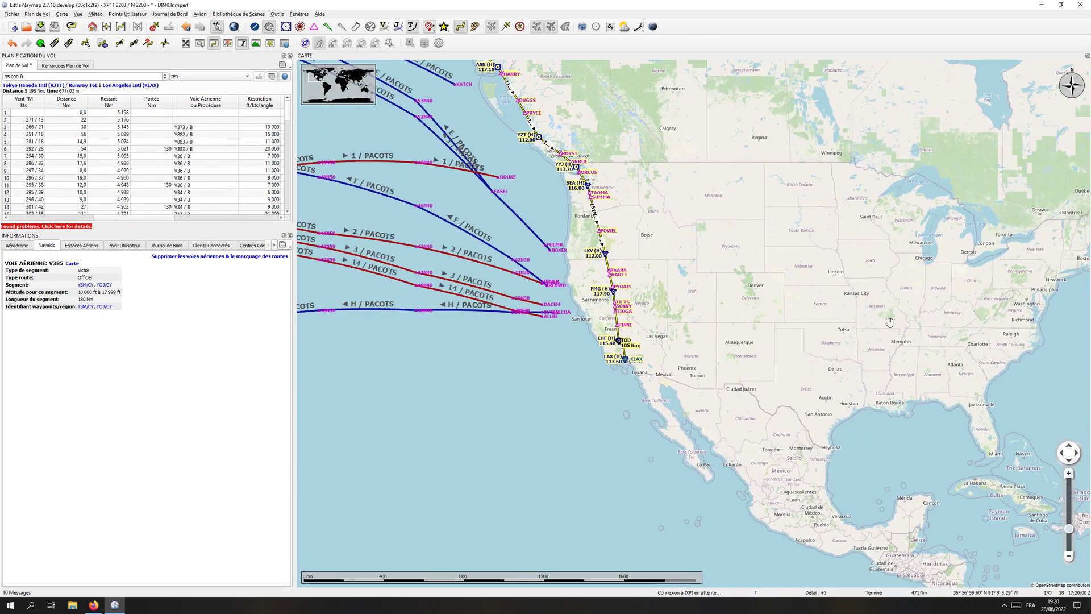
left_click_drag(889, 322, 735, 324)
left_click_drag(906, 305, 783, 306)
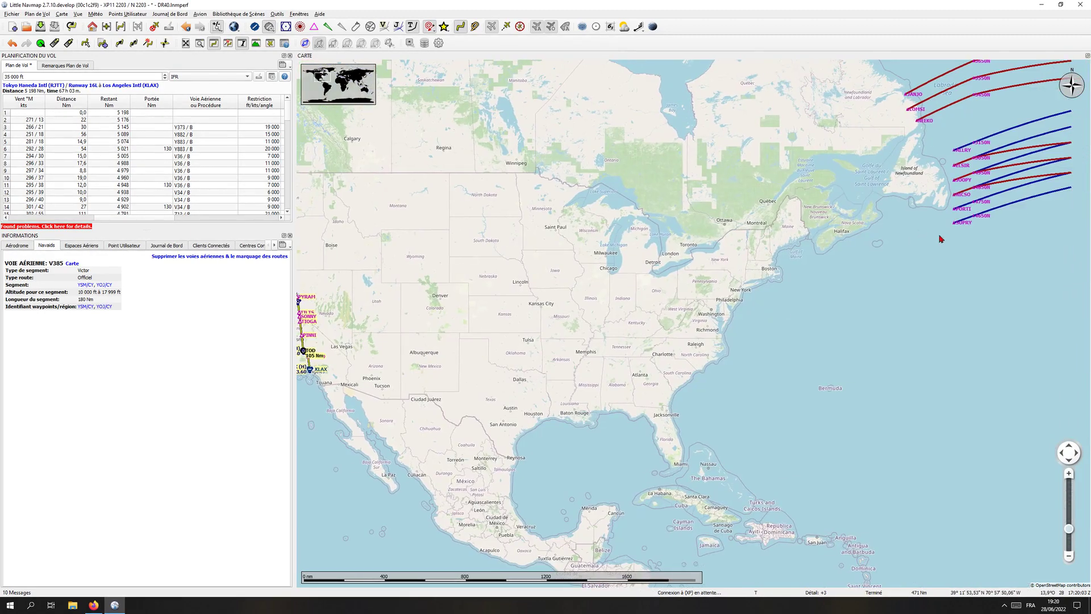
left_click_drag(941, 239, 733, 341)
left_click_drag(884, 290, 731, 356)
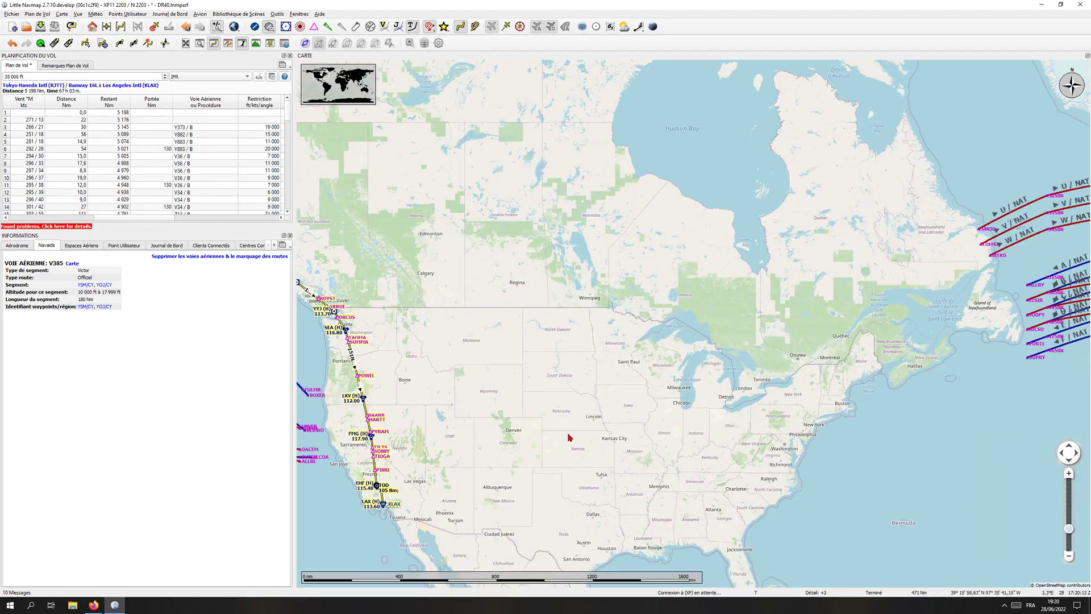
Examine the PACOTS tracks between the North American west coast and the western Pacific, including the details of track F.
left_click_drag(570, 438, 958, 390)
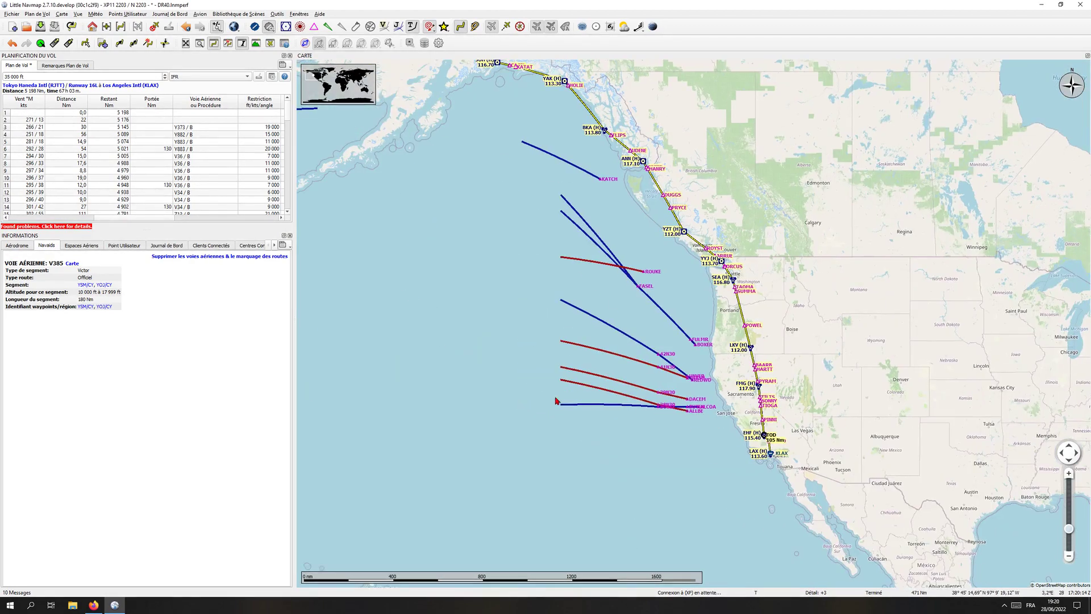
left_click_drag(420, 408, 650, 433)
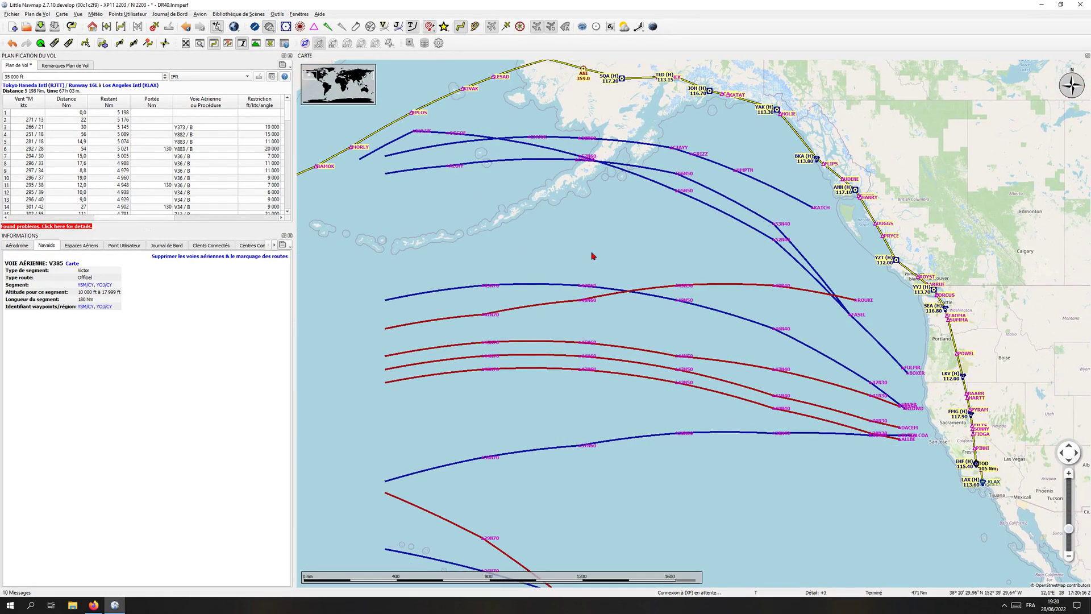
mouse_move(576, 286)
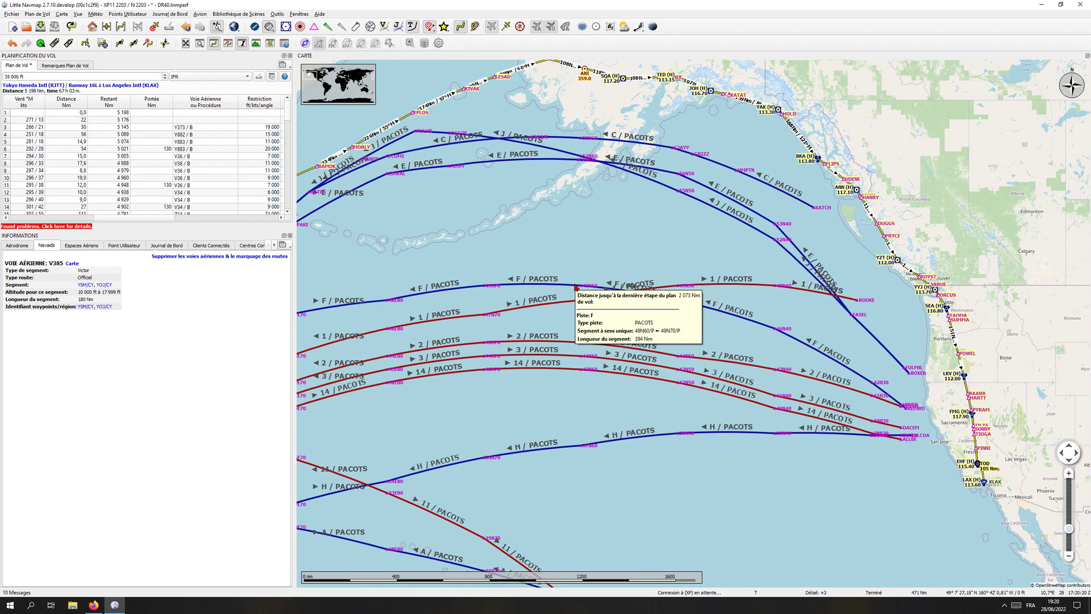
left_click_drag(764, 450, 818, 449)
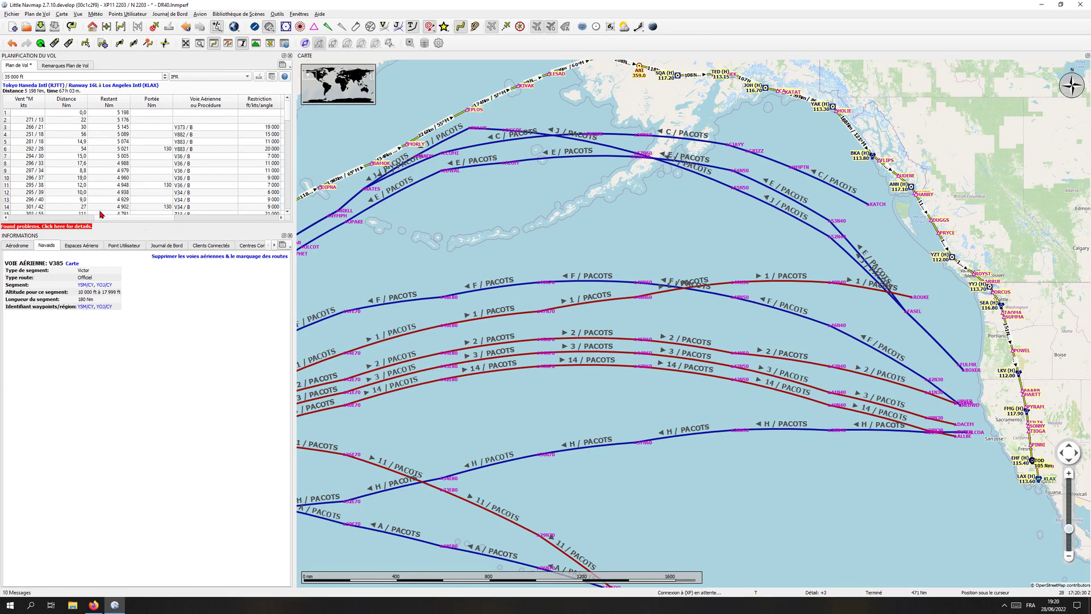
Delete all intermediate waypoints between RJTT and KLAX from the flight plan, keeping only the departure and the destination.
left_click_drag(108, 217, 18, 227)
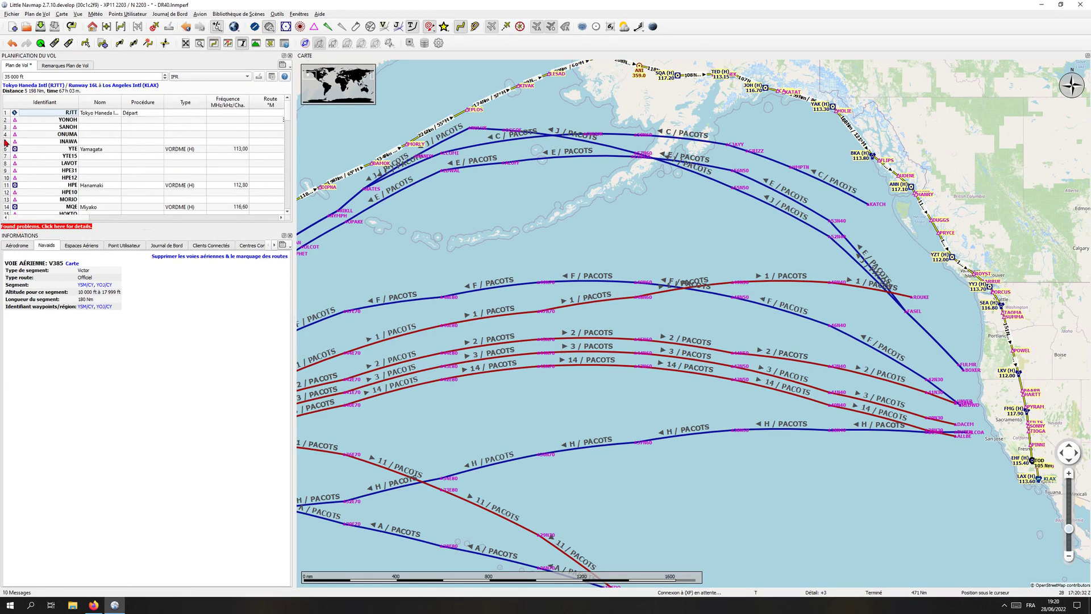
scroll(34, 164, "down", 19)
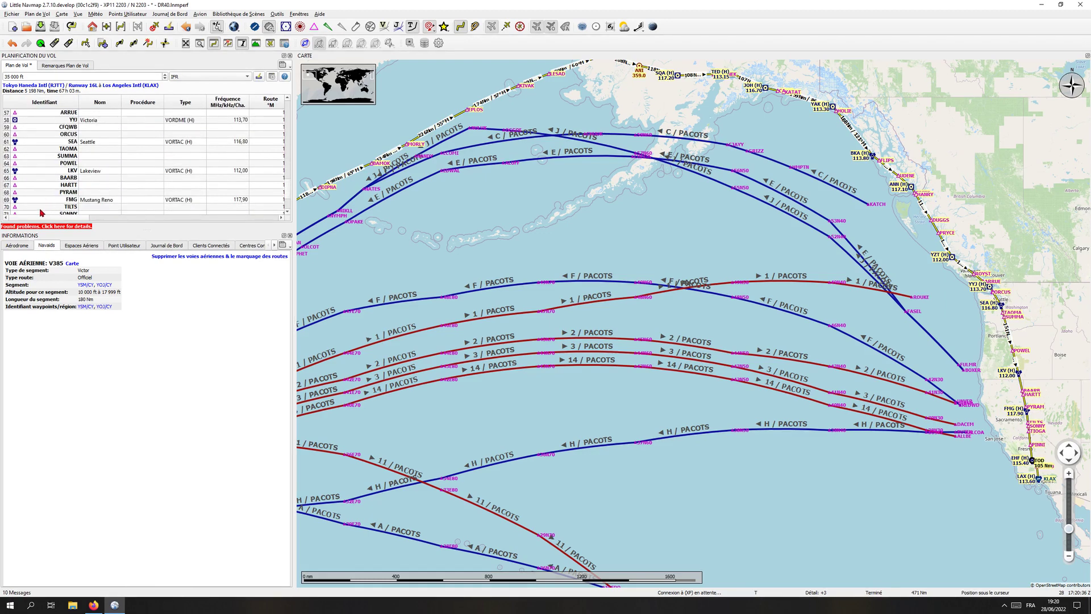
scroll(41, 202, "down", 3)
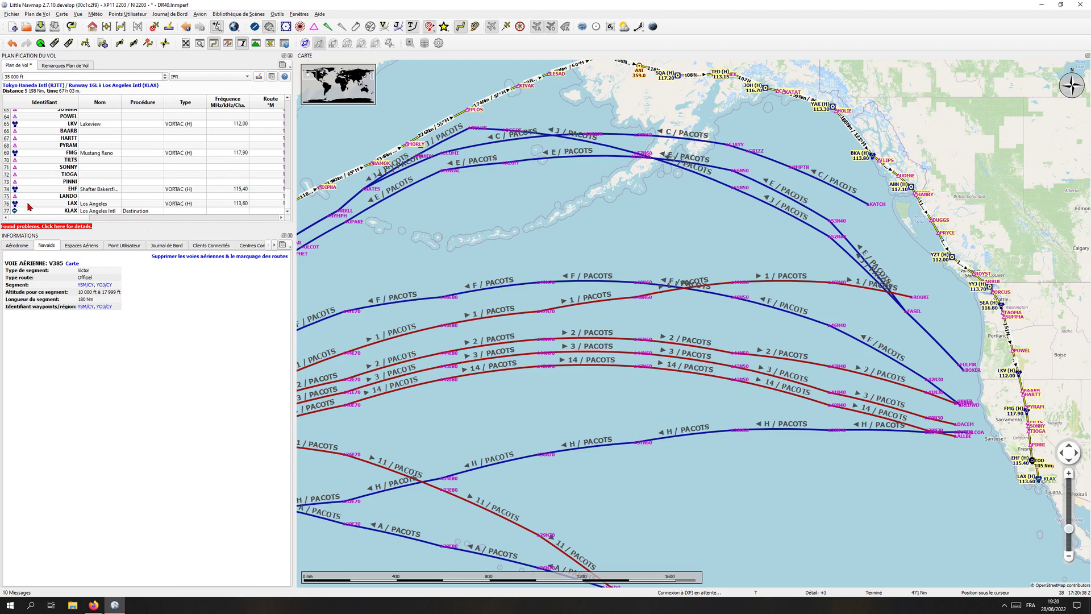
left_click(29, 206, "shift")
key("Delete")
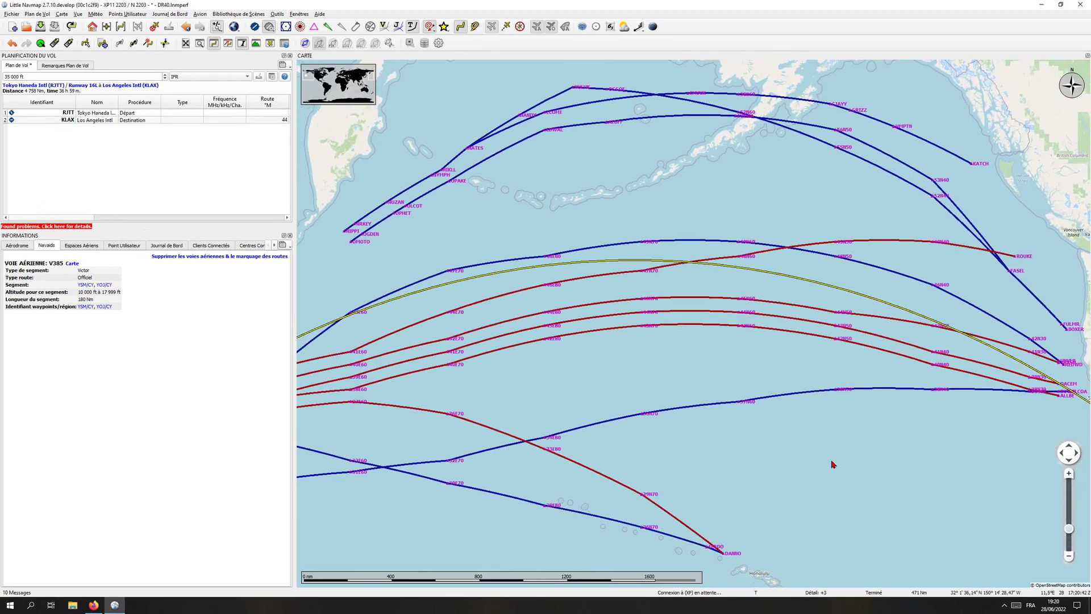
Compare the direct Tokyo to Los Angeles route with the PACOTS tracks and widen the map area.
scroll(816, 453, "down", 2)
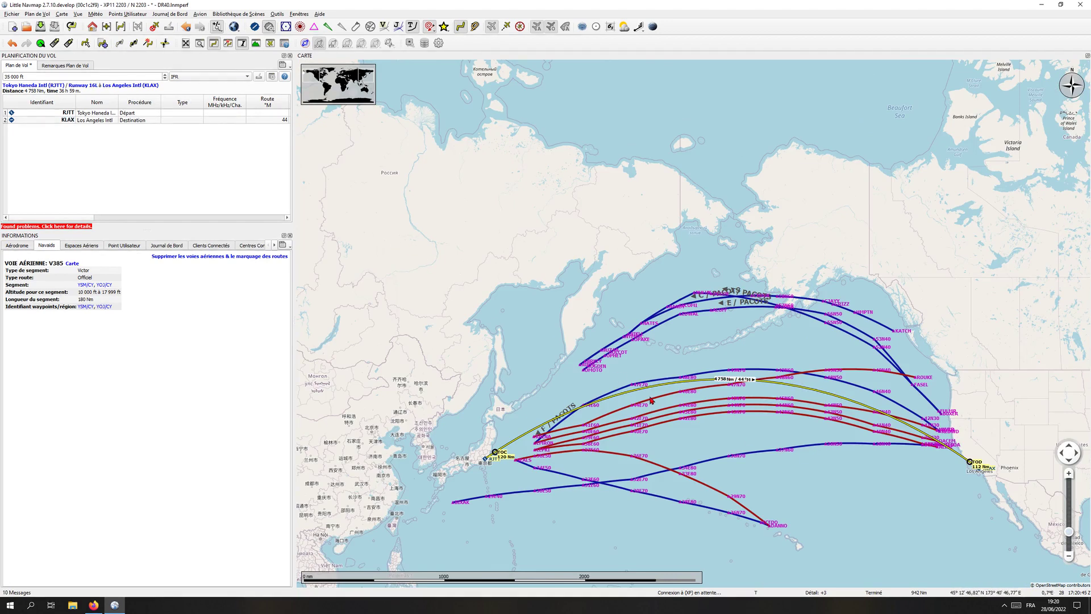
scroll(648, 404, "up", 2)
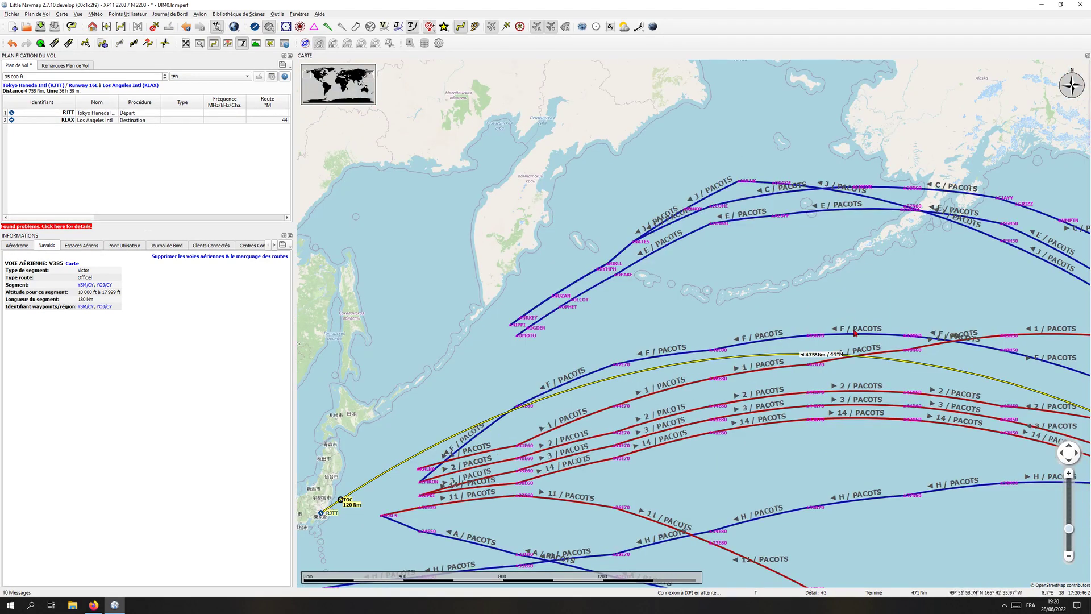
left_click_drag(841, 318, 814, 238)
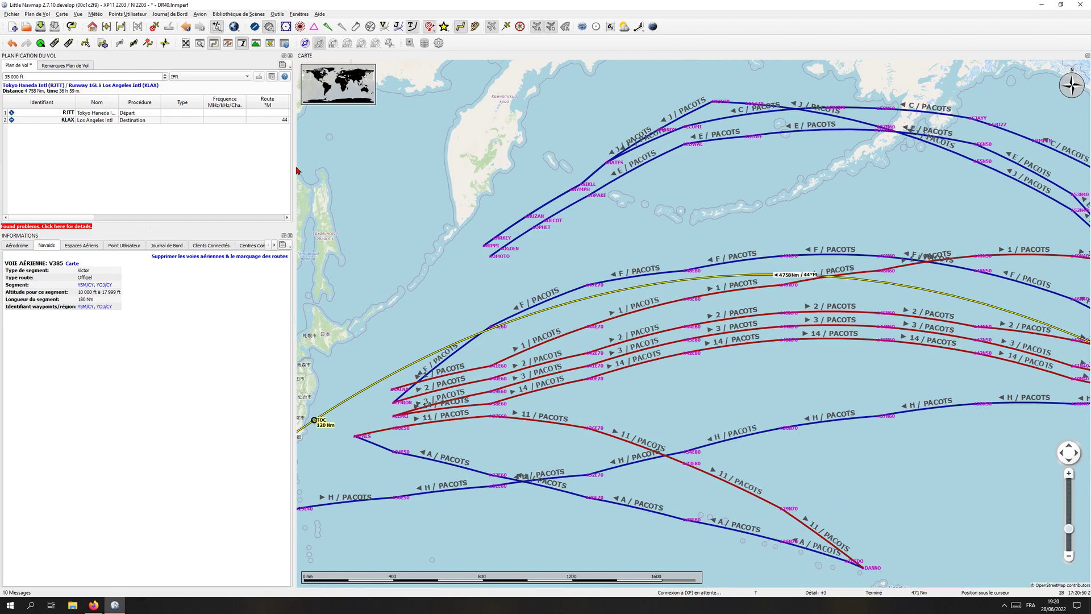
left_click_drag(292, 169, 216, 170)
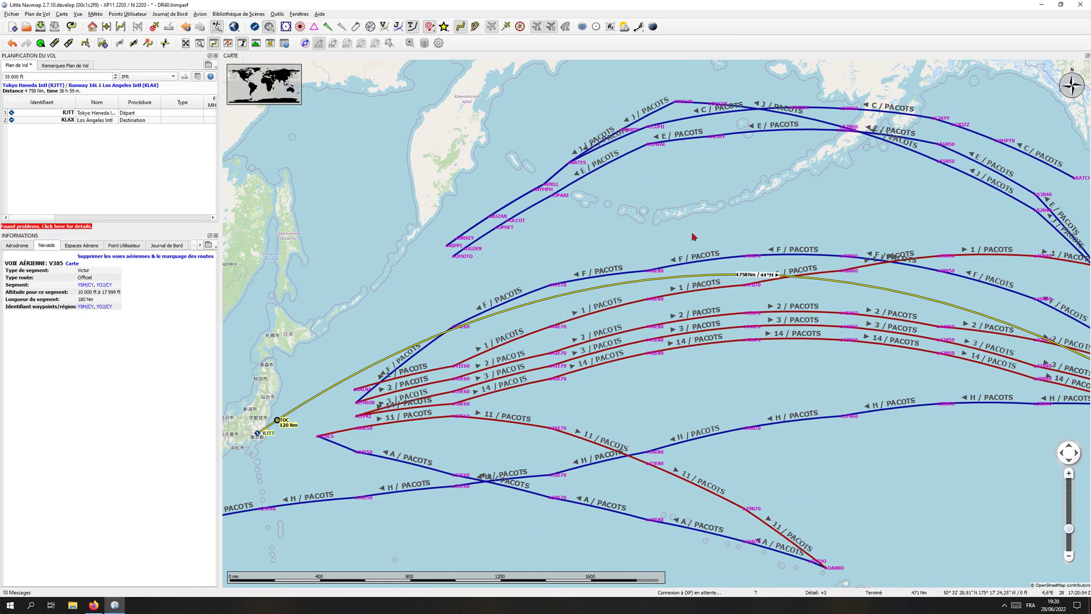
left_click_drag(692, 235, 677, 234)
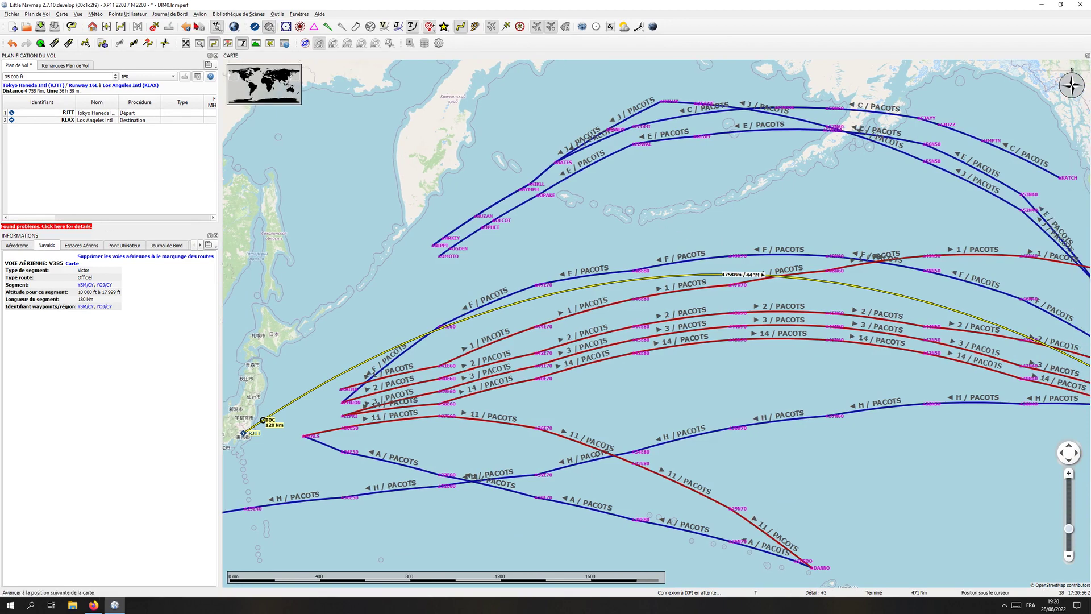
Open the flight plan calculation settings and examine the PACOTS tracks from the Canadian west coast to Japan.
left_click(146, 44)
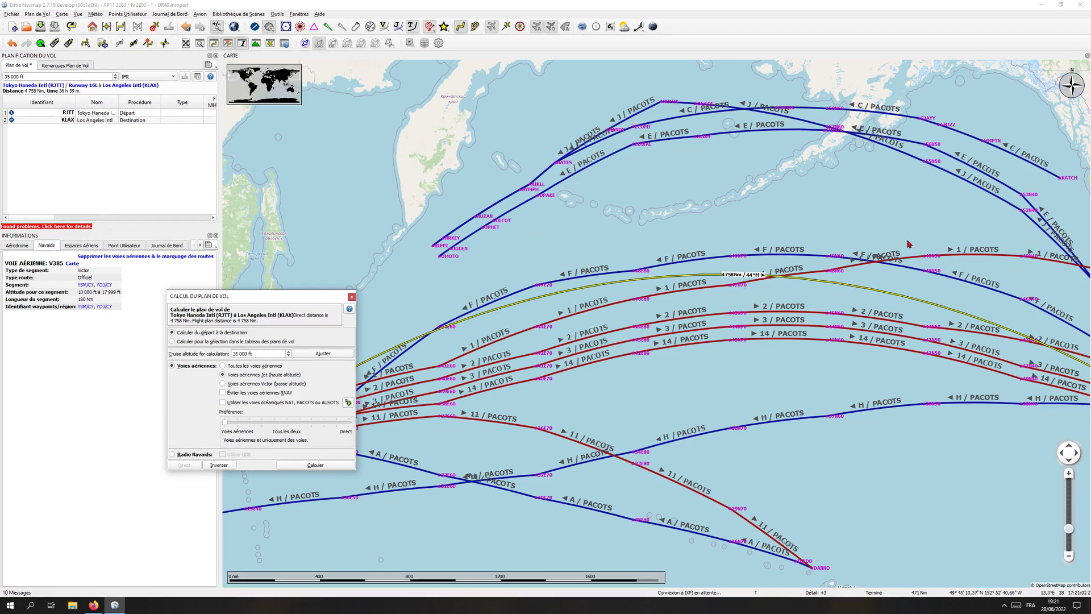
left_click(1032, 190)
left_click_drag(907, 221, 896, 222)
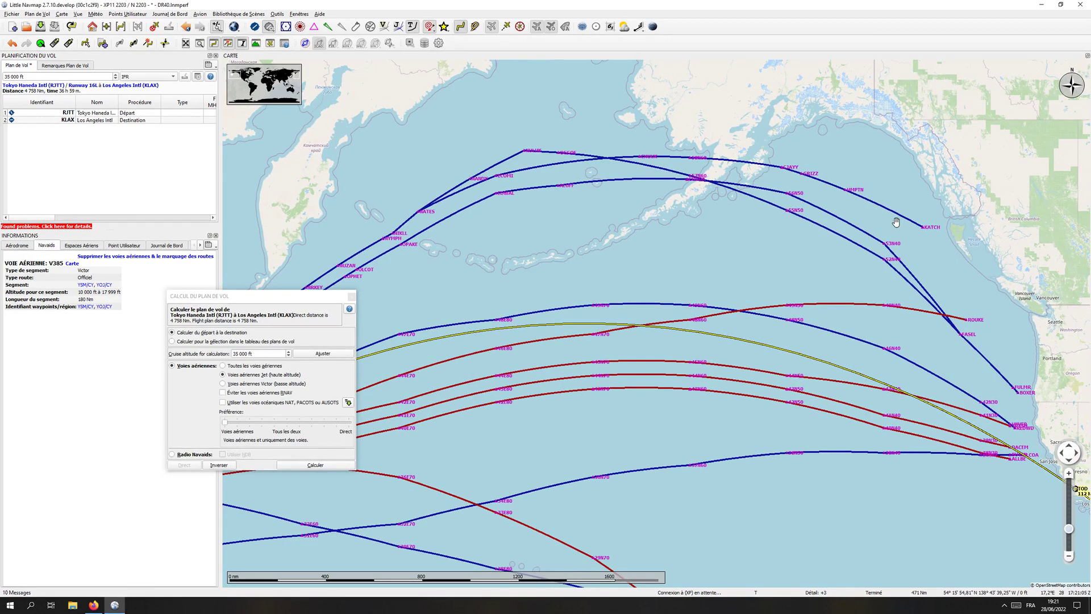
mouse_move(926, 230)
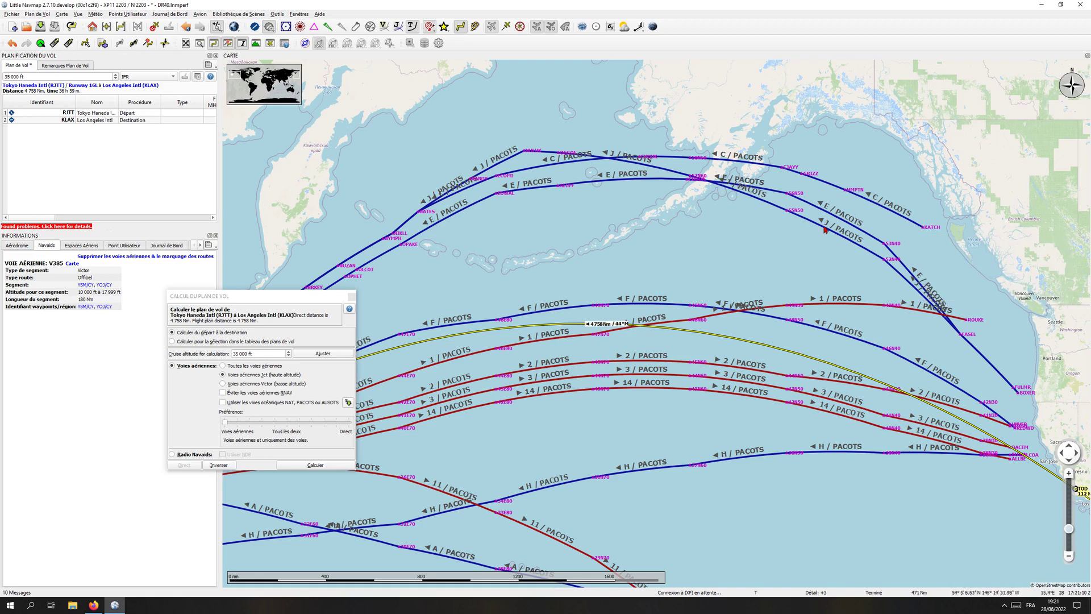
left_click_drag(699, 227, 1027, 137)
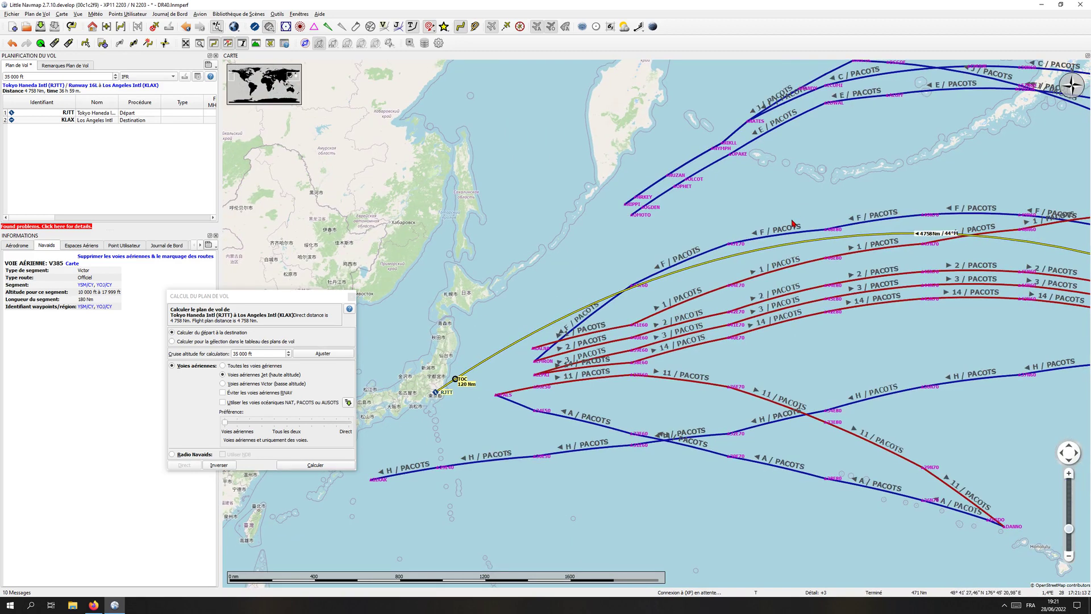
Follow PACOTS tracks C, J and E from their western ends off Kamchatka eastward past Kodiak Island.
scroll(800, 179, "up", 3)
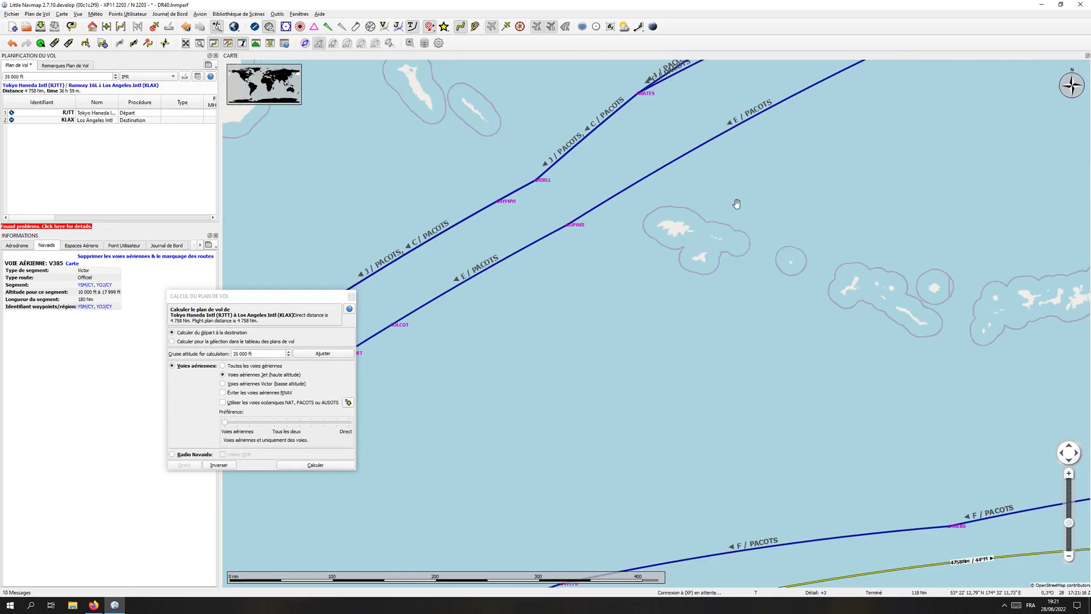
left_click_drag(732, 203, 912, 226)
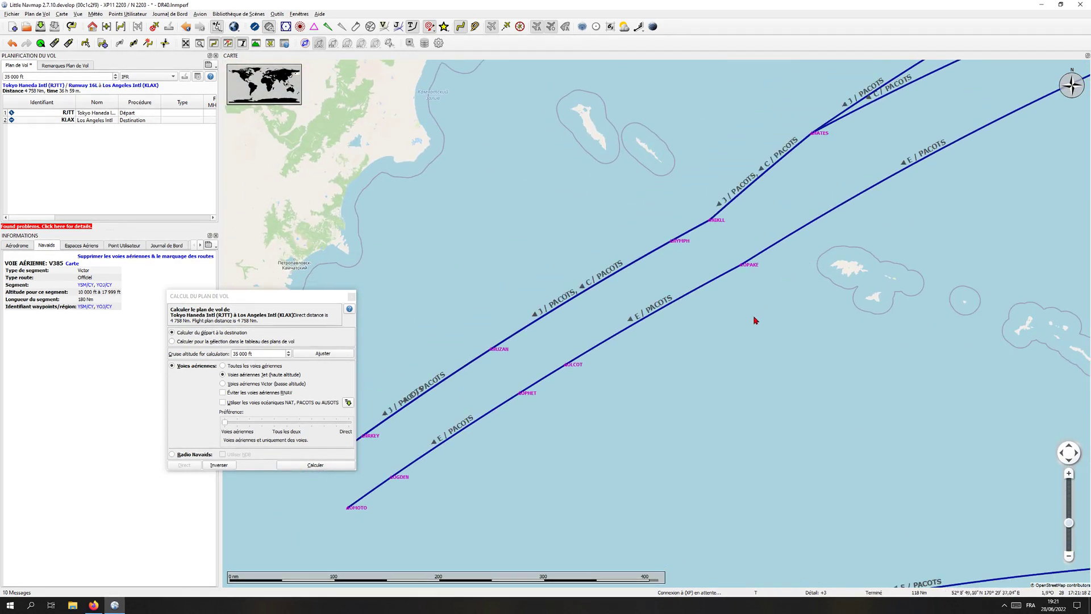
left_click_drag(749, 327, 895, 268)
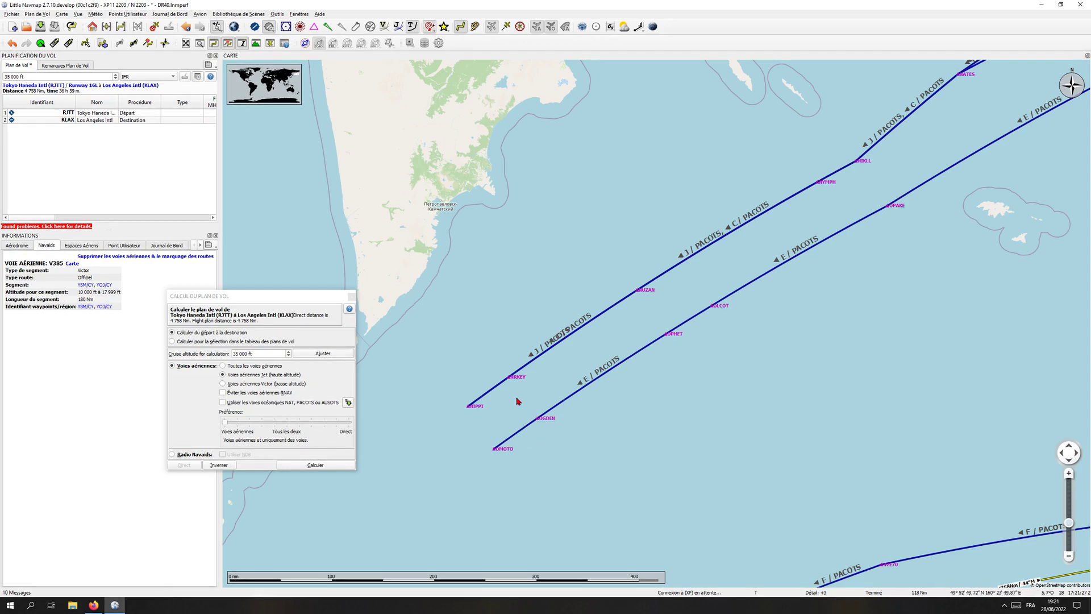
left_click_drag(735, 400, 549, 474)
left_click_drag(847, 288, 745, 330)
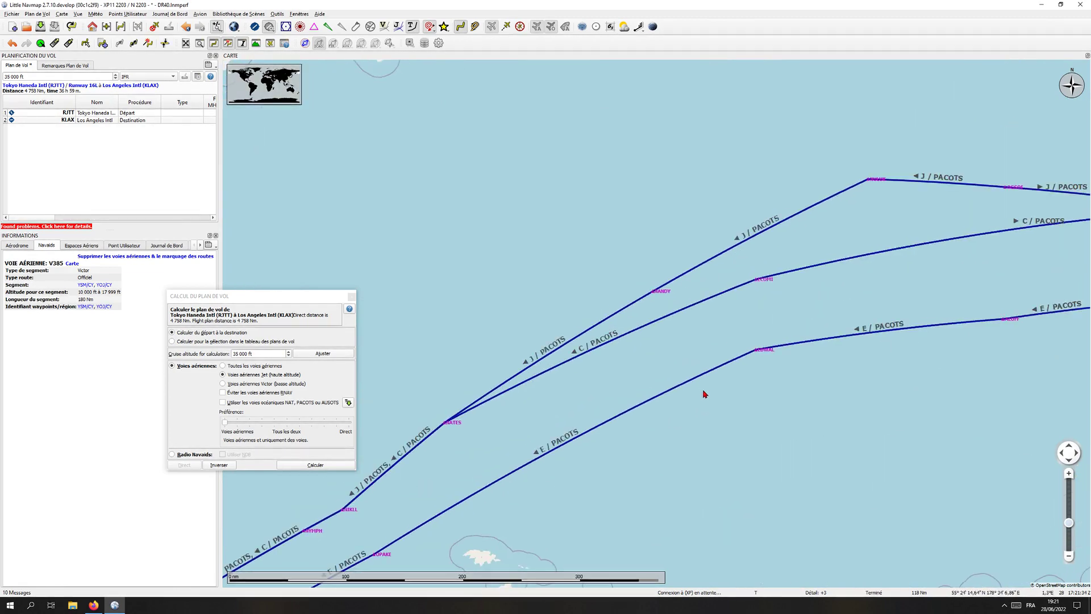
left_click_drag(864, 366, 685, 402)
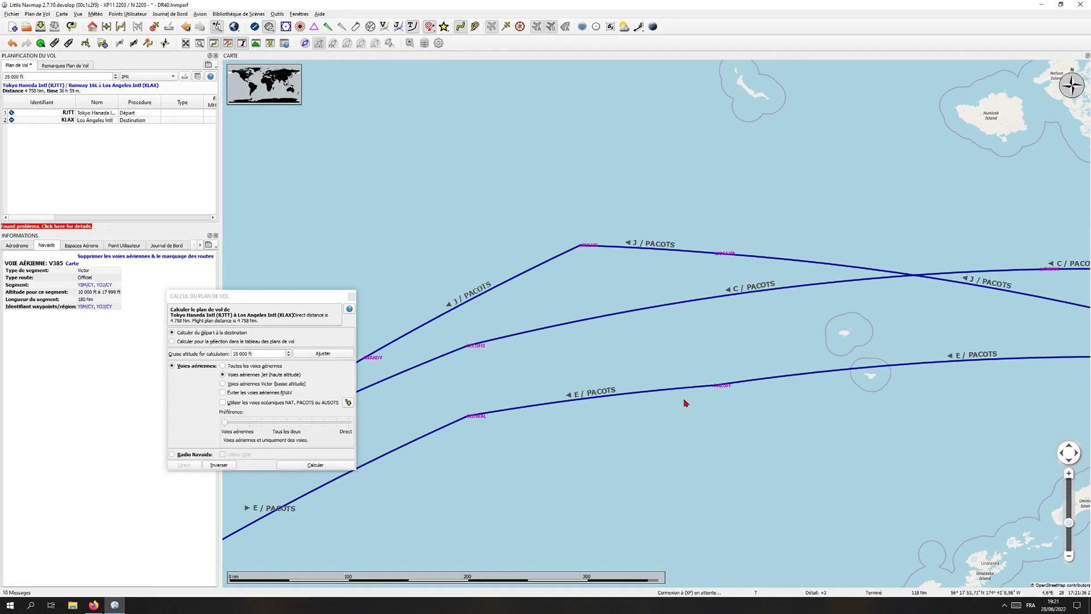
left_click_drag(865, 441, 627, 438)
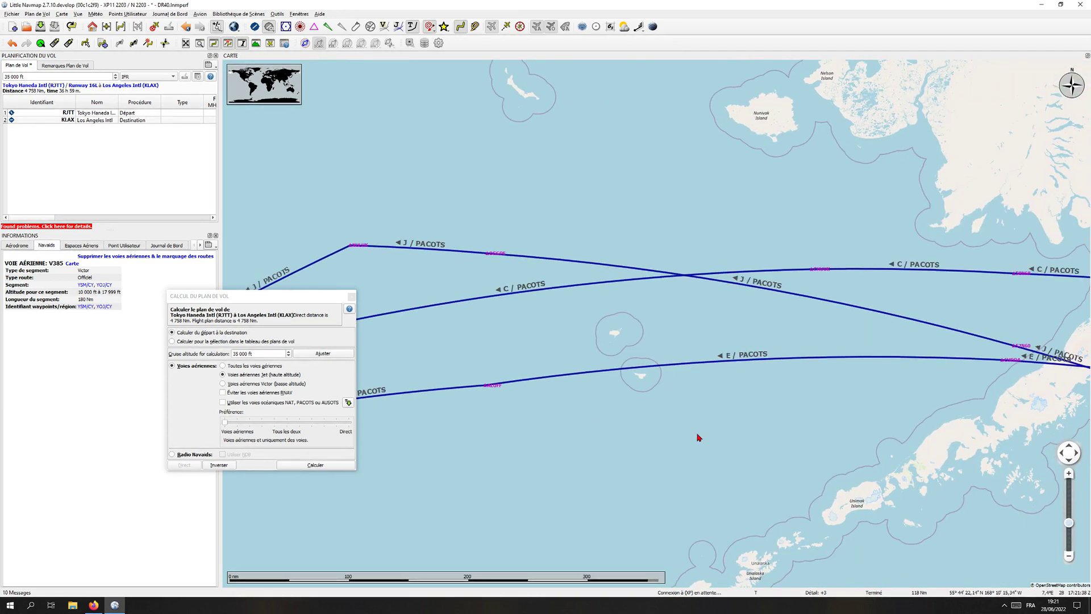
left_click_drag(821, 544, 635, 510)
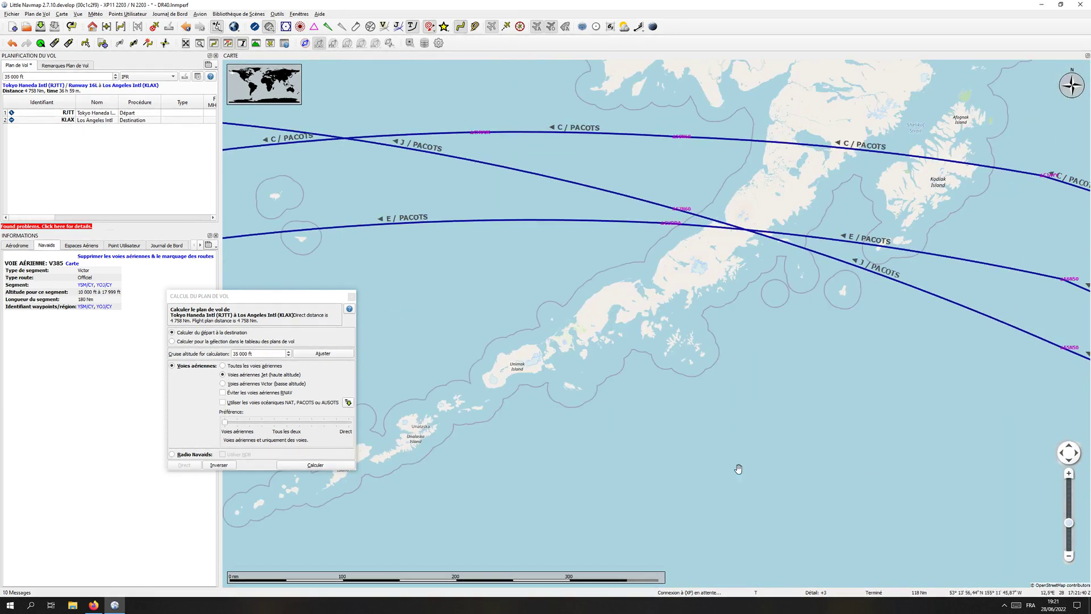
left_click_drag(865, 469, 608, 458)
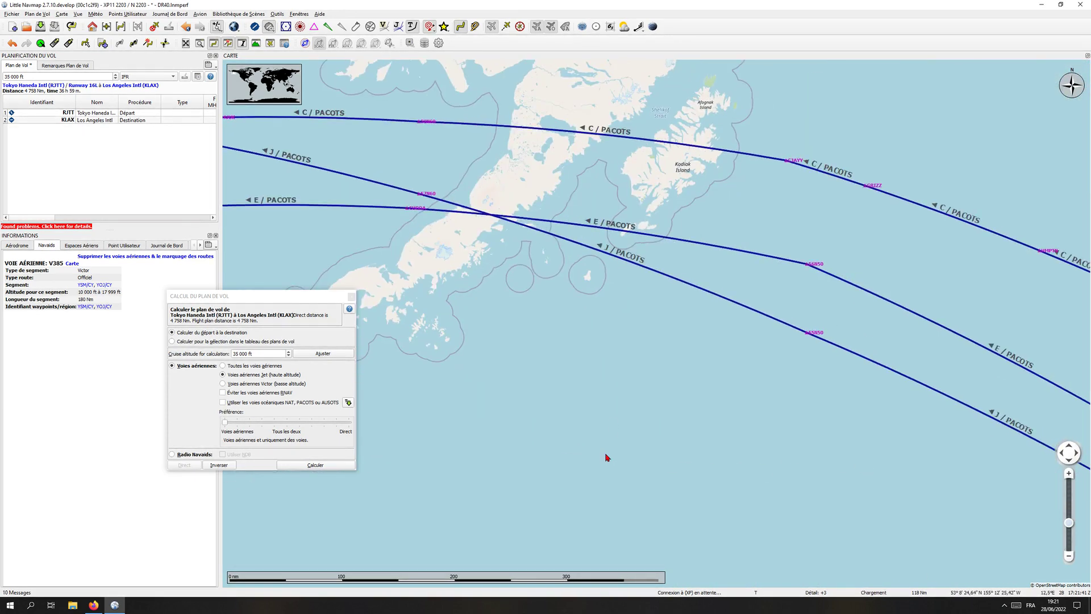
Show the details of PACOTS track C, including its KATCH to HMPTN segment, and close the flight plan calculation without calculating.
left_click(661, 144)
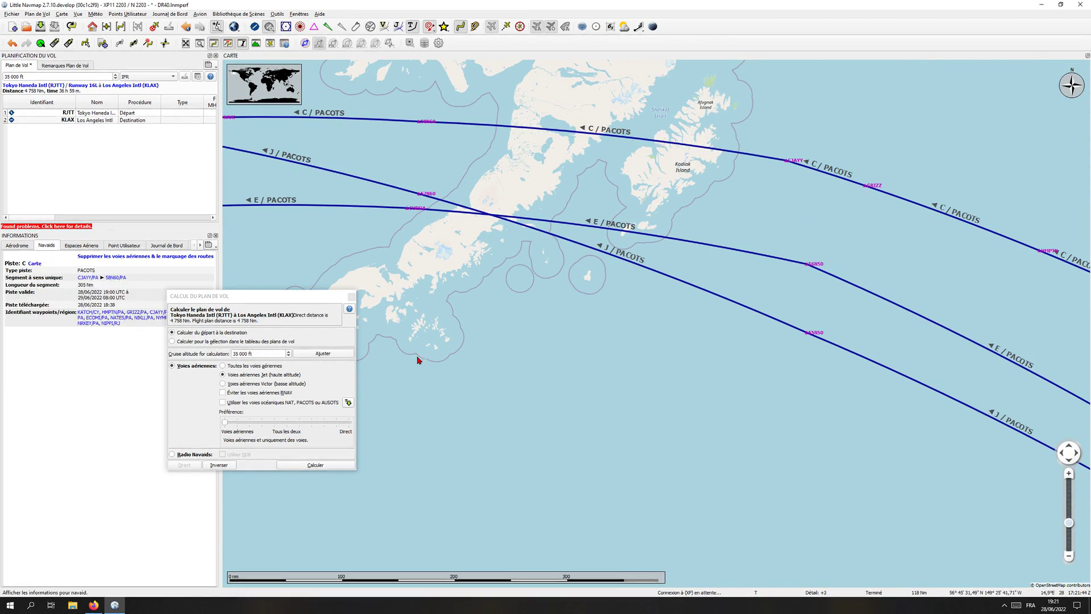
right_click(813, 213)
left_click(548, 516)
left_click(352, 296)
left_click_drag(707, 446, 453, 407)
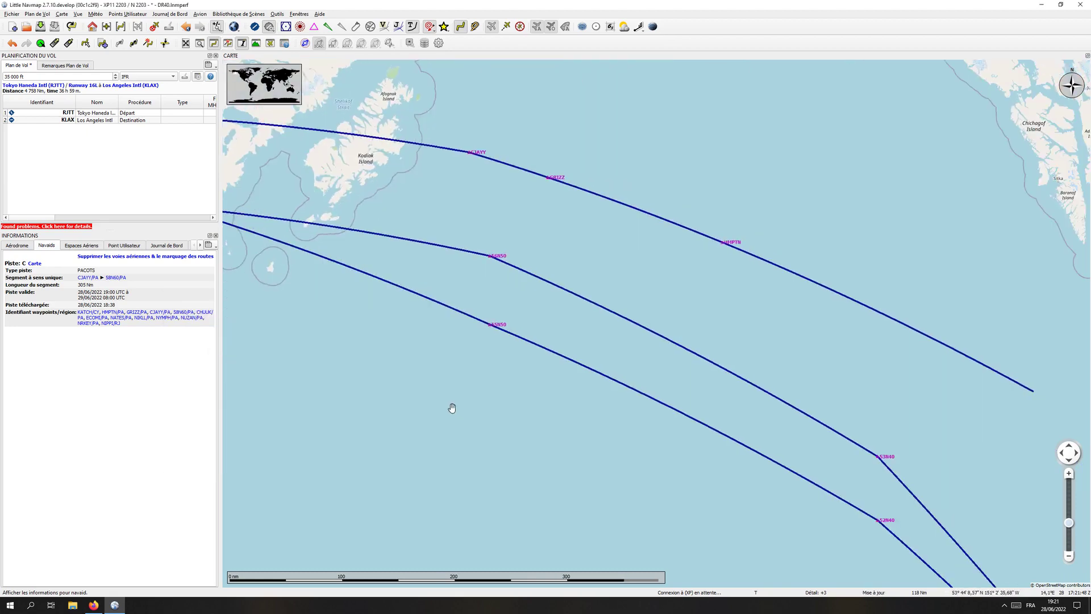
right_click(864, 338)
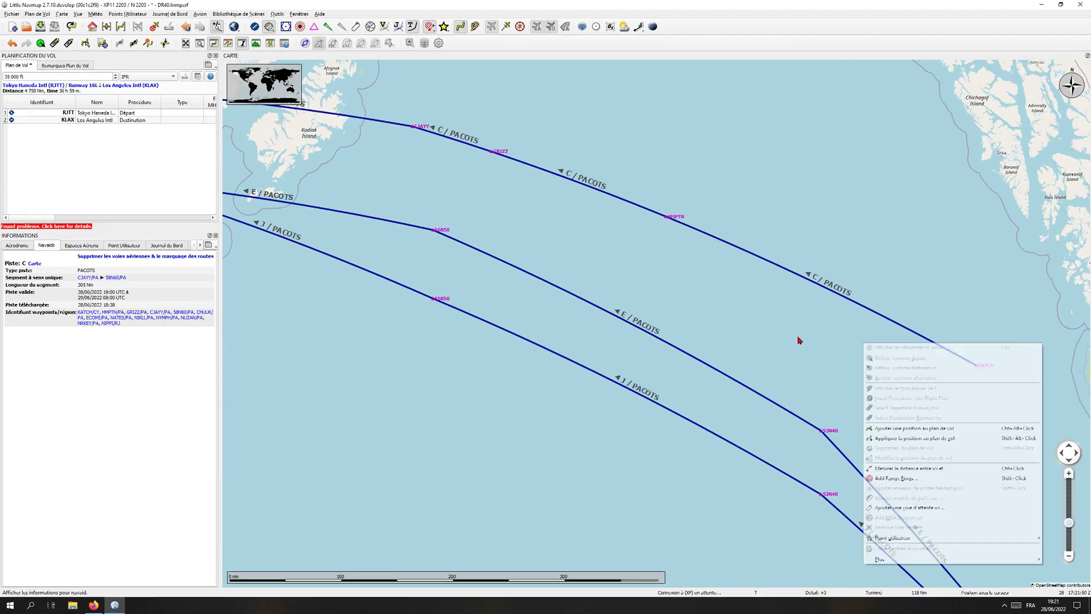
left_click(831, 293)
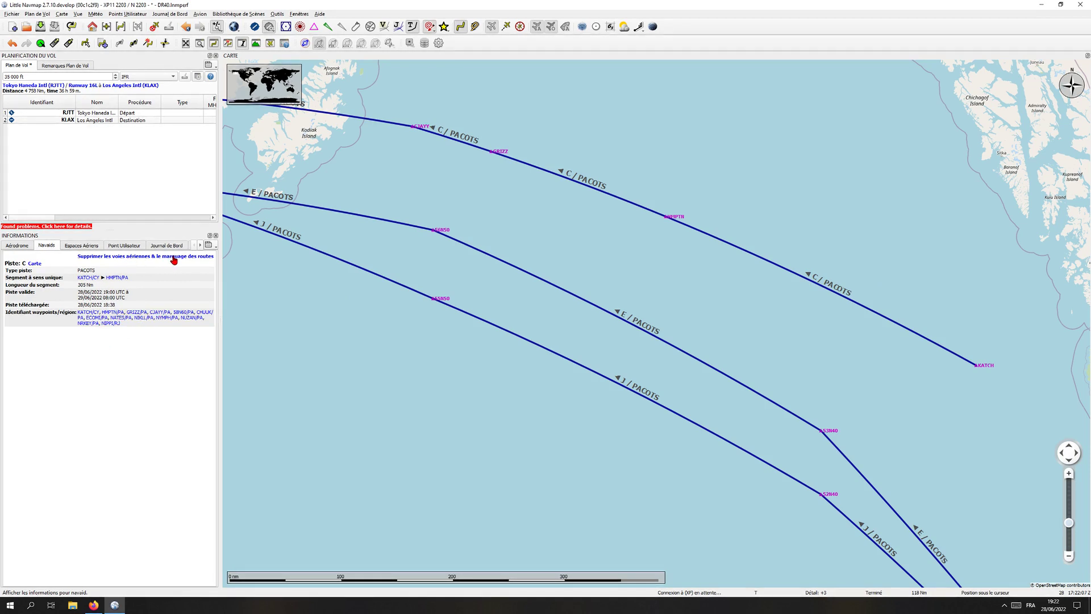
Highlight the whole of PACOTS track C on the map and hide the oceanic tracks layer.
left_click(37, 264)
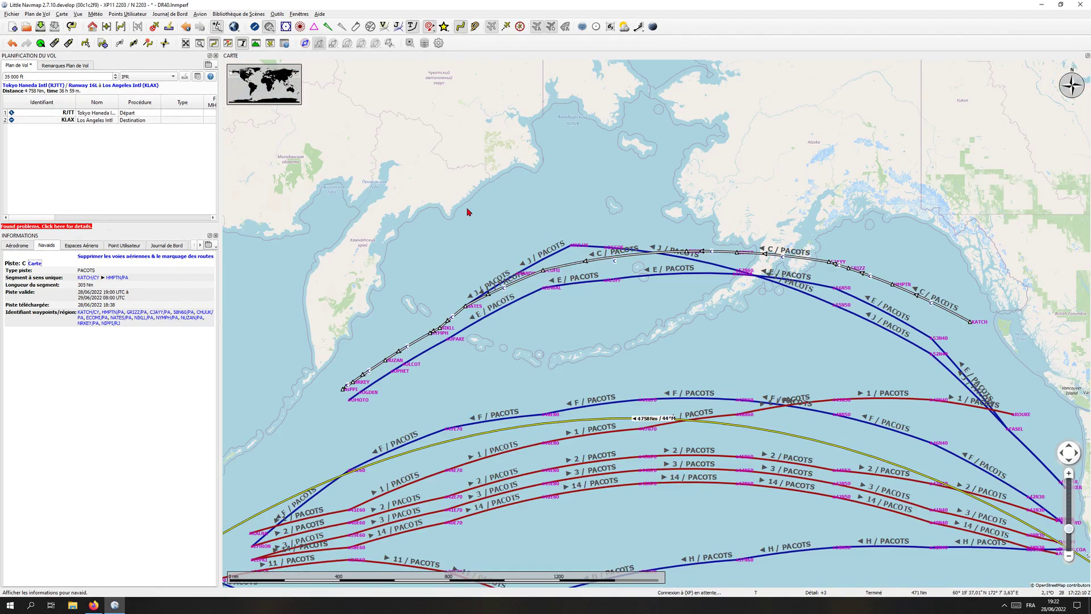
left_click(410, 28)
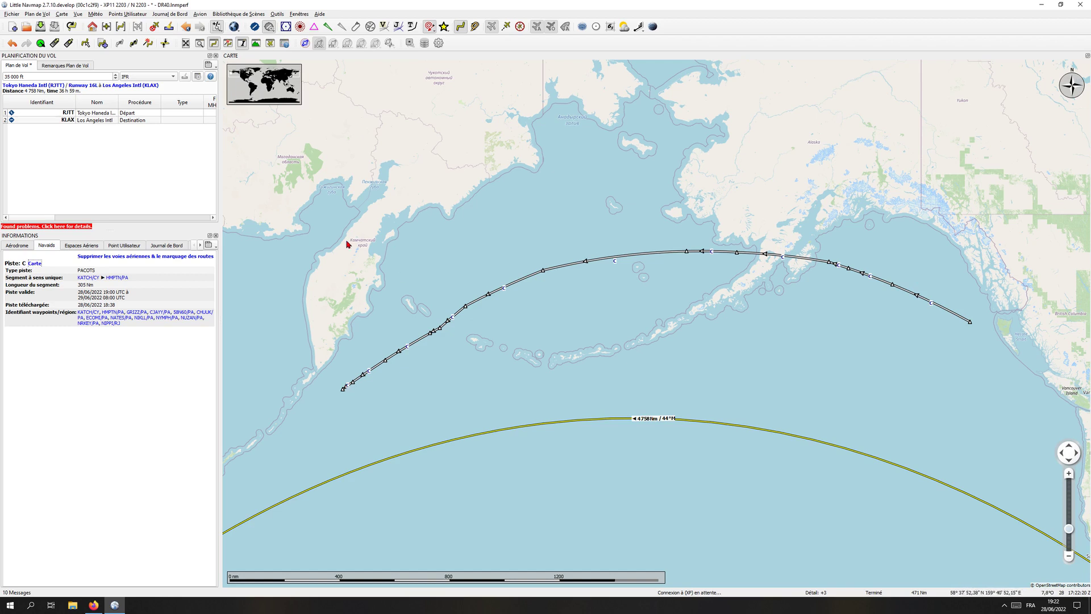
Remove the airway and track highlighting from the map and display the oceanic tracks again.
left_click(70, 27)
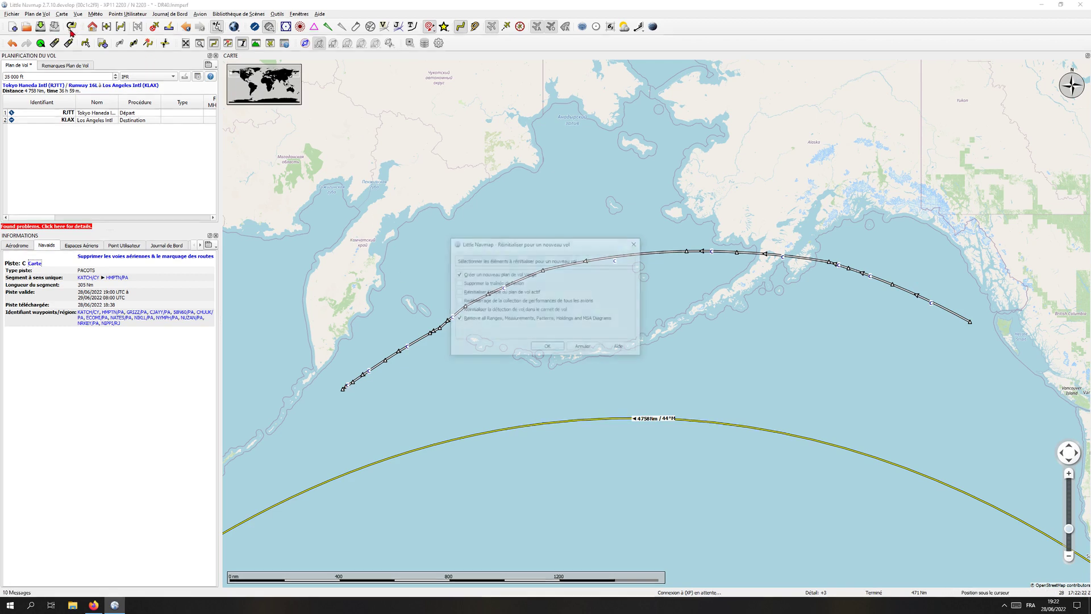
left_click(587, 349)
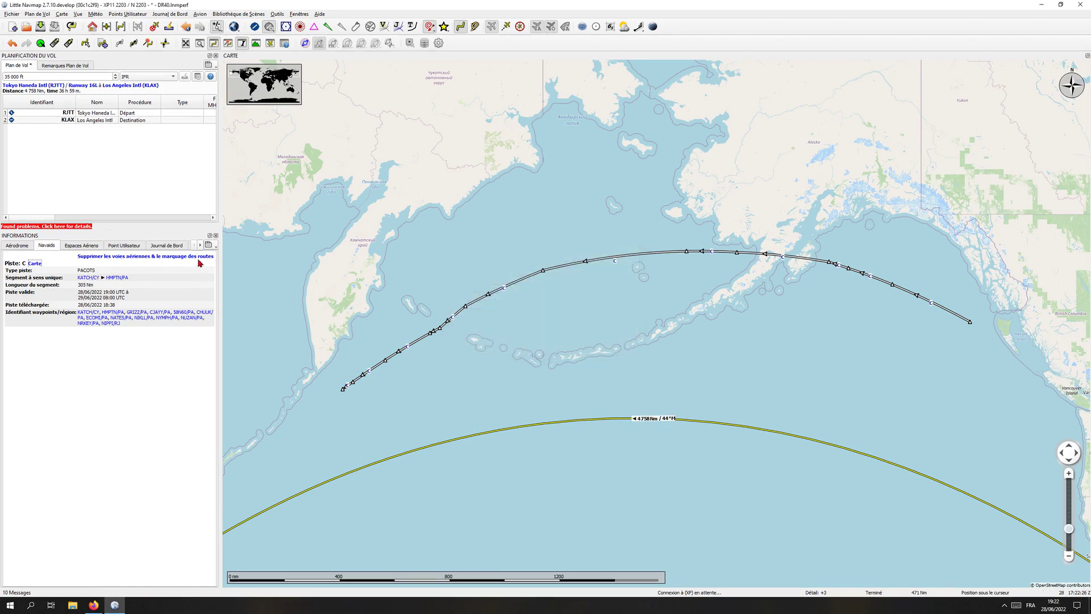
left_click(198, 260)
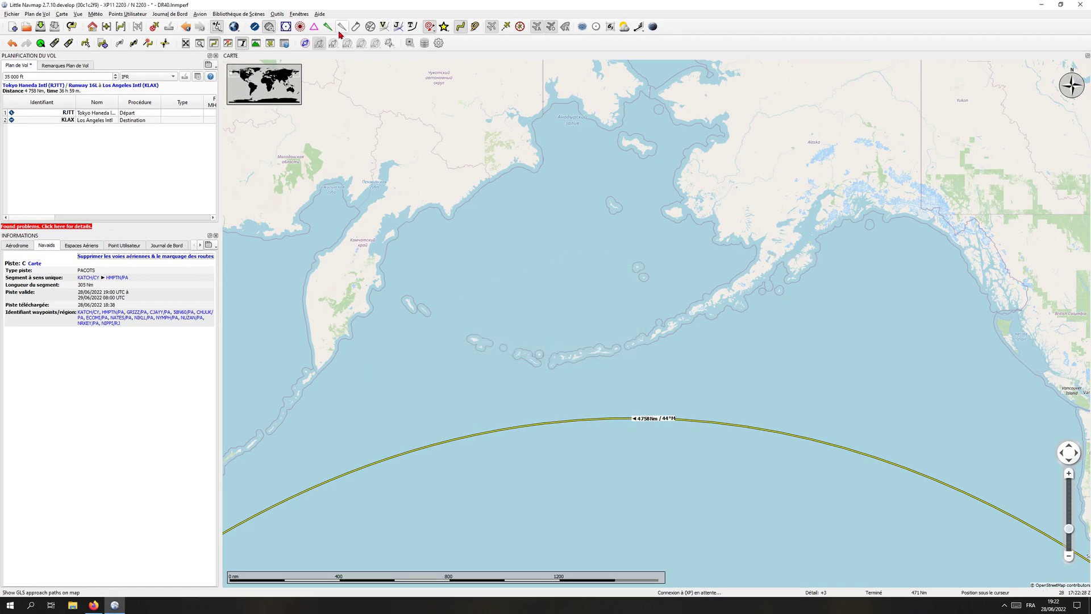
left_click(411, 27)
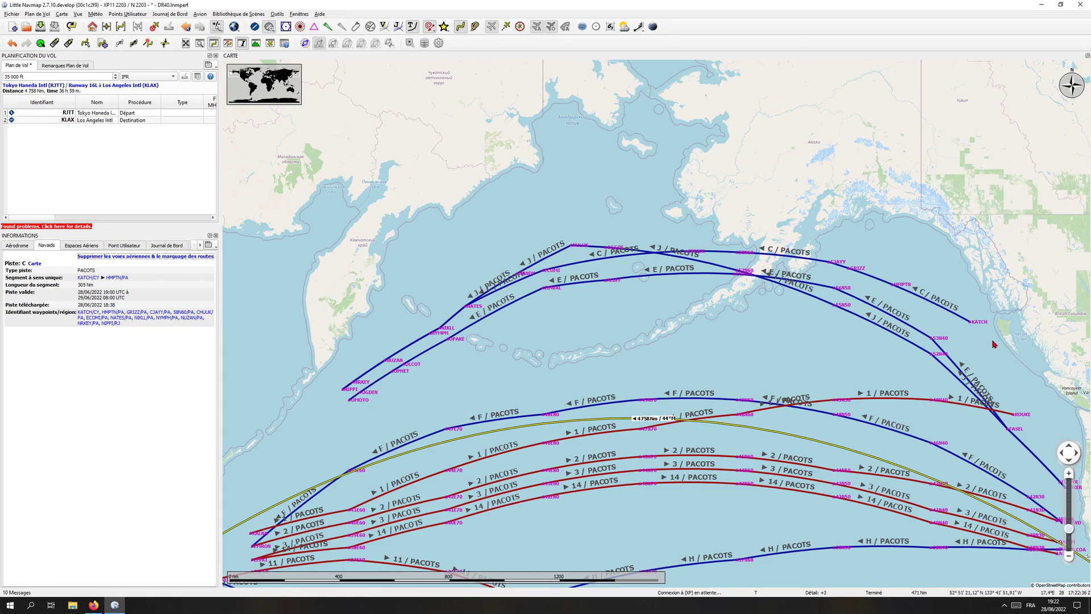
mouse_move(974, 324)
mouse_move(728, 255)
right_click(960, 327)
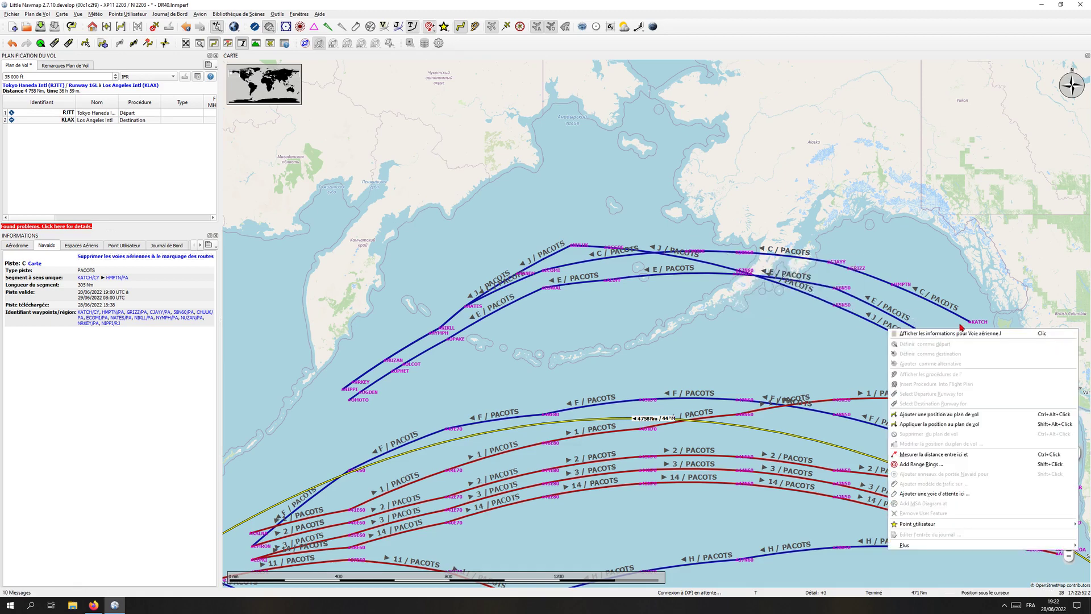
left_click(722, 317)
Download the current oceanic tracks and calculate the RJTT–KLAX flight plan at 35 000 ft using jet airways and NAT, PACOTS or AUSOTS tracks.
left_click_drag(701, 365, 809, 326)
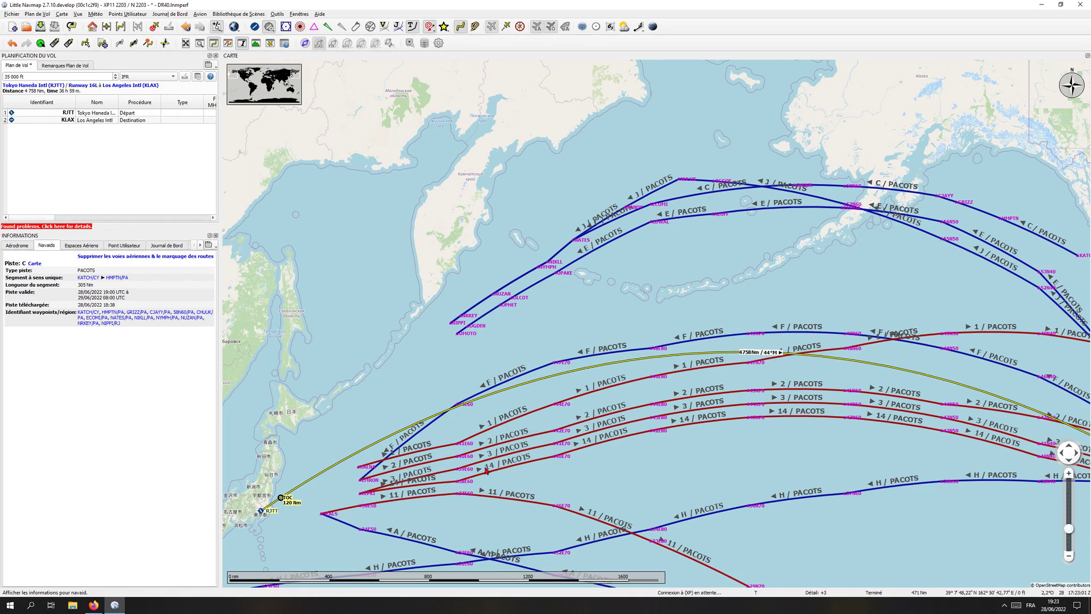
left_click_drag(753, 445, 727, 396)
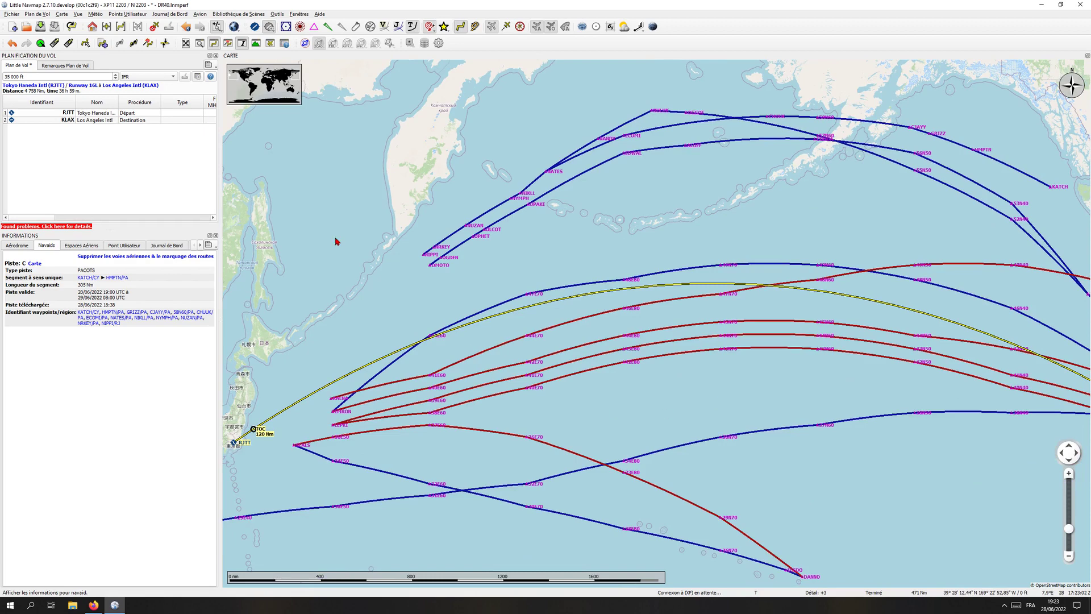
left_click(227, 43)
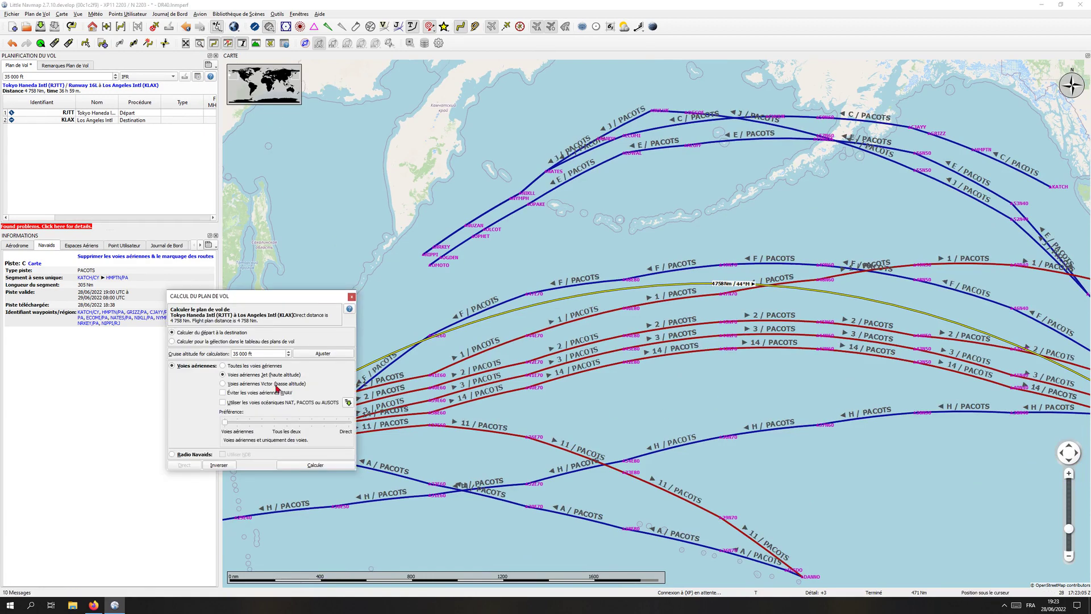
left_click_drag(297, 302, 409, 213)
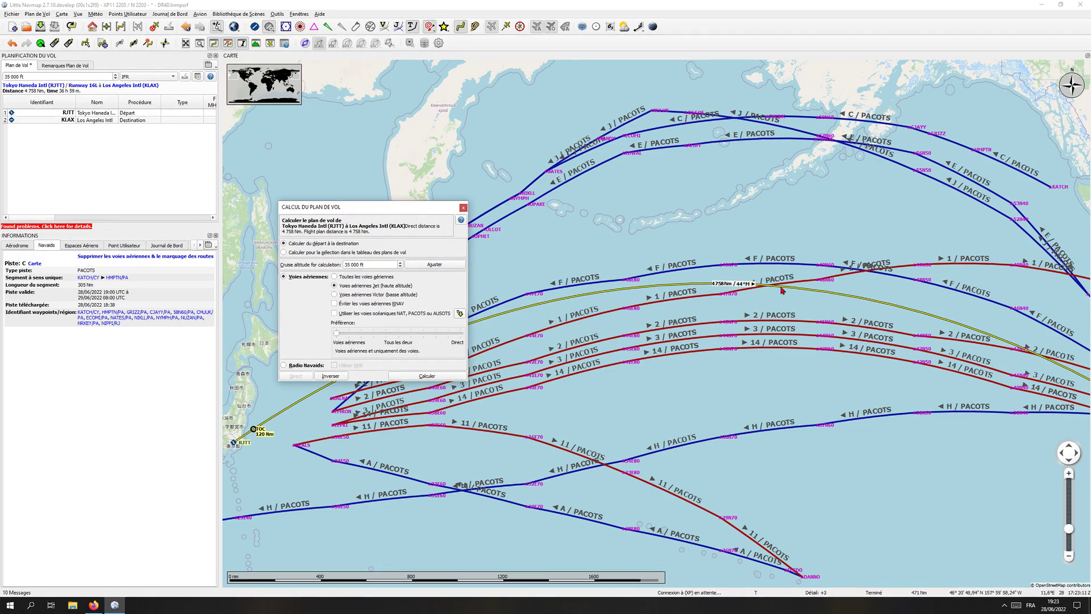
left_click(460, 314)
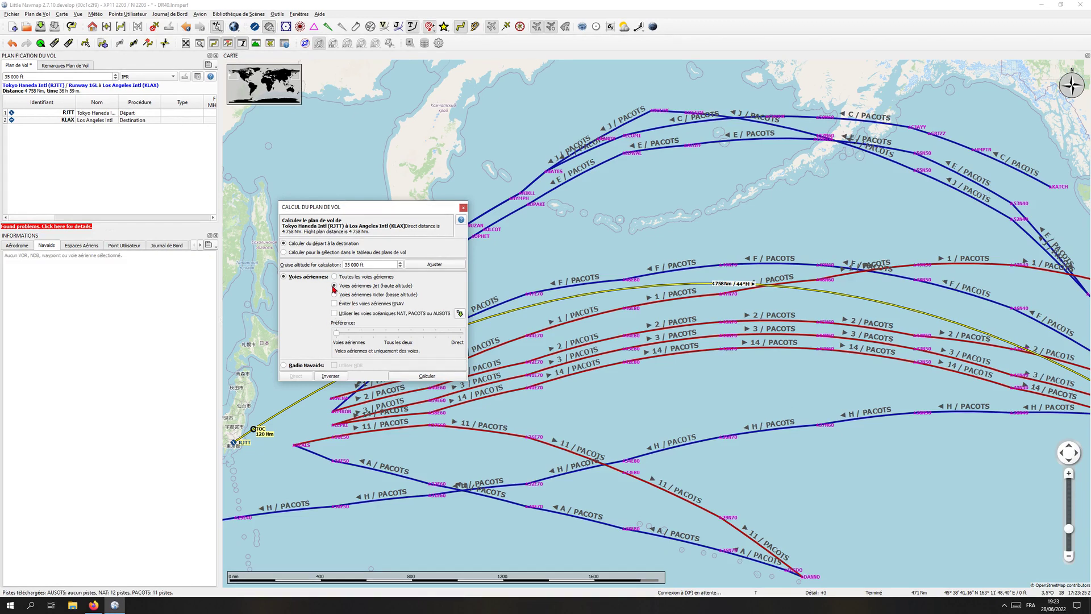
left_click(335, 313)
left_click(424, 376)
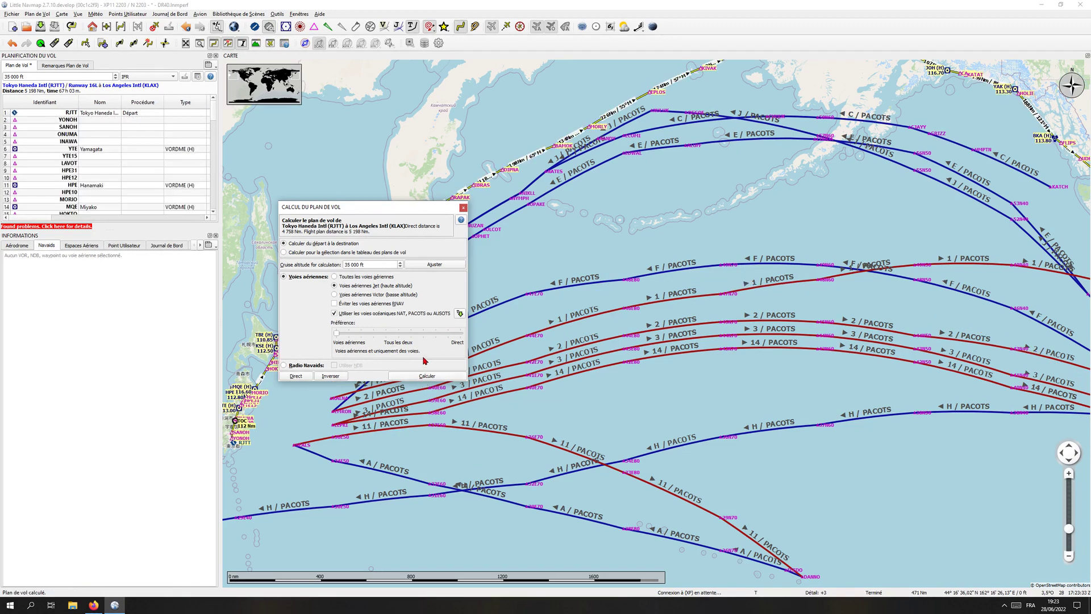
Recalculate the flight plan with the preference set to more airways and fewer direct legs (Plus de voies aériennes et moins de voies directes).
left_click(344, 334)
left_click(359, 336)
left_click(424, 376)
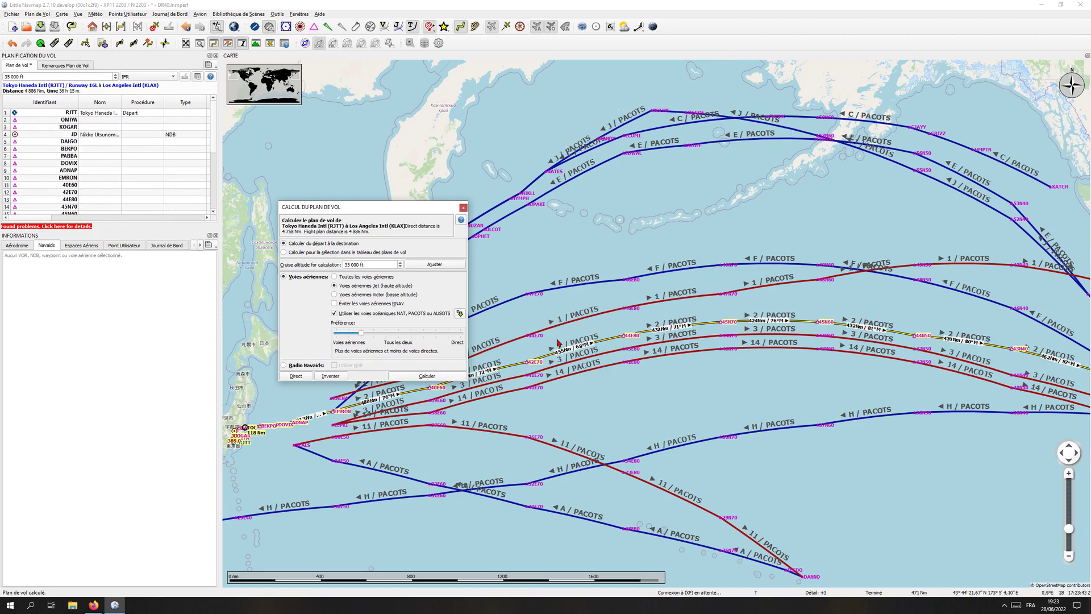
Hide the oceanic tracks layer so that only the calculated route across the Pacific is displayed.
left_click_drag(416, 208, 417, 132)
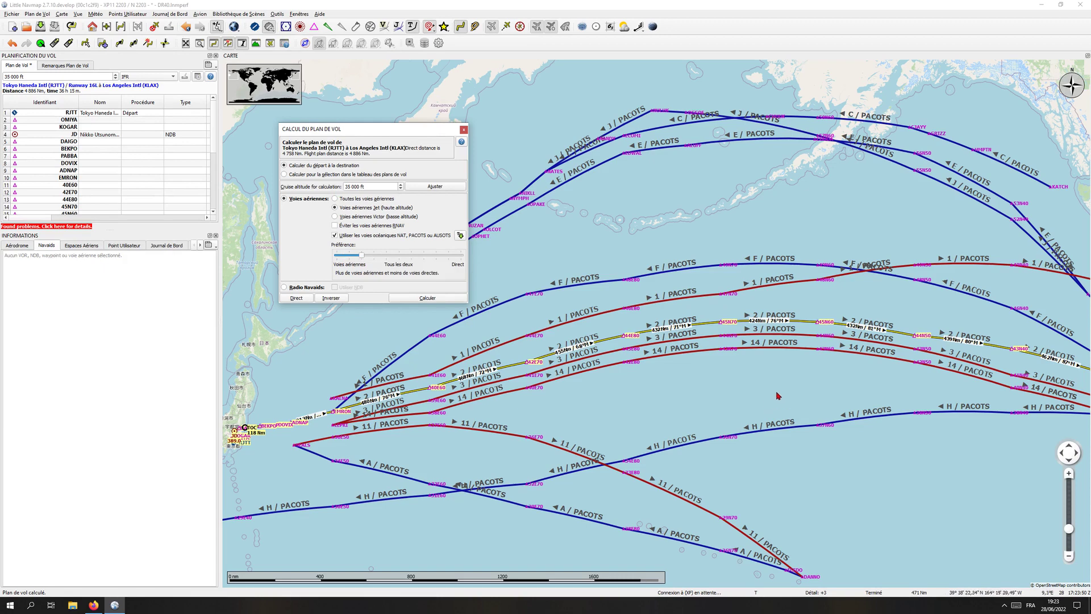
mouse_move(813, 466)
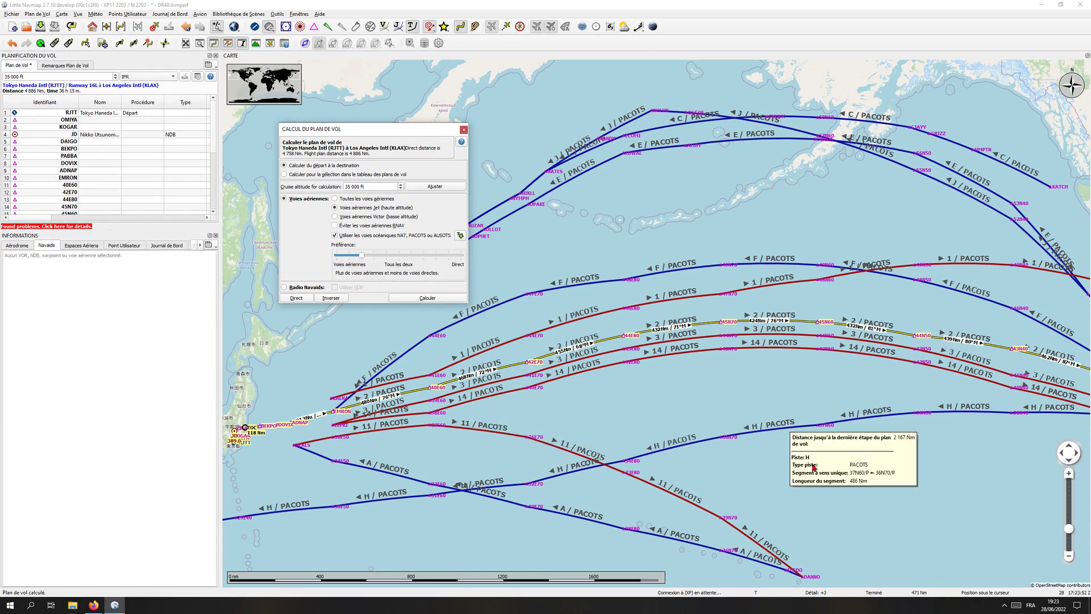
scroll(860, 476, "down", 1)
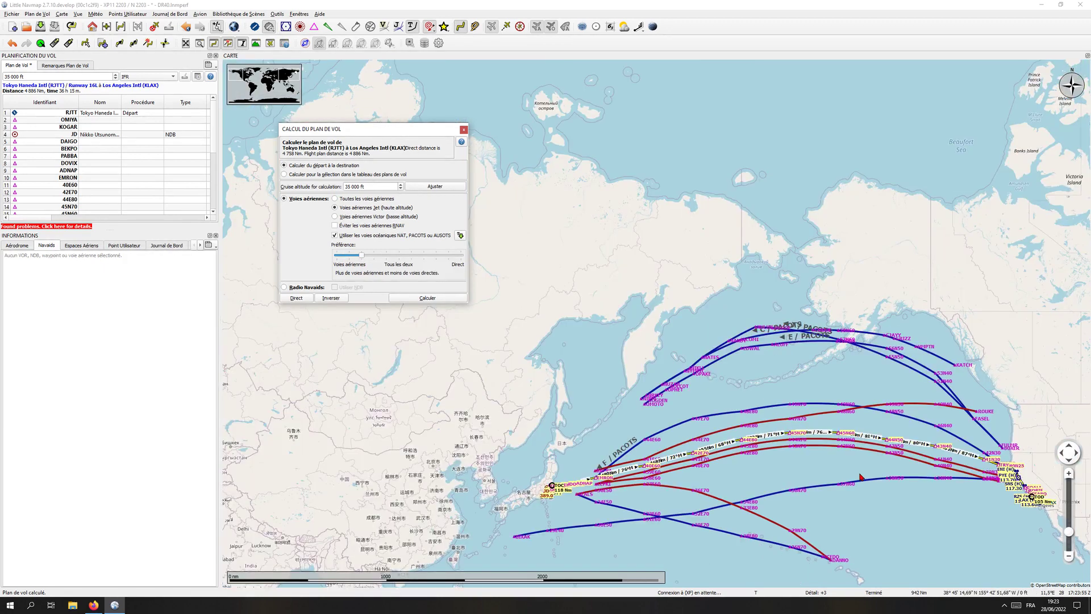
left_click_drag(853, 460, 845, 414)
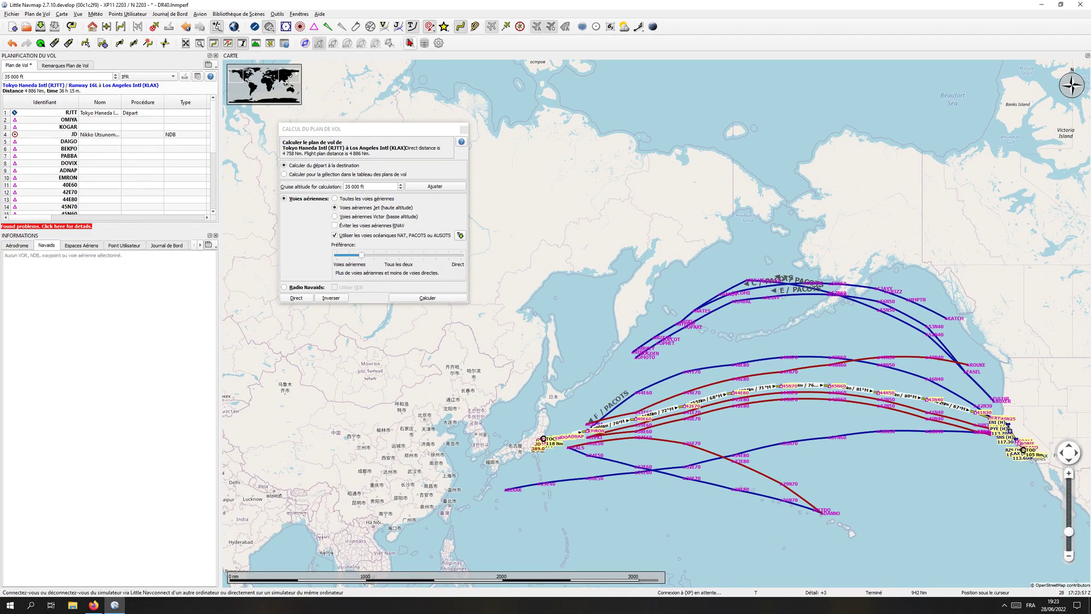
left_click(410, 28)
left_click_drag(777, 470, 704, 408)
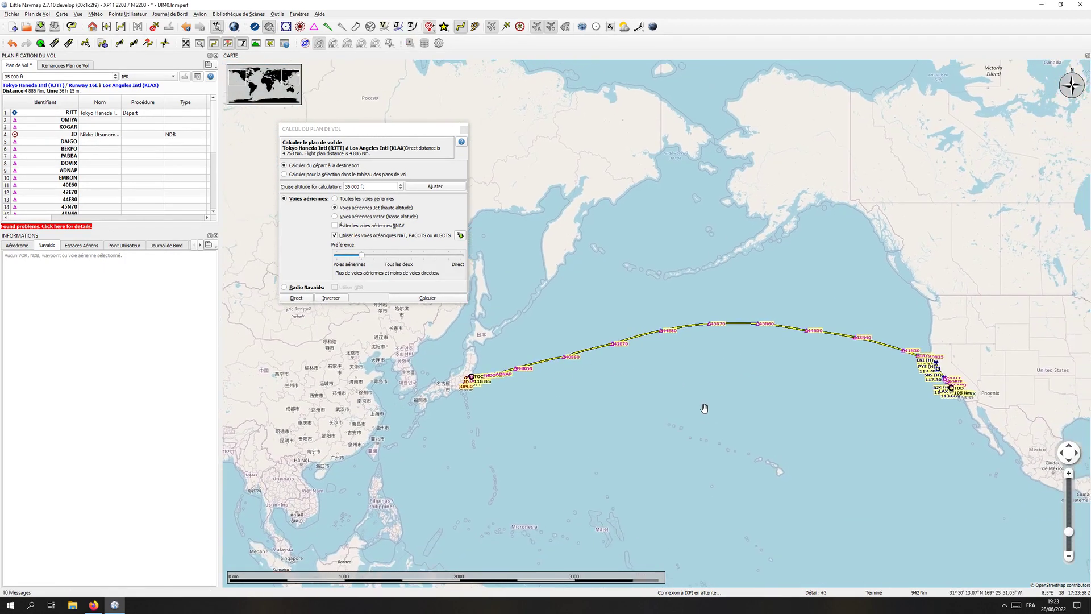
Switch the map to the spherical projection and view the whole Pacific route on the globe.
left_click(234, 27)
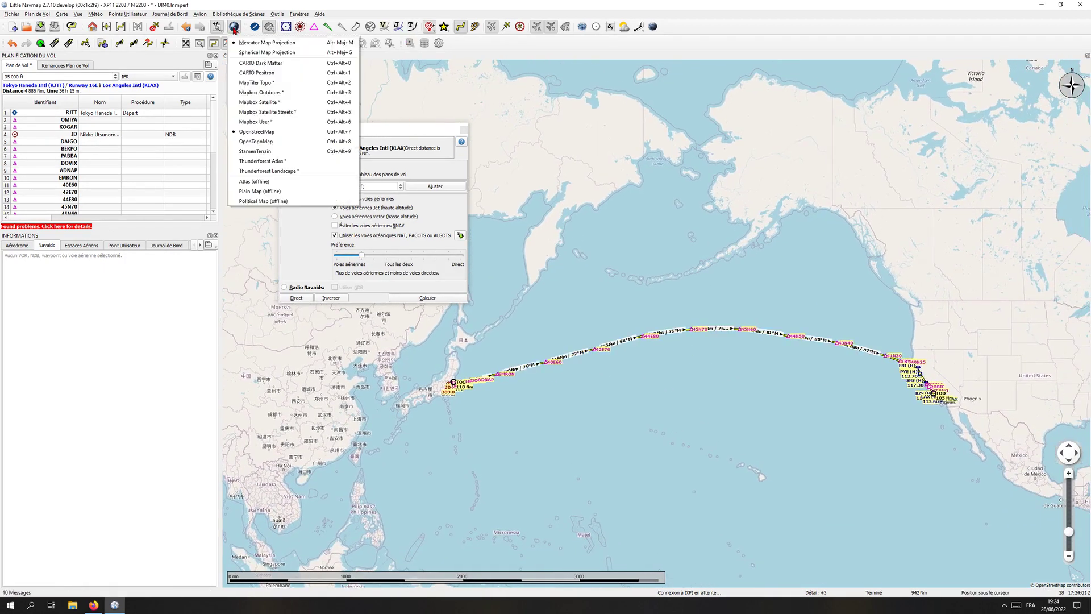
left_click(237, 9)
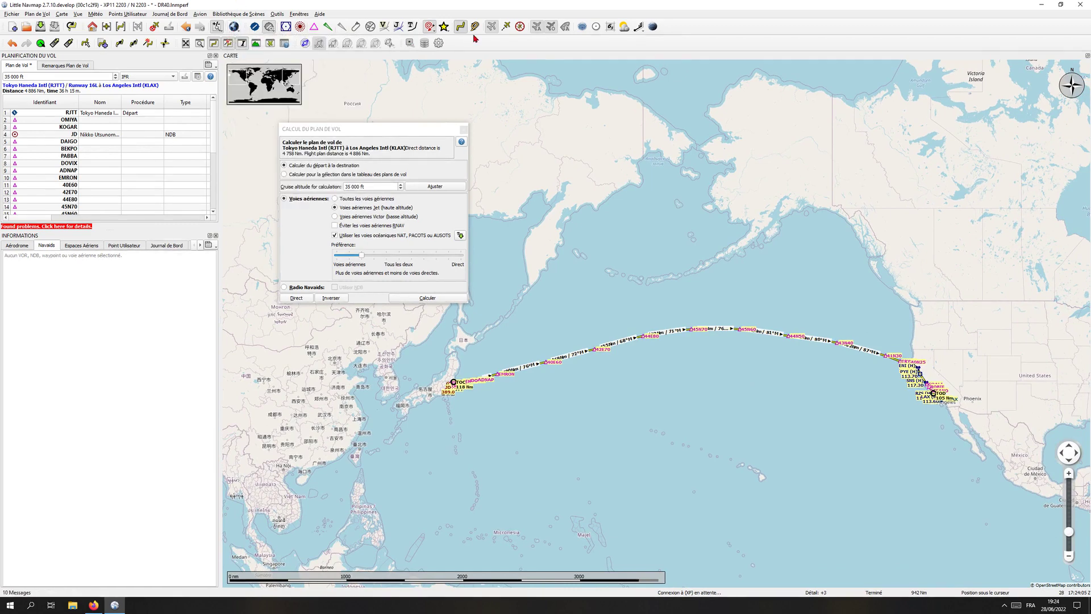
left_click(232, 30)
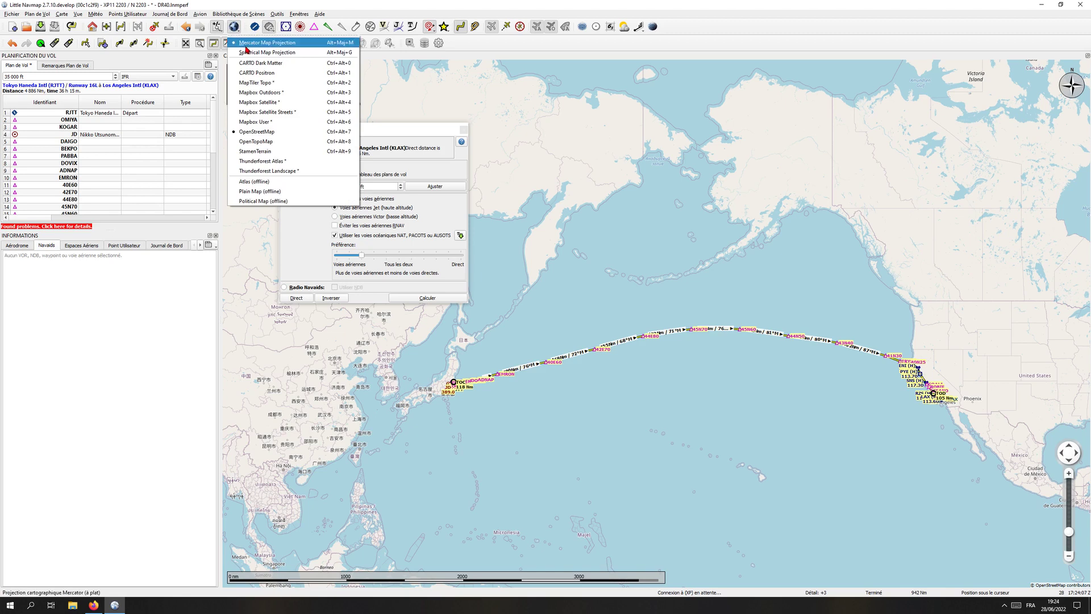
left_click(506, 48)
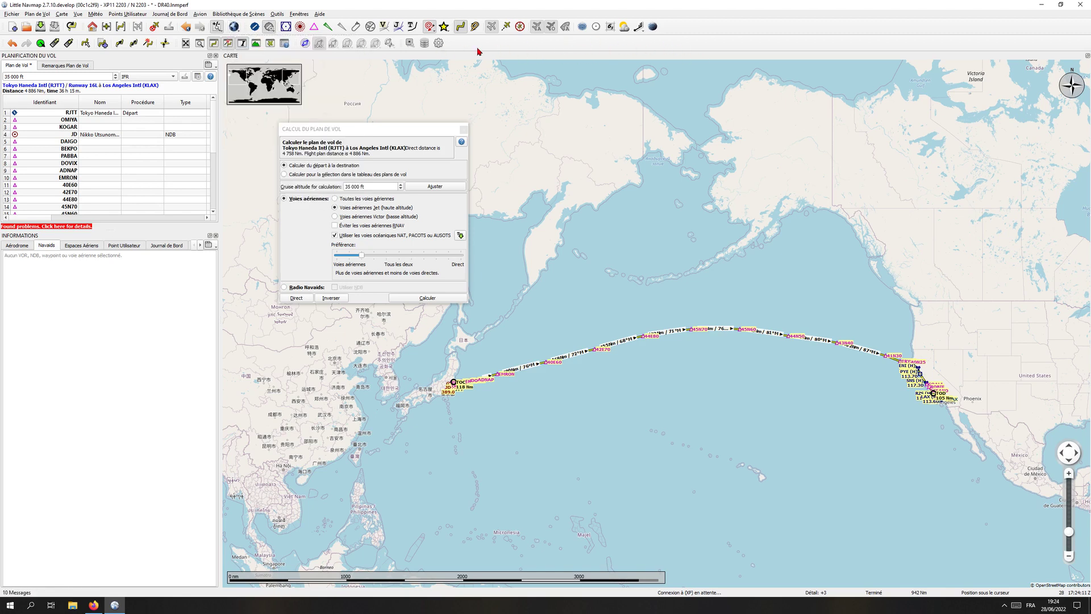
left_click(235, 28)
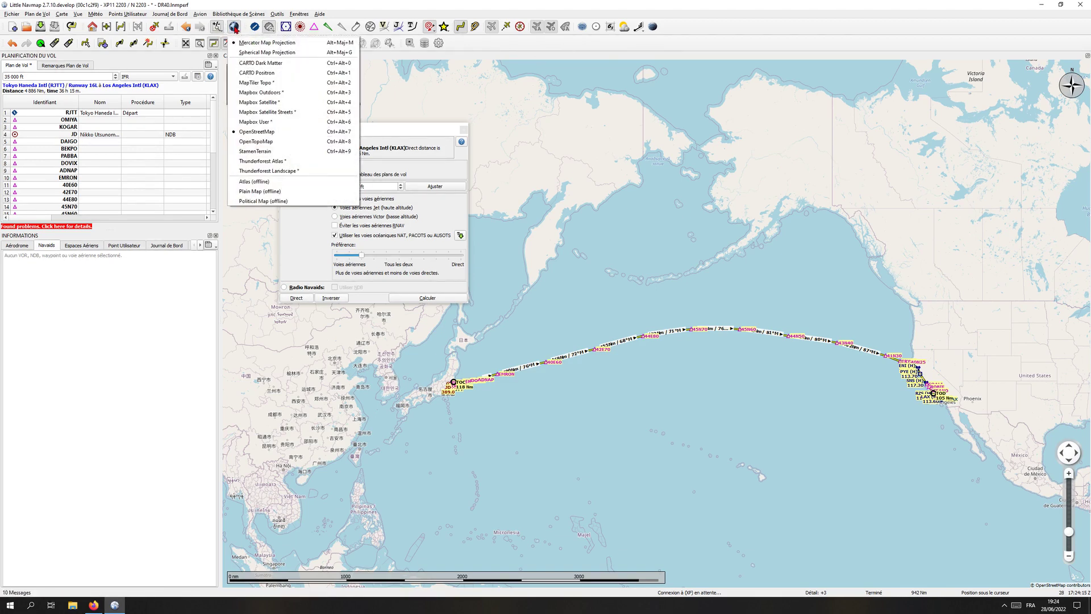
left_click(242, 53)
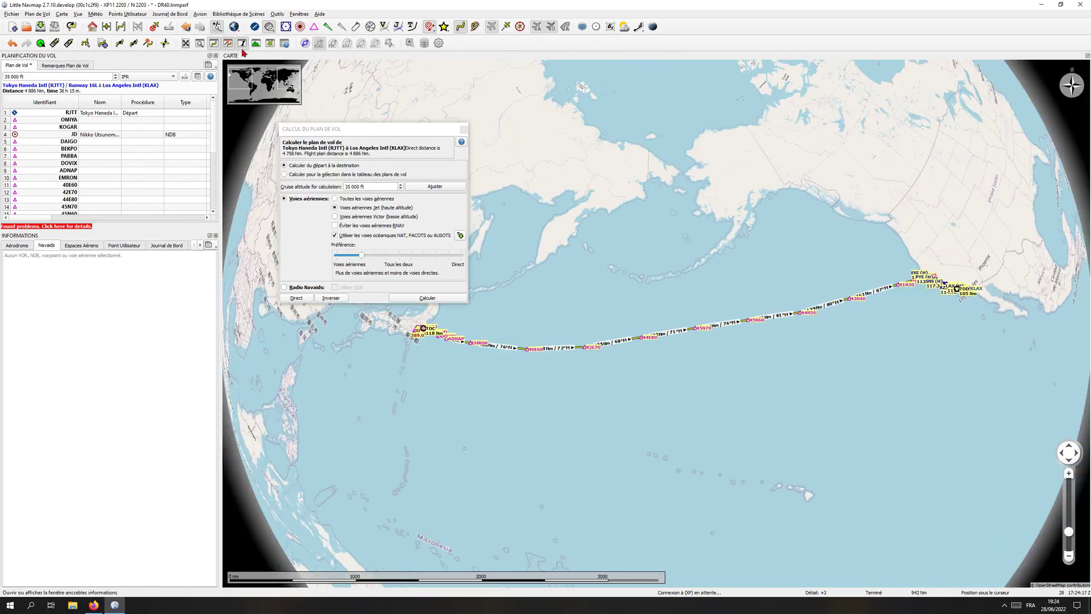
left_click_drag(653, 366, 650, 344)
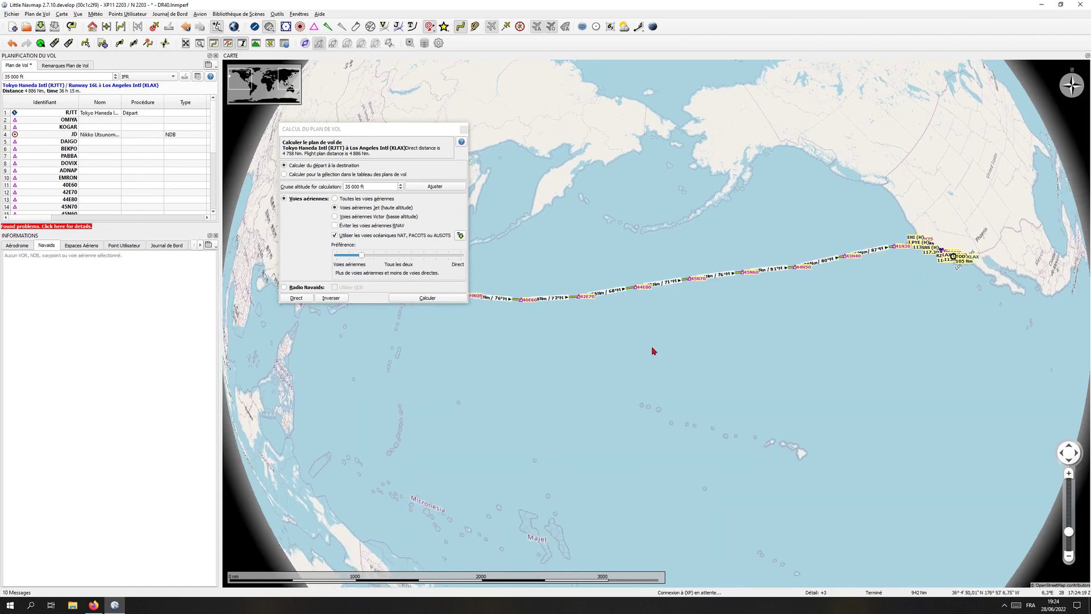
Move the flight plan calculation window clear of the route and close it.
left_click(414, 137)
left_click_drag(414, 138, 213, 341)
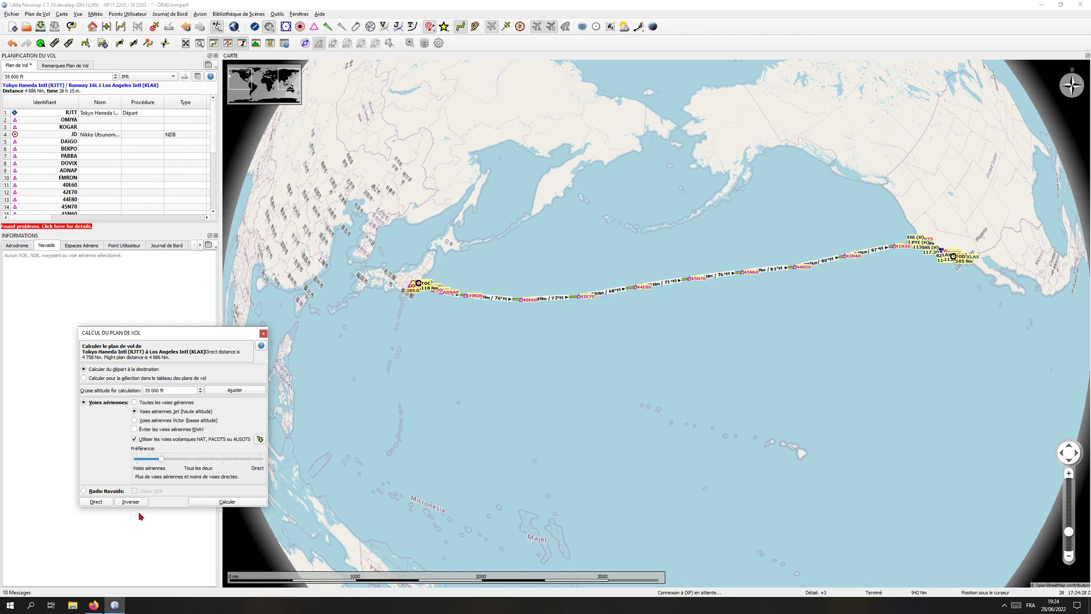
left_click(263, 333)
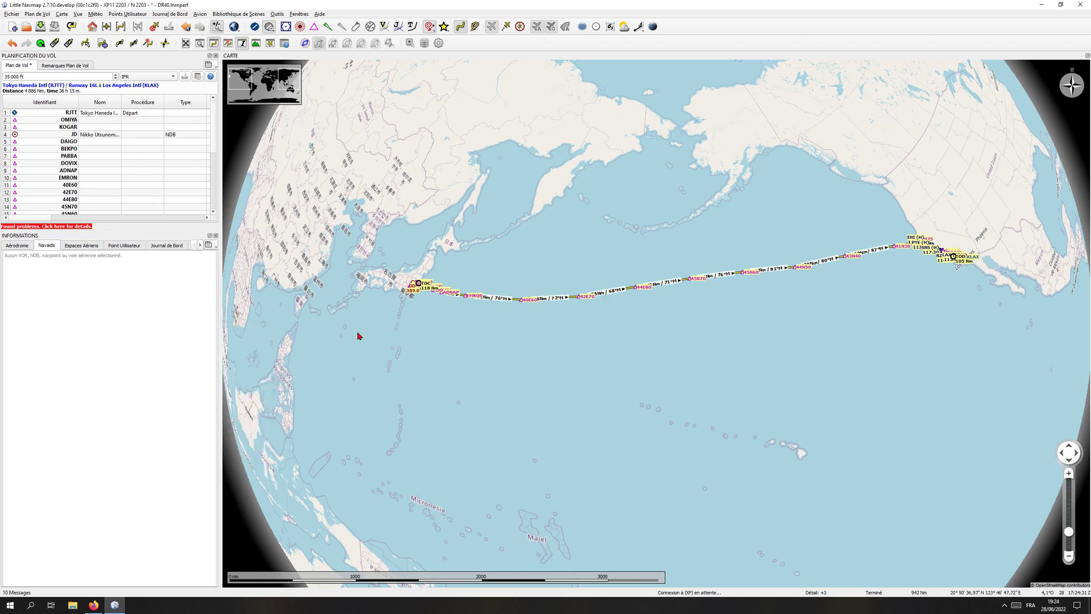
Return the map to the Mercator projection with the whole route from Japan to Los Angeles in view.
scroll(655, 366, "up", 3)
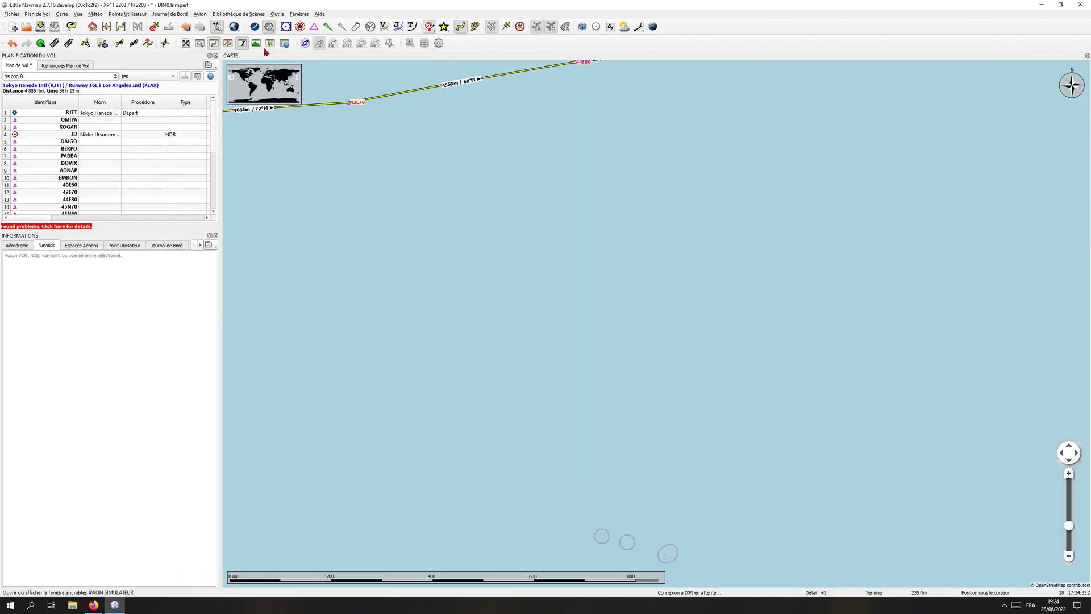
left_click(234, 27)
left_click(242, 42)
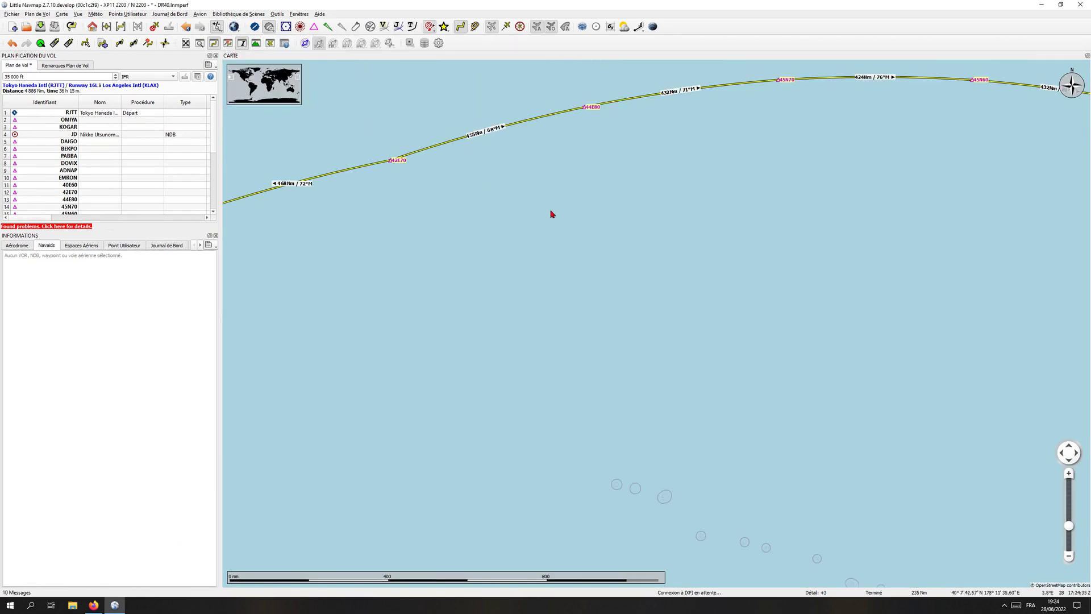
scroll(572, 292, "down", 4)
left_click_drag(606, 321, 618, 337)
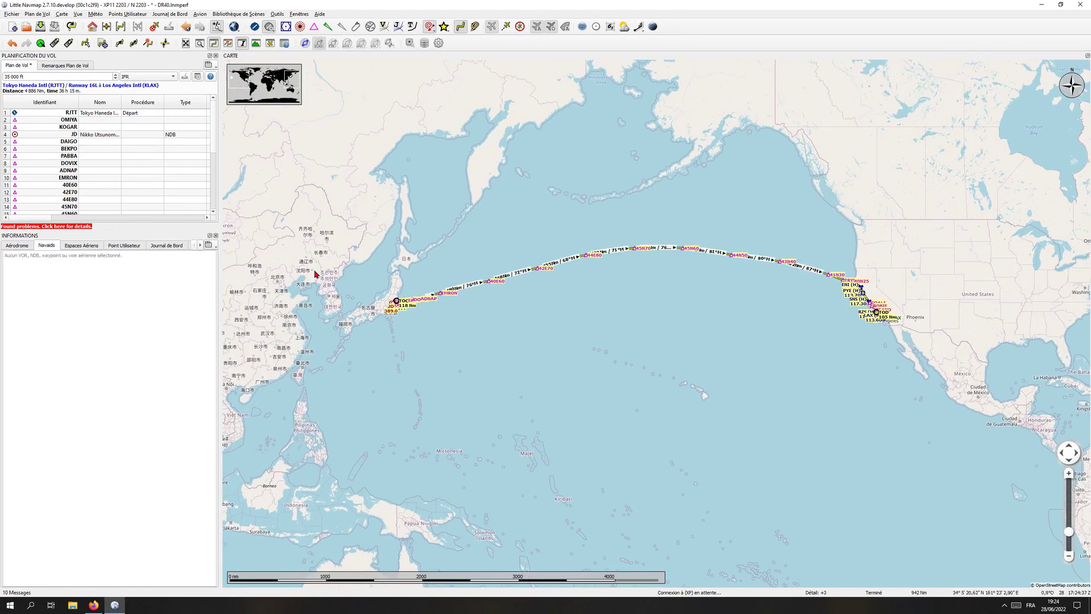
Examine the airway of each flight plan leg from the Y588 legs after departure to the first Piste 2 leg.
left_click(44, 214)
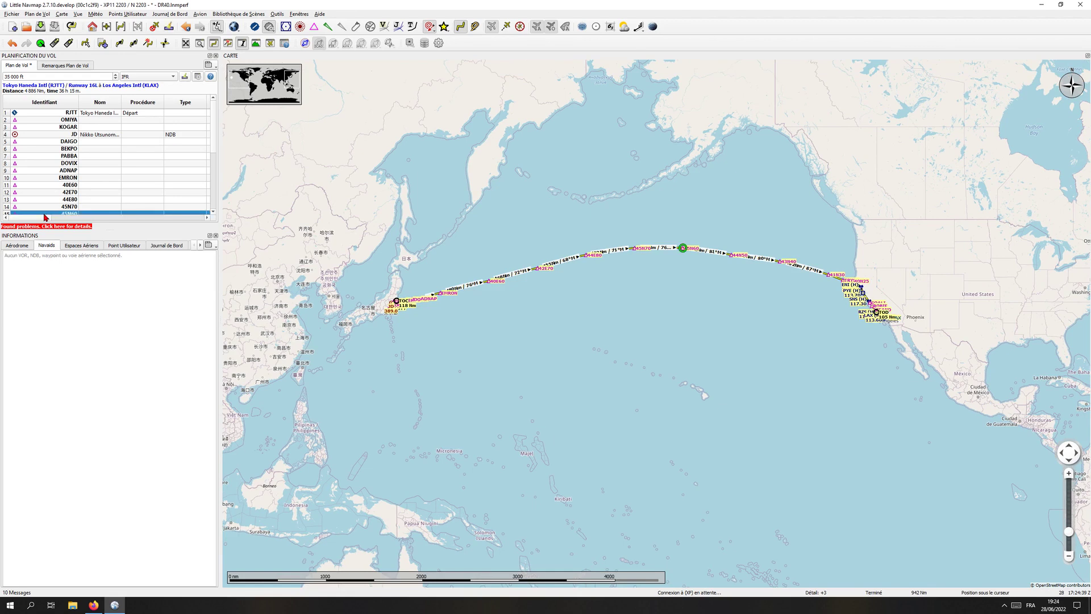
left_click_drag(44, 217, 122, 223)
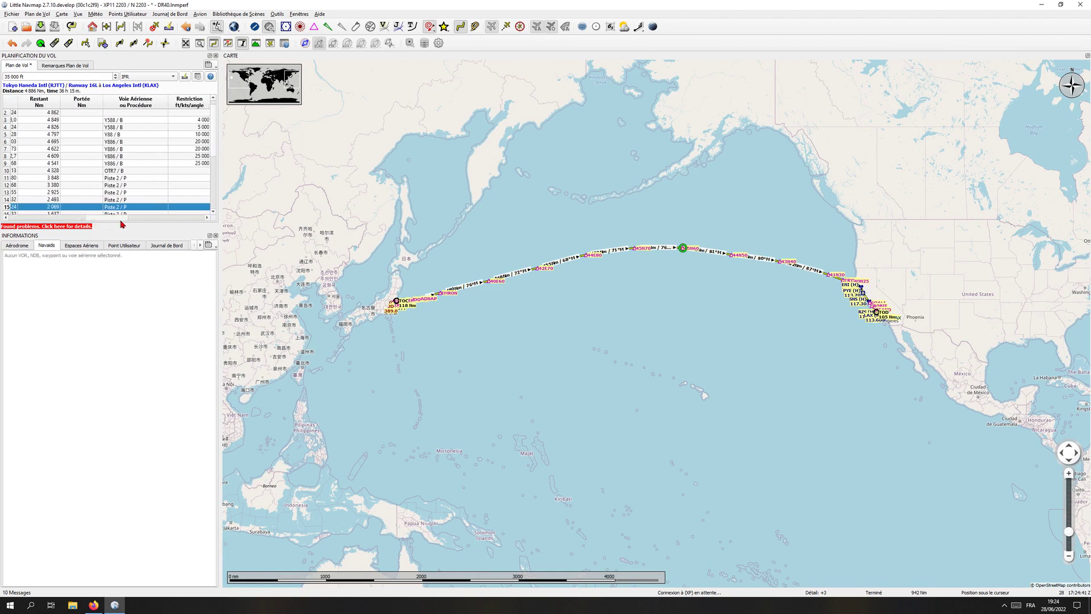
left_click(117, 121)
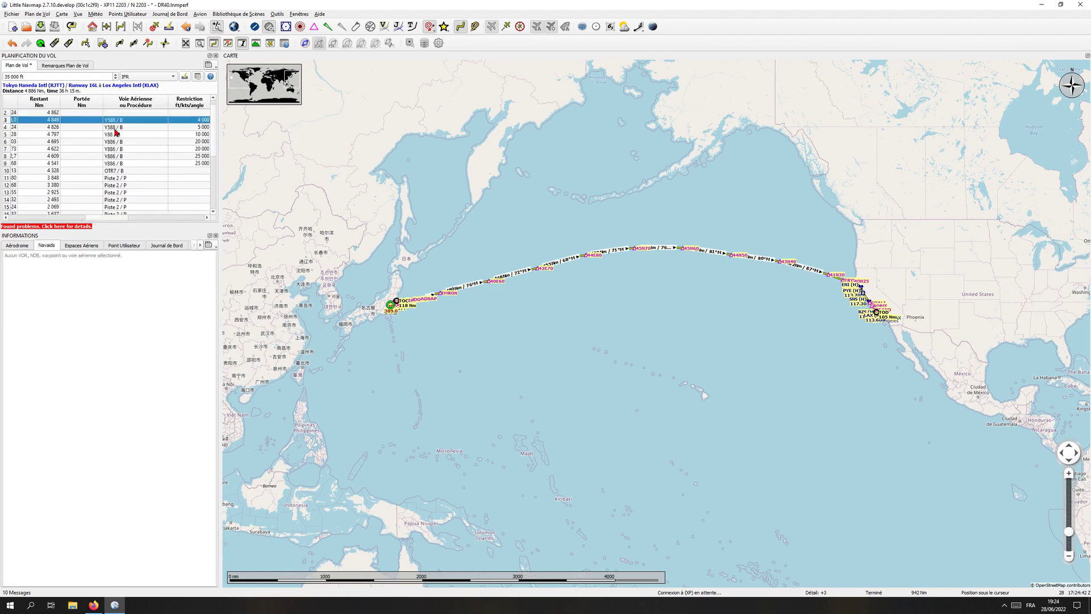
left_click(115, 128)
left_click(116, 134)
left_click(116, 142)
left_click(118, 149)
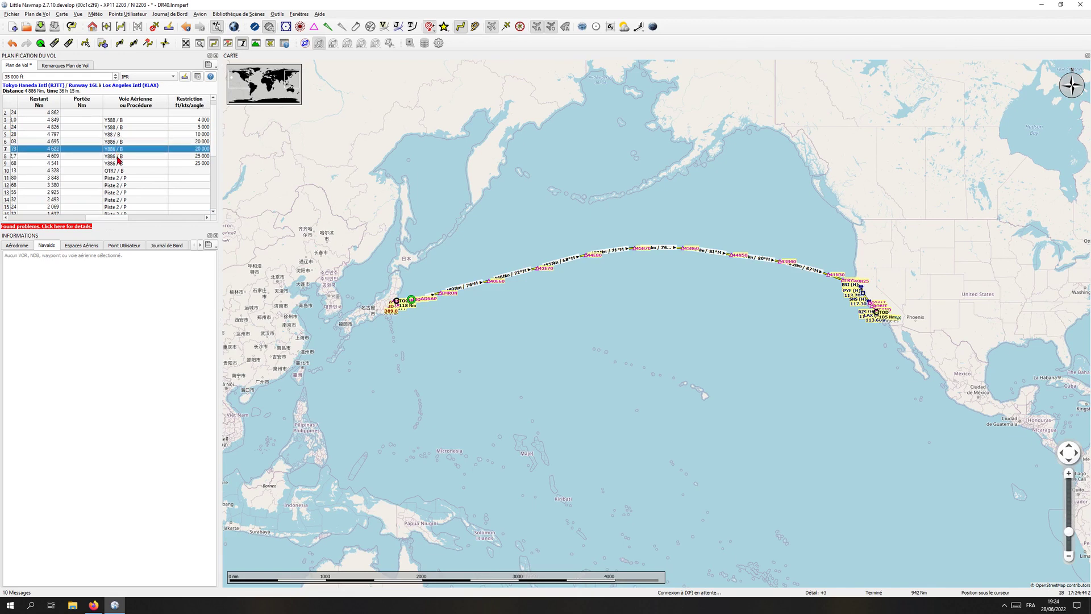
left_click(117, 157)
left_click(119, 163)
left_click(121, 171)
left_click(123, 179)
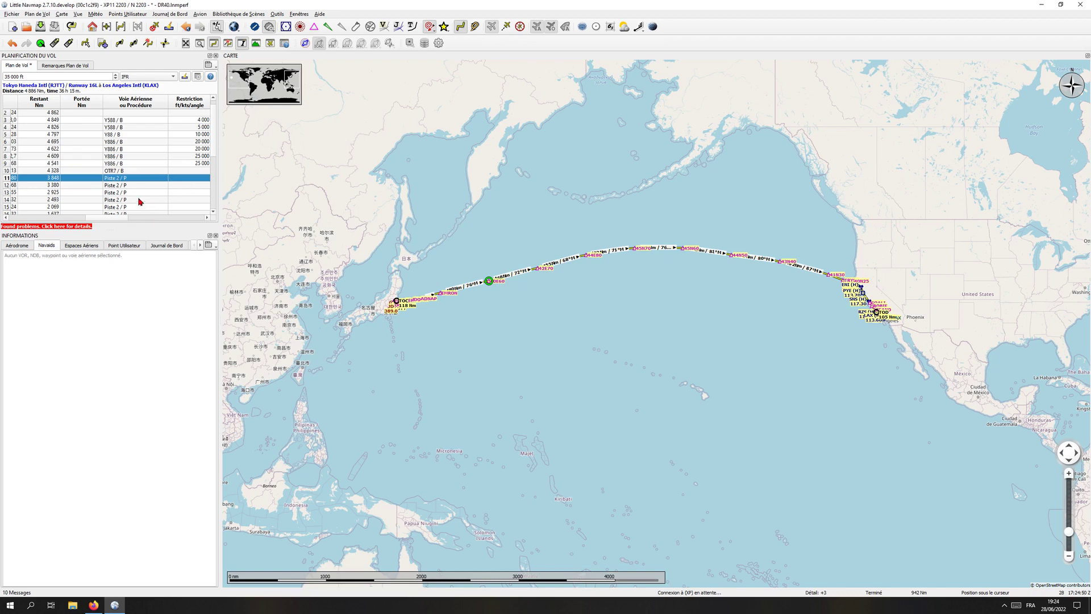
Select all the Piste 2 legs, rows 11 to 19 of the flight plan, to mark their waypoints on the map.
left_click(213, 186)
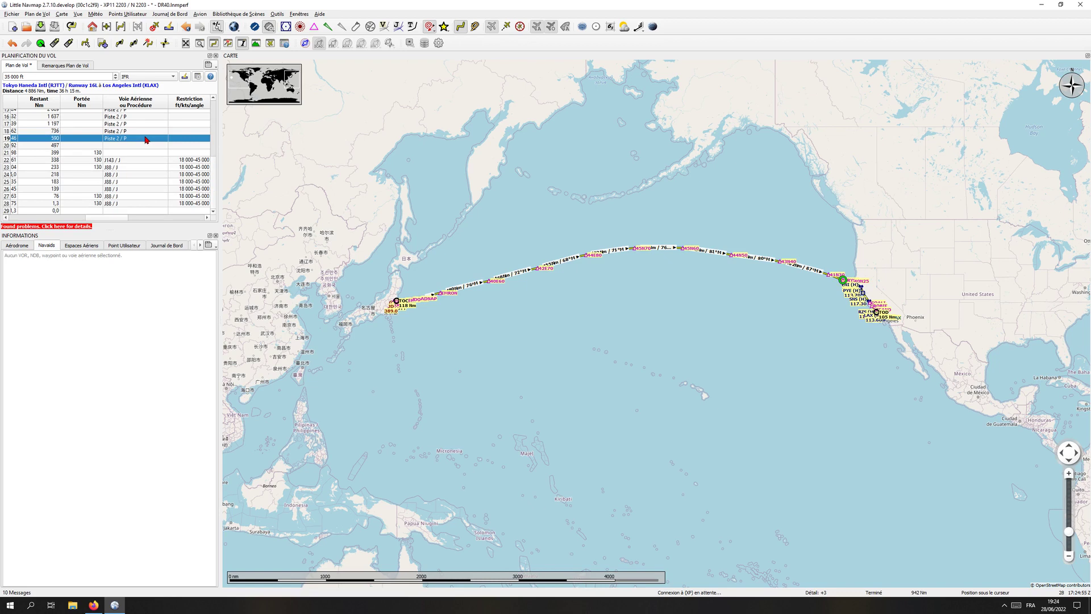
scroll(146, 139, "up", 2)
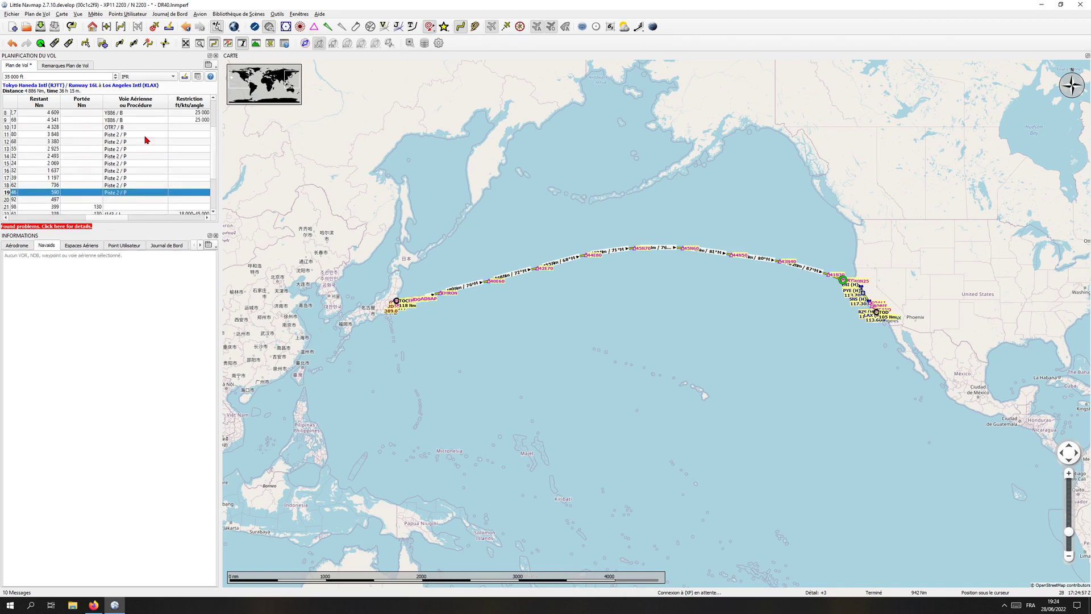
left_click(143, 137, "shift")
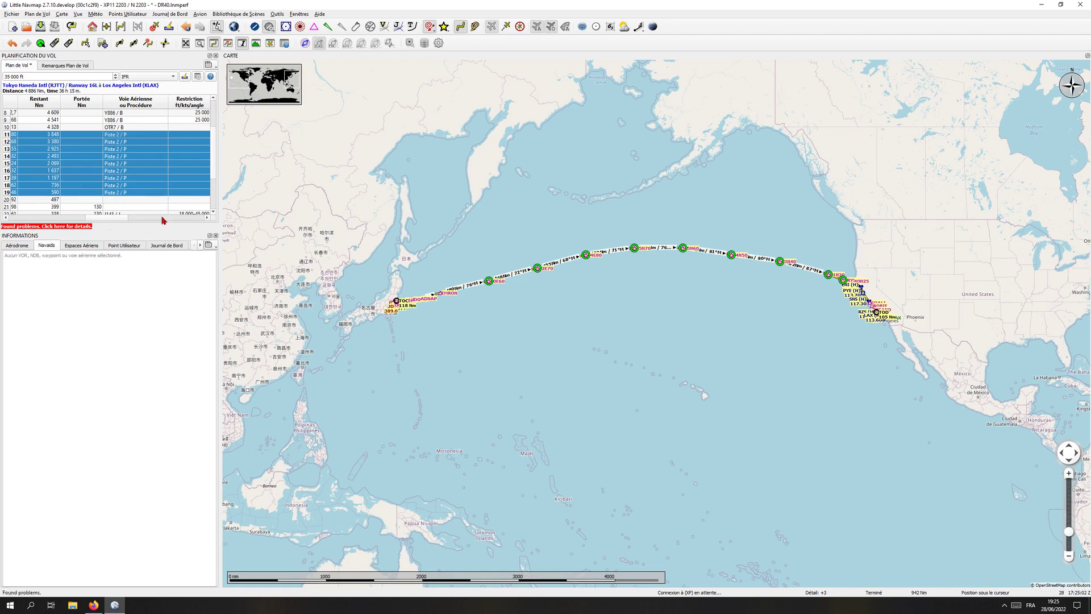
Examine the flight plan legs after Piste 2, from the direct leg in row 20 through airways J143 and J88.
left_click(125, 199)
scroll(121, 187, "down", 1)
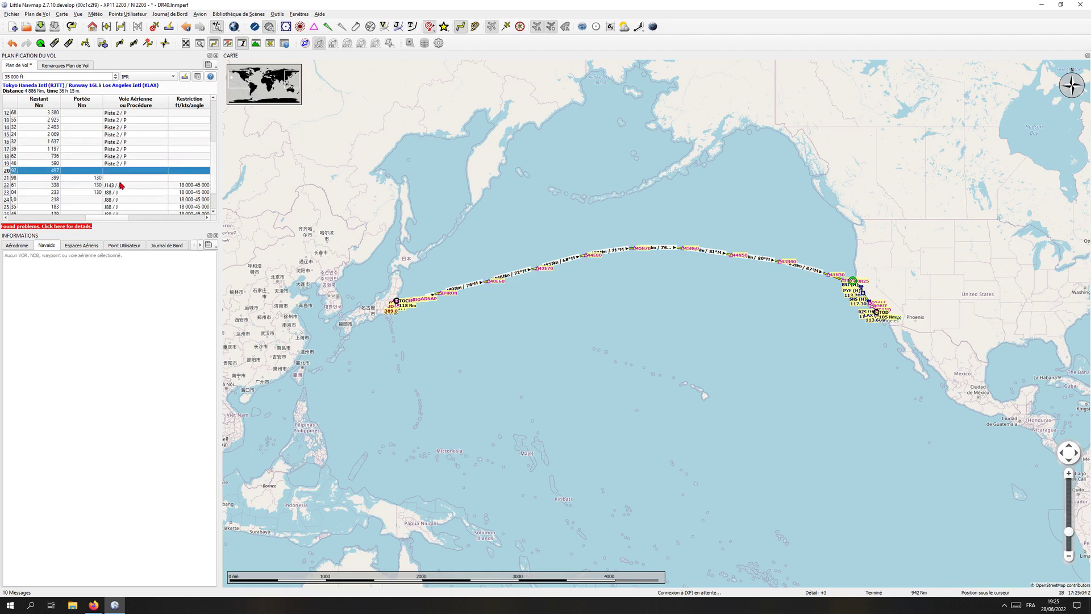
left_click(121, 185)
left_click(119, 192)
left_click(118, 200)
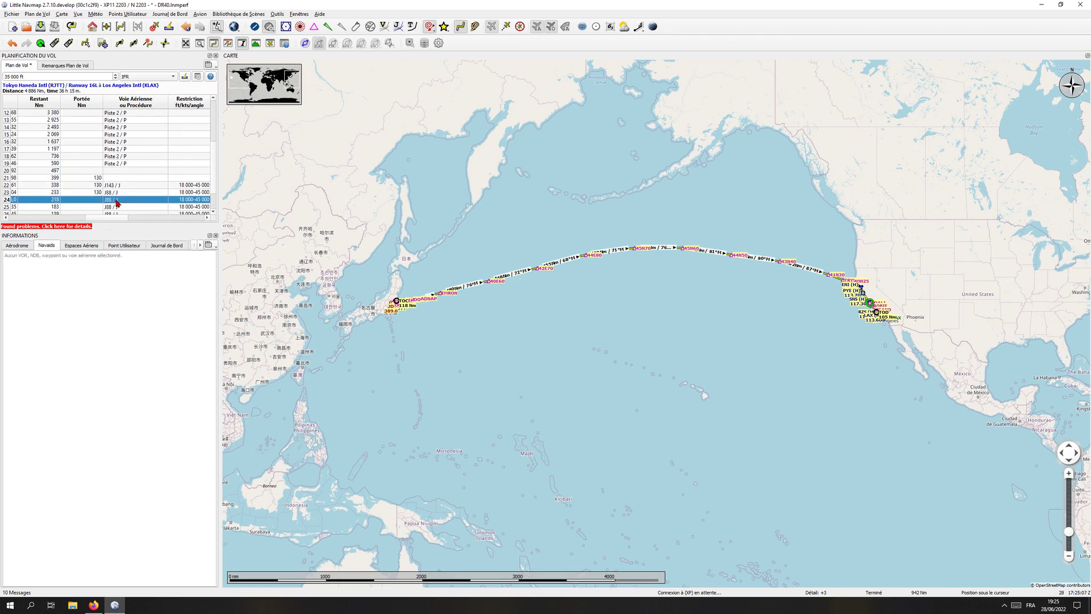
Look over the complete leg table once more, from the departure airways through the Piste 2 legs to the J88 legs.
scroll(118, 208, "down", 1)
scroll(117, 207, "up", 5)
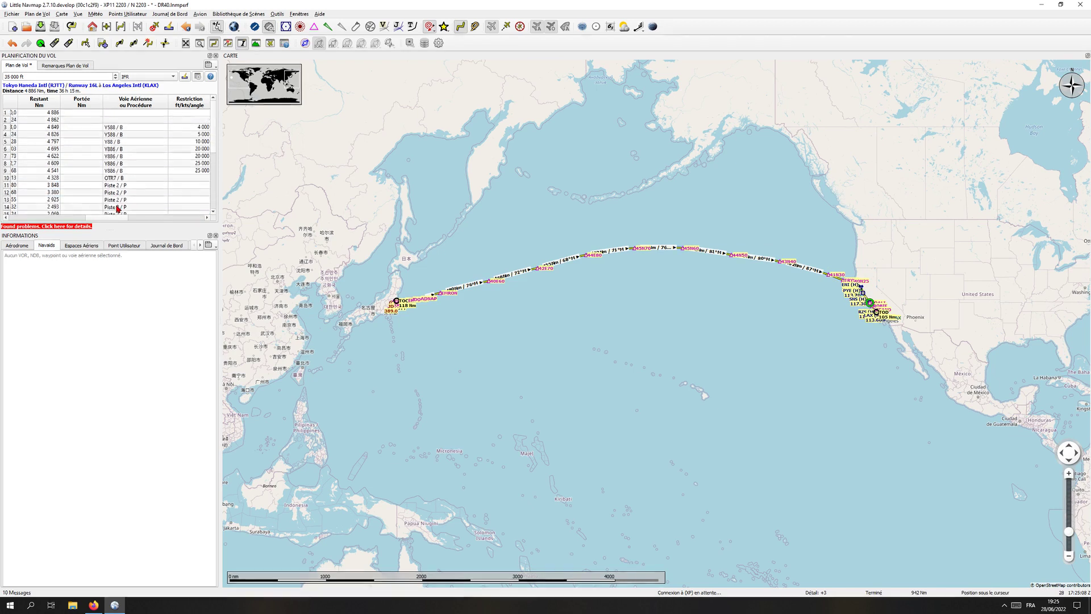
scroll(117, 207, "down", 5)
scroll(117, 207, "up", 5)
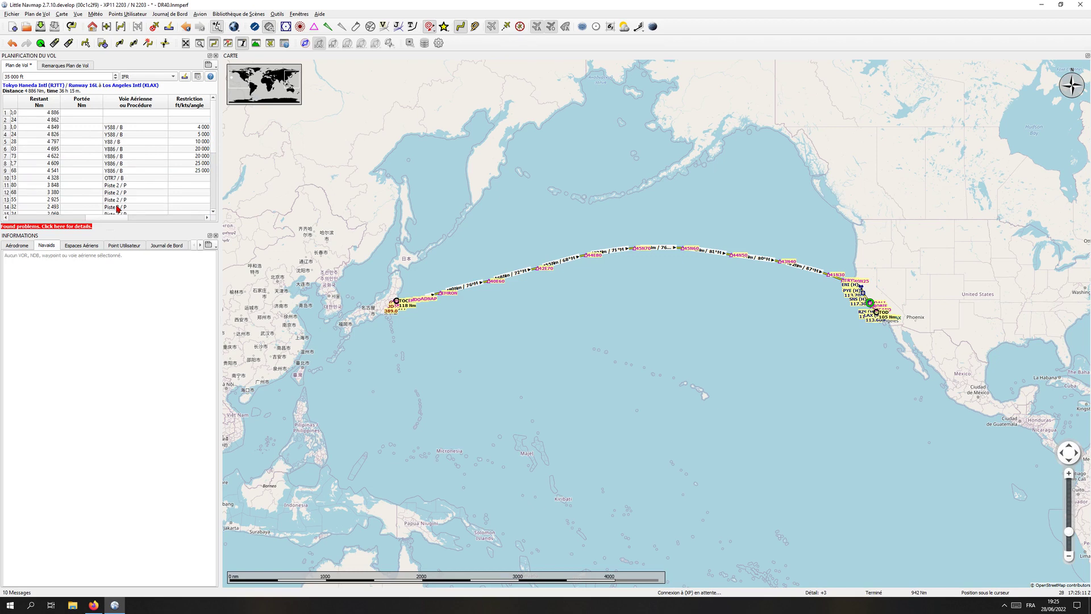
scroll(118, 207, "down", 5)
scroll(116, 203, "up", 5)
scroll(131, 202, "down", 4)
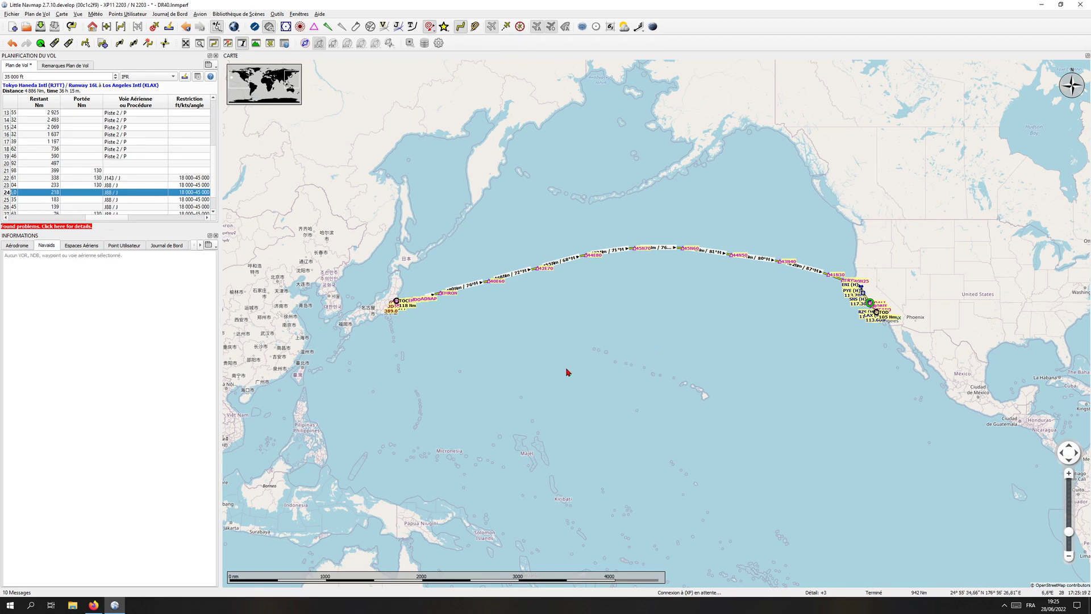
Open the flight plan calculation, show the oceanic tracks on the map and inspect the track details at waypoint 44N50.
left_click(148, 43)
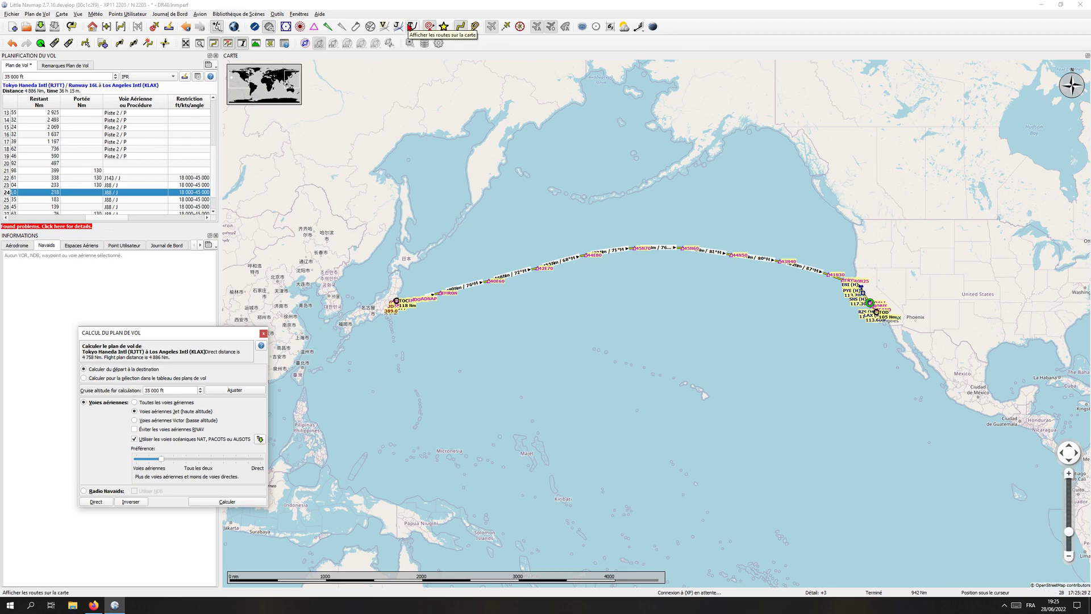
left_click(410, 27)
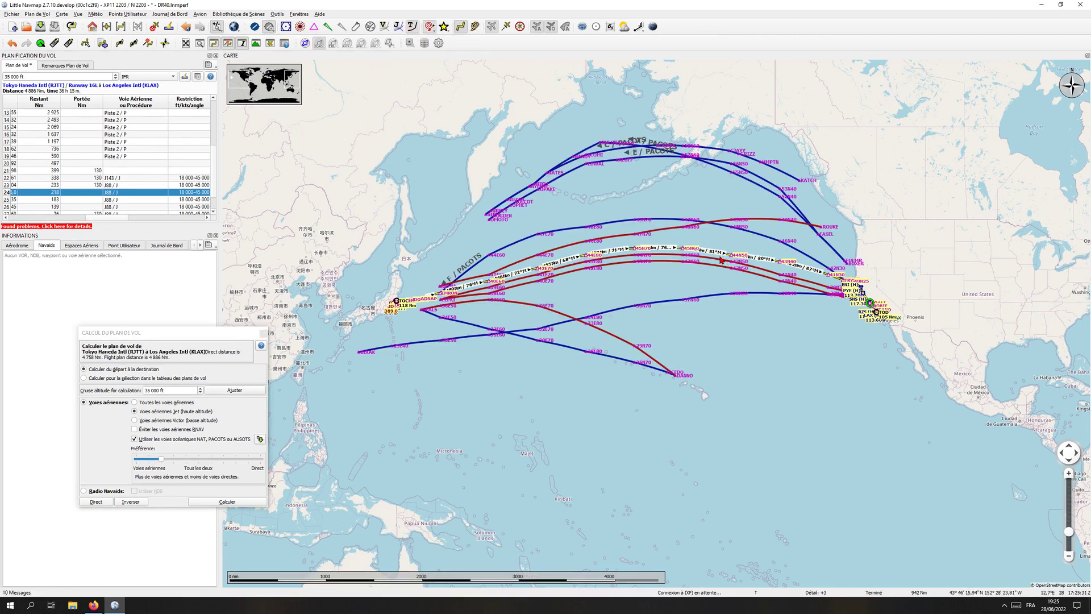
mouse_move(729, 268)
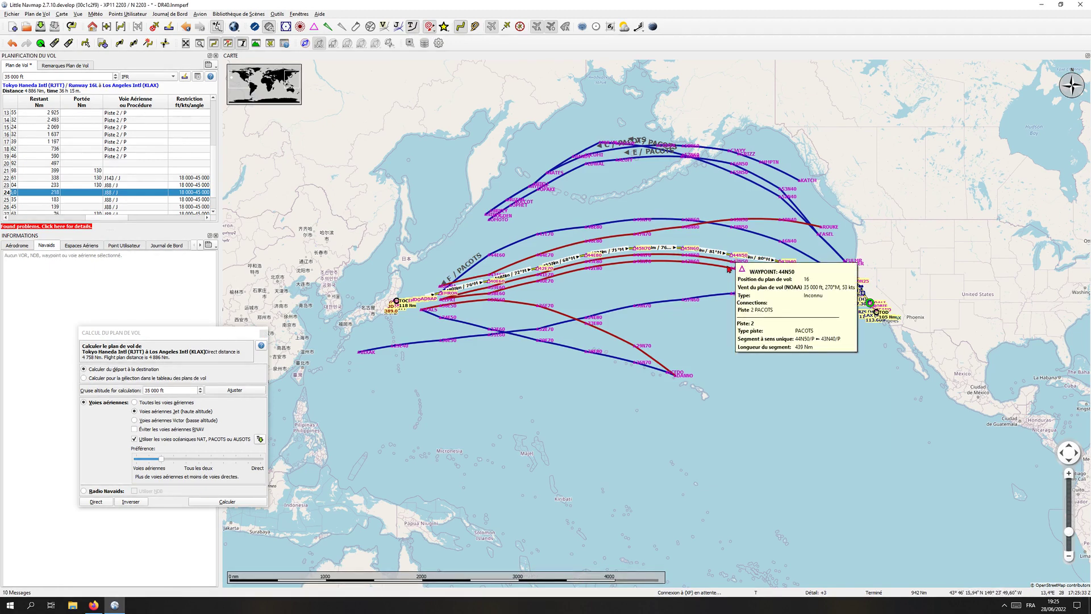
Reverse the route to Los Angeles–Tokyo Haneda and recalculate it, shifting the preference gradually towards direct until it reads "Voies aériennes et voies directes".
left_click(130, 502)
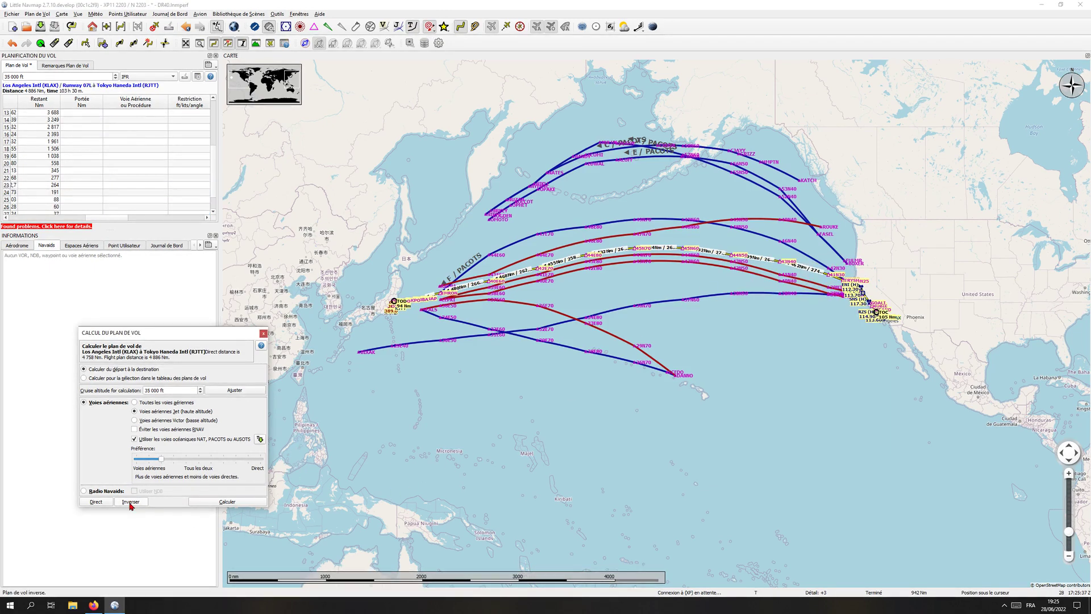
left_click(214, 502)
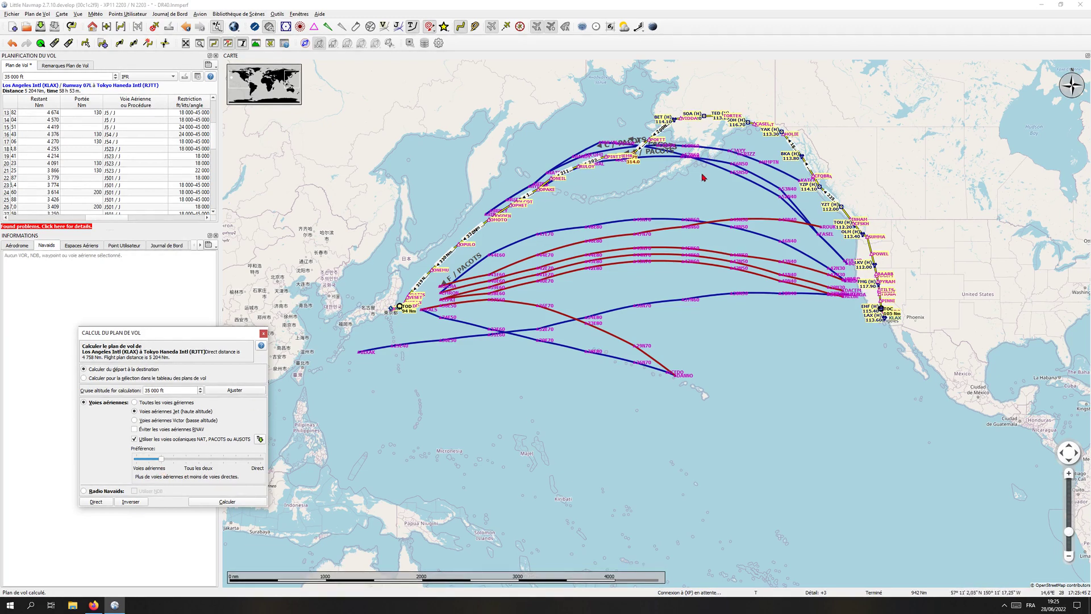
left_click_drag(162, 459, 174, 459)
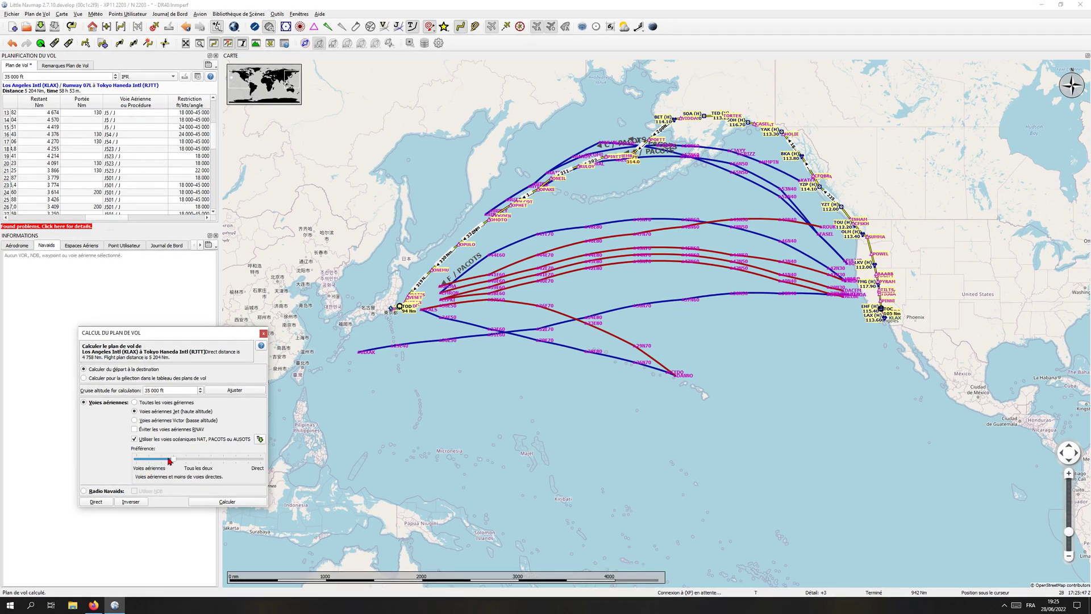
left_click(216, 502)
left_click_drag(173, 459, 186, 459)
left_click(215, 501)
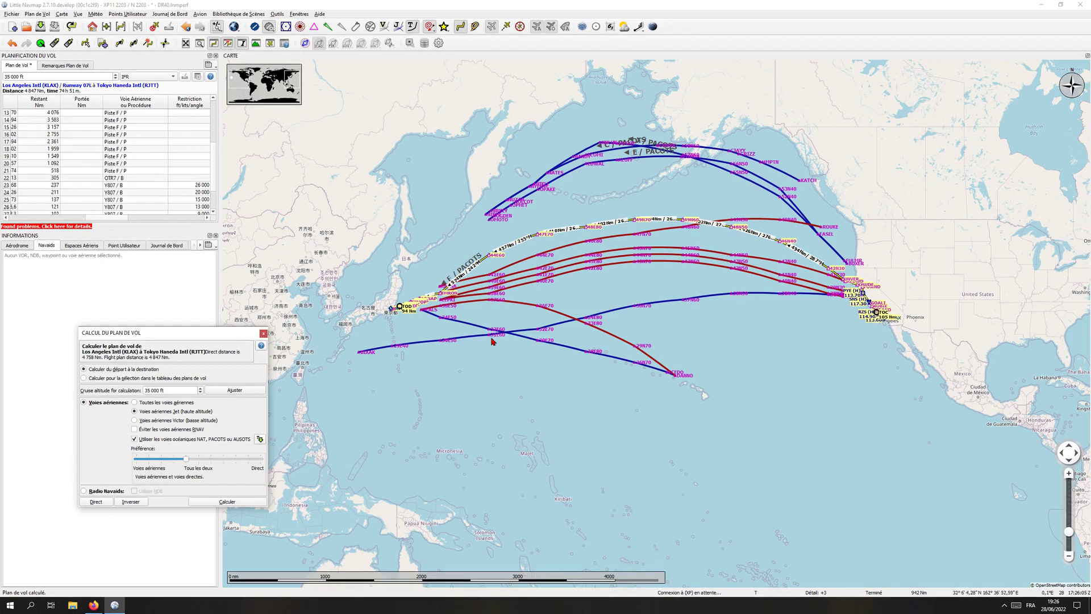
Examine the reversed plan's legs, from the J88 and Q3 airways after Los Angeles into the Piste F legs.
left_click_drag(80, 218, 100, 226)
scroll(119, 197, "up", 4)
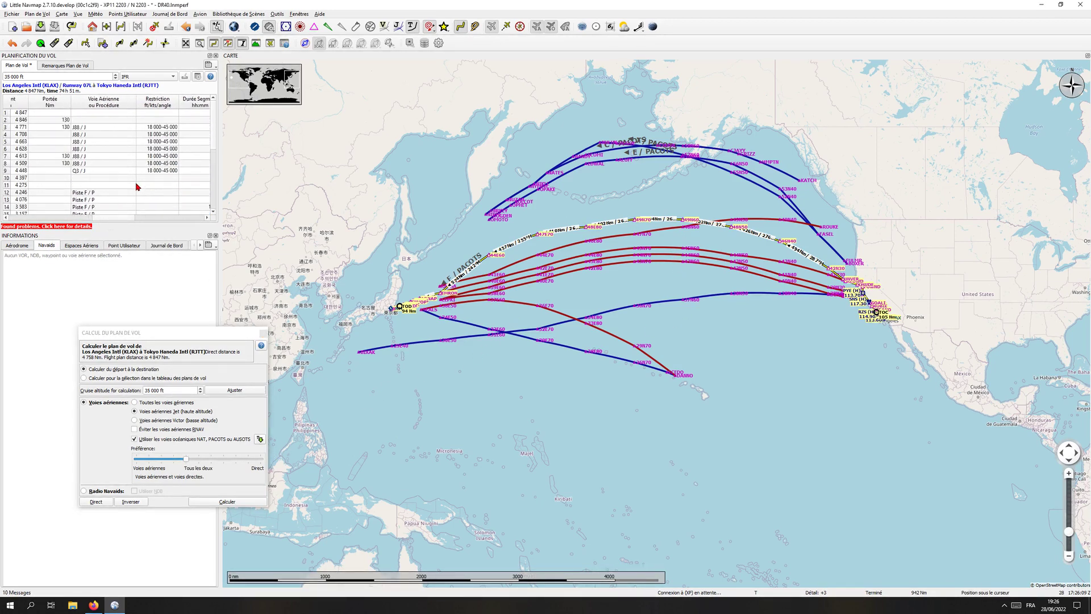
left_click(89, 172)
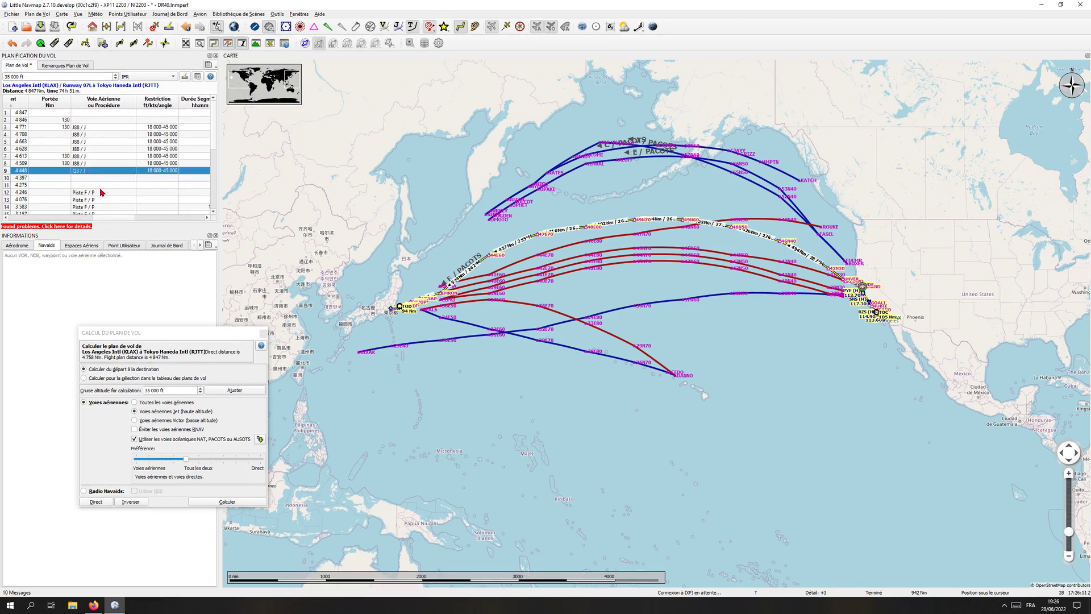
left_click(101, 193)
scroll(101, 195, "down", 2)
scroll(92, 168, "down", 1)
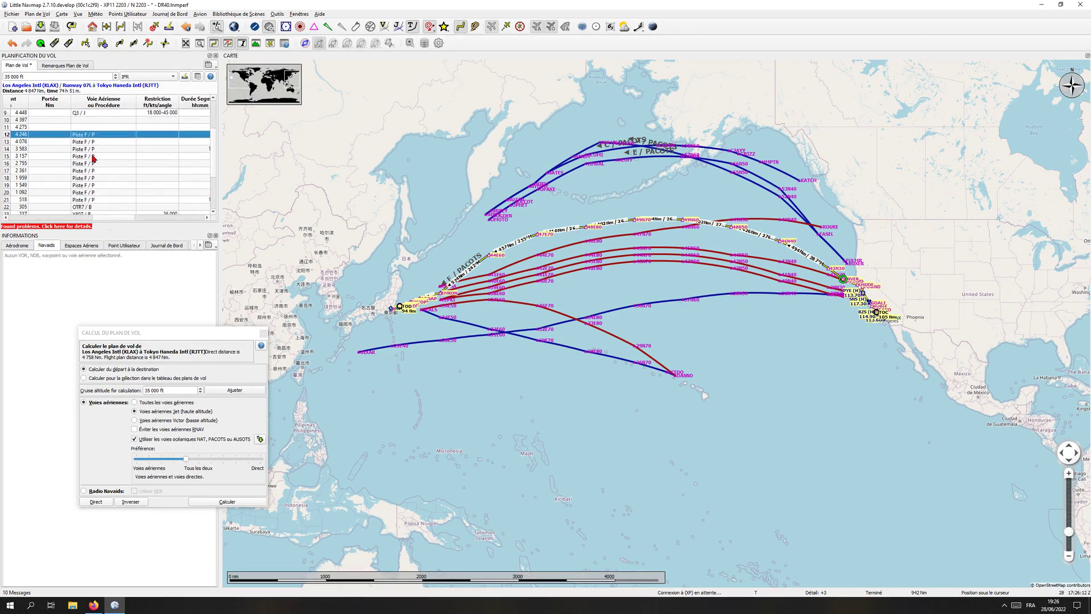
left_click(92, 148)
left_click(95, 158)
left_click(98, 170)
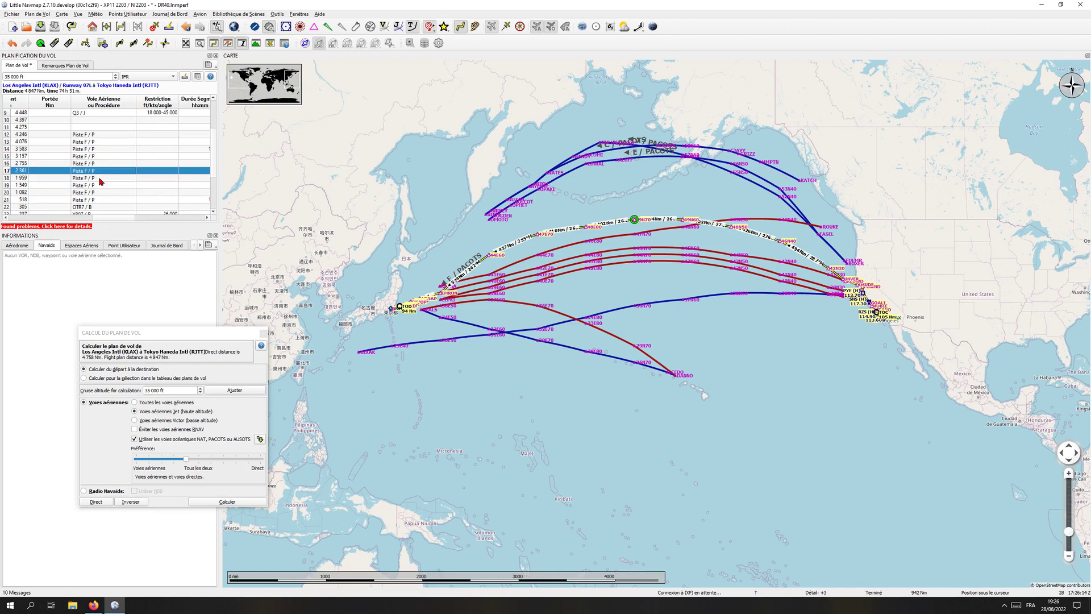
Select all the Piste F legs, rows 12 to 21, to mark their waypoints on the map, and close the calculation dialog.
left_click(101, 136)
scroll(110, 152, "down", 1)
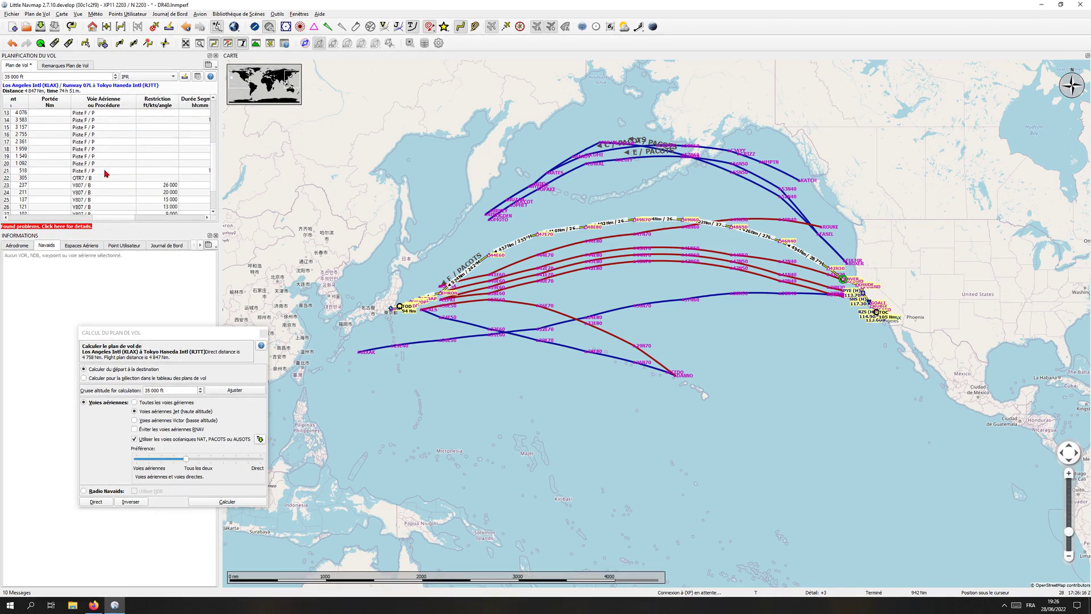
left_click(106, 171, "shift")
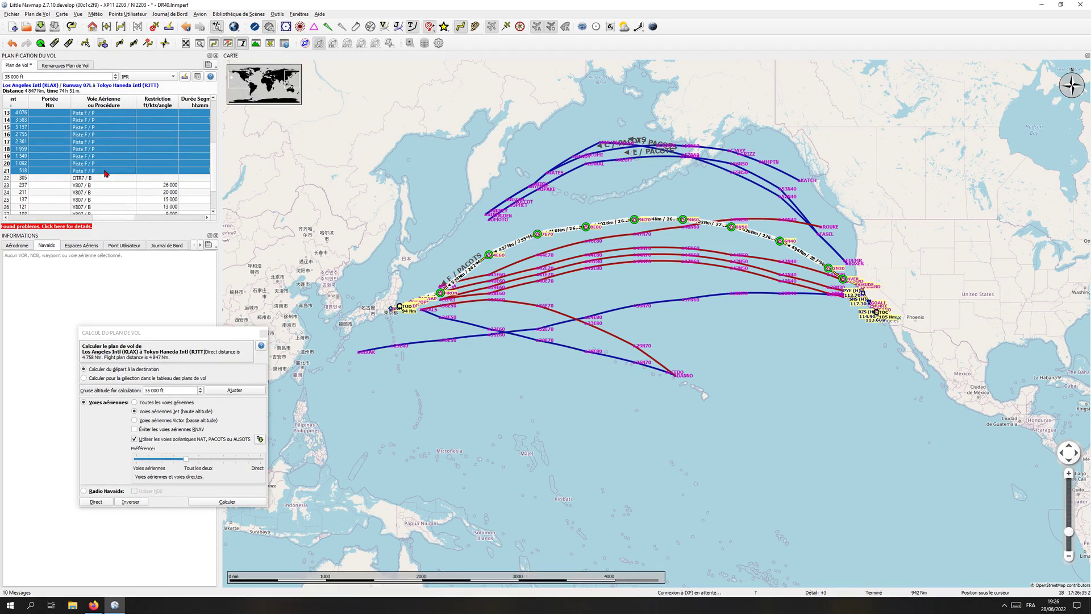
left_click(264, 333)
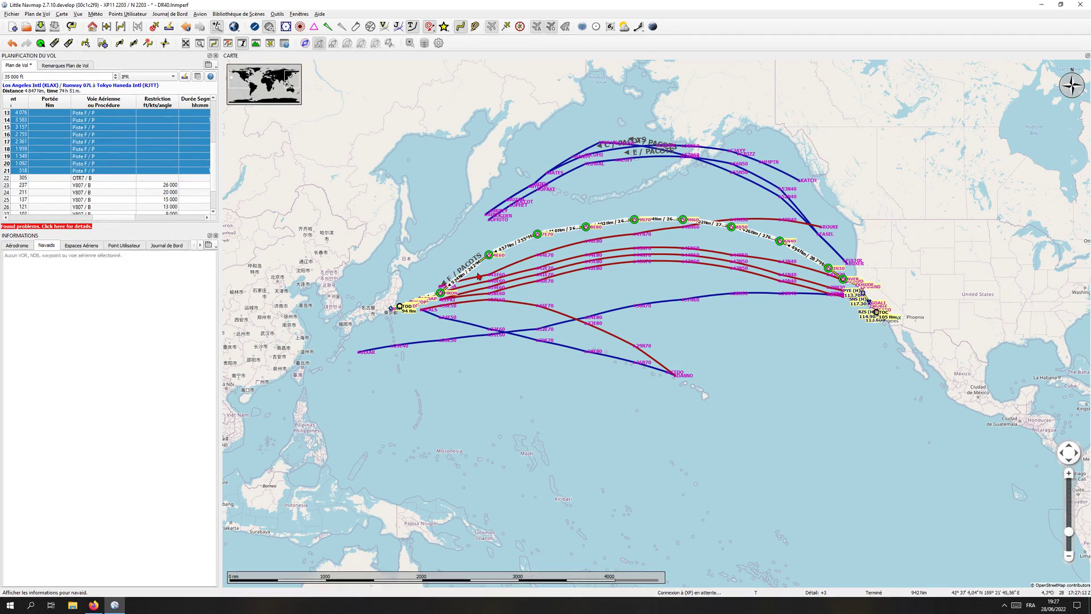
Examine the NAT oceanic tracks over the North Atlantic and return the map to the Pacific tracks.
left_click_drag(792, 395, 713, 401)
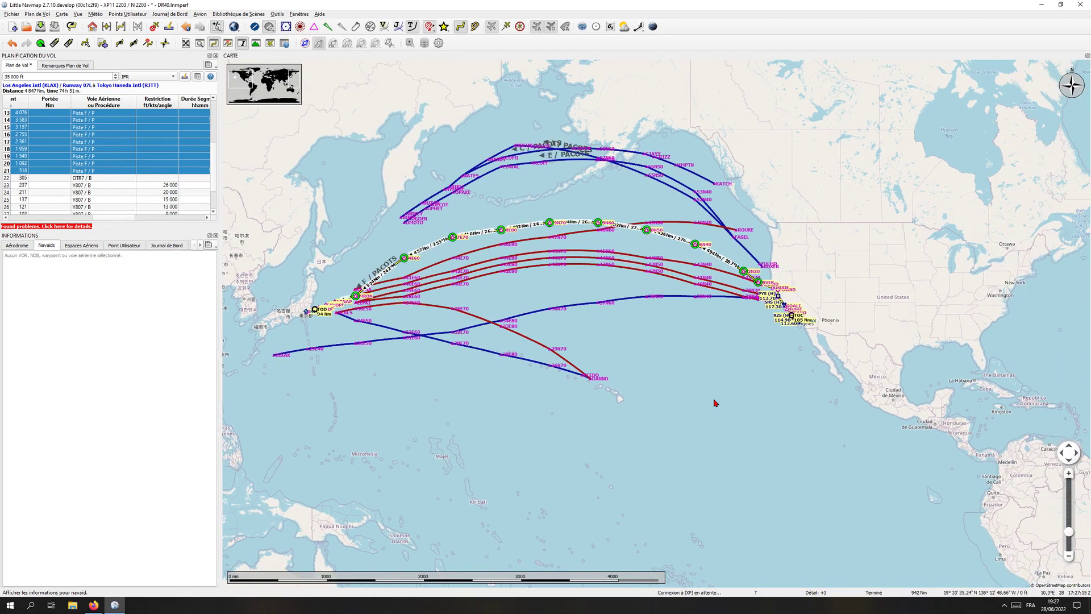
left_click_drag(761, 339, 625, 338)
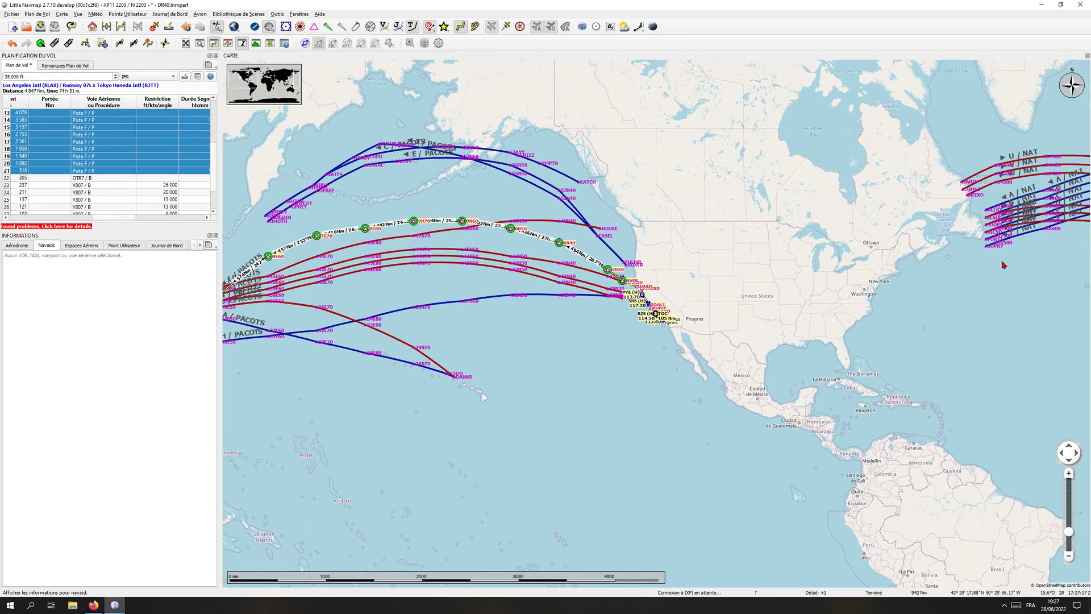
left_click_drag(1004, 303, 879, 360)
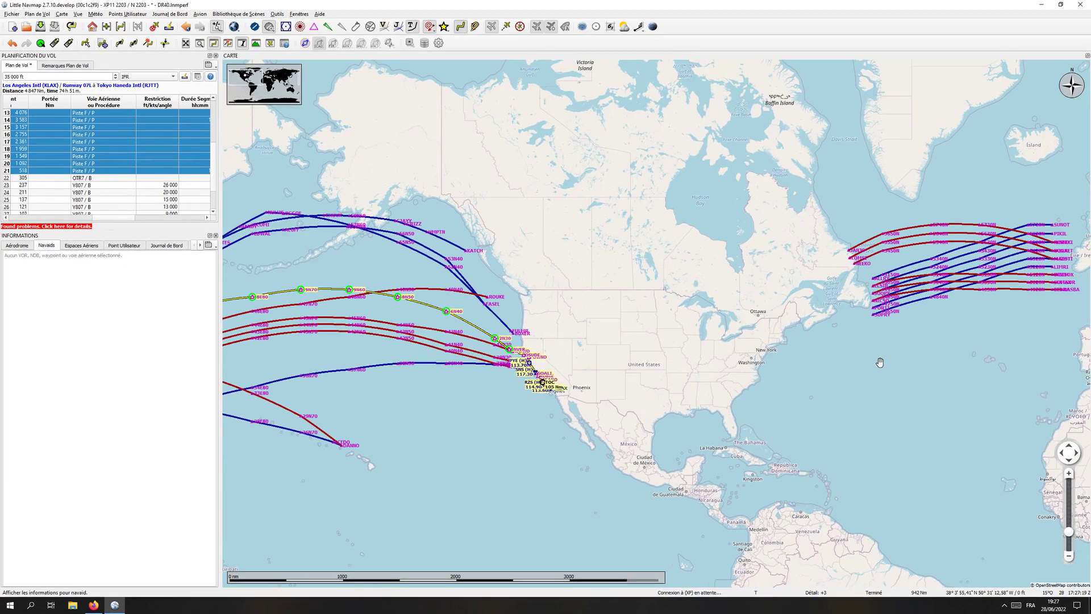
left_click_drag(528, 505, 697, 441)
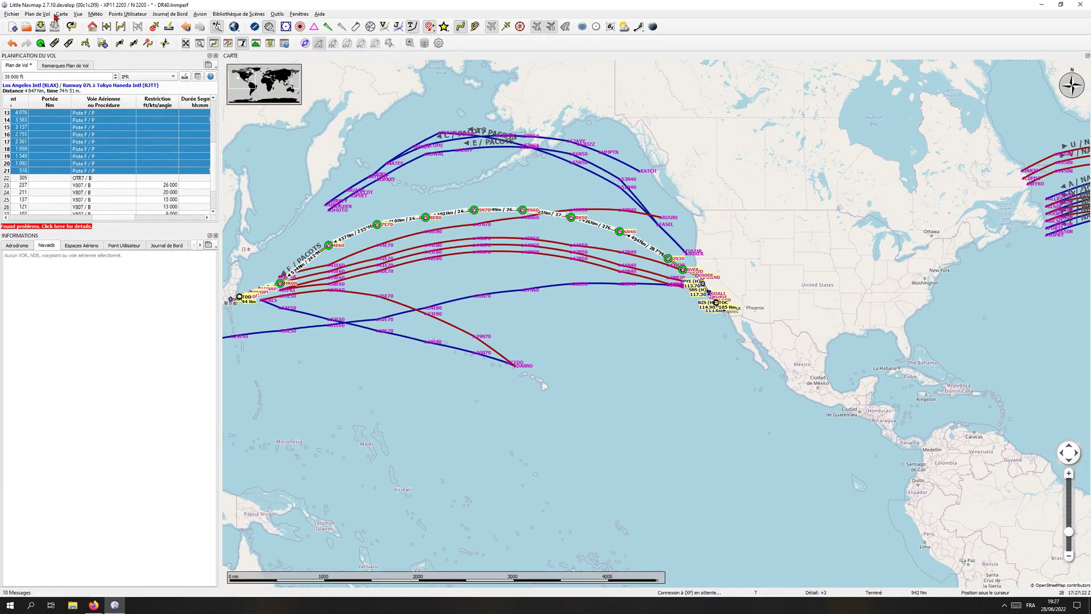
Reset everything for a new flight with an empty flight plan, discarding the unsaved changes, and hide the oceanic tracks on the map.
left_click(71, 25)
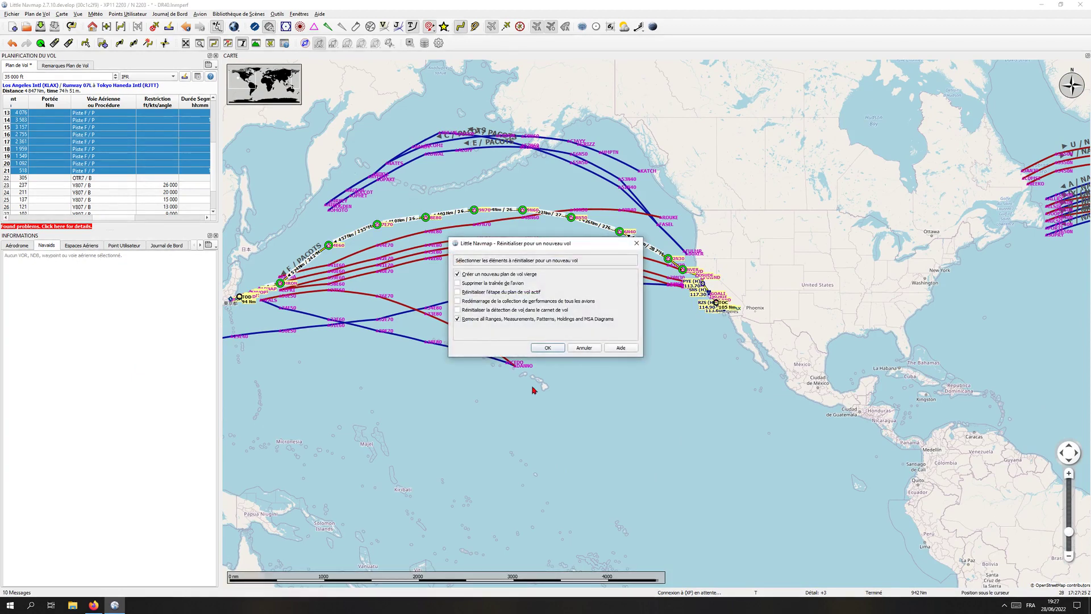
left_click(548, 347)
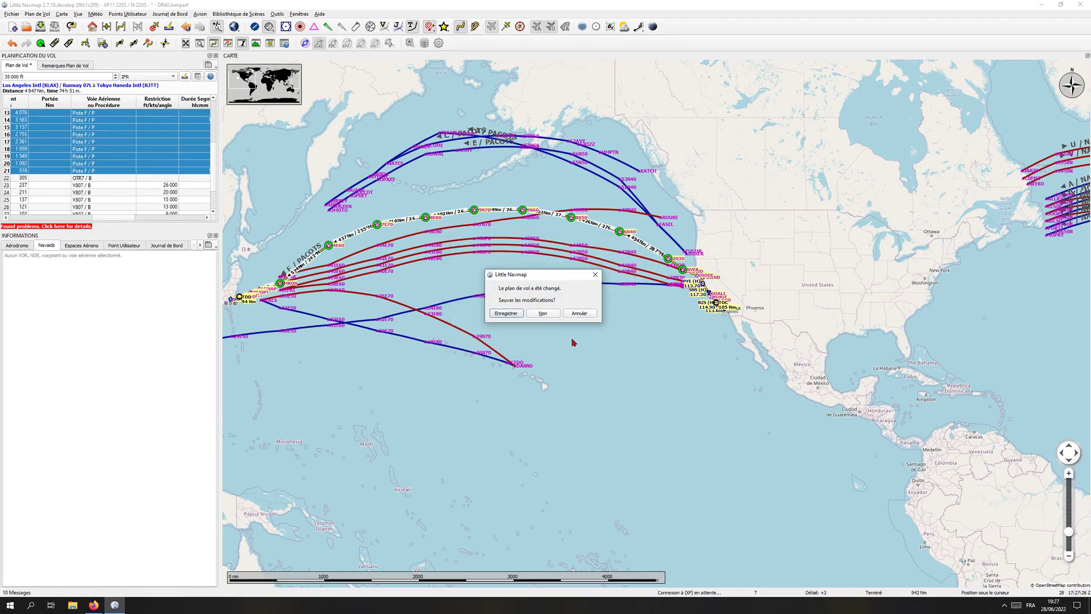
left_click(550, 315)
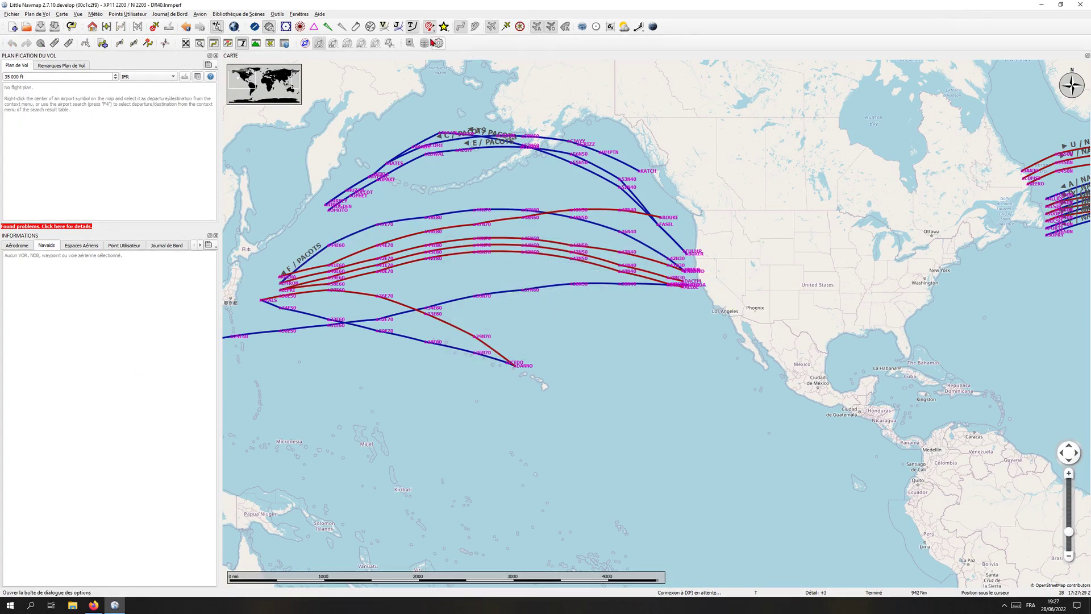
left_click(417, 27)
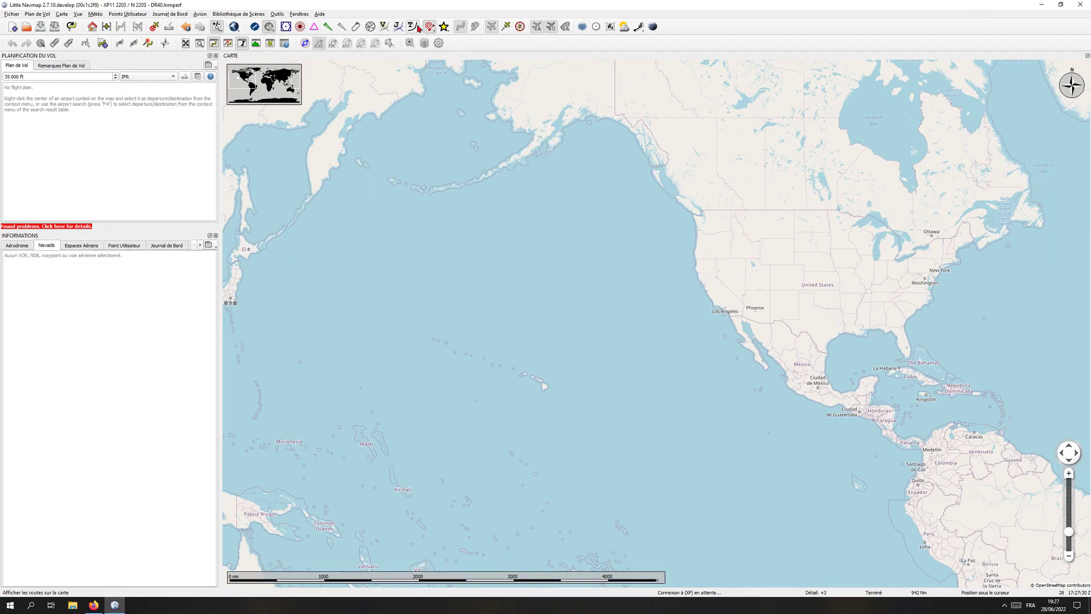
Switch to the Flight Plan Database page in Firefox and search for flight plans from RJTT to KLAX.
left_click(93, 604)
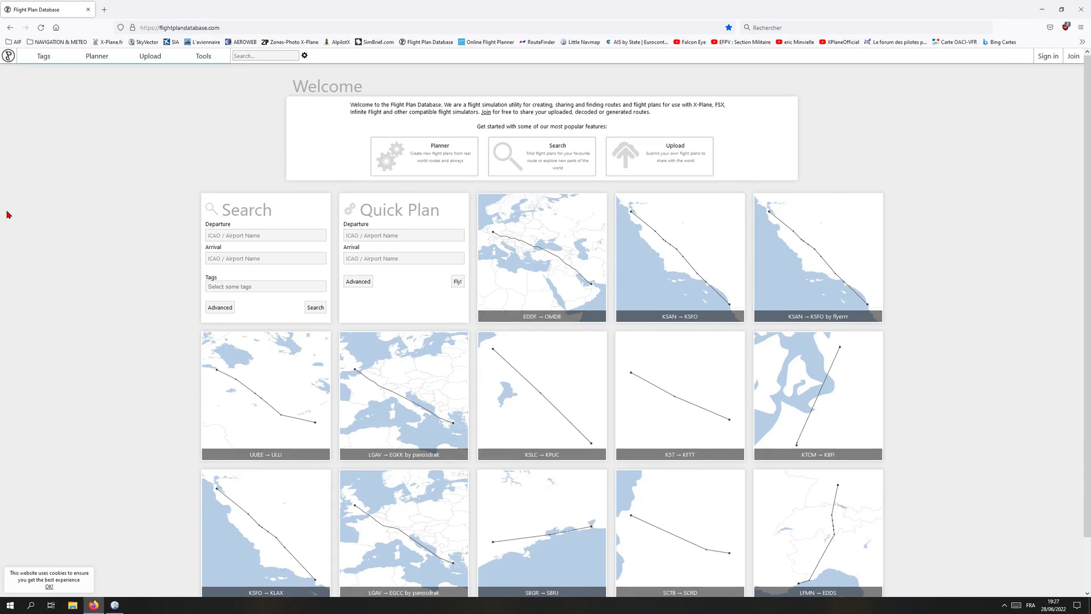
left_click(219, 234)
left_click(259, 234)
type("r")
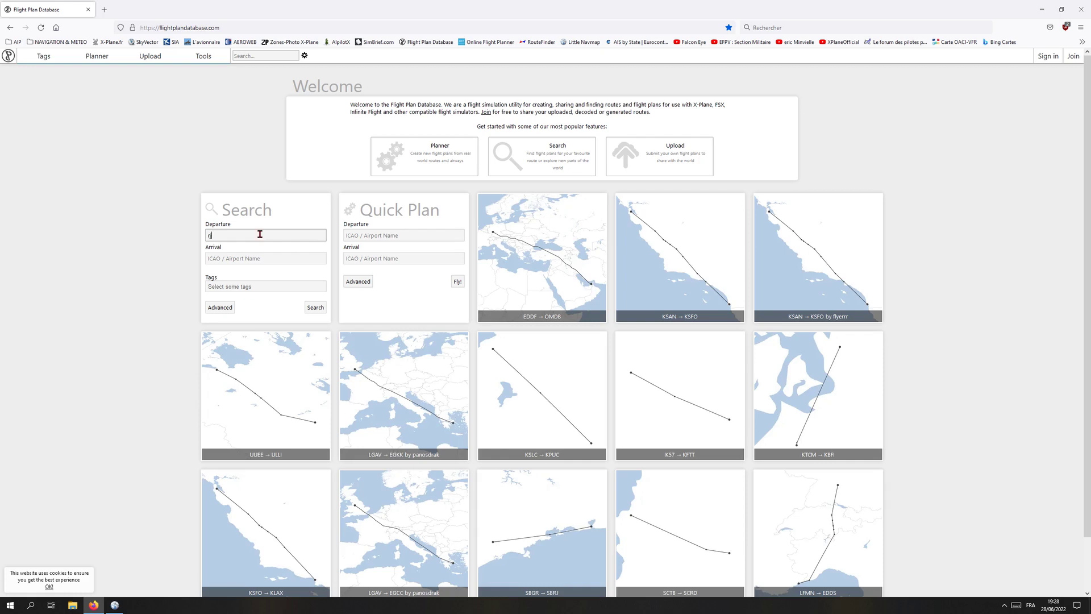
type("jtty")
key("BackSpace")
left_click(253, 259)
type("klax")
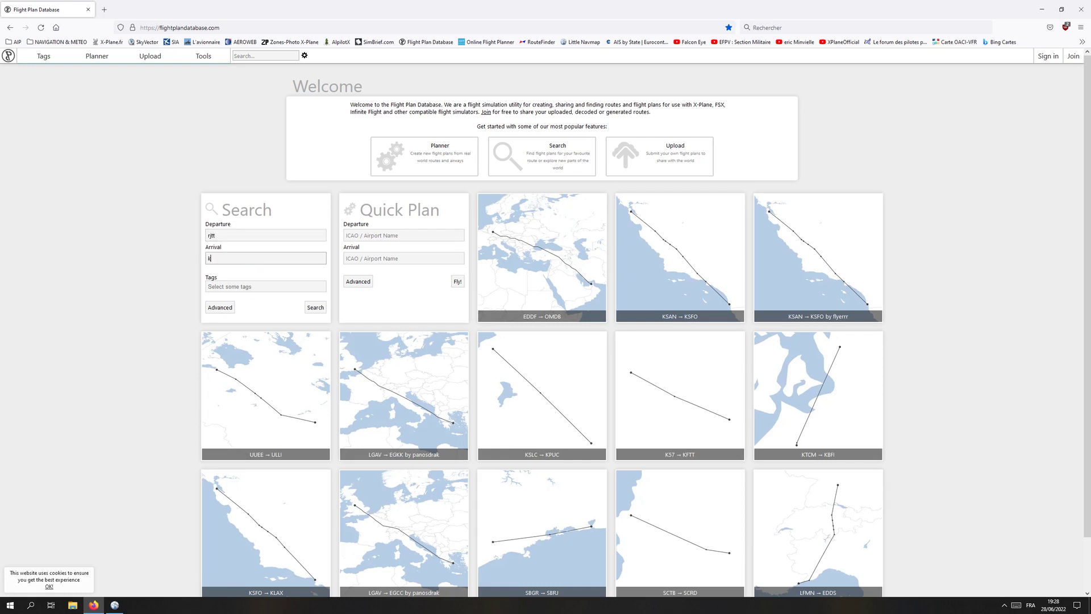
left_click(317, 310)
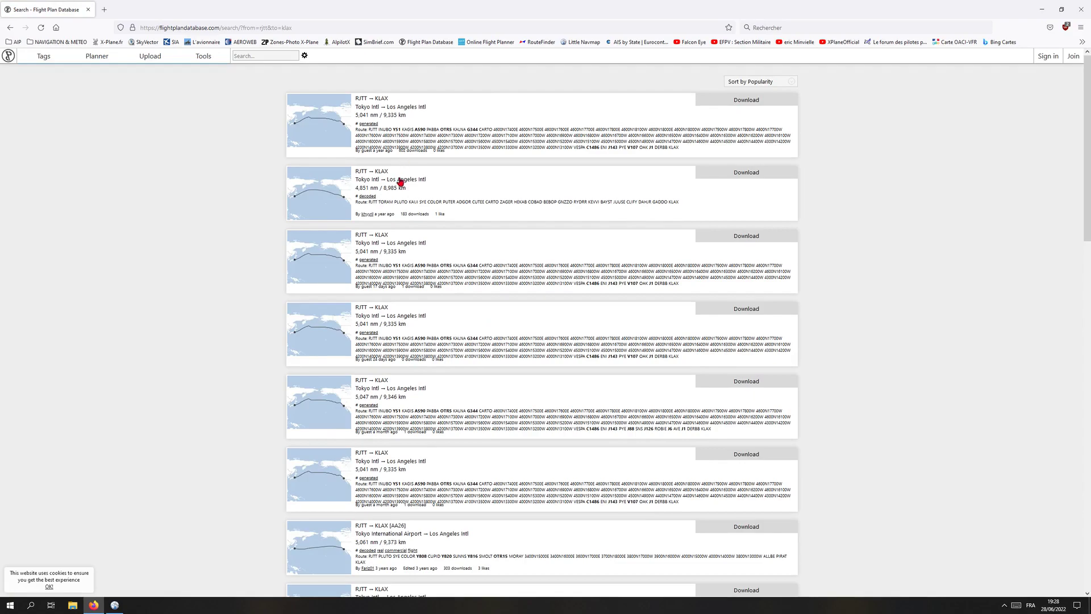
Browse the list of found Tokyo to Los Angeles flight plans and return to the first result.
scroll(398, 185, "down", 1)
scroll(429, 359, "down", 5)
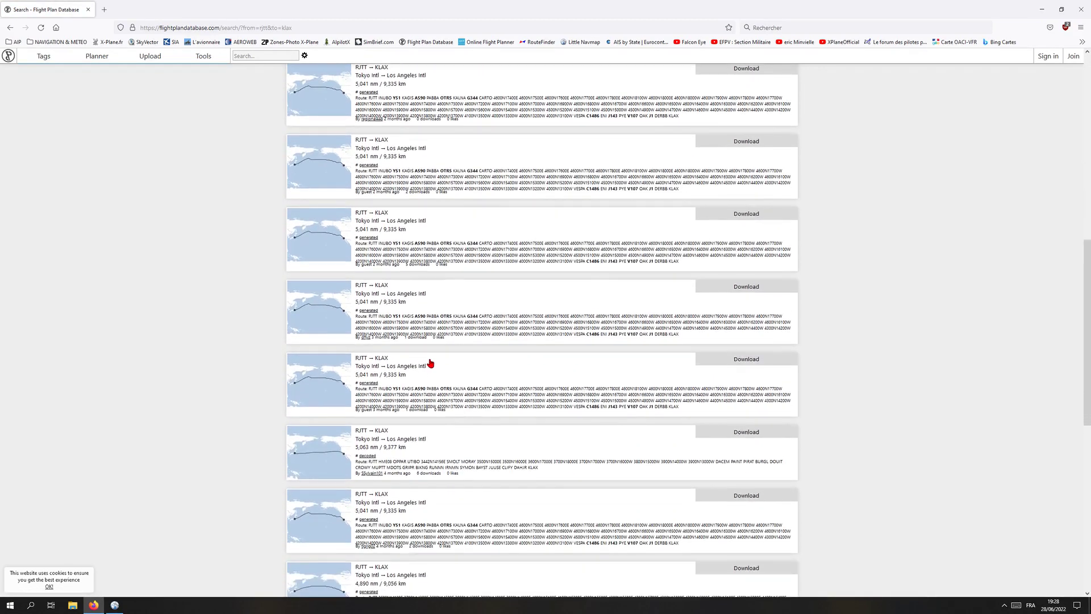
scroll(430, 362, "up", 8)
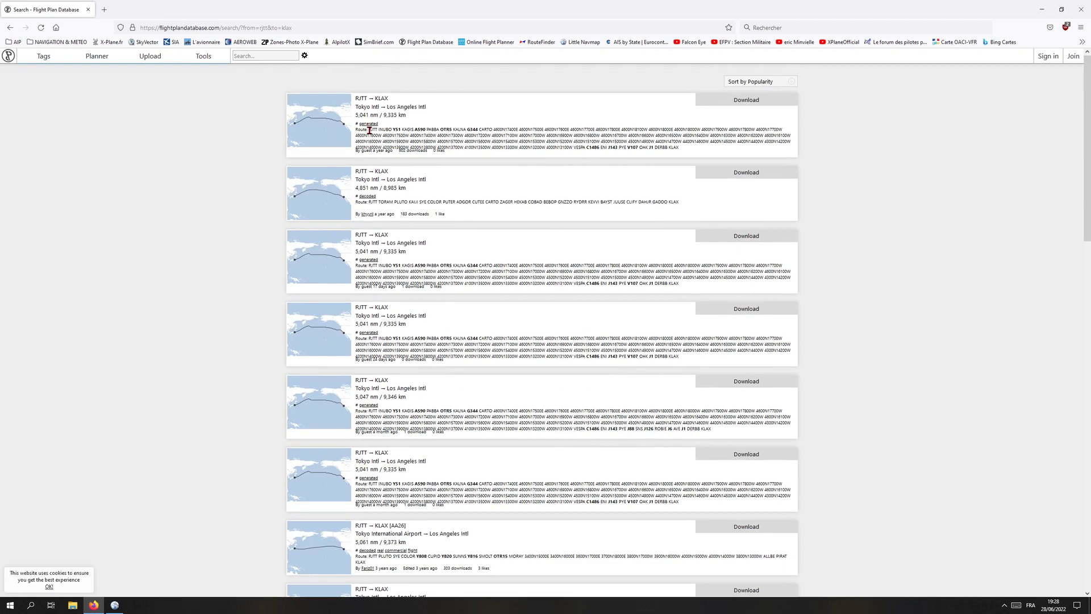
Copy the full route string of the first RJTT to KLAX result, from RJTT INUBO through DERBB KLAX.
scroll(369, 130, "up", 3)
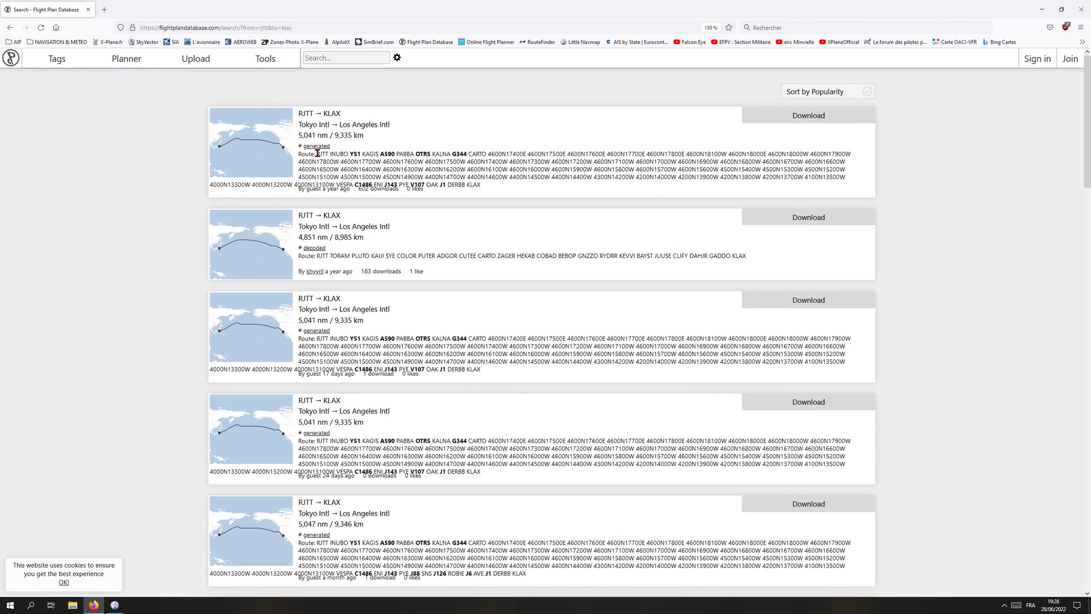
left_click_drag(317, 154, 480, 185)
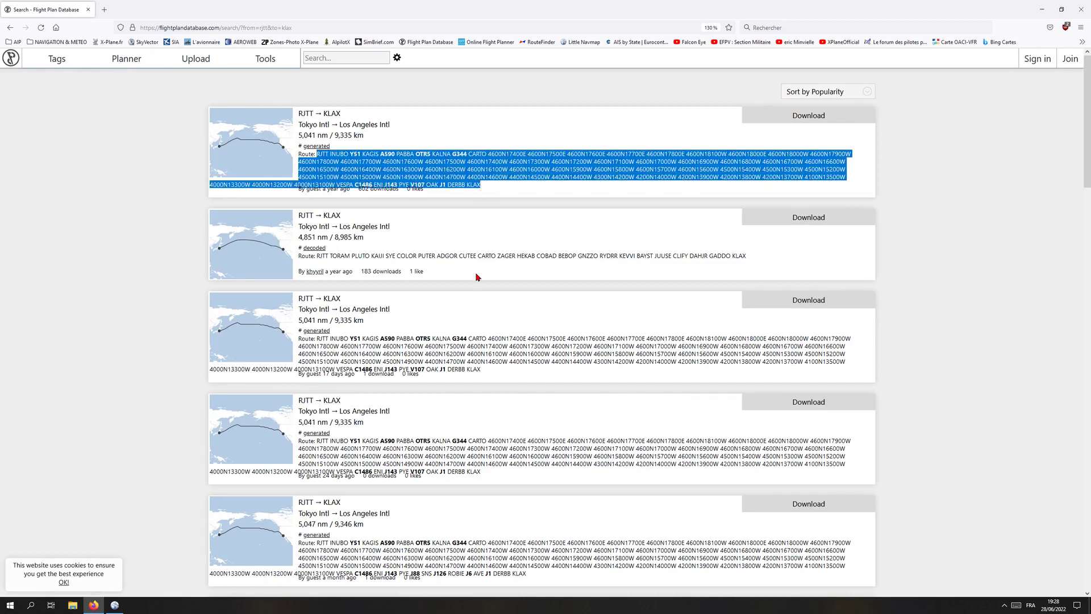
right_click(448, 170)
left_click(455, 177)
left_click(116, 605)
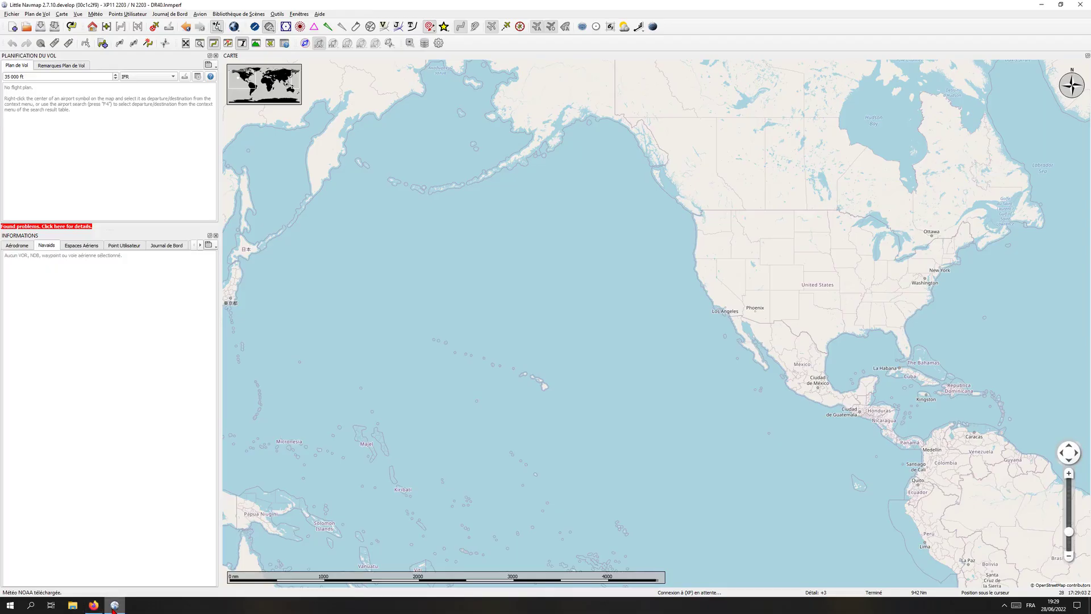
left_click(94, 605)
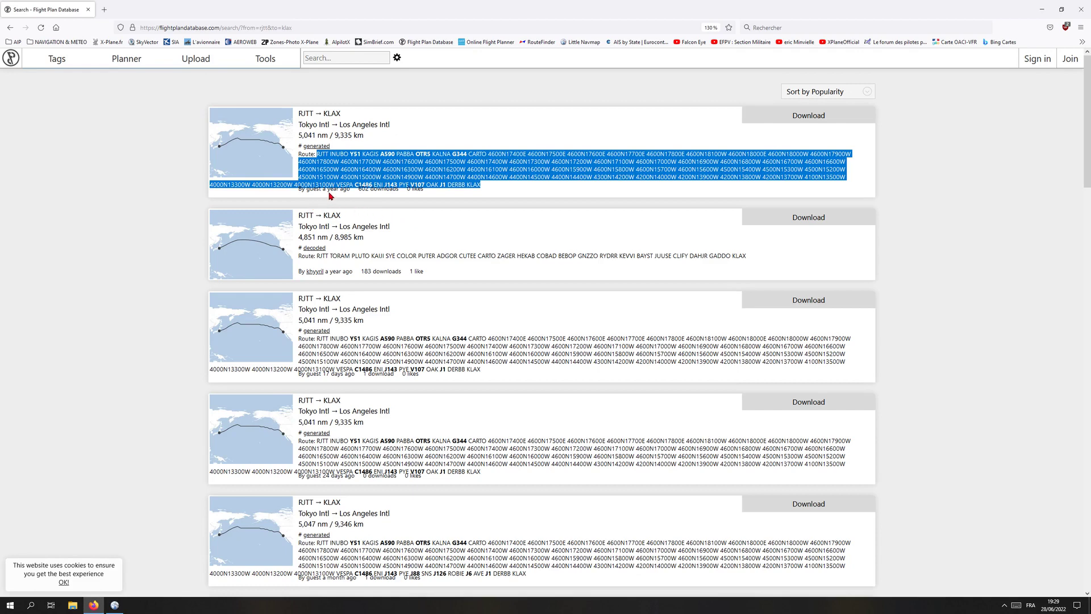
Switch to Little Navmap and create a new flight plan from the copied RJTT to KLAX route description on the clipboard.
left_click(115, 605)
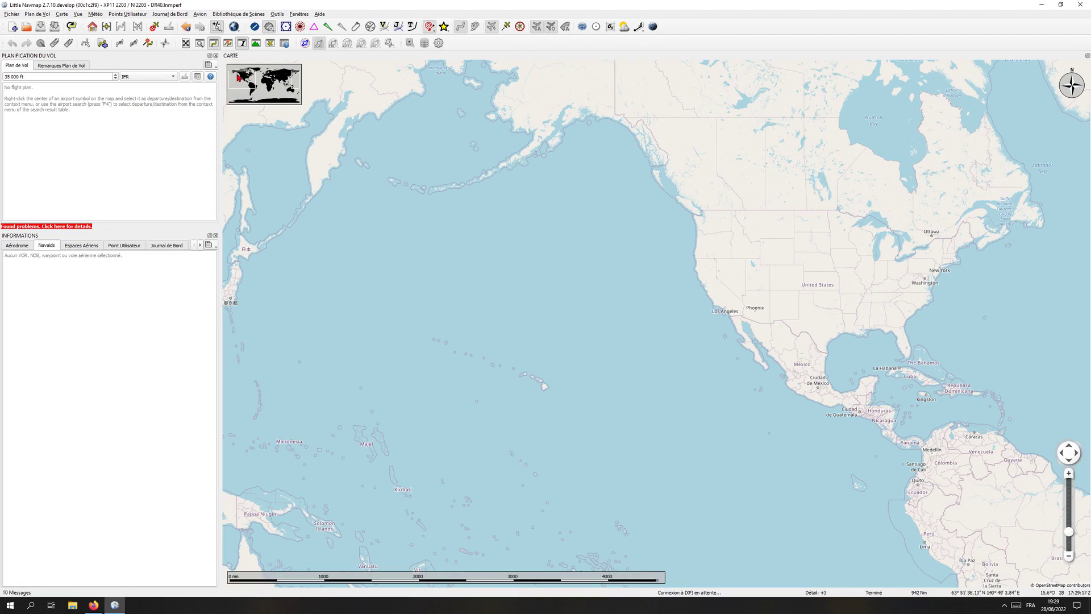
left_click(103, 44)
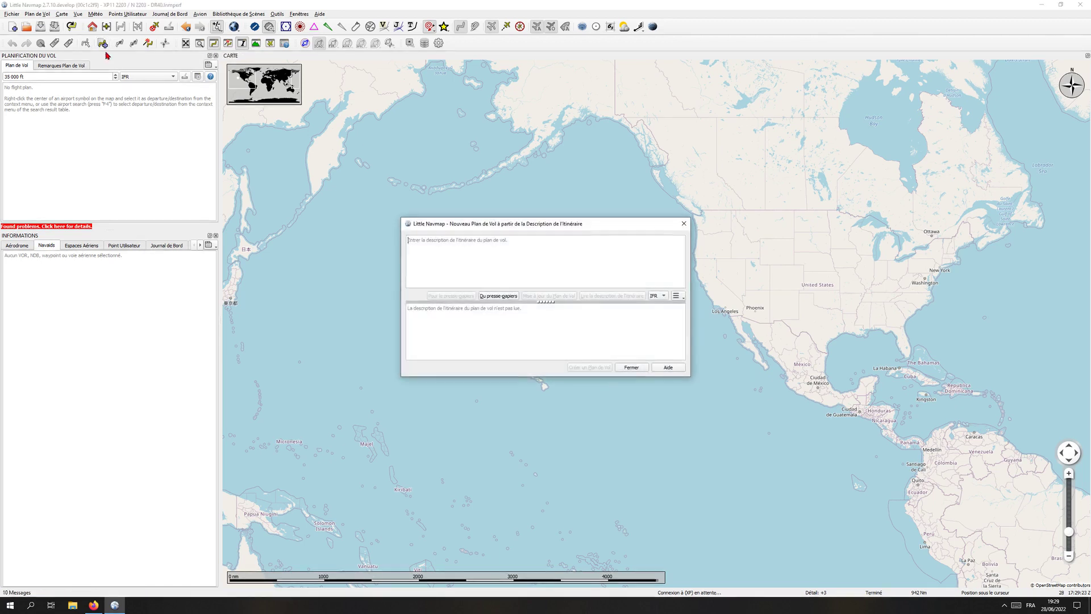
left_click(488, 298)
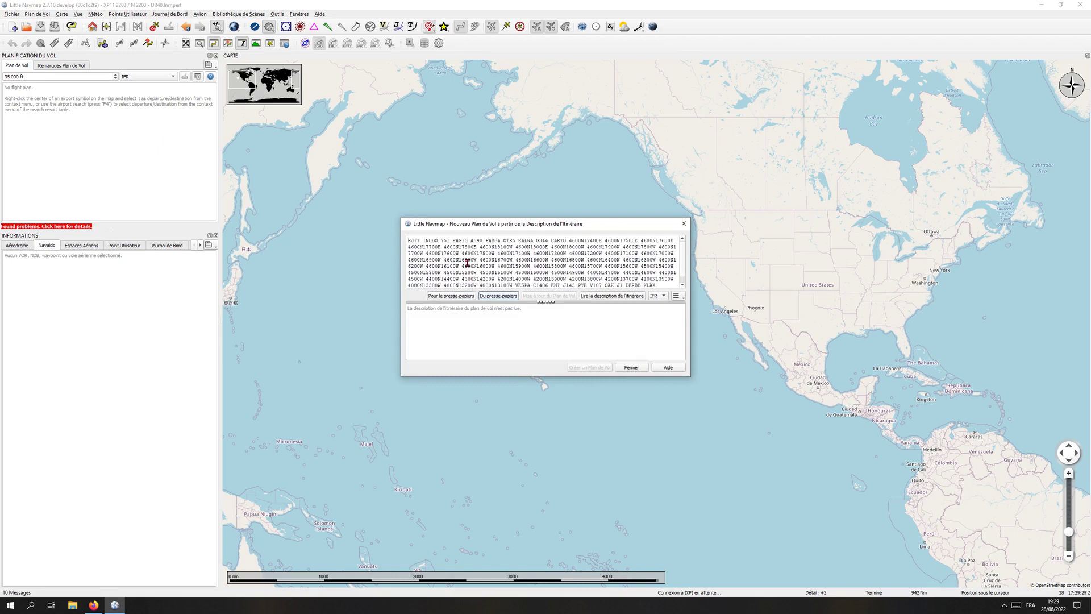
left_click(598, 297)
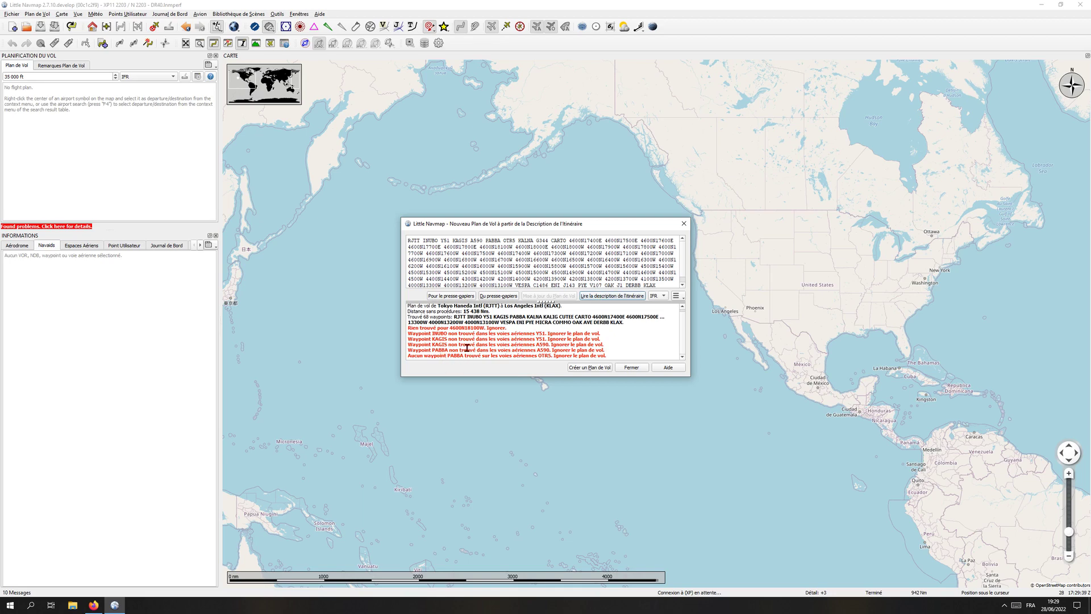
left_click(576, 369)
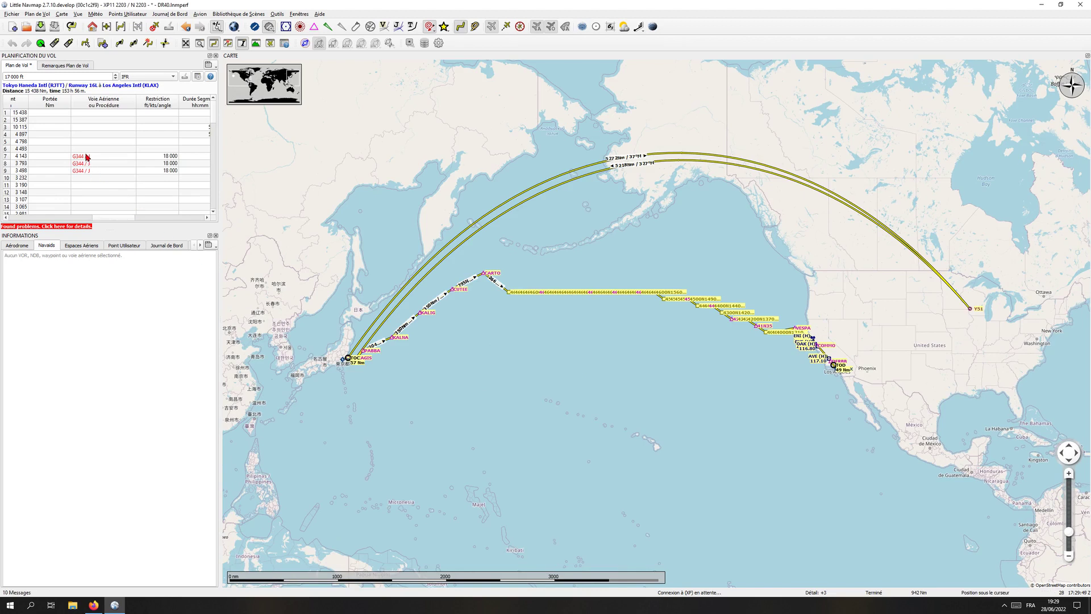
Check the G344 airway legs with the altitude restriction and set the flight plan's cruising altitude to 27 000 ft.
left_click(87, 156)
left_click(88, 163)
left_click(89, 169)
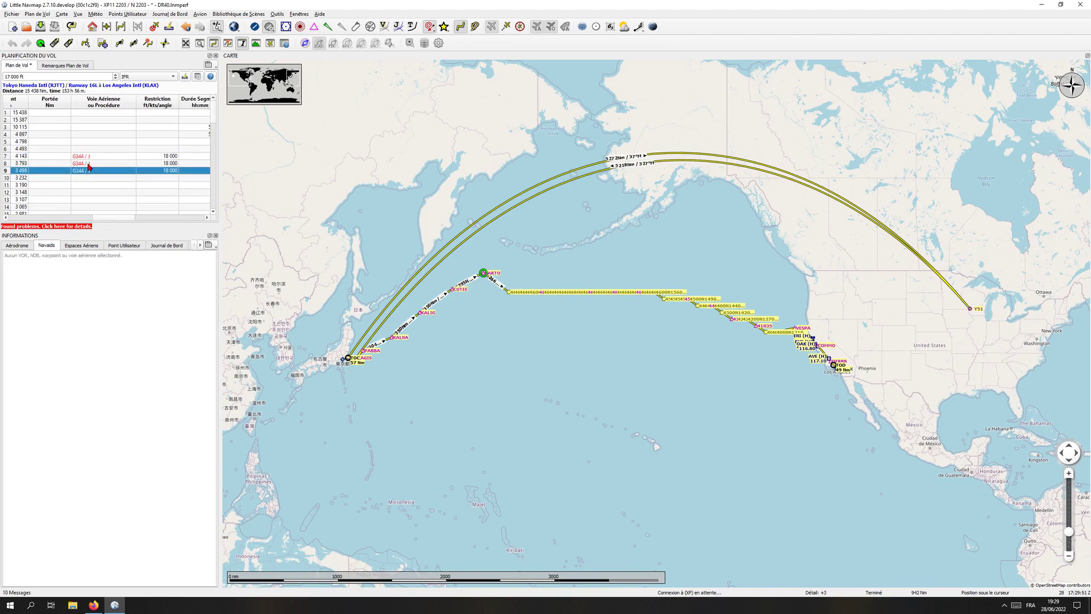
mouse_move(92, 159)
left_click(2, 79)
left_click(83, 157)
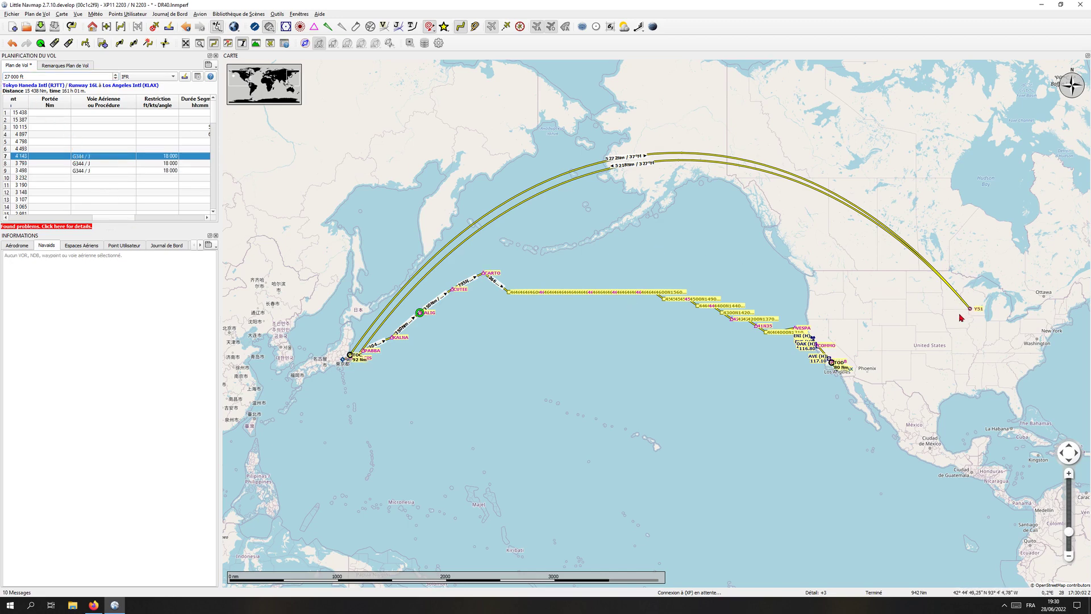
Examine the route on the map, from the first waypoints off Japan to the long detour towards Y51 in the United States.
left_click_drag(960, 317, 919, 329)
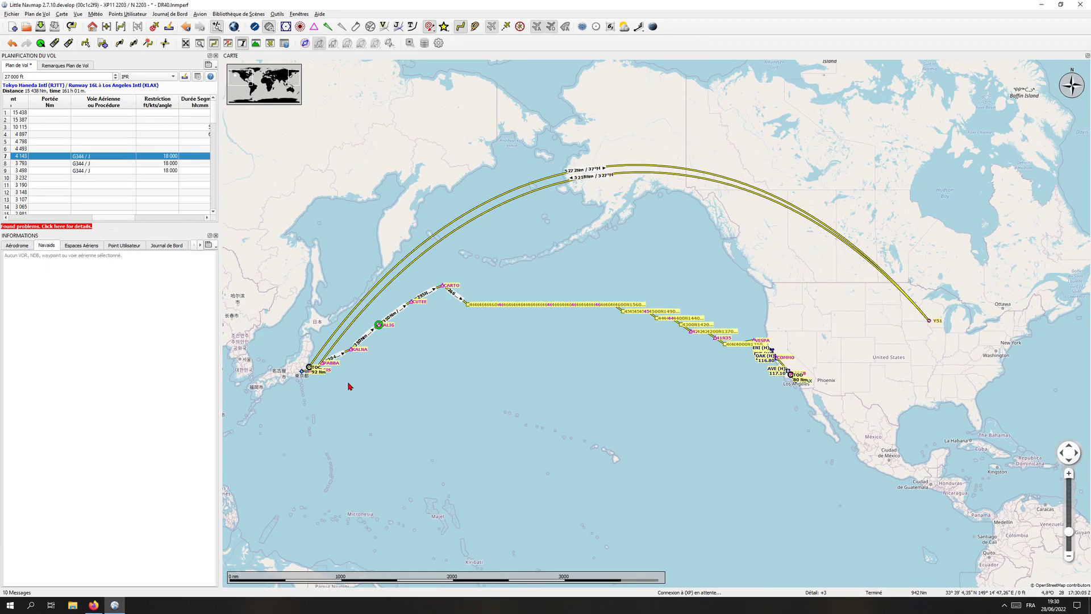
scroll(349, 387, "up", 2)
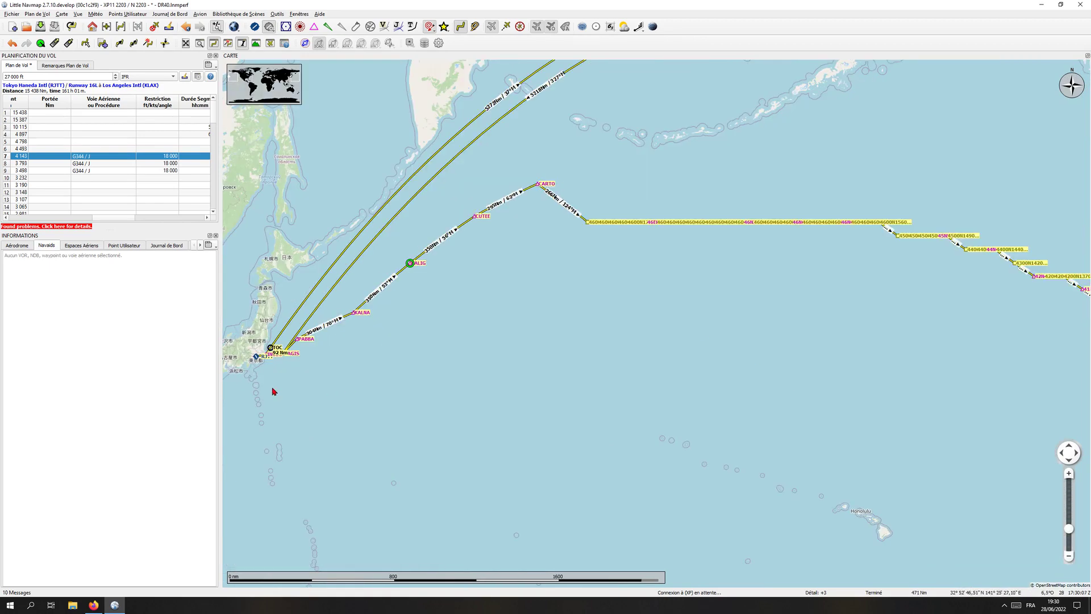
scroll(416, 368, "up", 2)
scroll(416, 369, "up", 2)
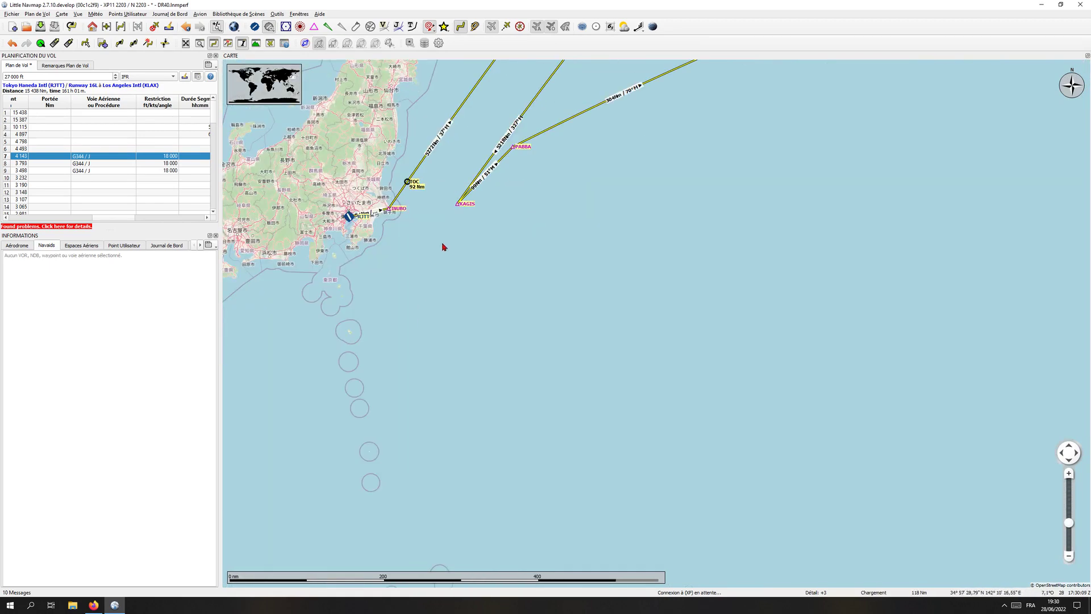
left_click_drag(441, 244, 433, 322)
scroll(433, 322, "down", 4)
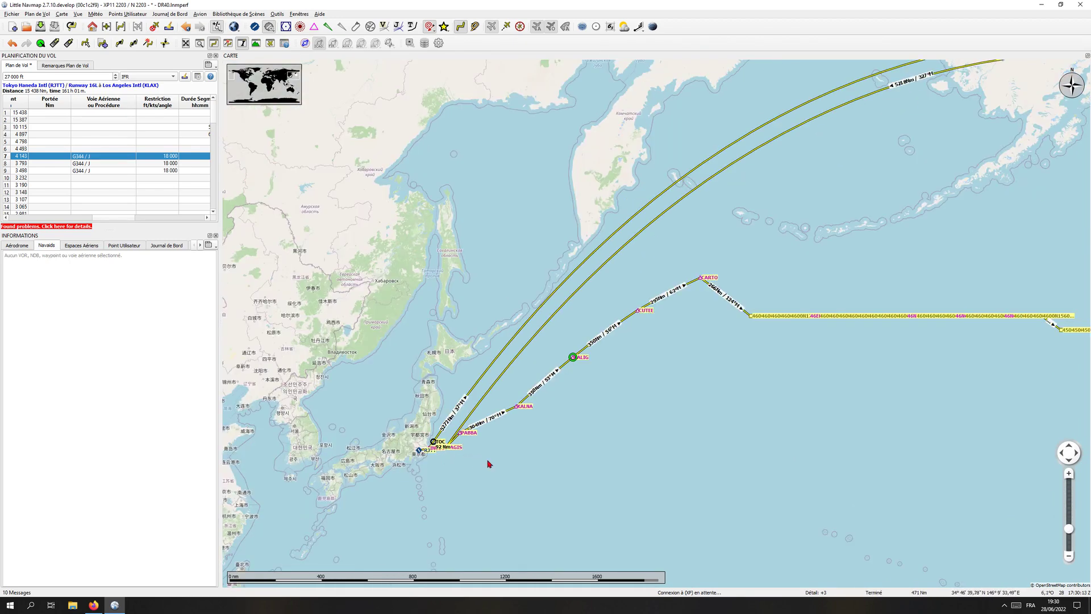
scroll(498, 464, "up", 2)
scroll(498, 465, "up", 2)
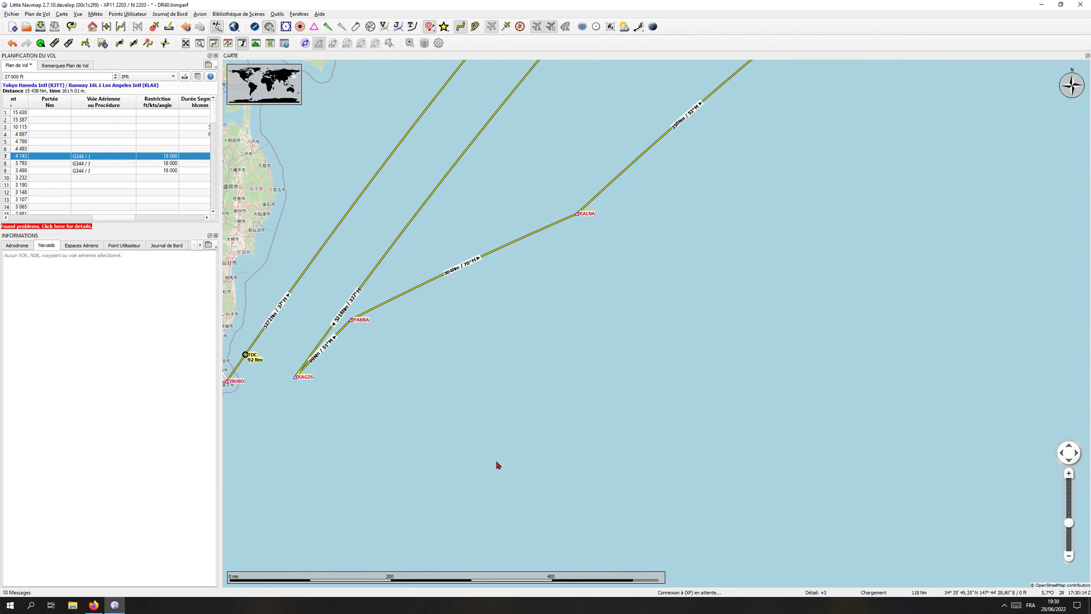
scroll(498, 465, "down", 3)
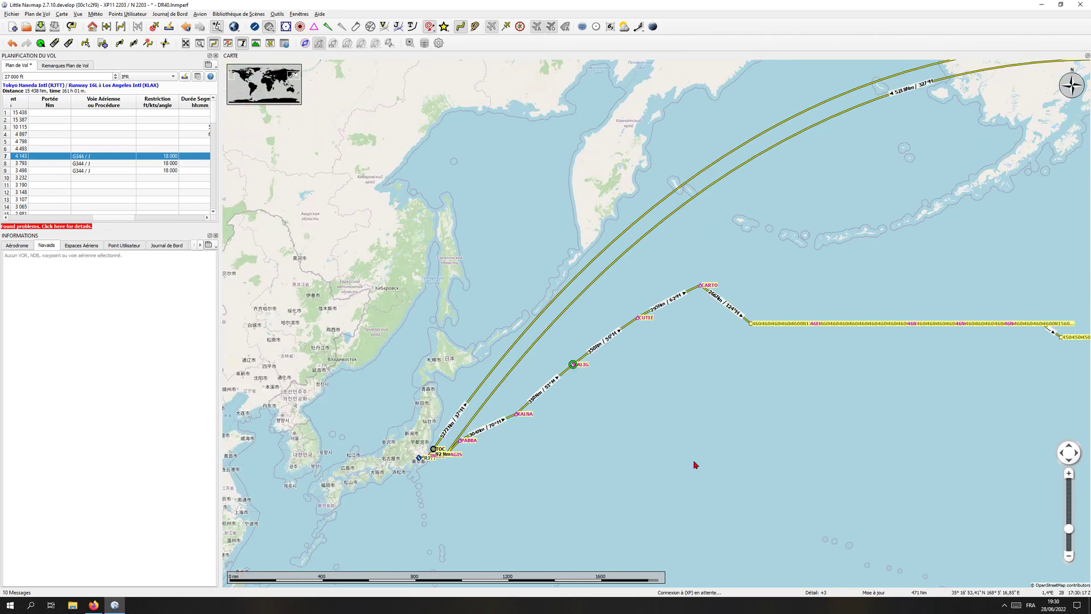
scroll(695, 464, "down", 2)
left_click_drag(746, 464, 653, 416)
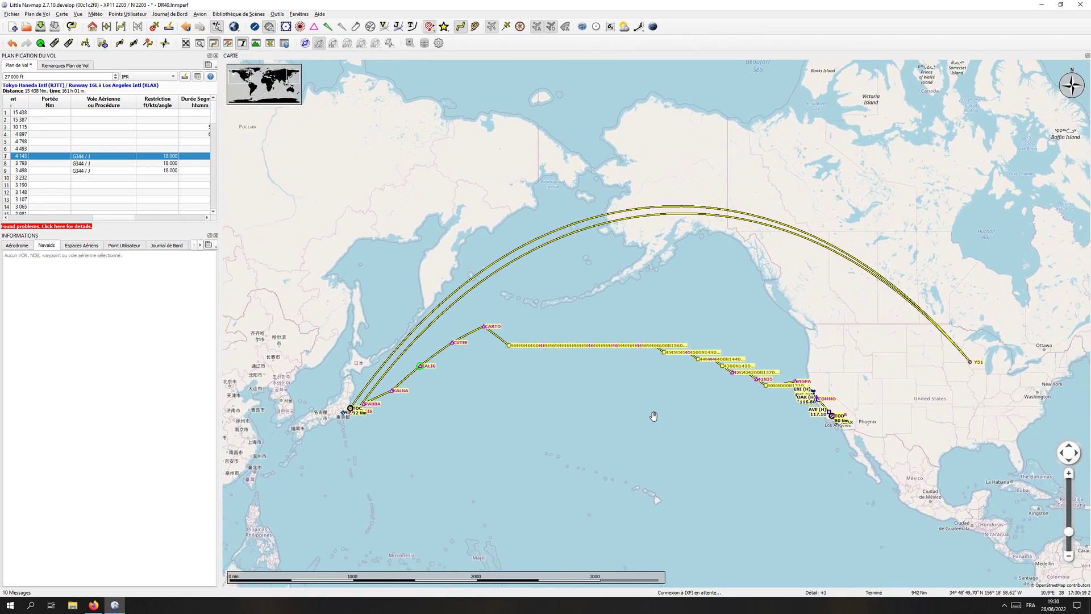
Remove the misplaced Viroqua Muni (Y51) airport from the flight plan and review the remaining route across the Pacific.
left_click(970, 362)
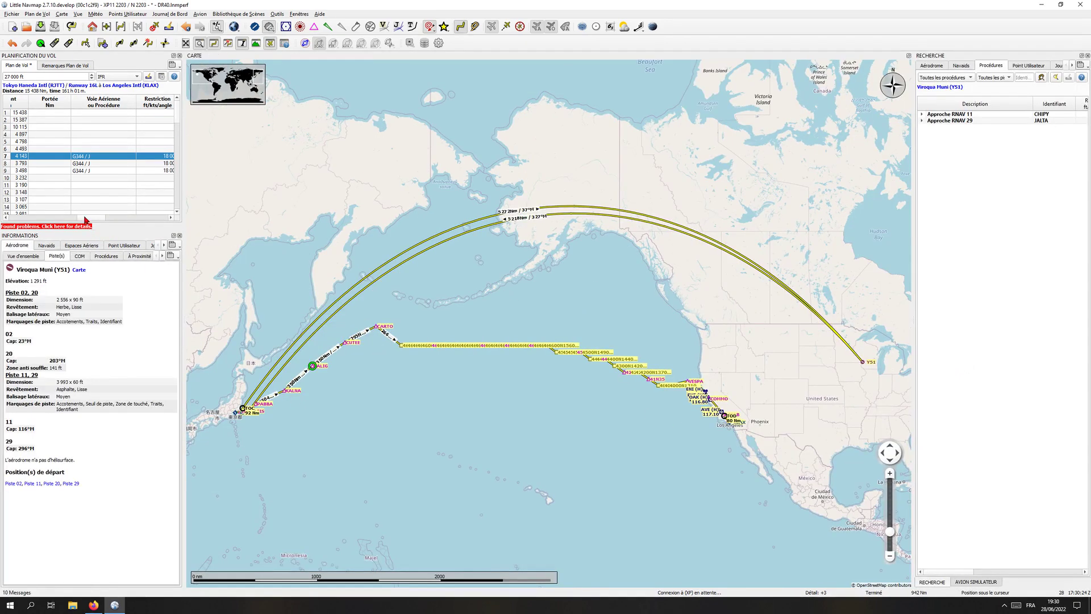
left_click_drag(86, 217, 24, 217)
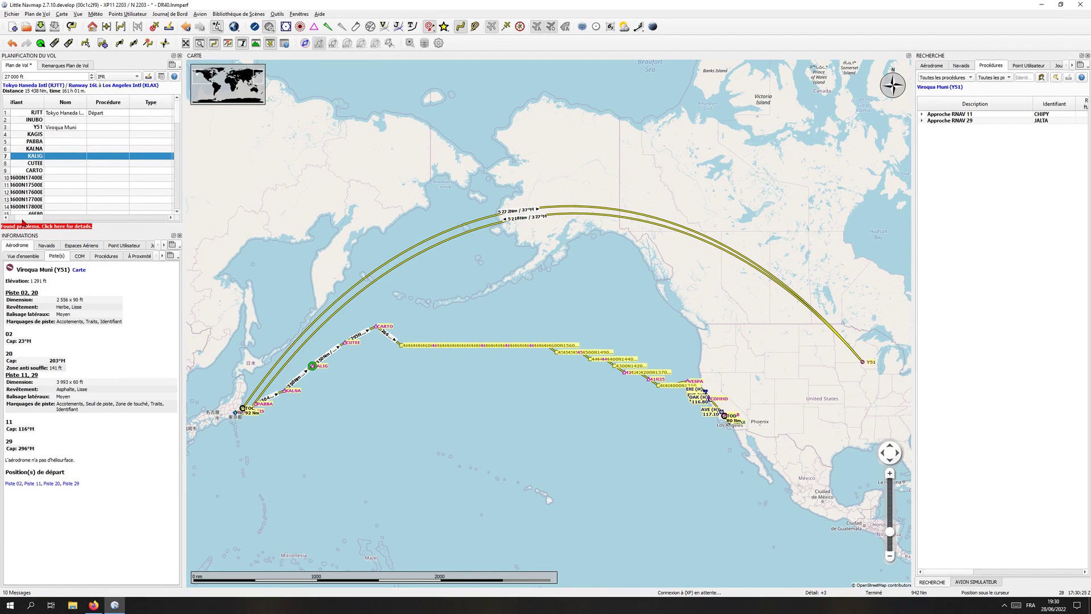
double_click(865, 364)
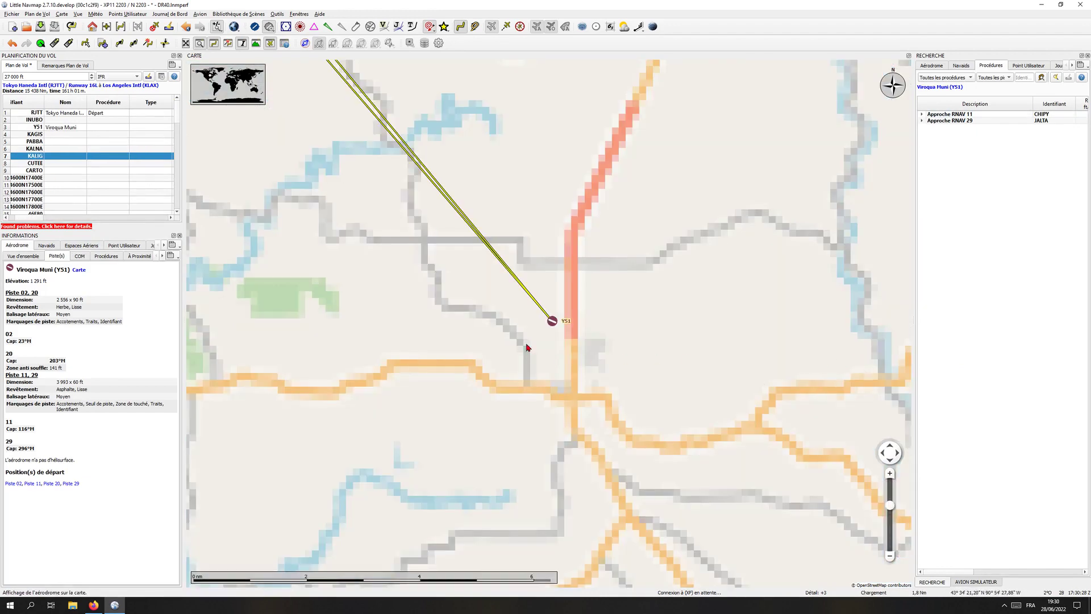
right_click(553, 324)
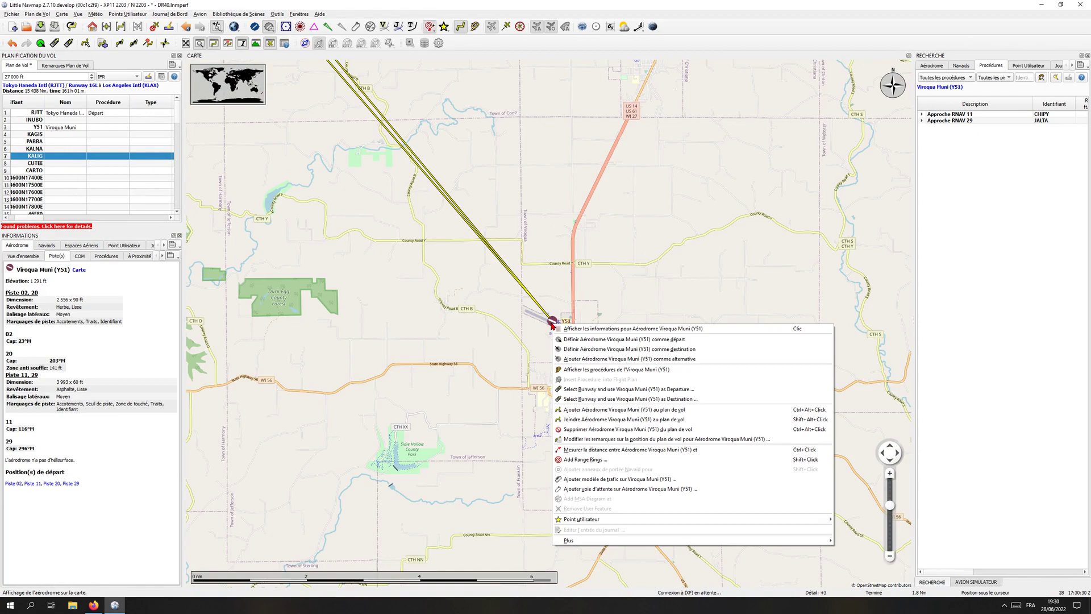
left_click(566, 430)
scroll(477, 392, "down", 6)
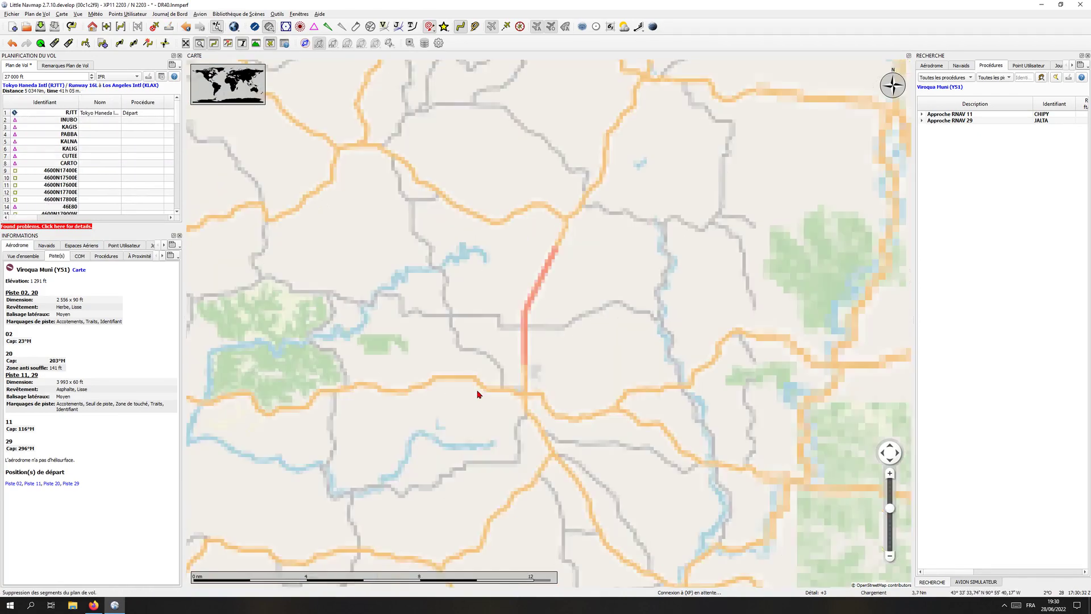
scroll(477, 393, "down", 5)
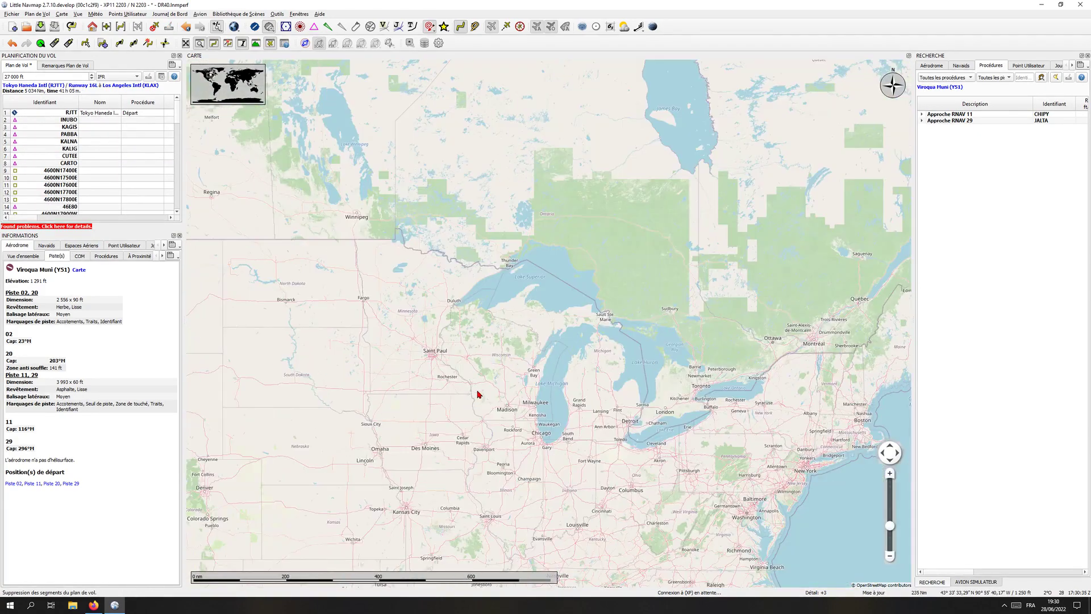
scroll(478, 393, "down", 2)
left_click_drag(468, 392, 864, 304)
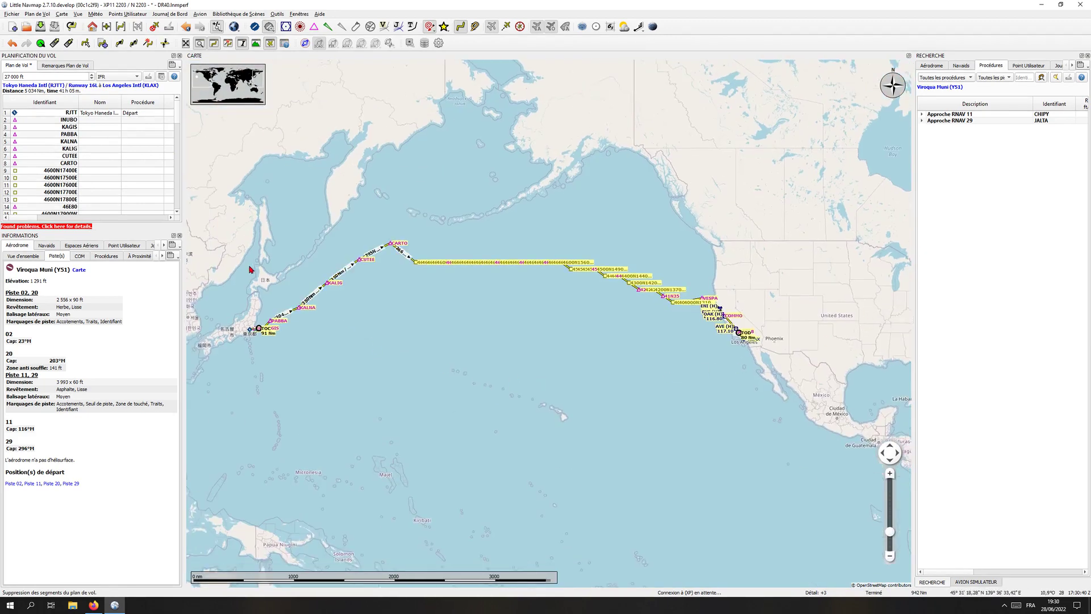
scroll(375, 316, "up", 3)
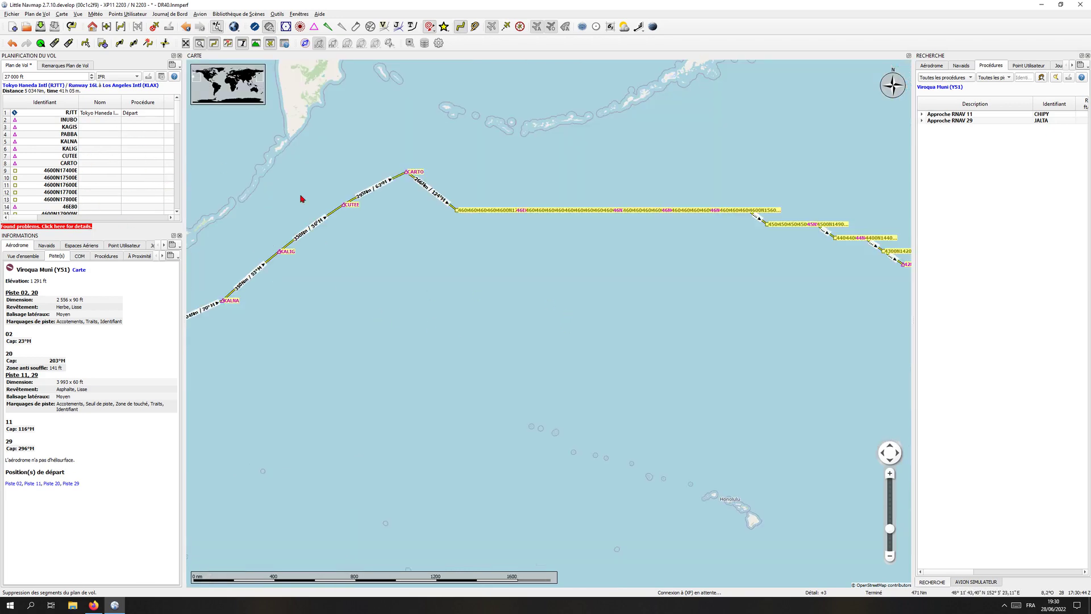
scroll(498, 336, "down", 3)
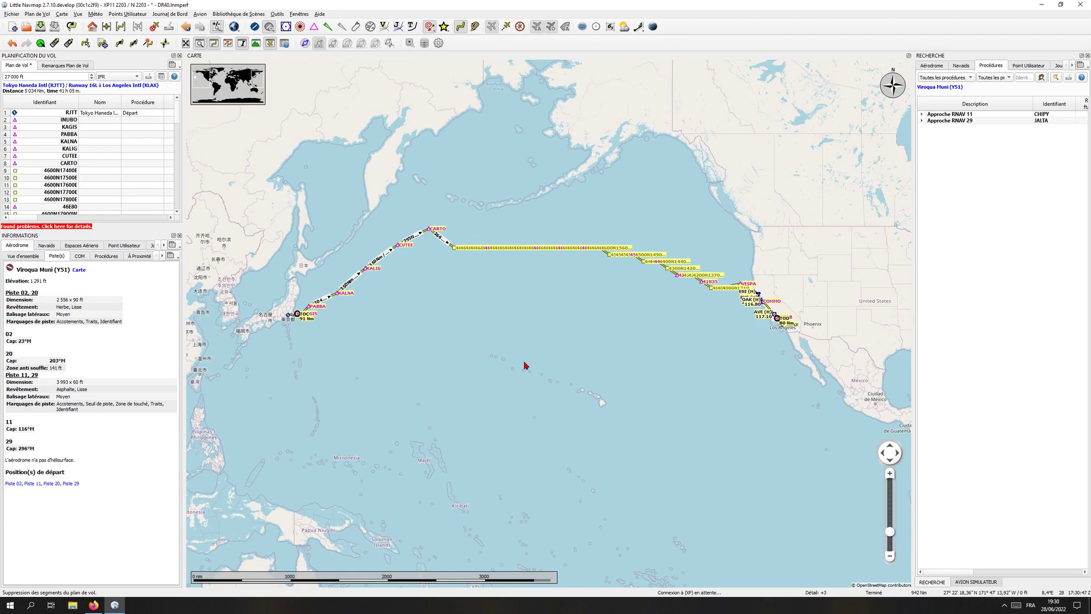
Switch to the Flight Plan Database in Firefox and browse pages 29 and 3 of the RJTT to KLAX results, checking each plan's age.
left_click(93, 604)
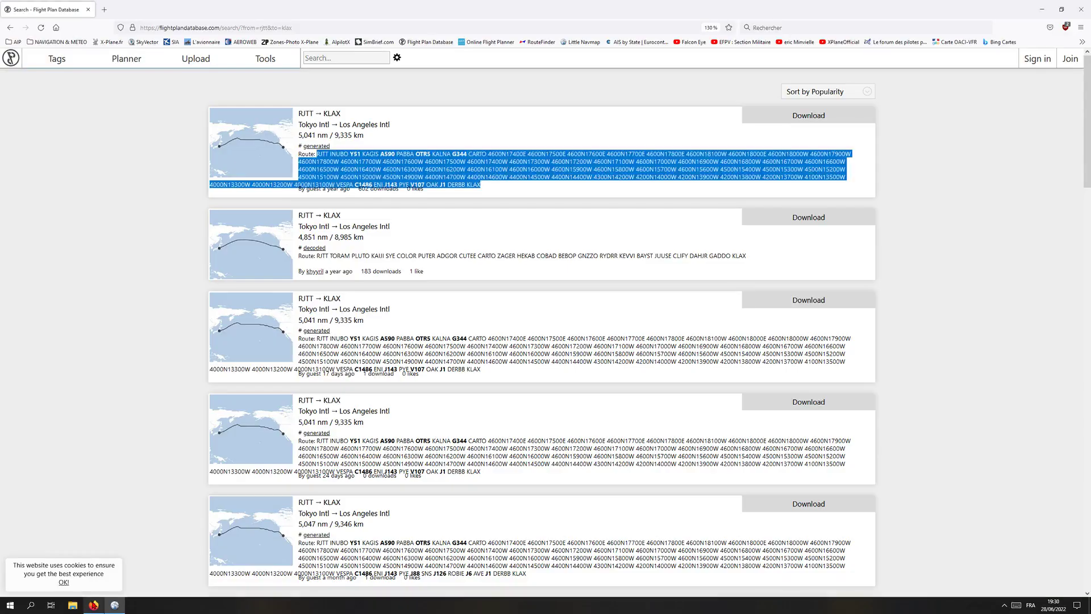
scroll(307, 472, "down", 5)
scroll(934, 414, "down", 5)
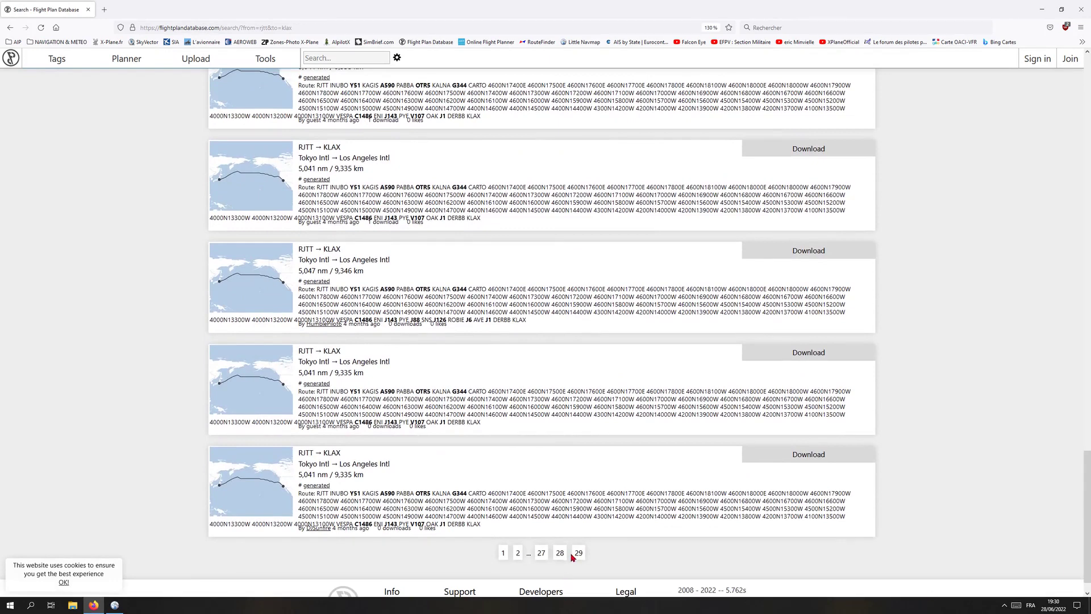
left_click(578, 554)
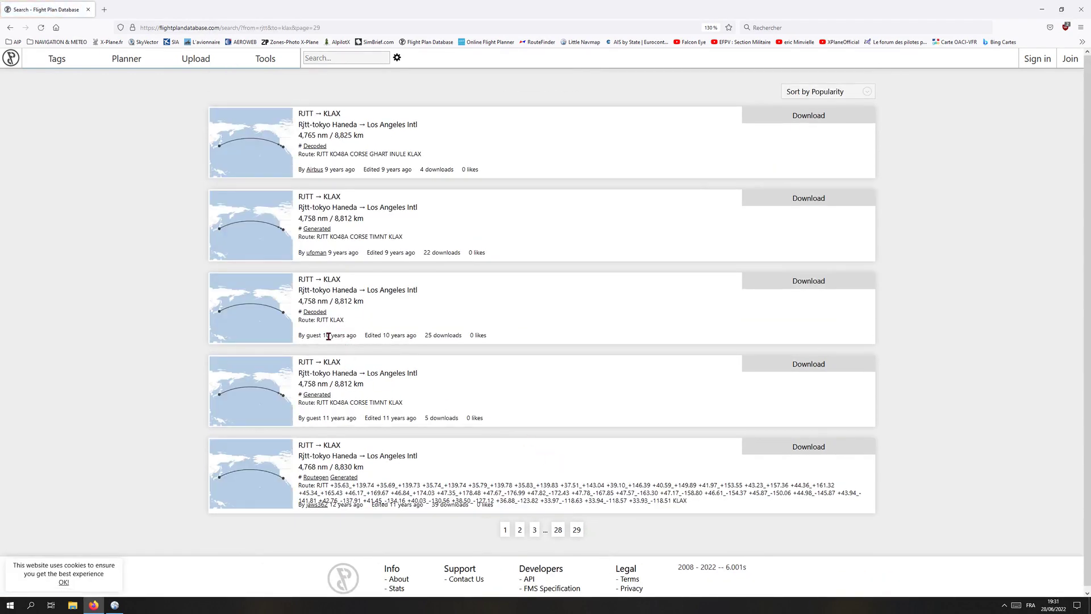
mouse_move(325, 336)
double_click(386, 251)
left_click(533, 529)
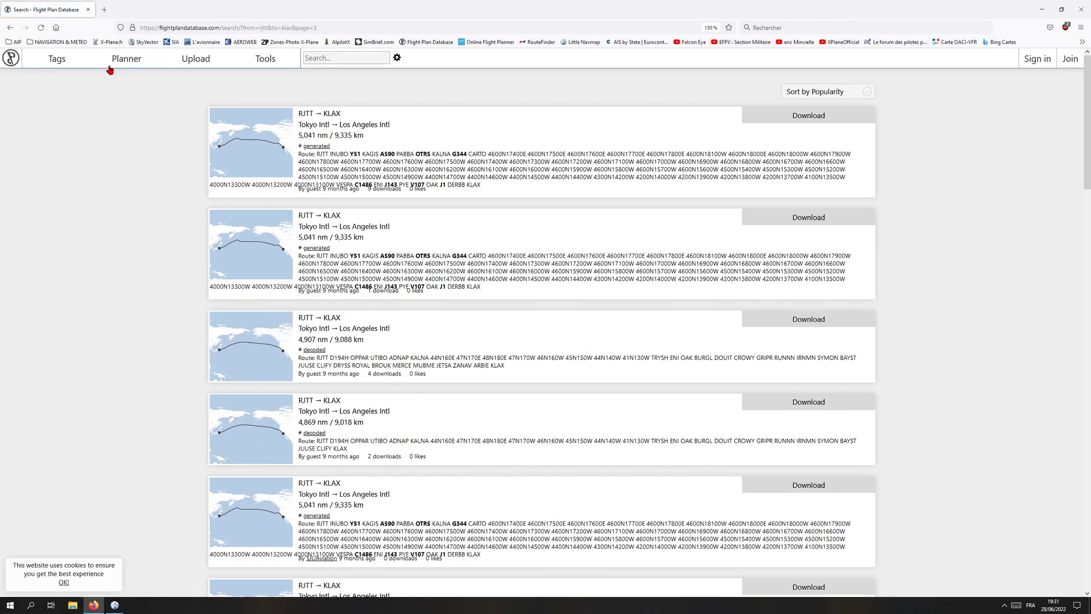
Look at the site's tag categories and its newest flight plans, and return to the Flight Plan Database home page.
left_click(265, 63)
left_click(59, 58)
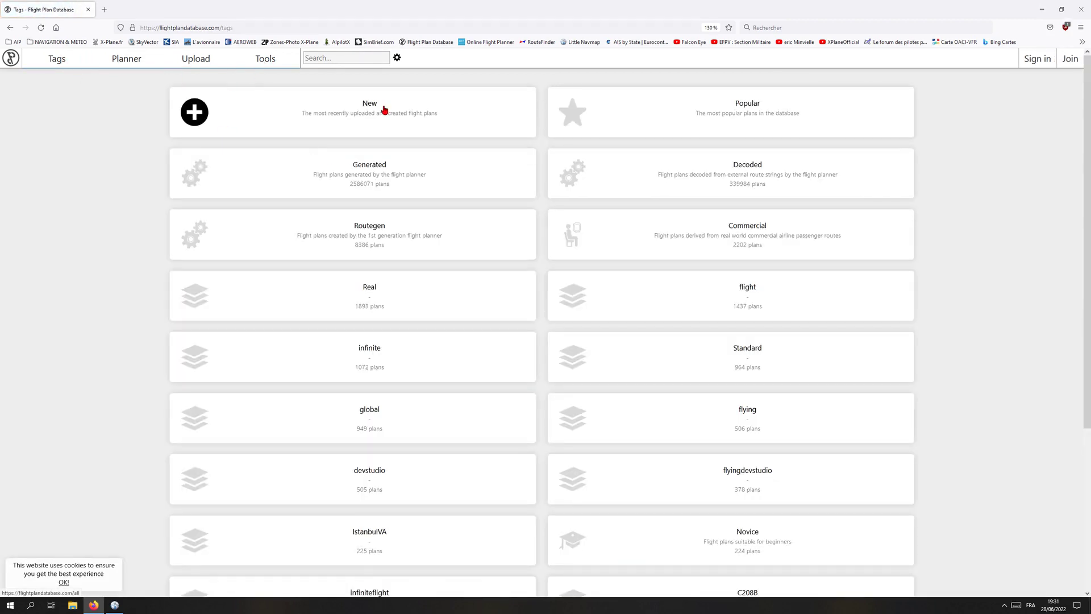
left_click(384, 110)
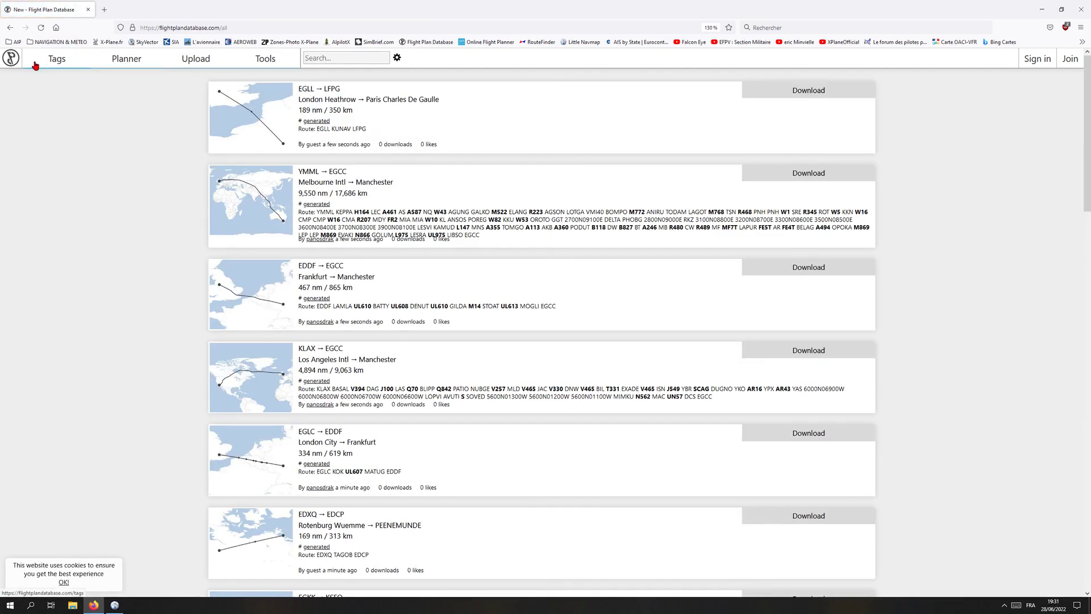
left_click(11, 58)
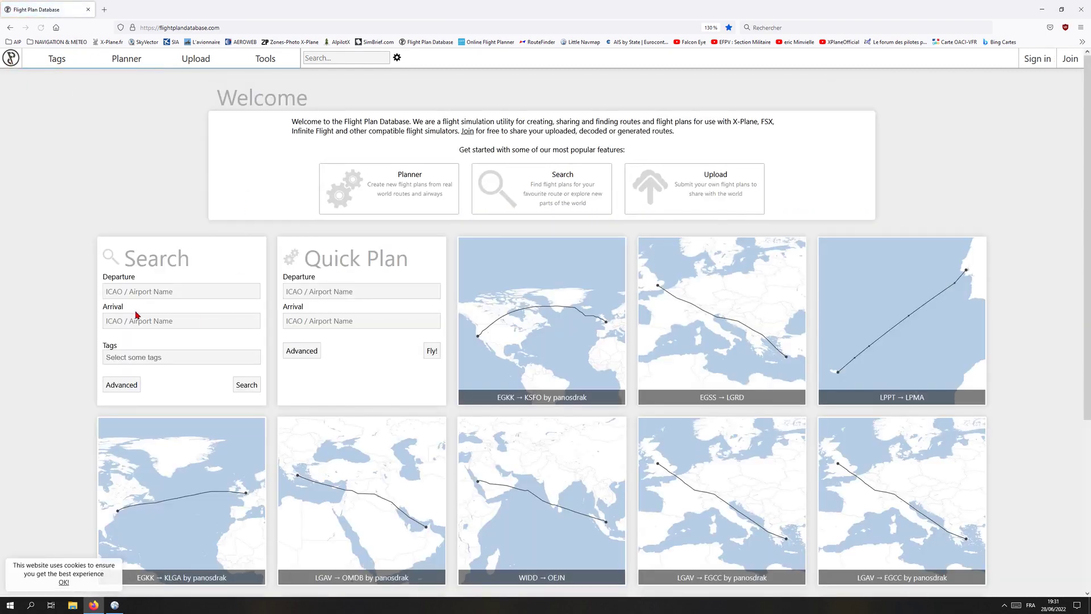
Search for flight plans with departure LFPG and arrival LFMT.
left_click(134, 293)
type("lfpg")
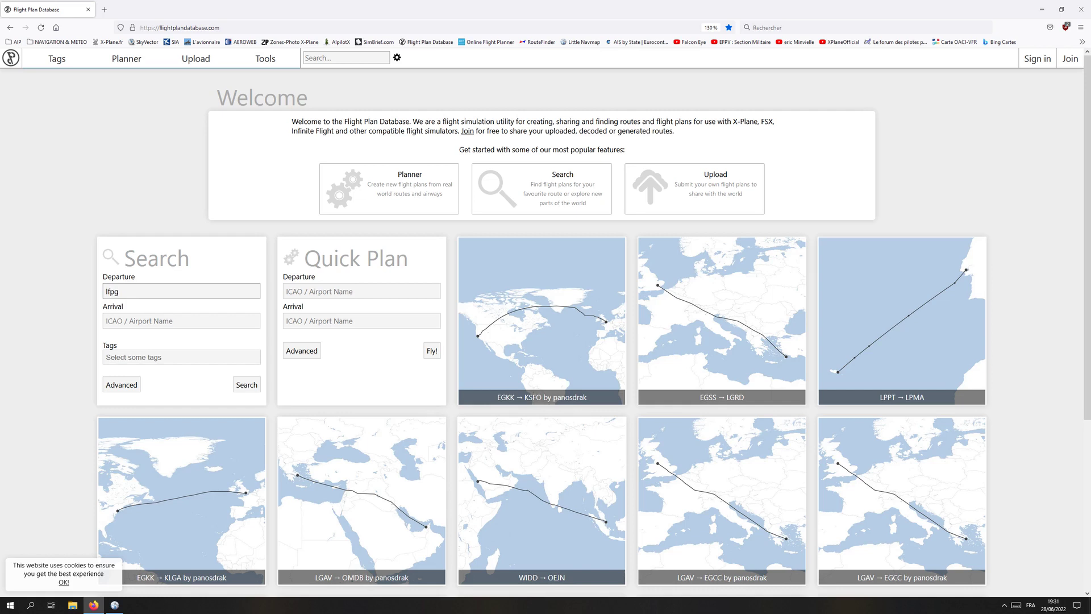
left_click(187, 319)
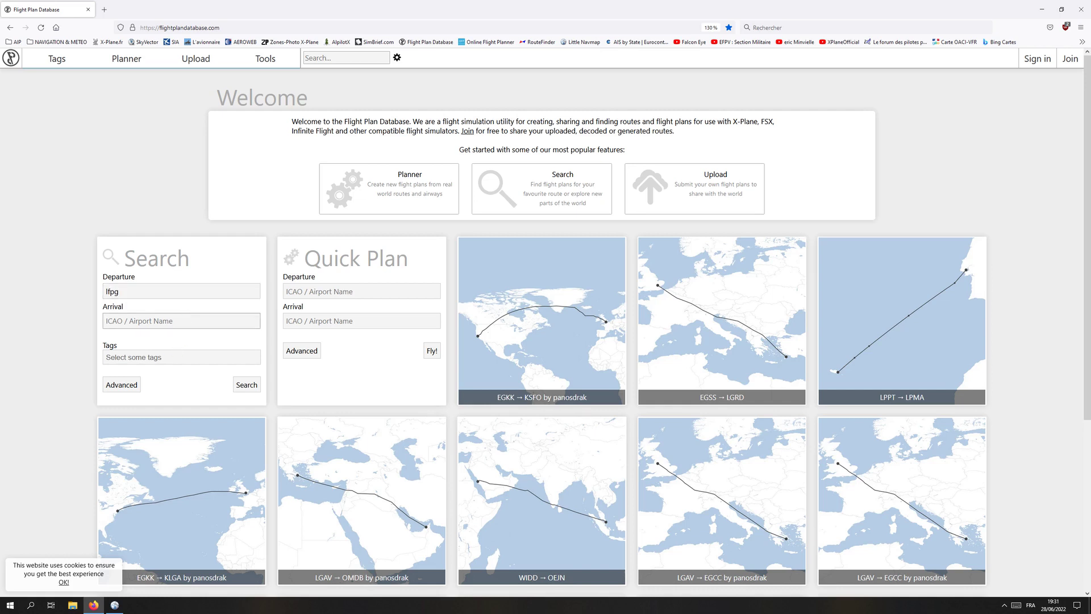
type("lfmt")
left_click(249, 384)
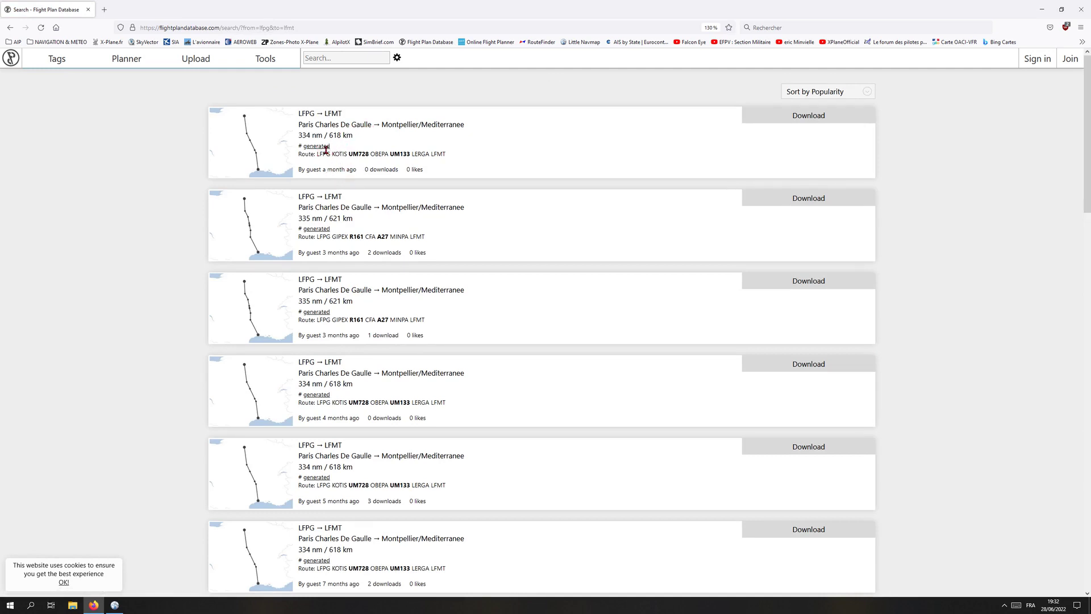
Copy the first LFPG to LFMT route string, LFPG KOTIS UM728 OBEPA UM133 LERGA LFMT, and show that plan's download formats.
left_click_drag(317, 152, 440, 157)
right_click(433, 156)
left_click(446, 165)
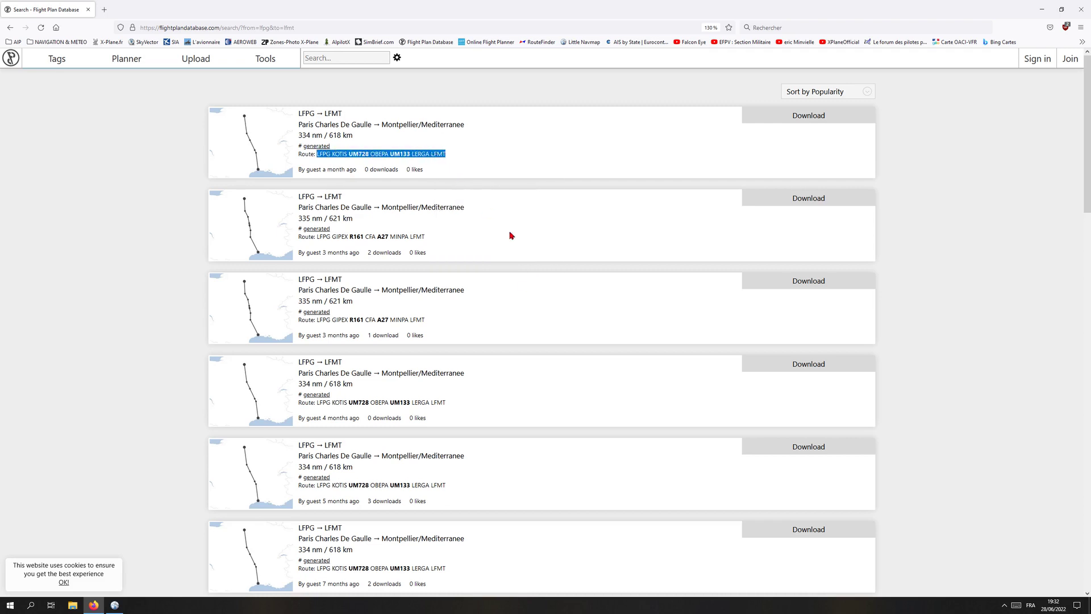
mouse_move(809, 115)
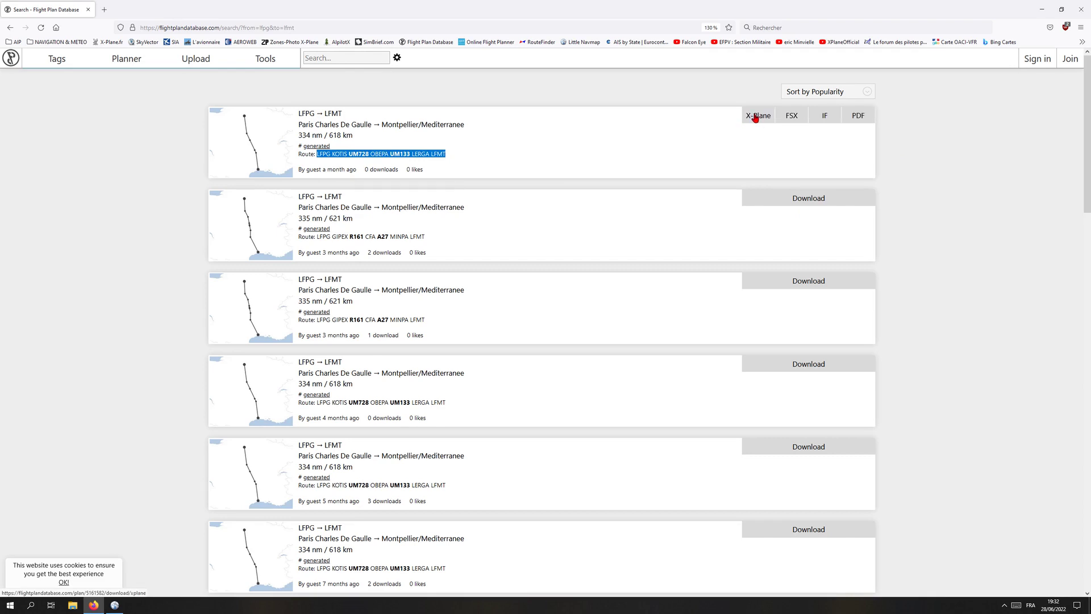
Switch to Little Navmap and start a new empty flight plan, discarding the unsaved changes to the Tokyo–Los Angeles plan.
left_click(114, 605)
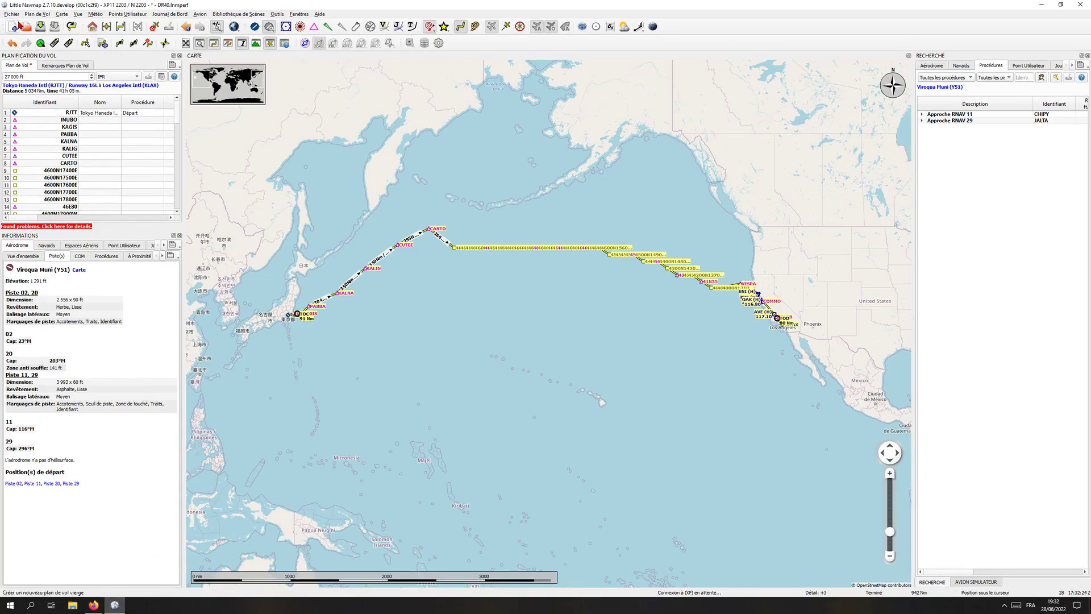
left_click(16, 25)
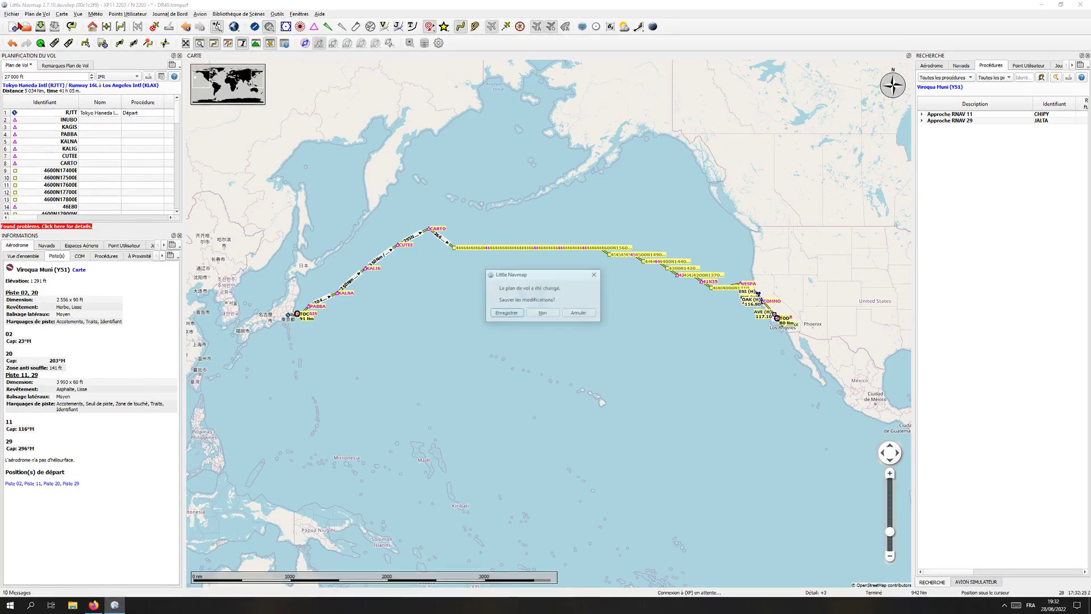
left_click(552, 316)
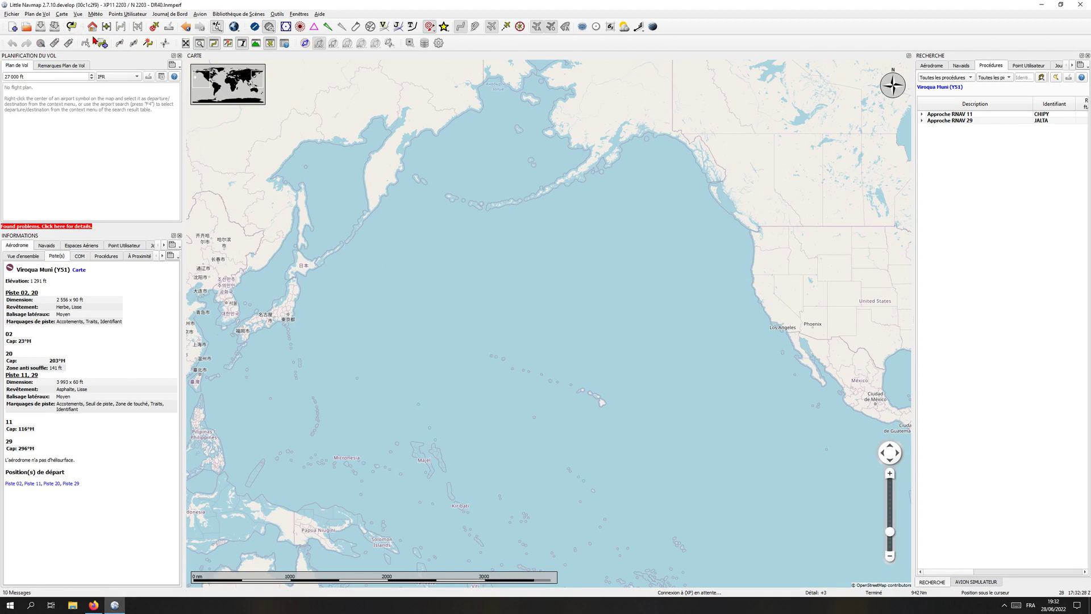
Try to read the copied route LFPG KOTIS UM728 OBEPA UM133 LERGA LFMT as a new flight plan's route description.
left_click(101, 43)
left_click(513, 300)
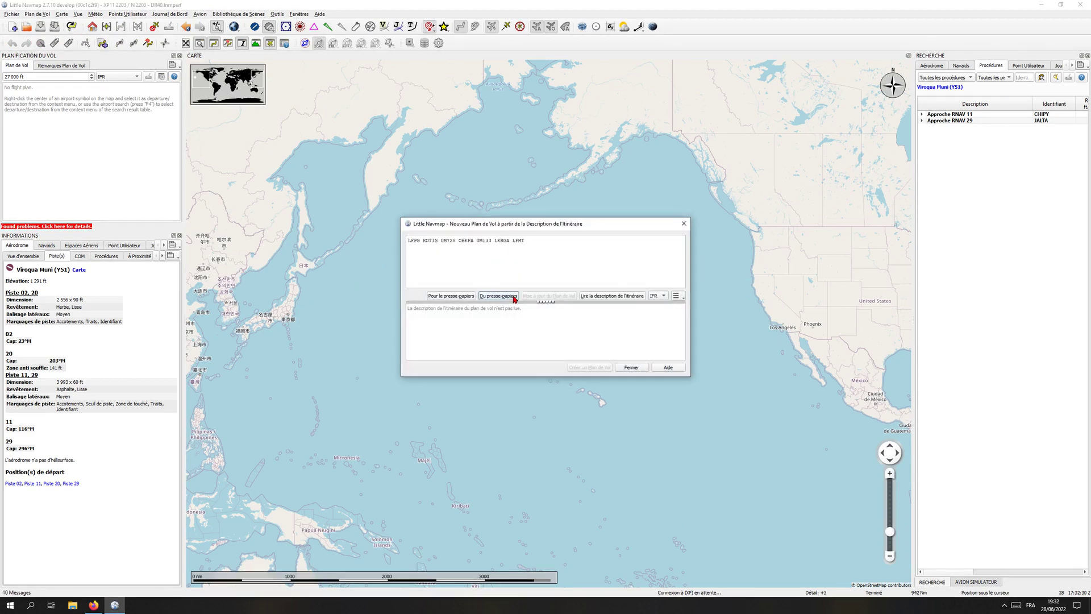
left_click(628, 296)
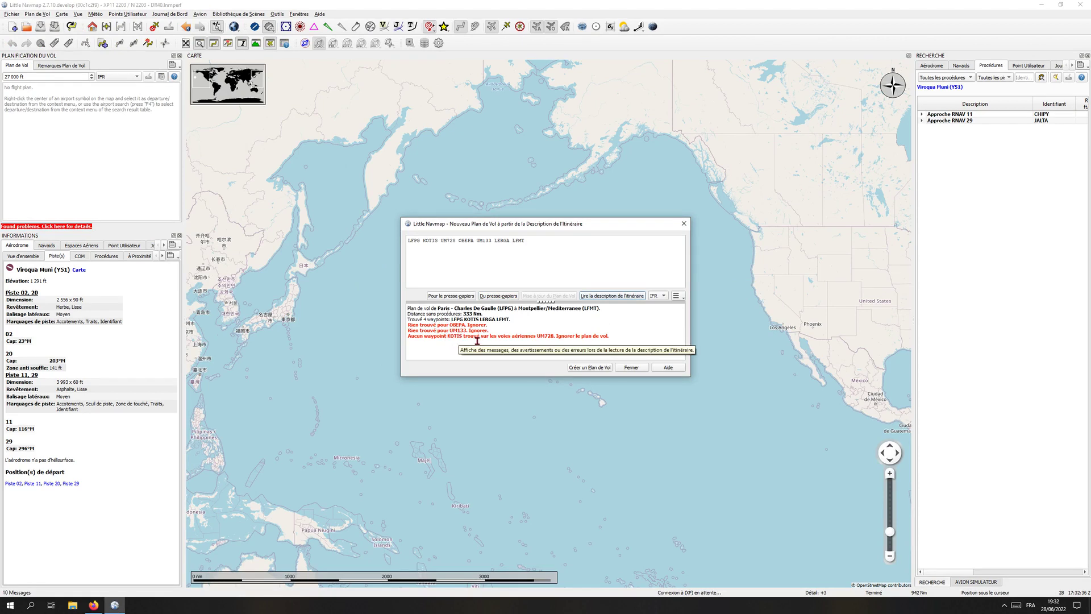
Return to the Flight Plan Database in Firefox and copy the second plan's route, LFPG GIPEX R161 CFA A27 MINPA LFMT.
left_click(94, 604)
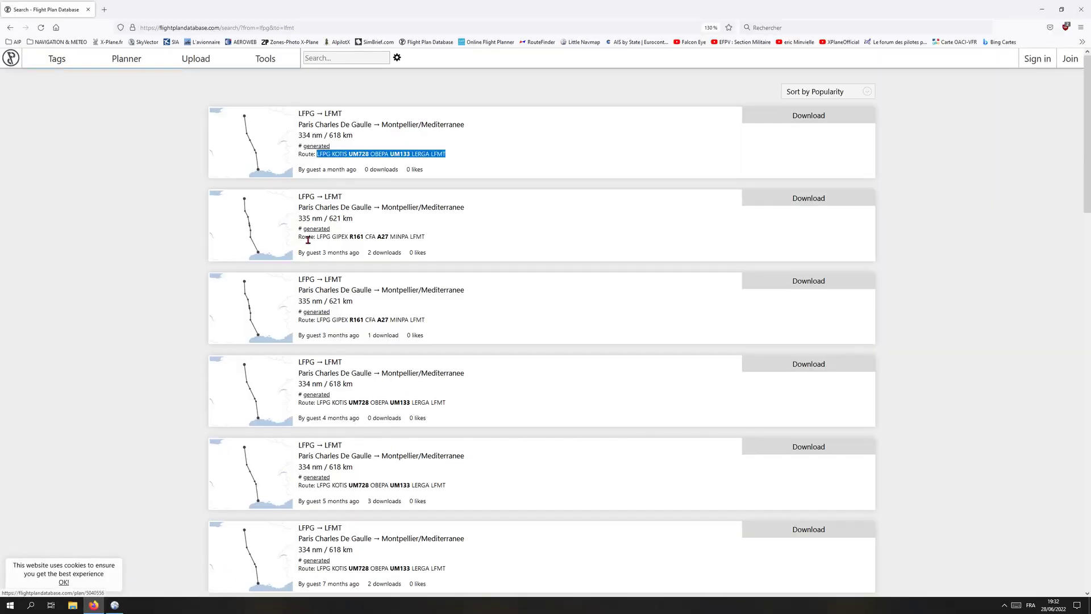
left_click_drag(317, 236, 423, 238)
right_click(420, 237)
left_click(435, 246)
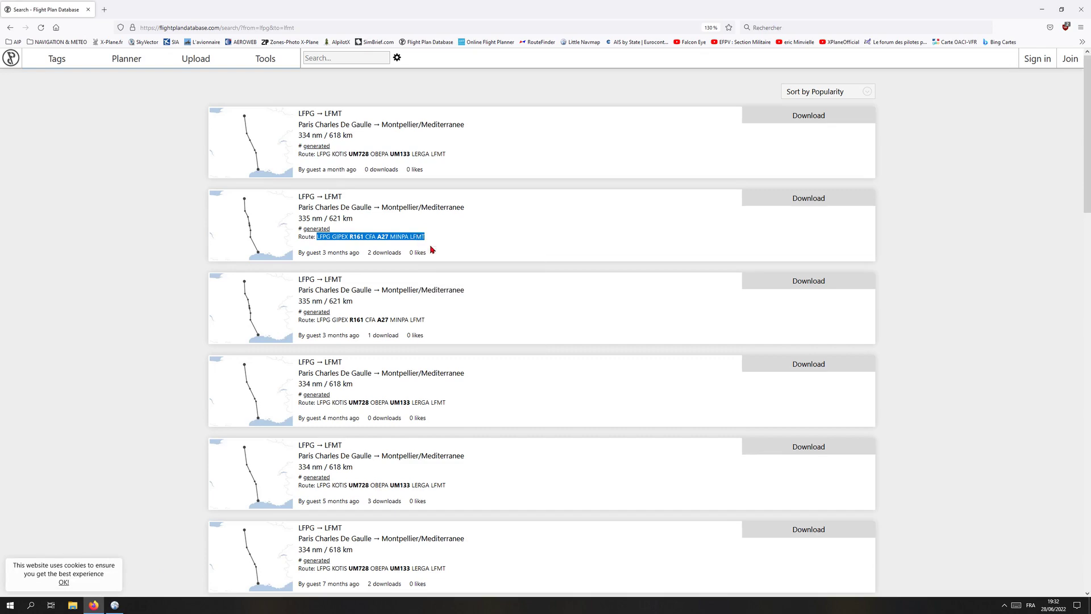
In Little Navmap, replace the route description with the copied LFPG GIPEX R161 CFA A27 MINPA LFMT route, read it, and create the flight plan.
left_click(94, 604)
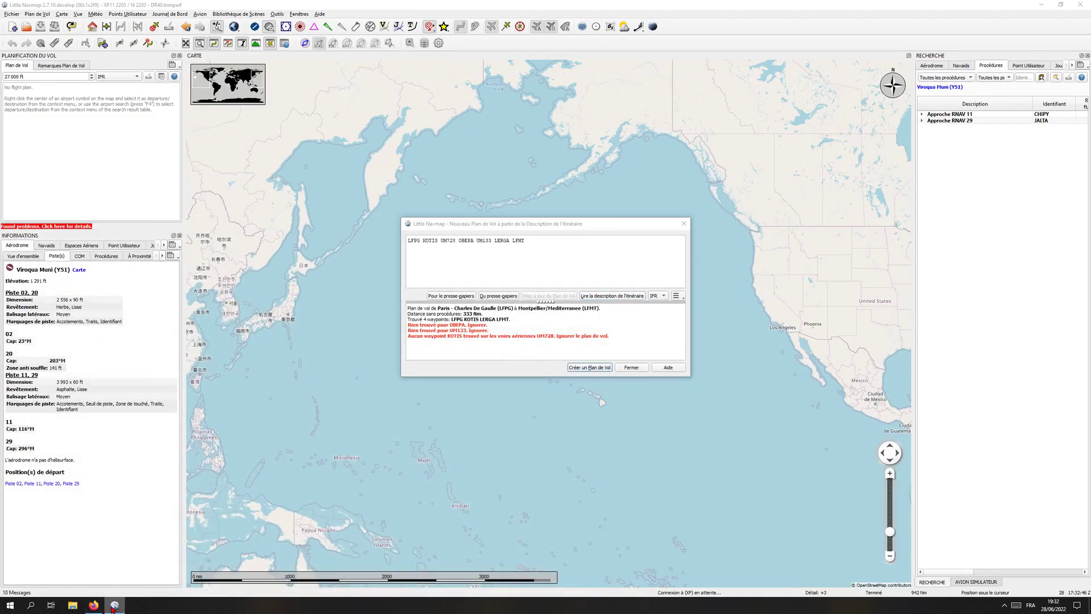
left_click(496, 297)
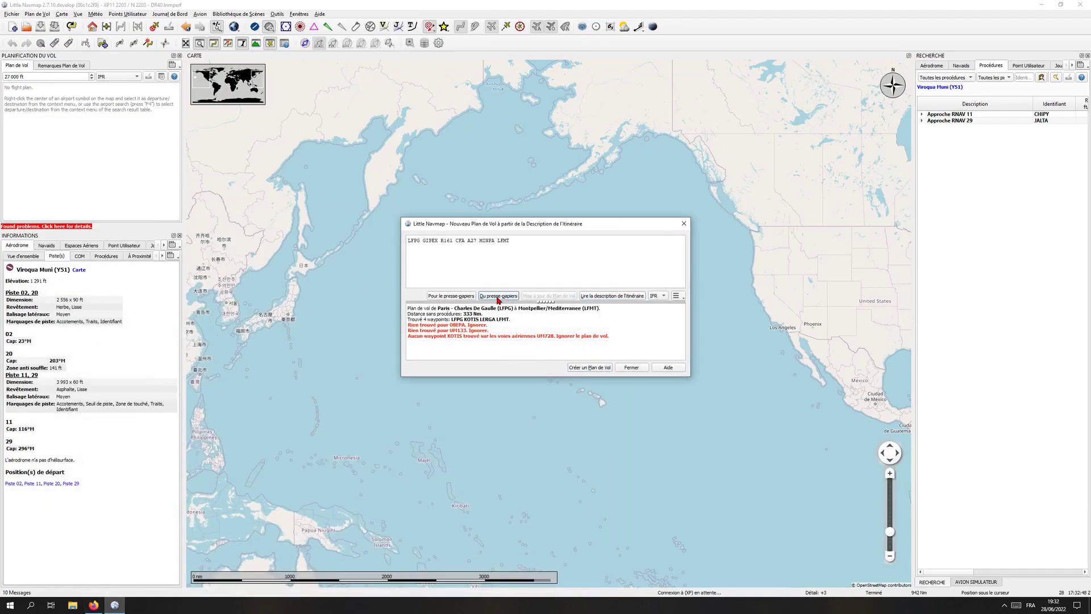
left_click(635, 298)
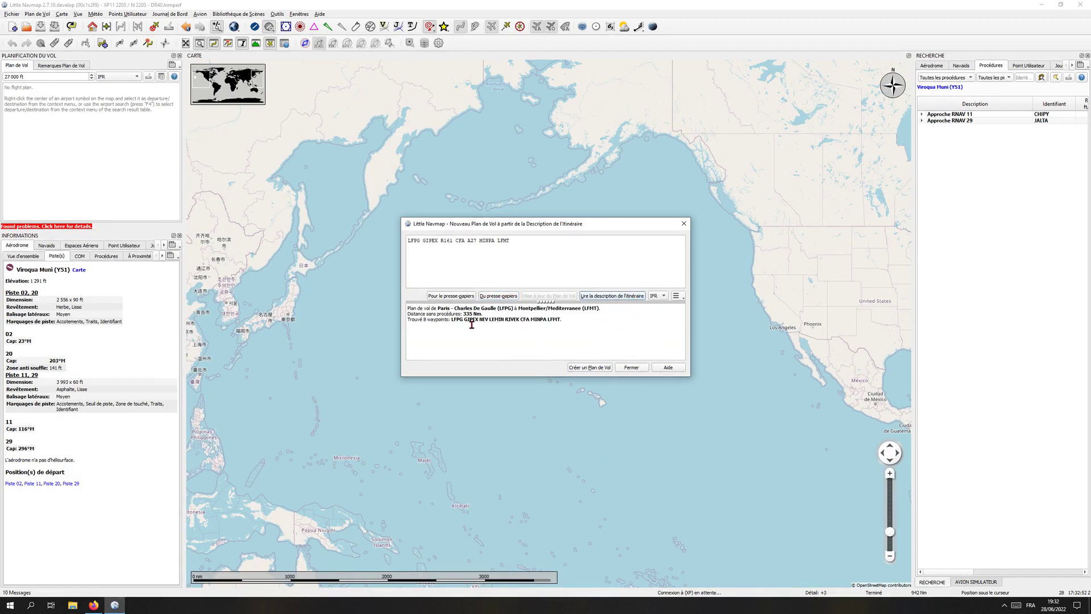
left_click(601, 368)
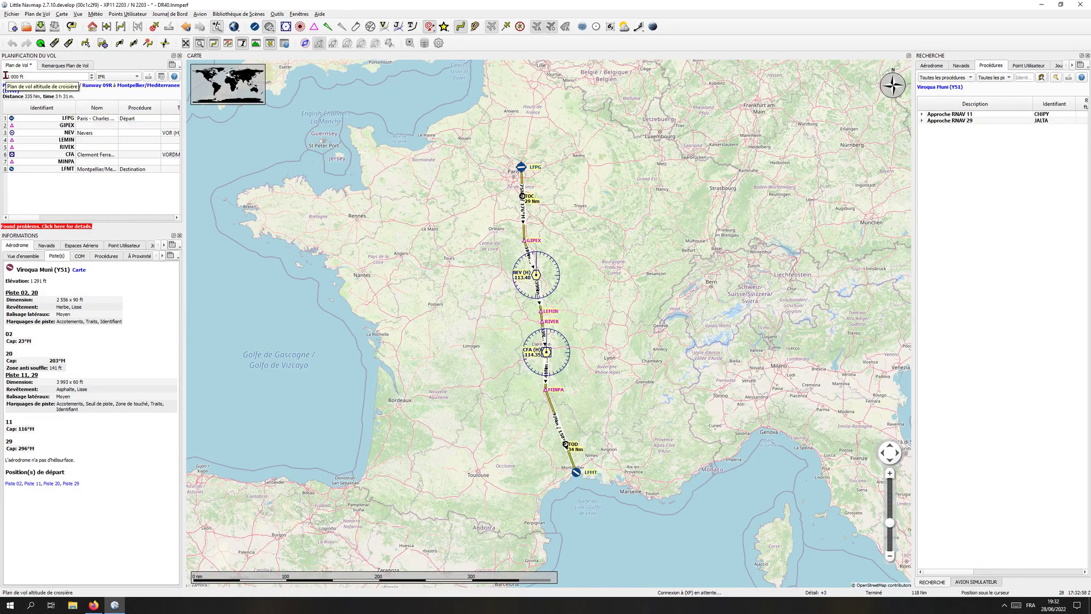
Check the airway and altitude restriction of the R161 legs in the flight plan table.
left_click_drag(35, 218, 111, 218)
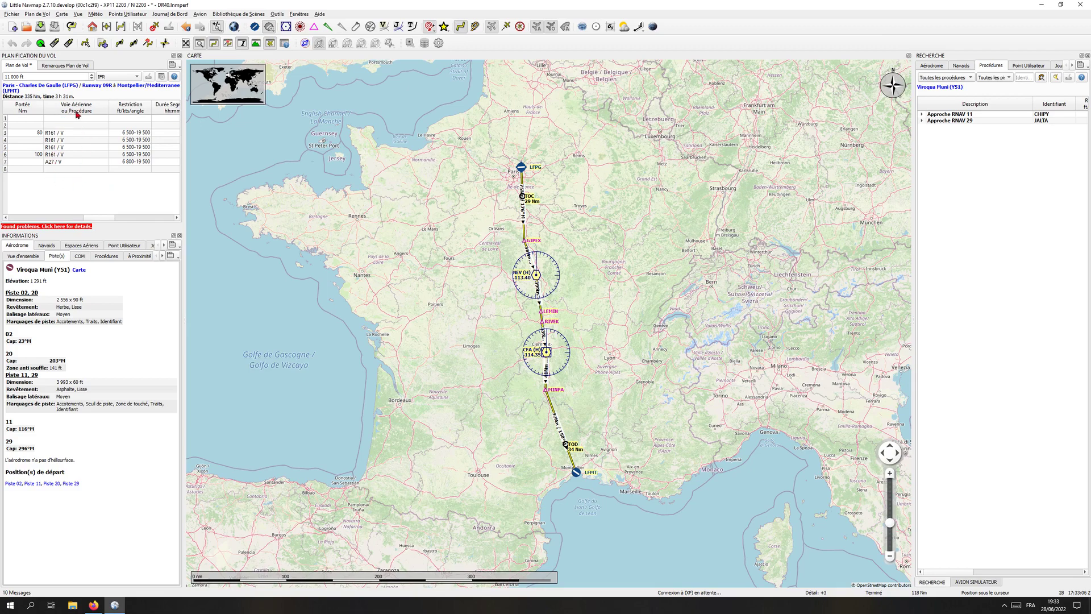
left_click(64, 133)
left_click(65, 140)
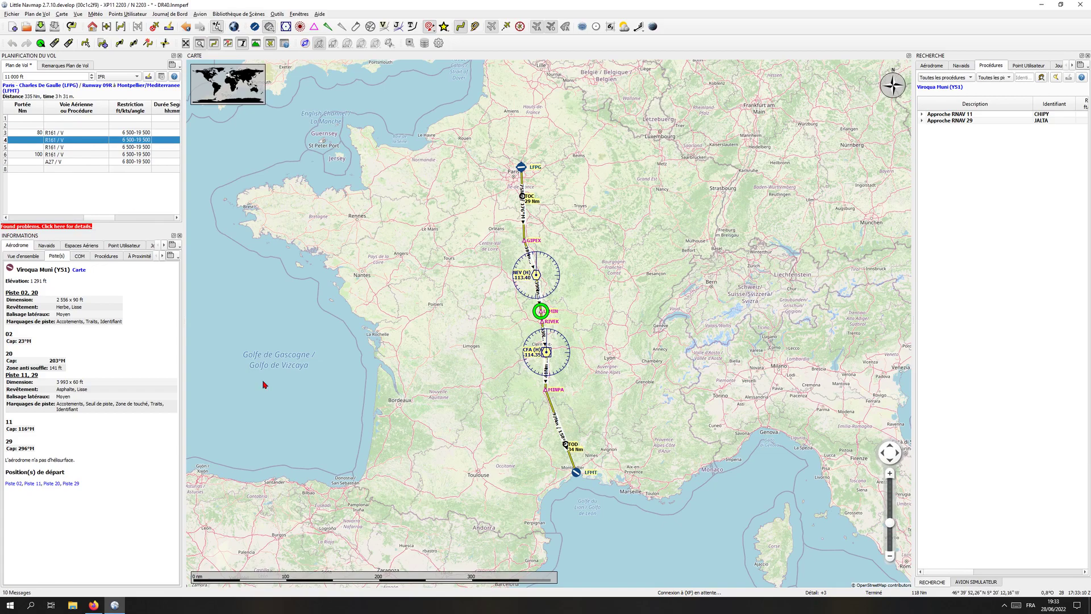
Switch to Firefox and copy the fourth result's route, LFPG KOTIS UM728 OBEPA UM133 LERGA LFMT.
left_click(117, 606)
left_click(115, 605)
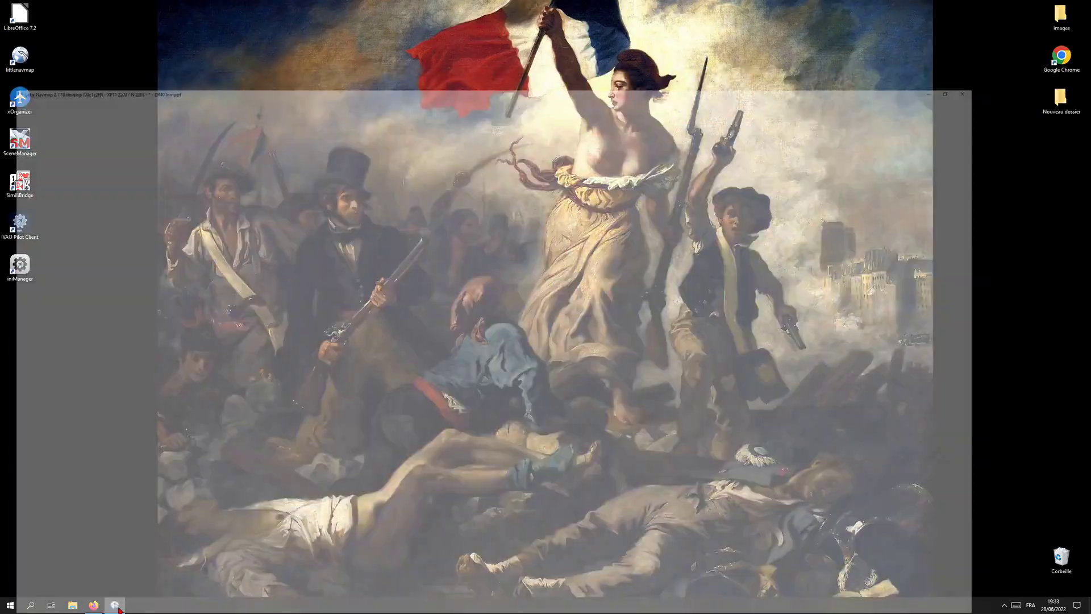
left_click(94, 605)
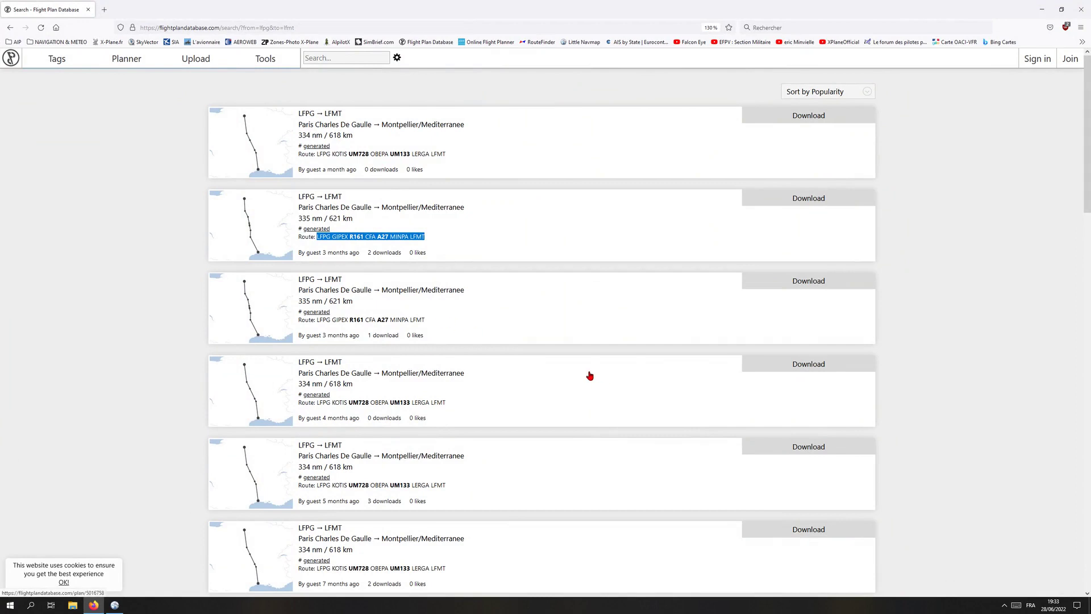
scroll(318, 310, "down", 1)
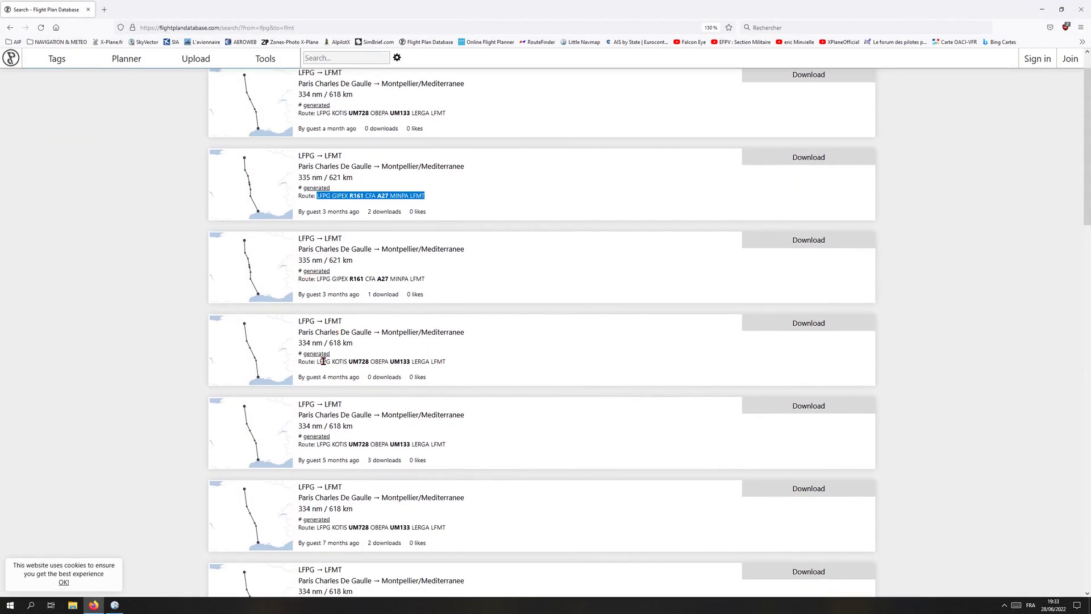
left_click_drag(316, 362, 447, 362)
right_click(449, 366)
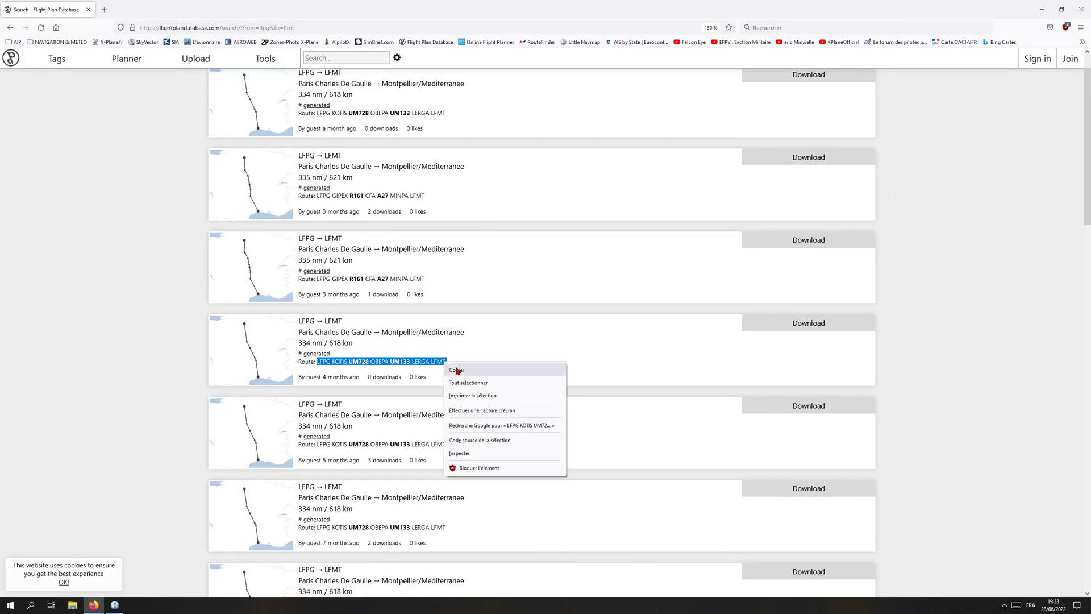
left_click(457, 370)
In Little Navmap, try reading the copied LFPG KOTIS UM728 OBEPA UM133 LERGA LFMT route description, and close it without creating a plan.
left_click(114, 605)
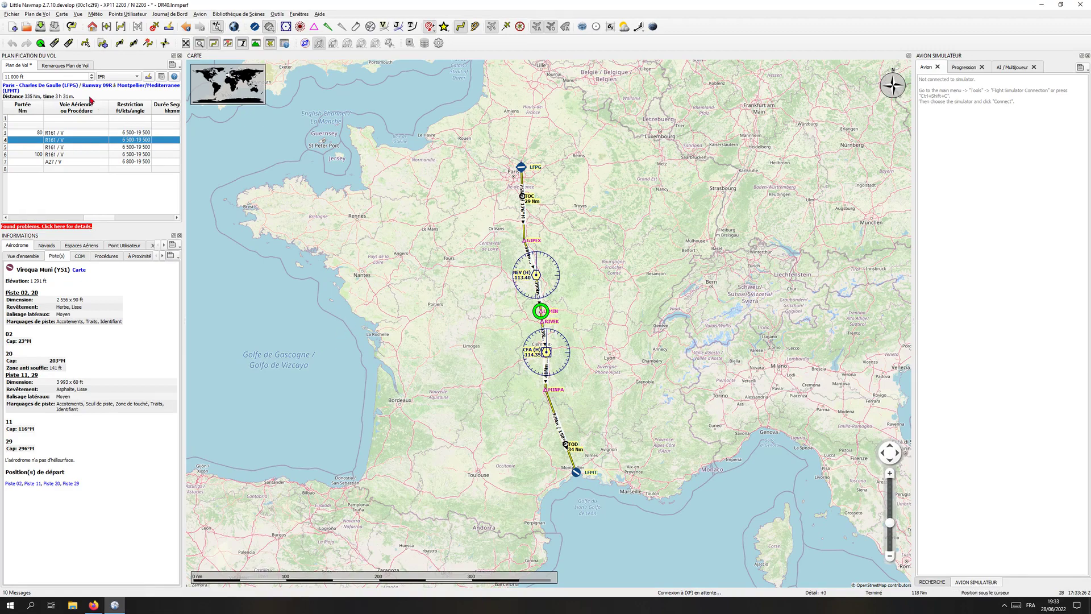
left_click(85, 43)
left_click(515, 298)
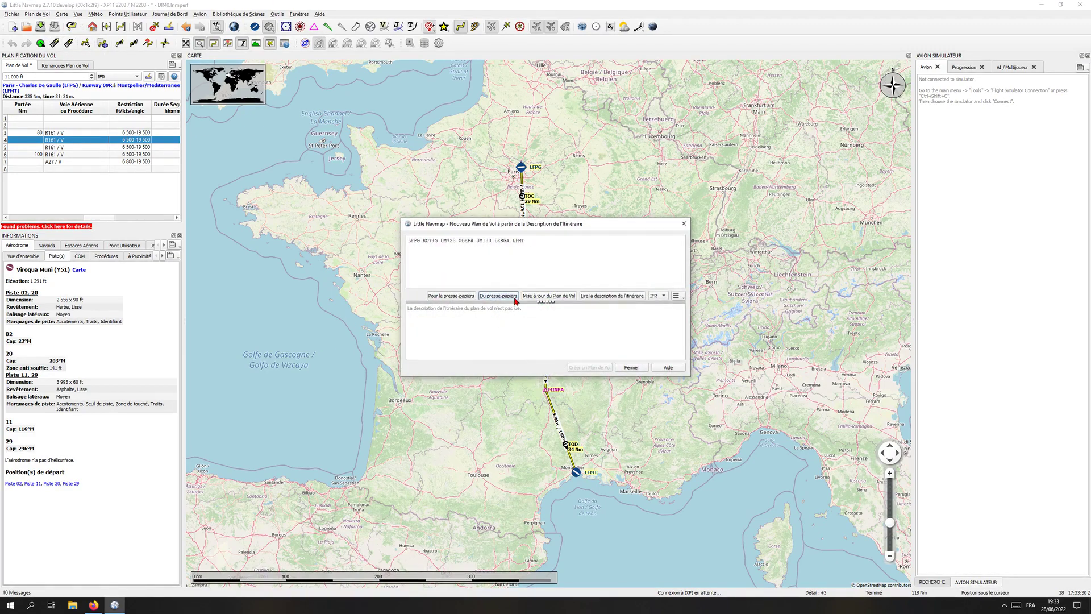
left_click(607, 296)
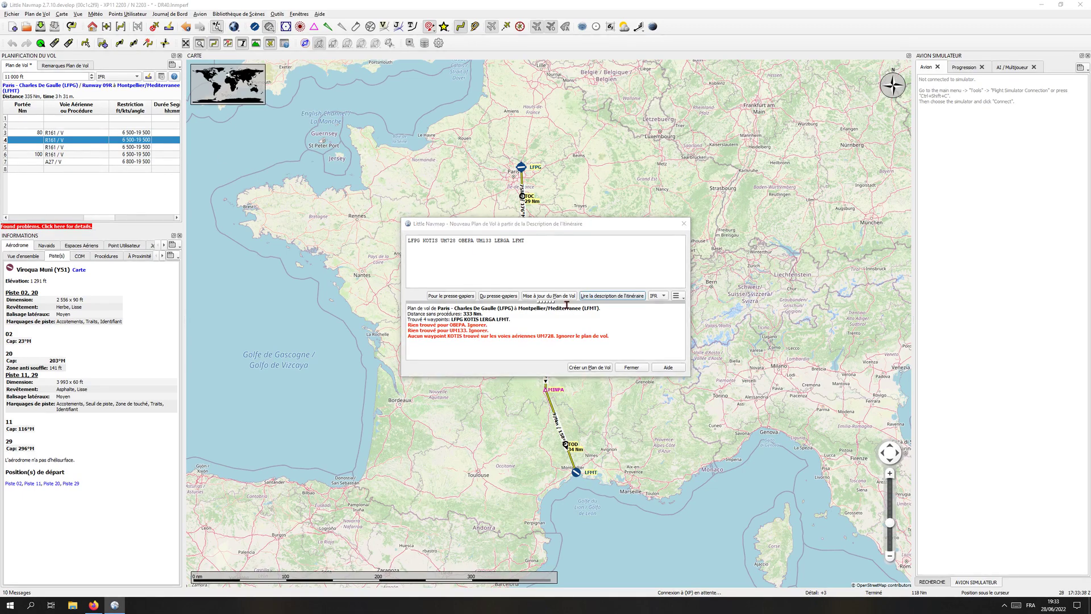
left_click(641, 370)
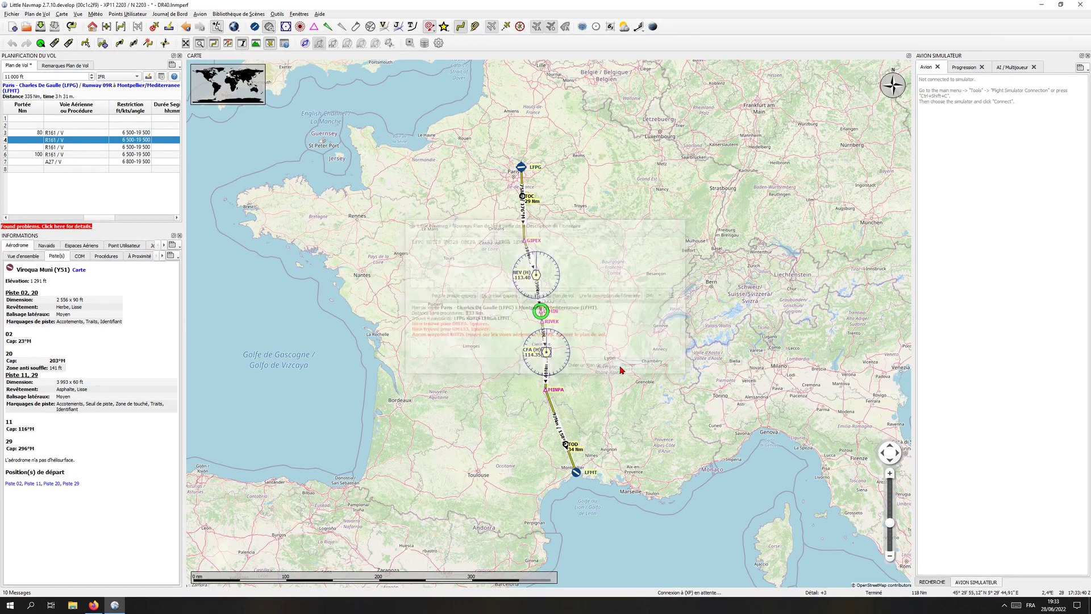
Set the cruise altitude to 21 000 ft and recreate the flight plan from its route description without saving the previous changes.
left_click_drag(7, 75, 1, 81)
type("2")
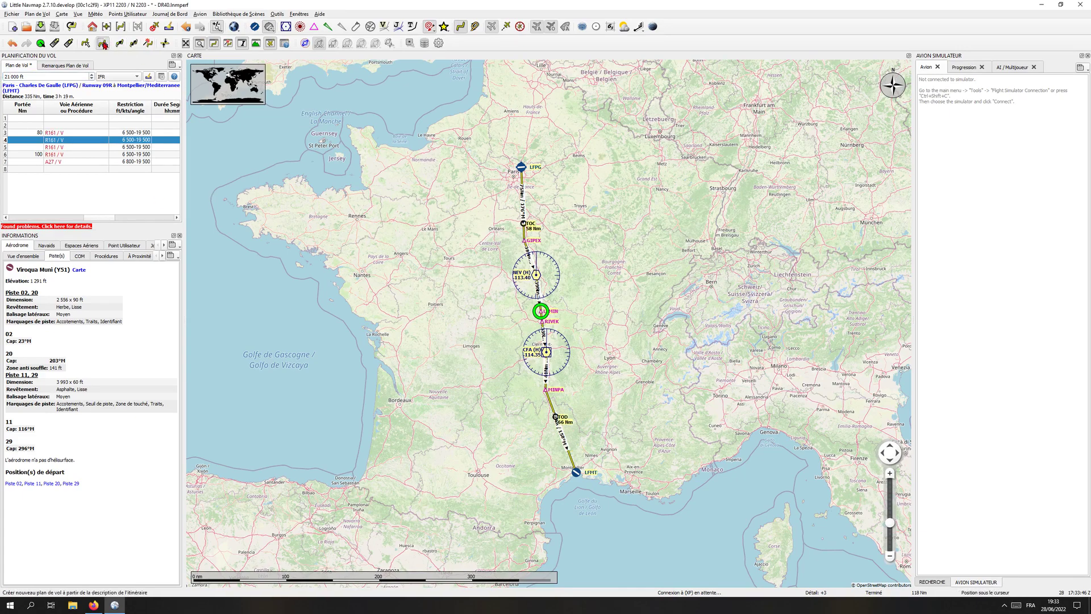
left_click(118, 44)
left_click(605, 296)
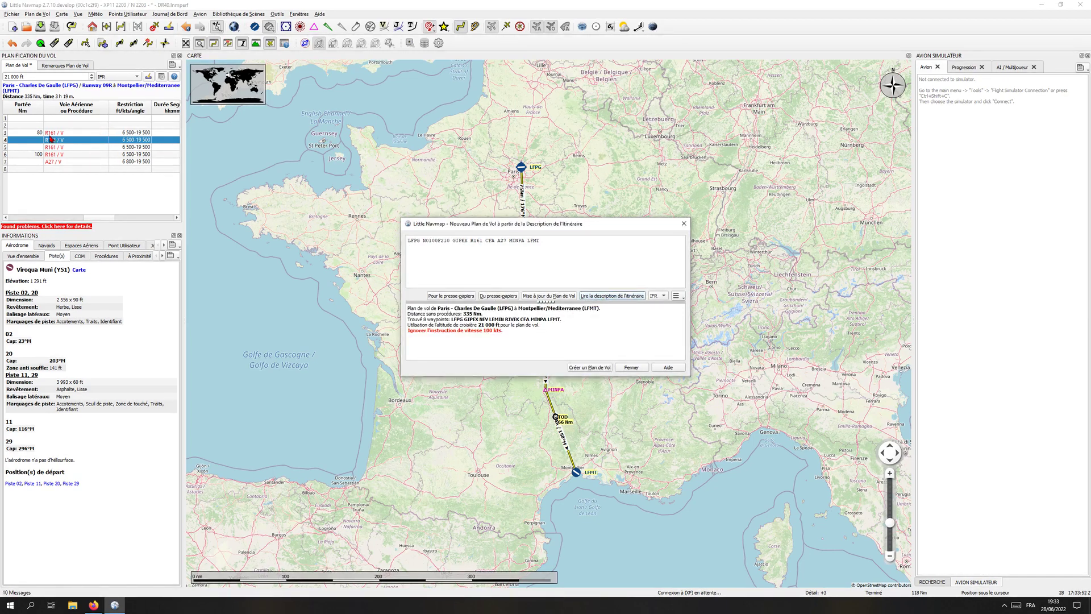
left_click(594, 368)
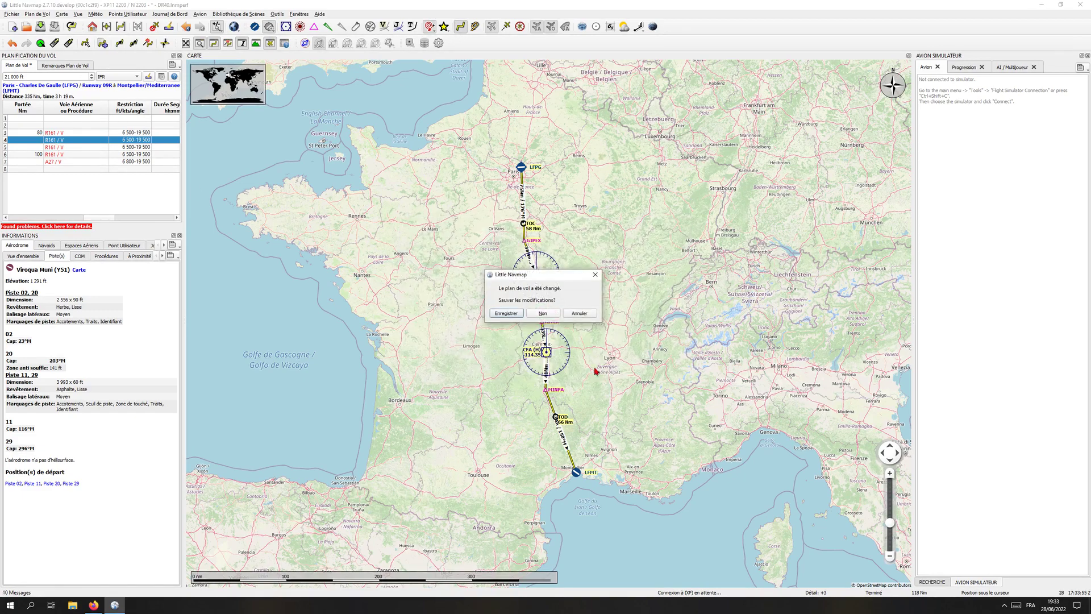
left_click(544, 312)
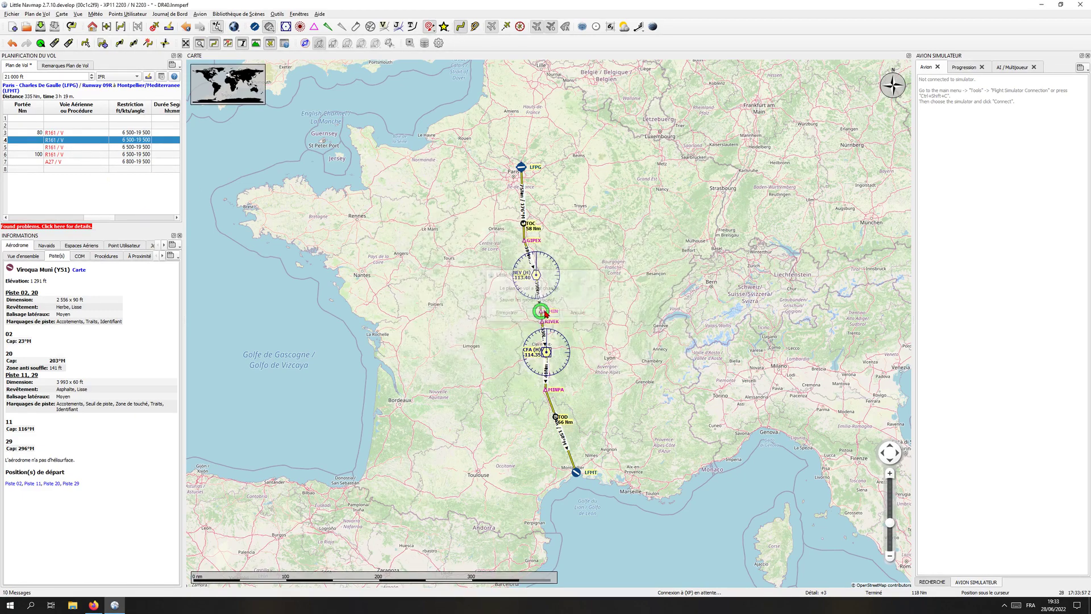
Check the R161 legs and set the flight plan's cruise altitude to 11 000 ft.
left_click(61, 135)
left_click(64, 154)
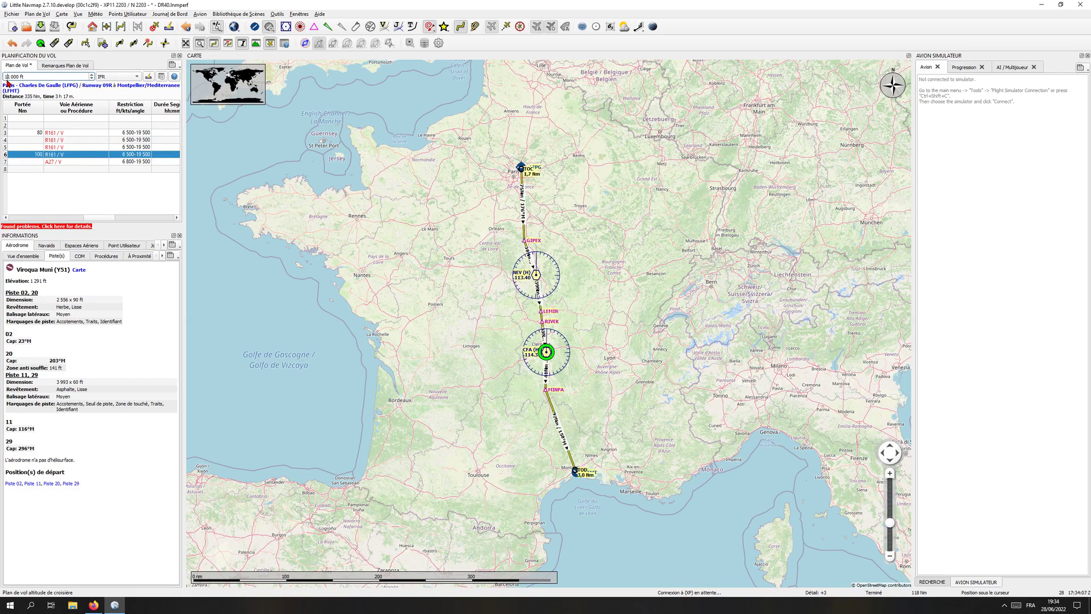
left_click(48, 140)
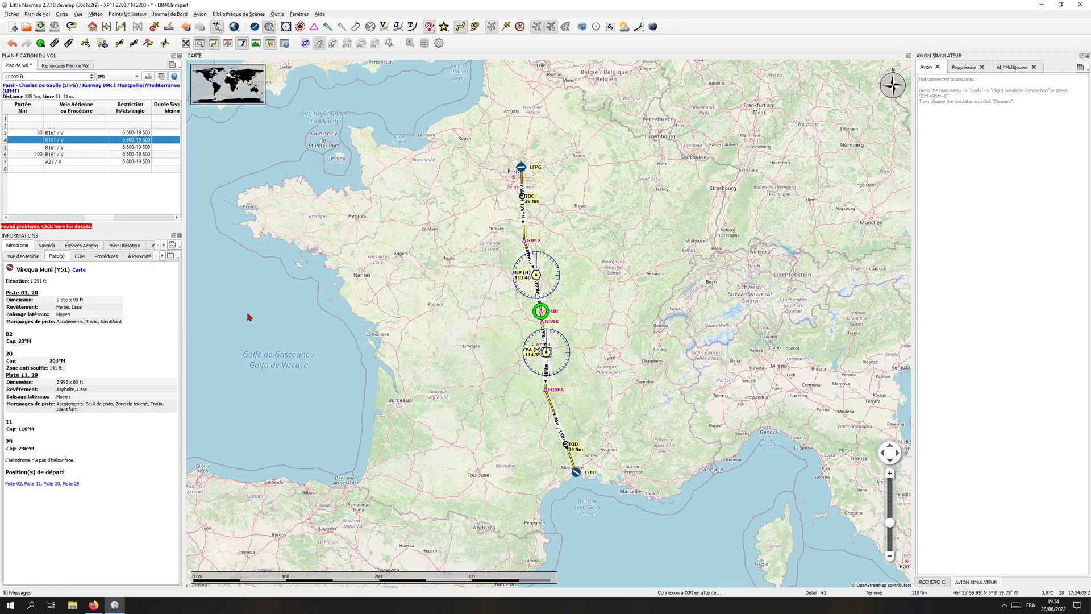
Look through the LFPG to LFMT results in Firefox and copy the first plan's route, LFPG KOTIS UM728 OBEPA UM133 LERGA LFMT.
left_click(94, 604)
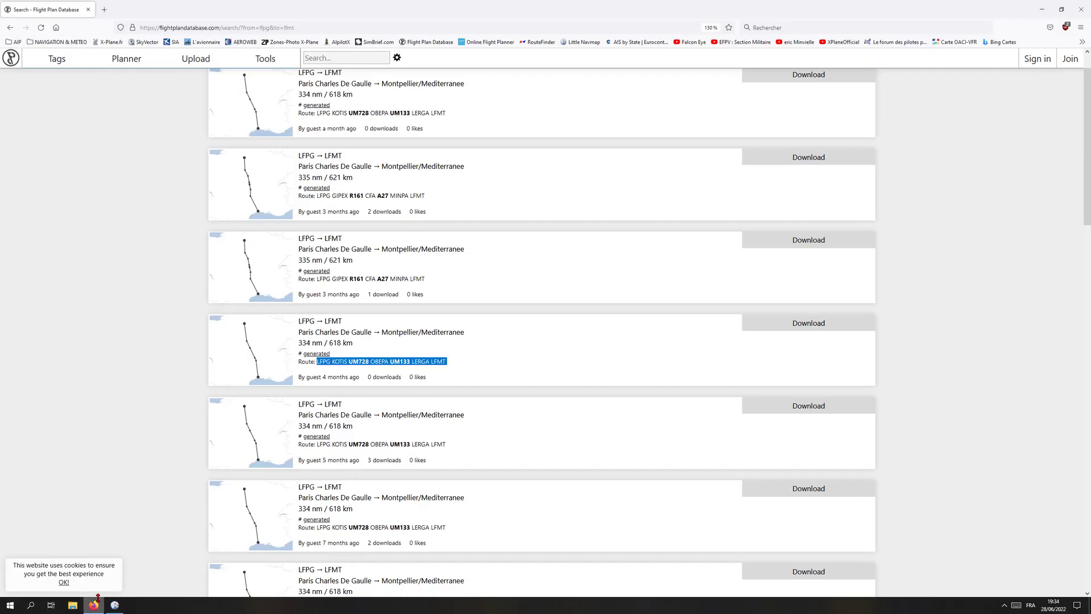
scroll(479, 386, "down", 3)
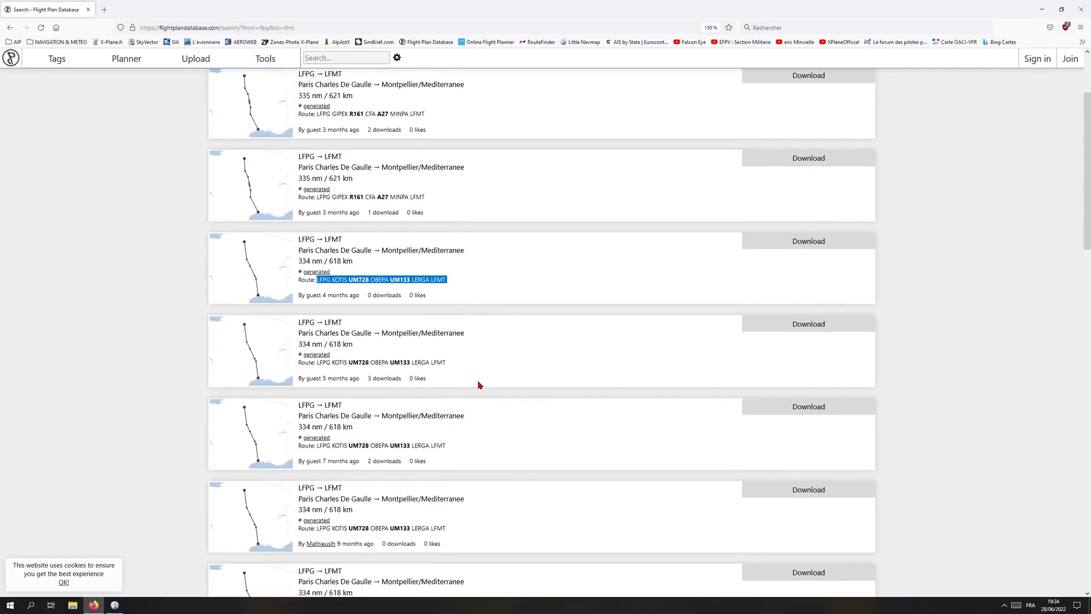
scroll(478, 386, "down", 8)
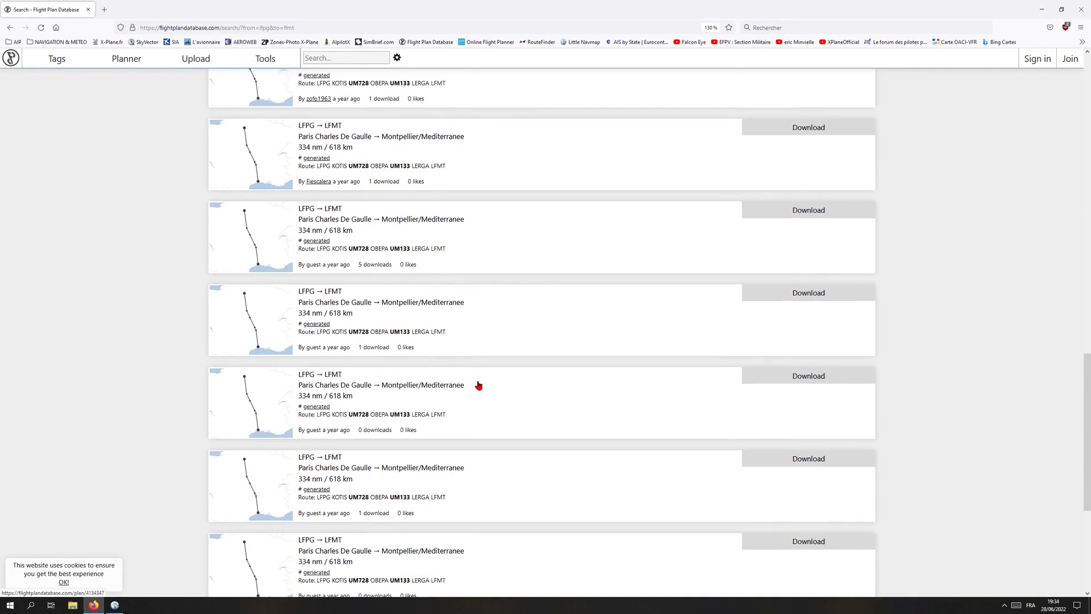
scroll(478, 386, "up", 11)
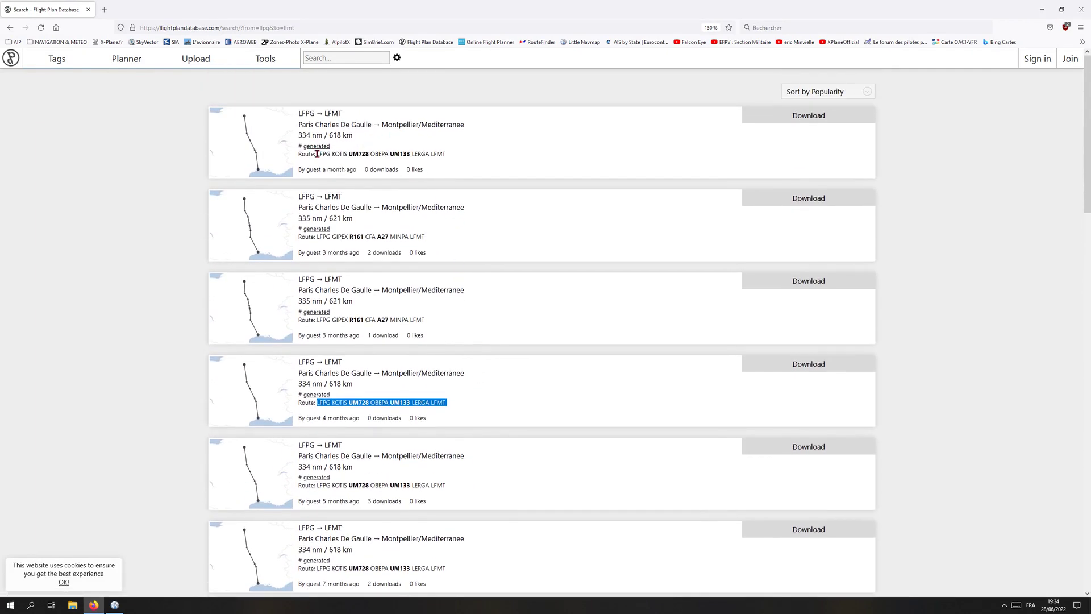
left_click_drag(316, 154, 447, 154)
right_click(438, 154)
left_click(447, 168)
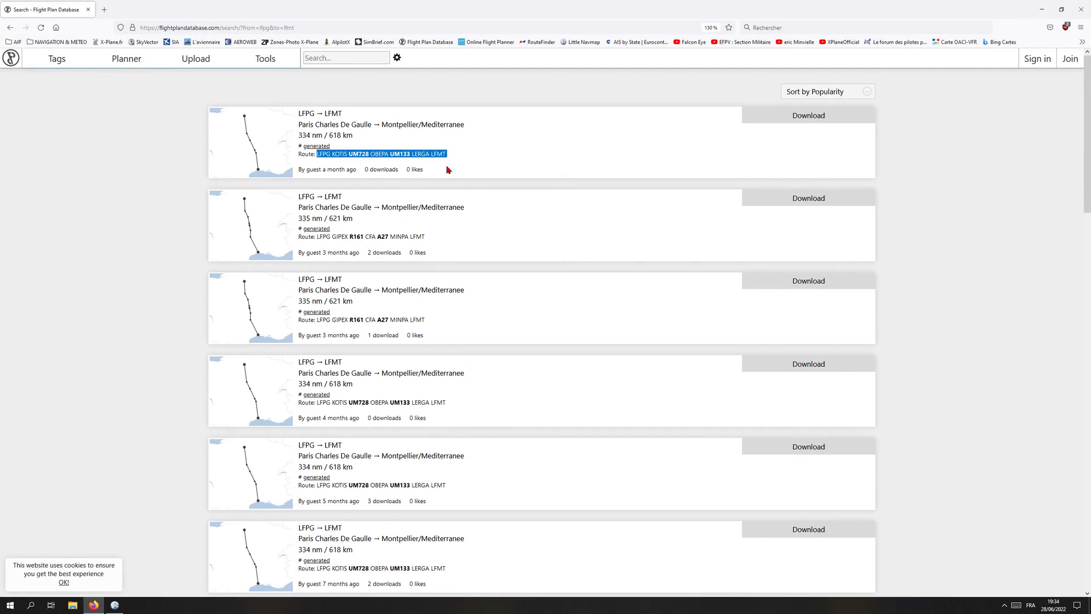
In Little Navmap, create a flight plan from the copied route LFPG KOTIS UM728 OBEPA UM133 LERGA LFMT without saving the previous plan's changes.
left_click(115, 604)
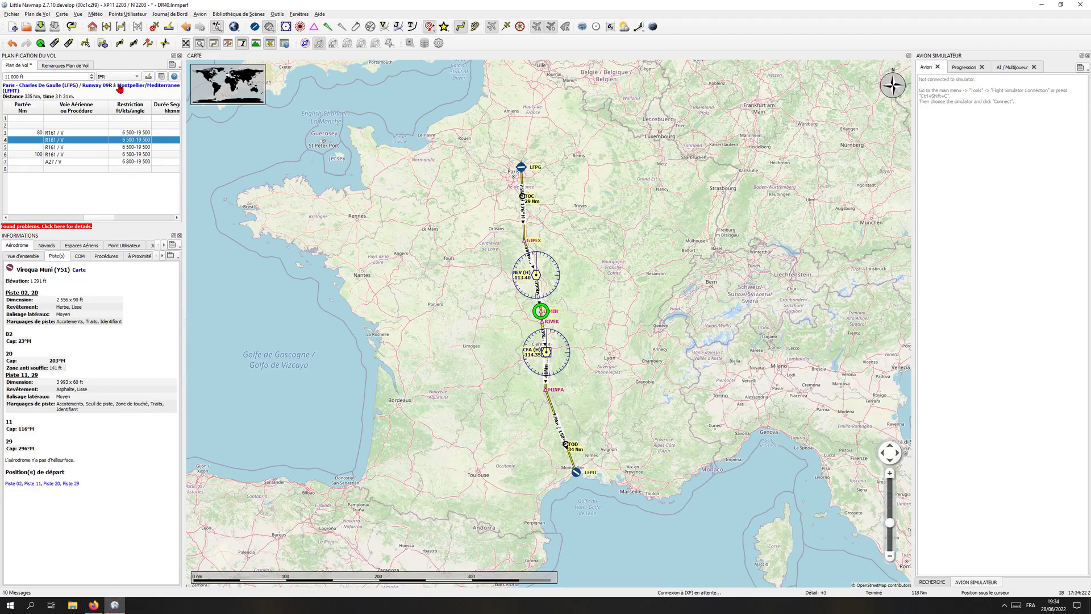
left_click(54, 44)
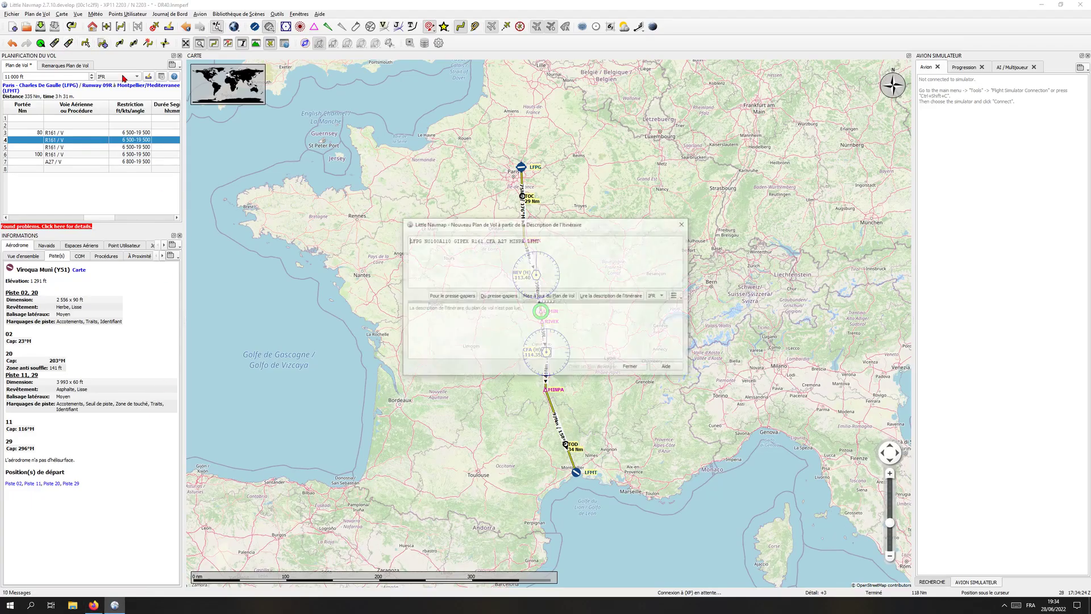
left_click(509, 296)
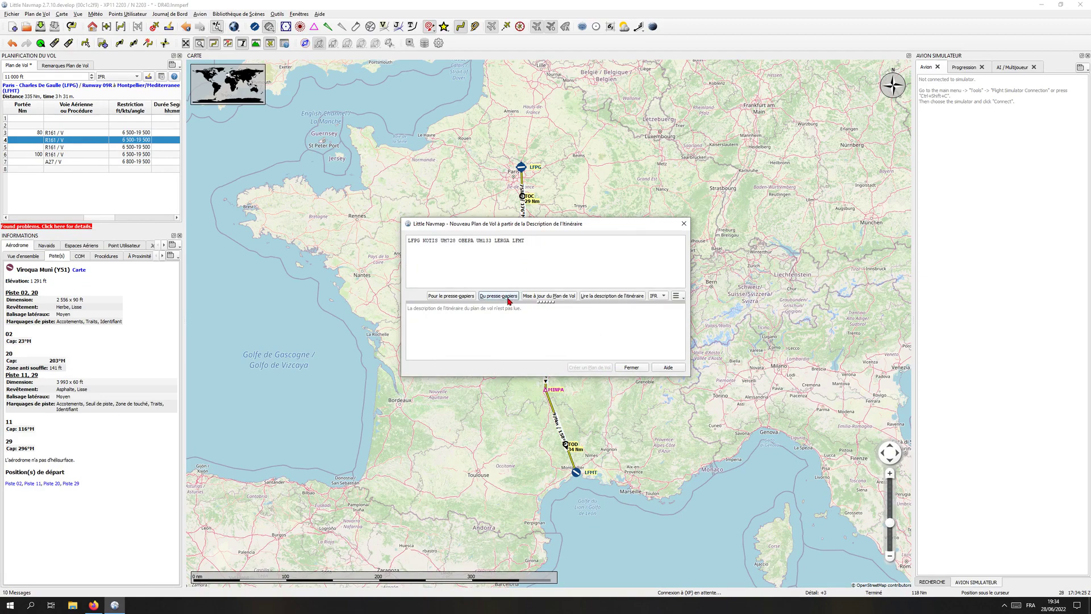
left_click(613, 296)
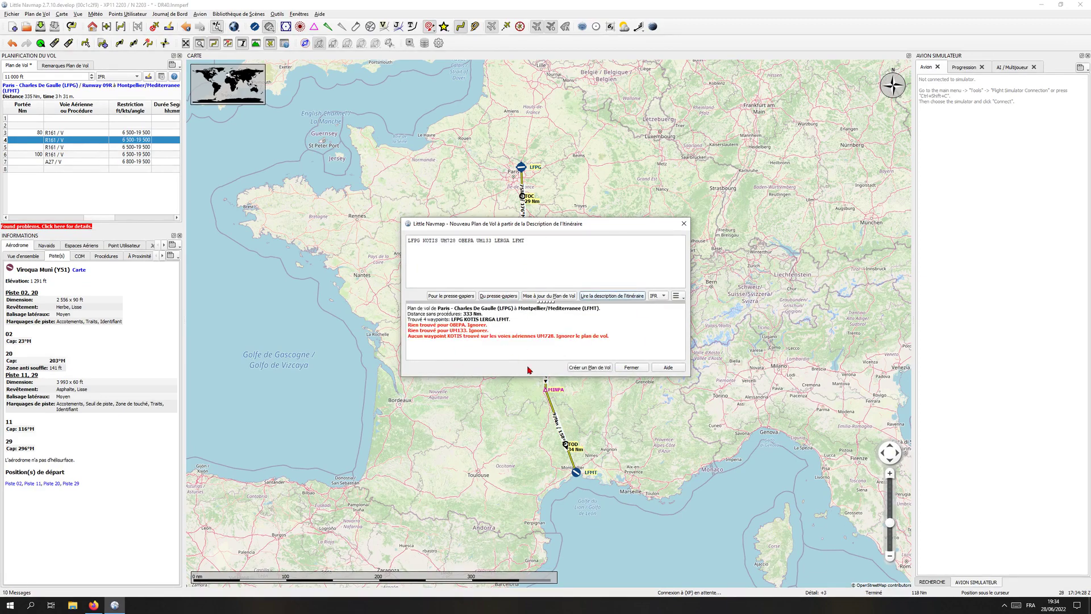
left_click(611, 367)
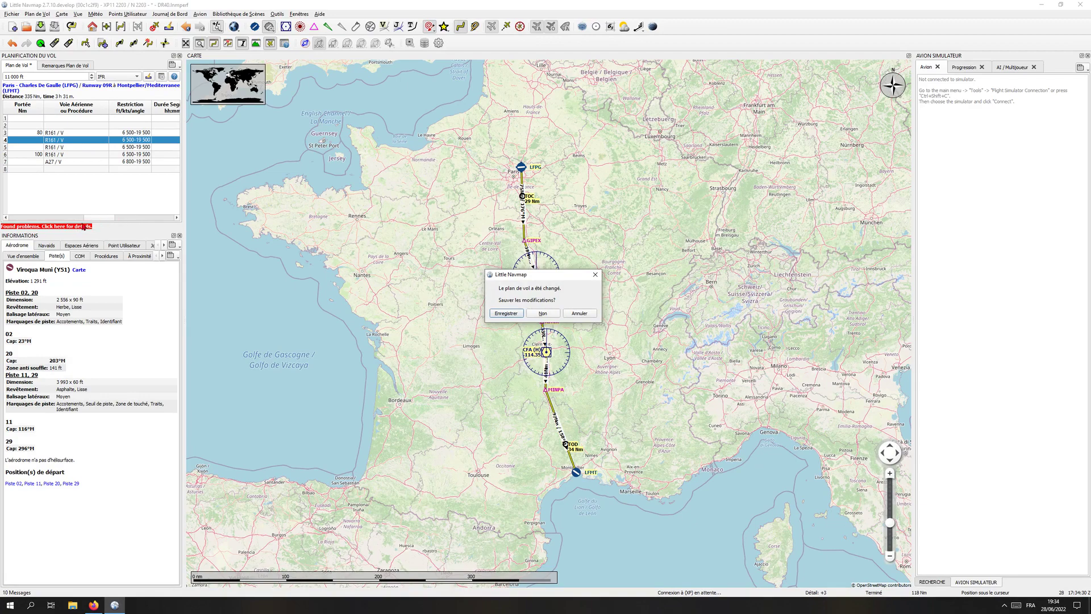
left_click(558, 316)
Check the KOTIS and LERGA waypoints in the flight plan table and locate them on the map.
left_click_drag(89, 218, 3, 219)
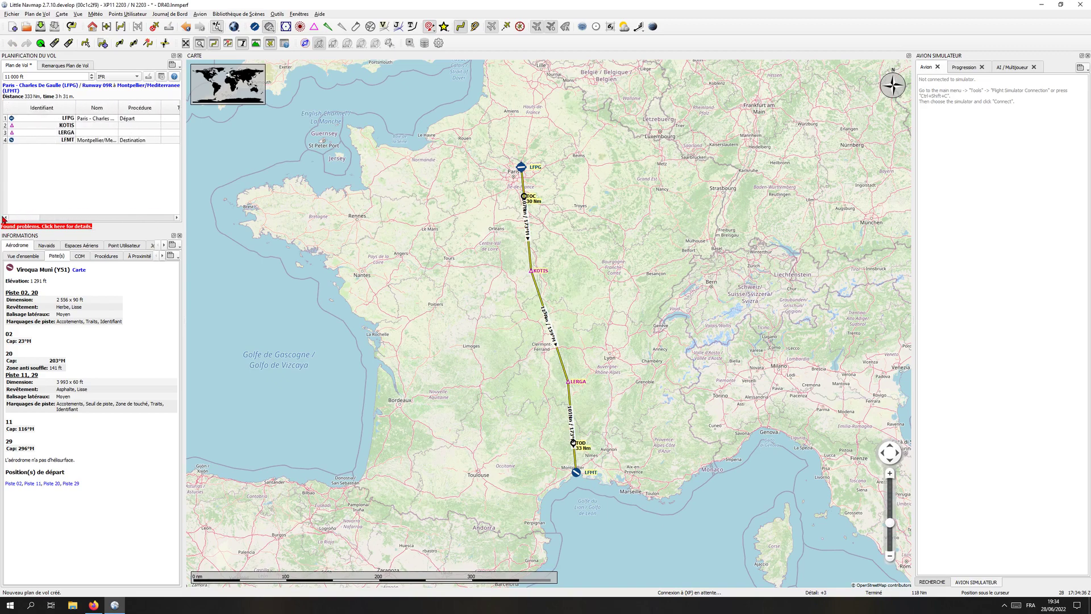
left_click(41, 133)
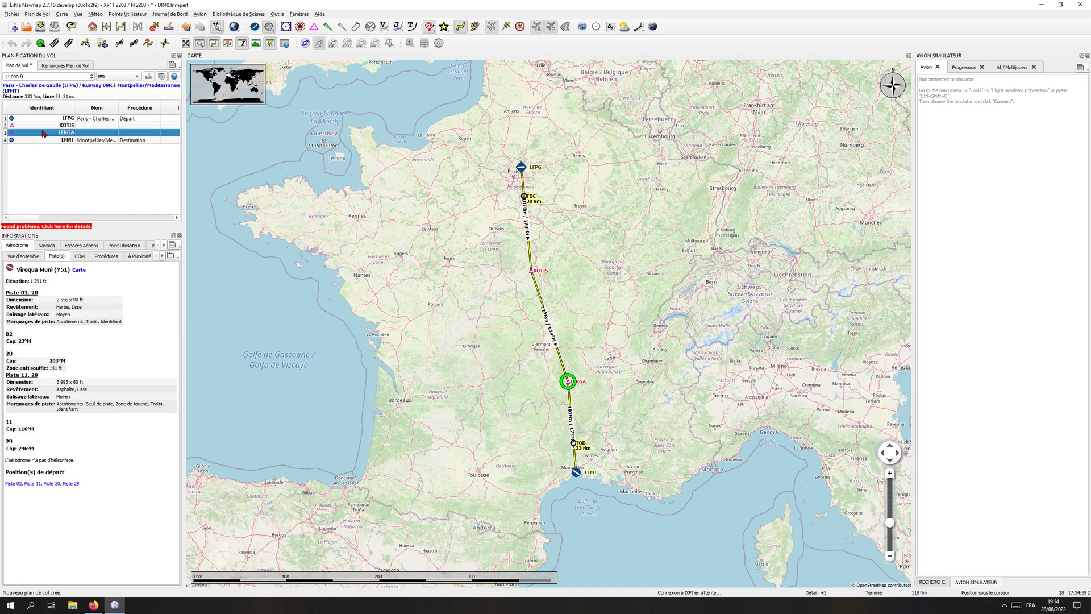
key("Up")
key("Down")
left_click(11, 14)
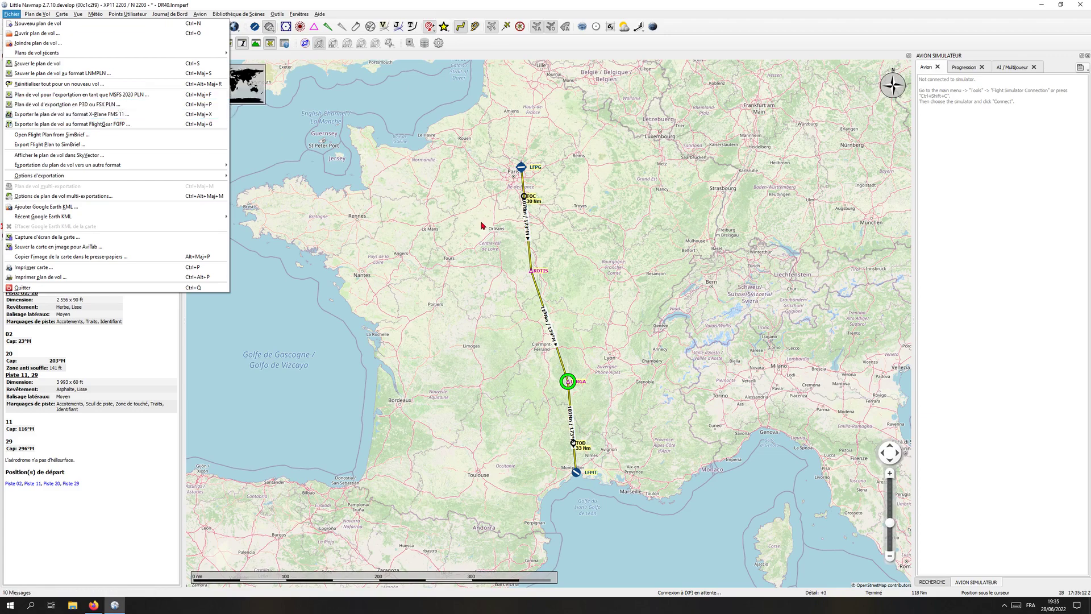
left_click(470, 252)
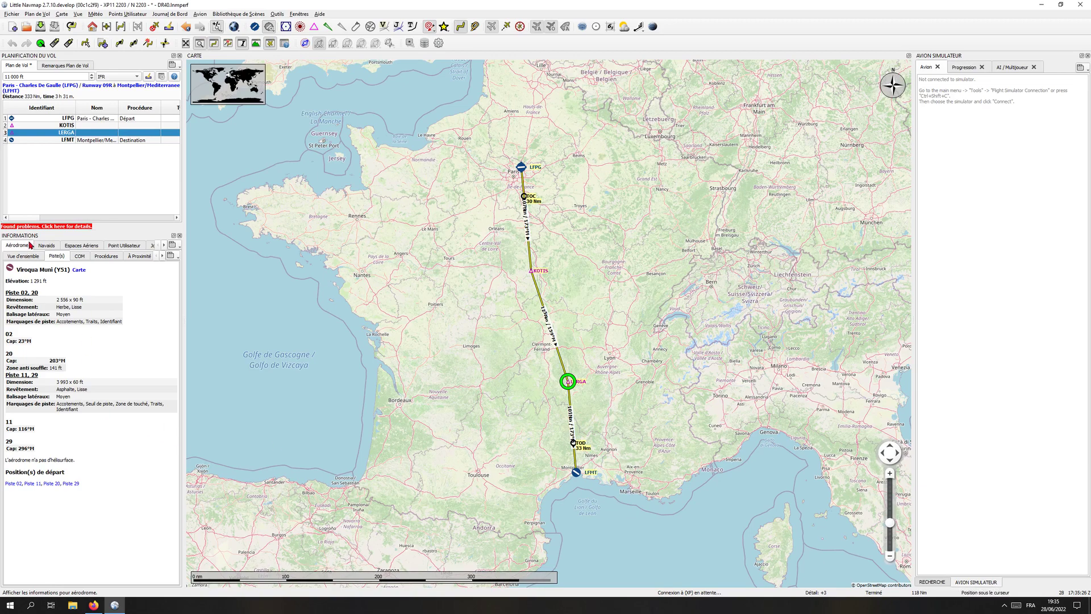
left_click_drag(37, 218, 9, 219)
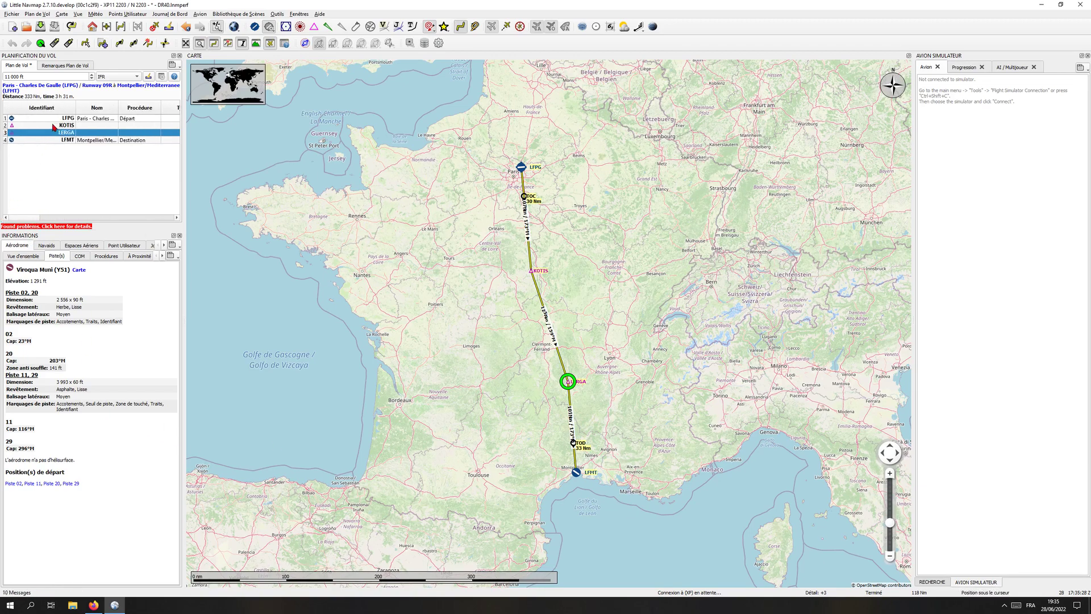